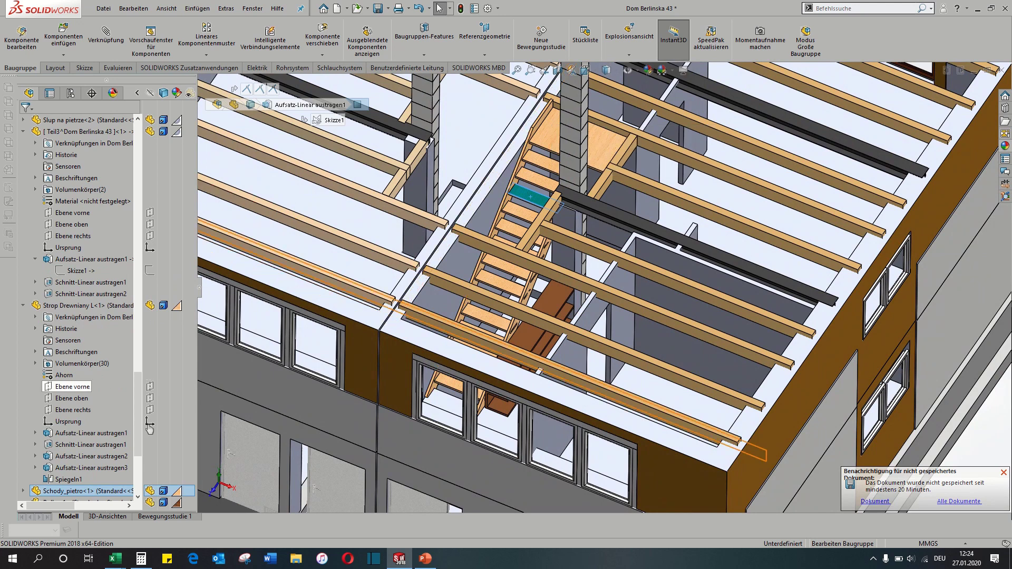
Select the stair component and orbit it to a steep oblique view of its treads.
left_click(106, 491)
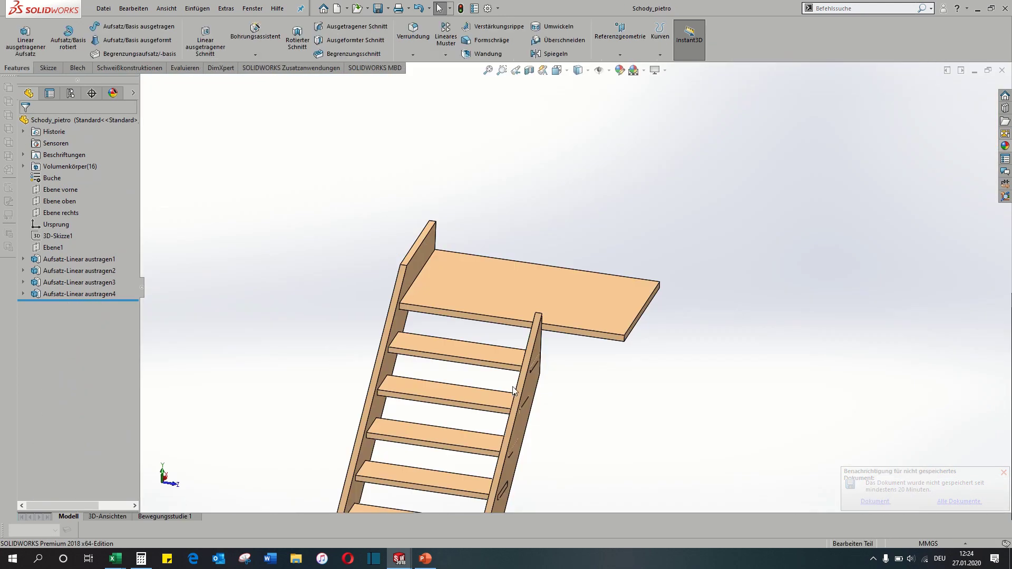
middle_click_drag(535, 411, 477, 376)
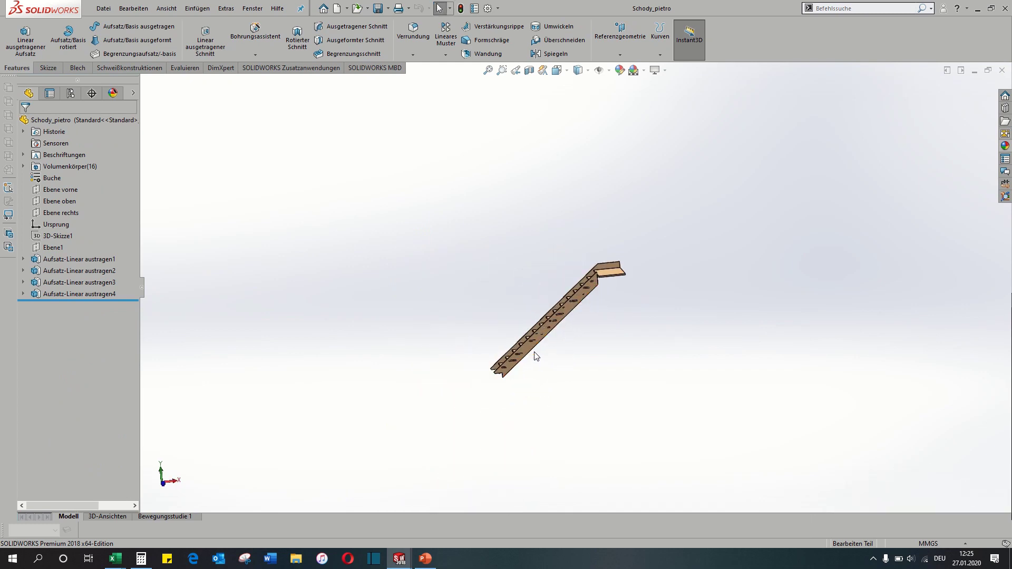
middle_click_drag(535, 356, 509, 380)
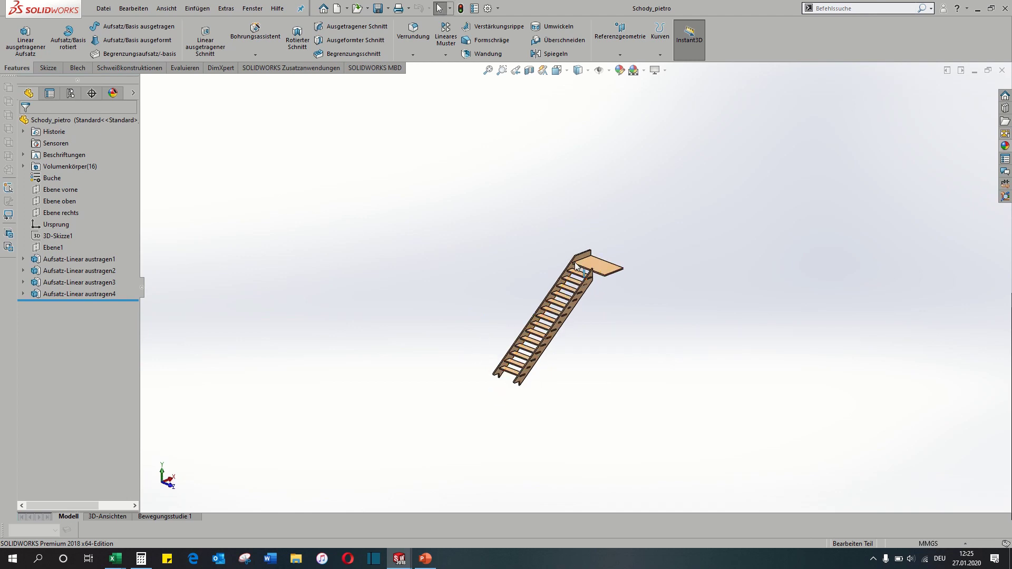
scroll(555, 299, "down", 3)
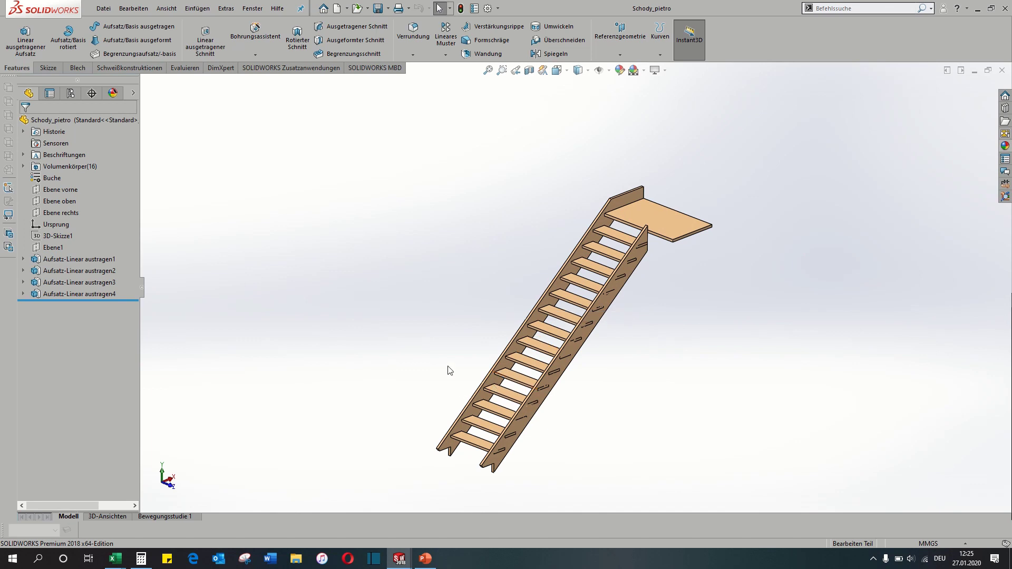
Close the separate stair part and apply a section cut through the house at the stair.
left_click(1003, 71)
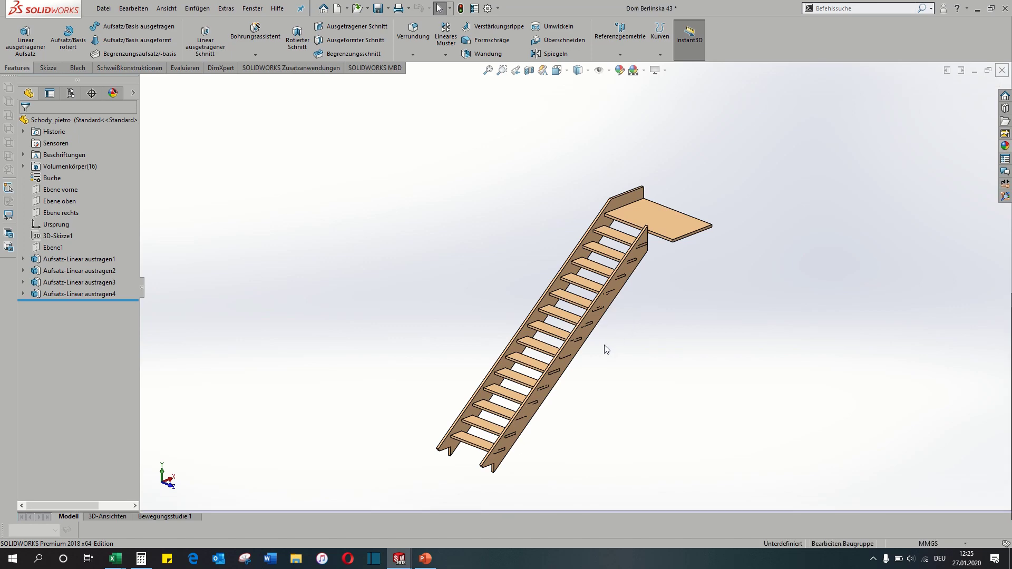
scroll(599, 348, "up", 5)
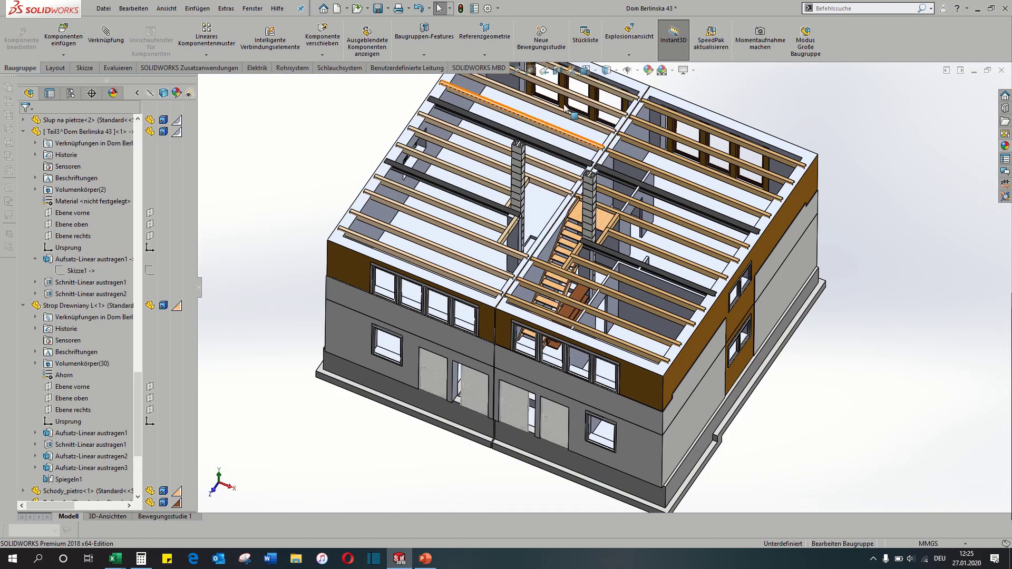
left_click(610, 303)
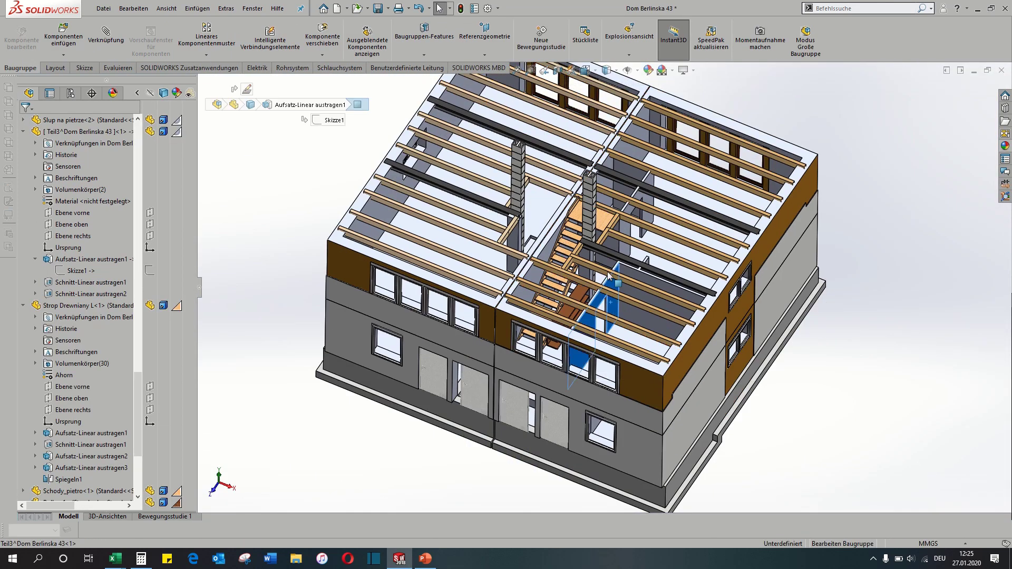
left_click(558, 70)
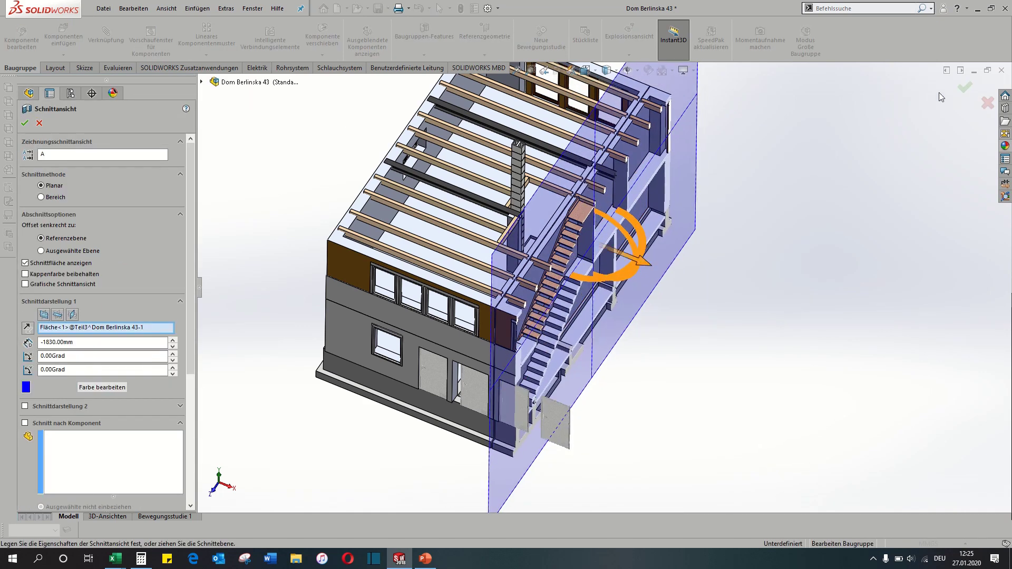
left_click(965, 88)
View the cut stair side-on, select the landing's back face, then restore the full building.
middle_click_drag(685, 288, 472, 131)
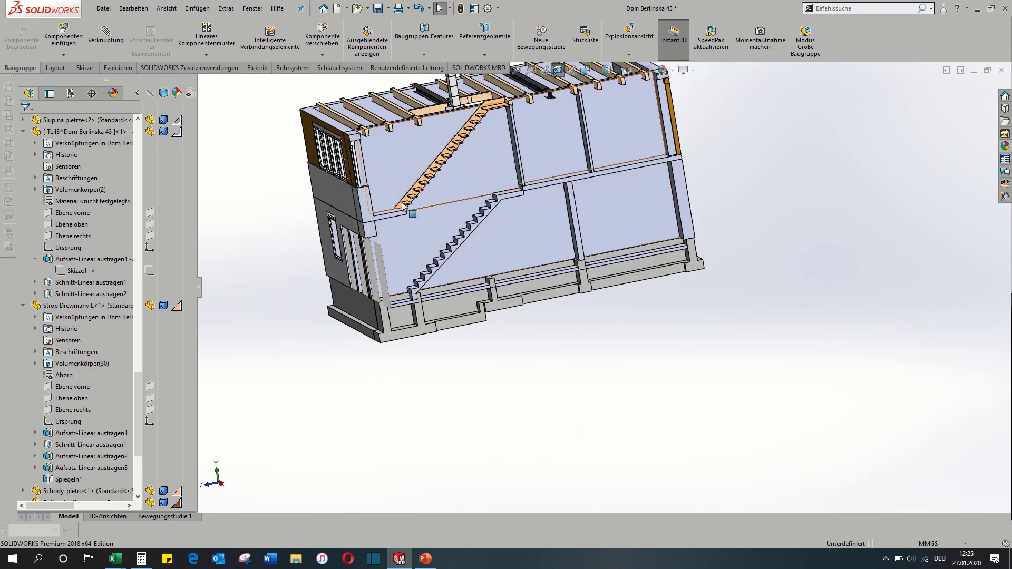
middle_click_drag(454, 195, 505, 108)
scroll(505, 109, "up", 2)
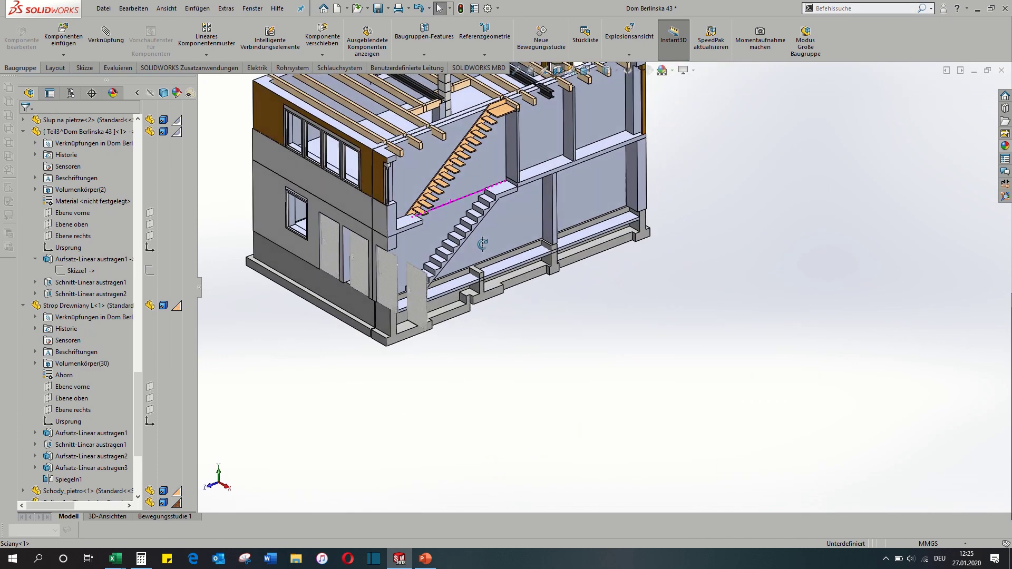
scroll(571, 159, "up", 8)
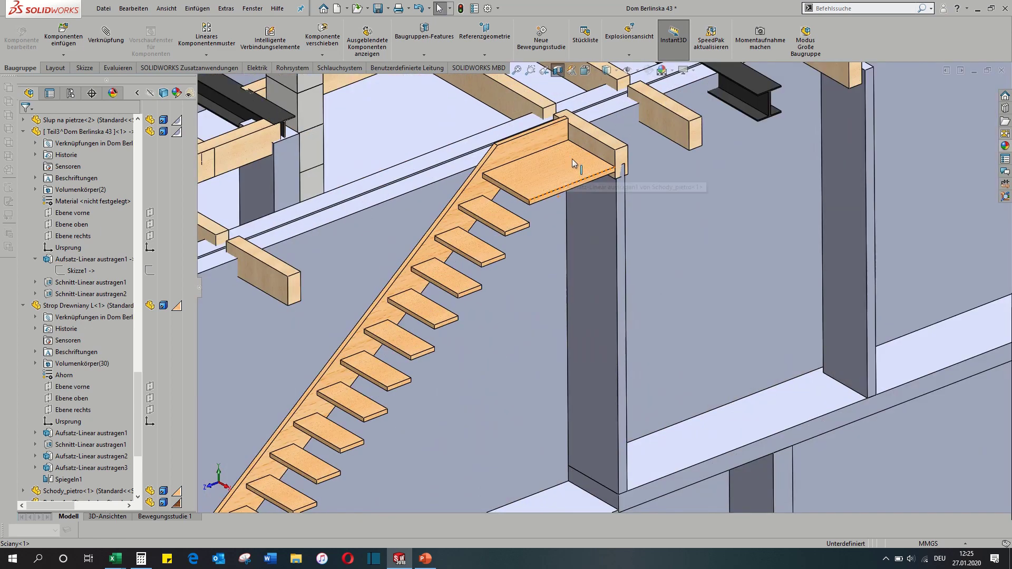
left_click(613, 157)
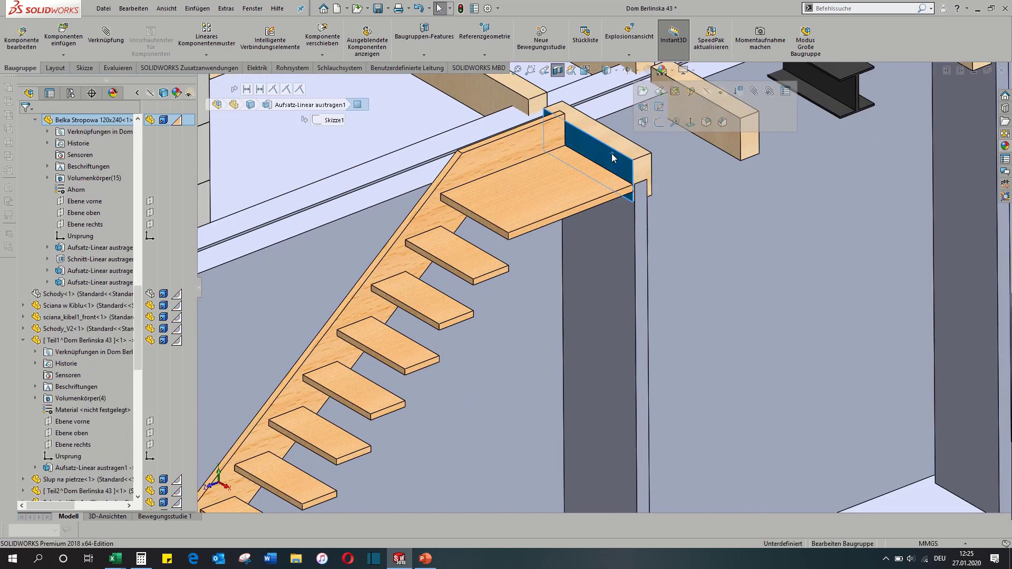
key("f")
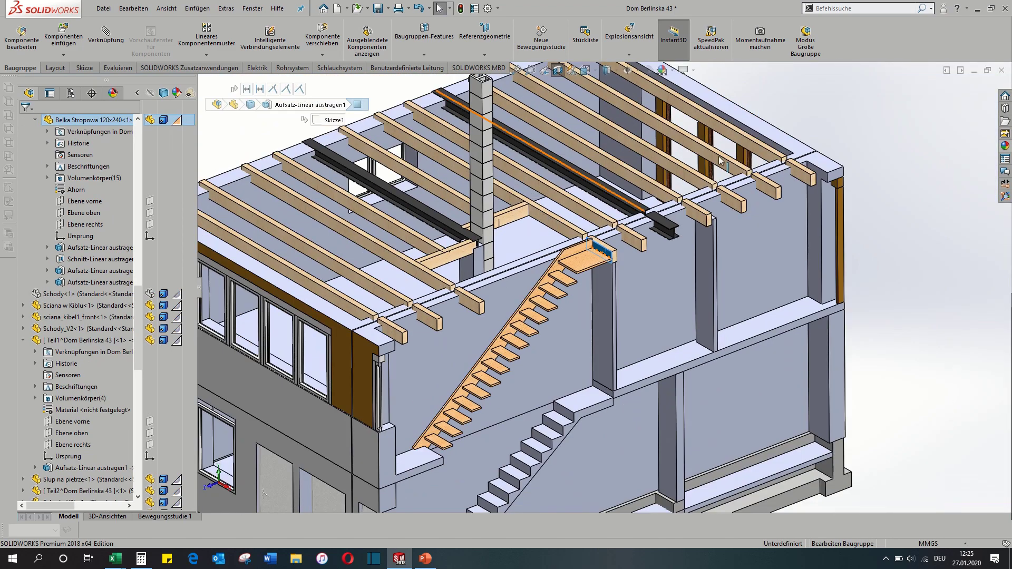
key("f")
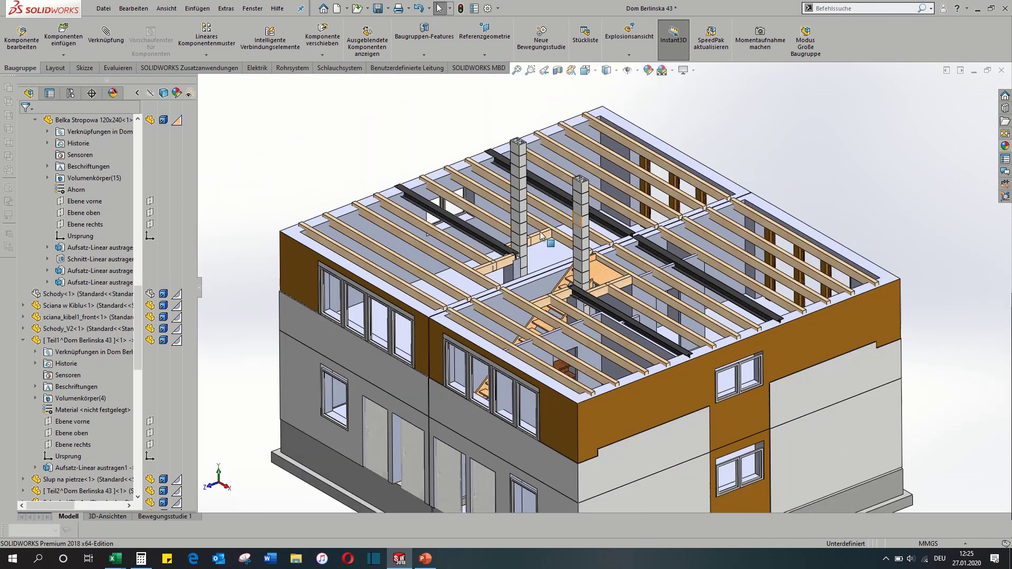
Look down on the floor beams, select a beam edge and a stairwell wall face, then start a new document.
middle_click_drag(510, 248, 653, 422)
scroll(591, 343, "down", 5)
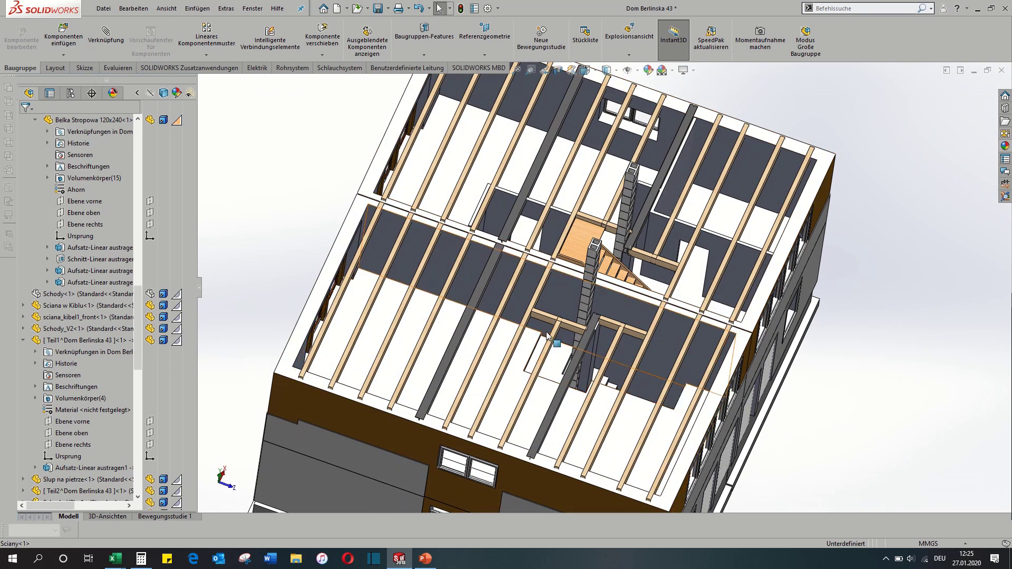
scroll(543, 307, "down", 5)
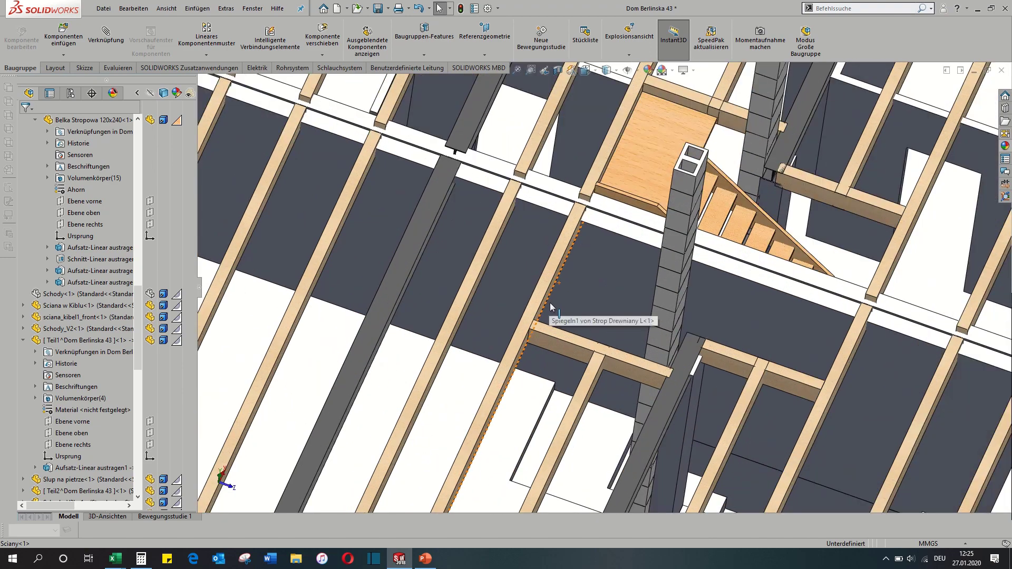
scroll(551, 312, "down", 3)
left_click(562, 312)
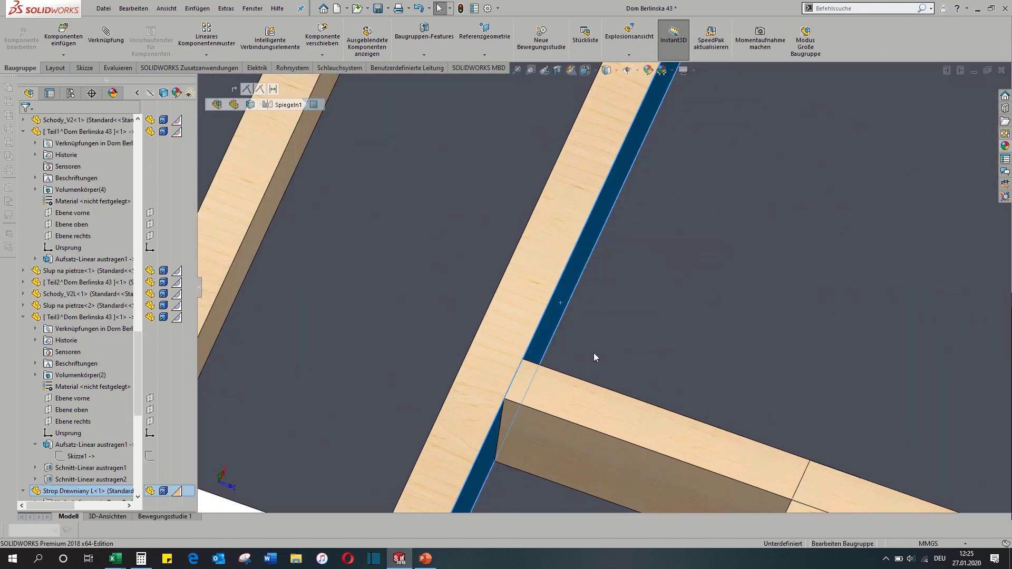
scroll(594, 353, "up", 6)
middle_click_drag(732, 352, 810, 354)
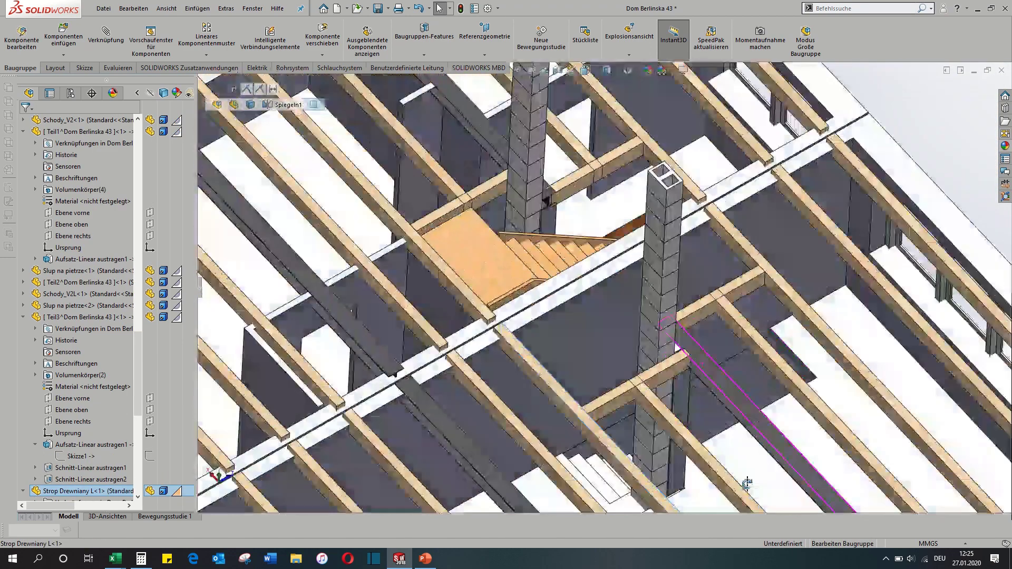
scroll(810, 354, "down", 5)
left_click(809, 345)
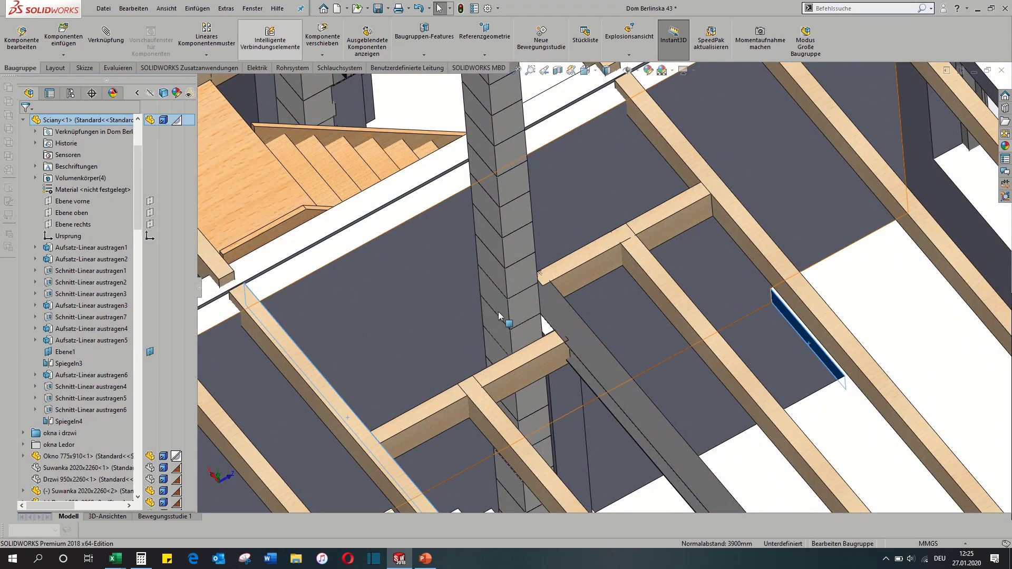
scroll(580, 295, "up", 3)
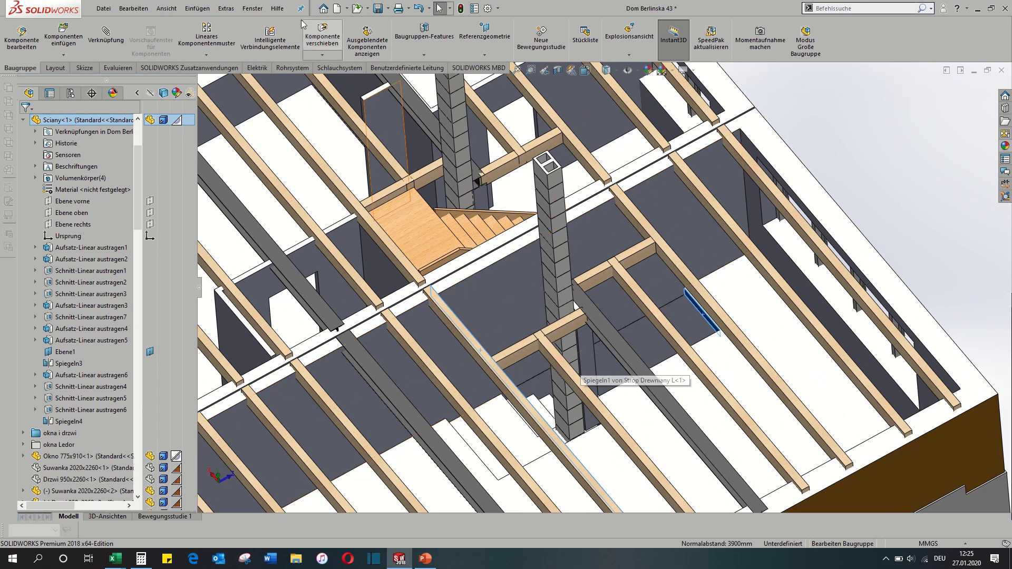
left_click(338, 9)
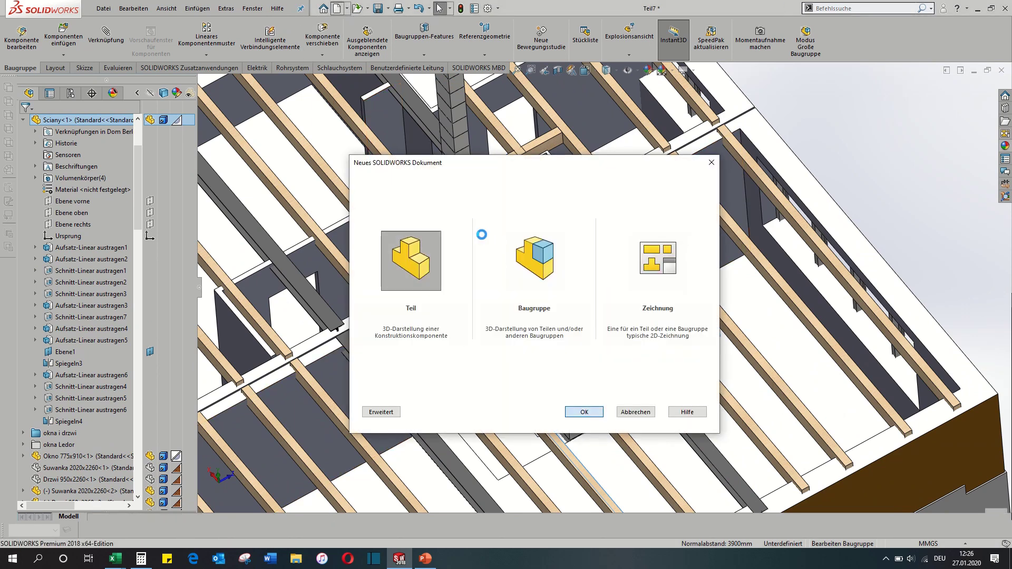
Create a new part and start a 3D sketch in it.
double_click(458, 229)
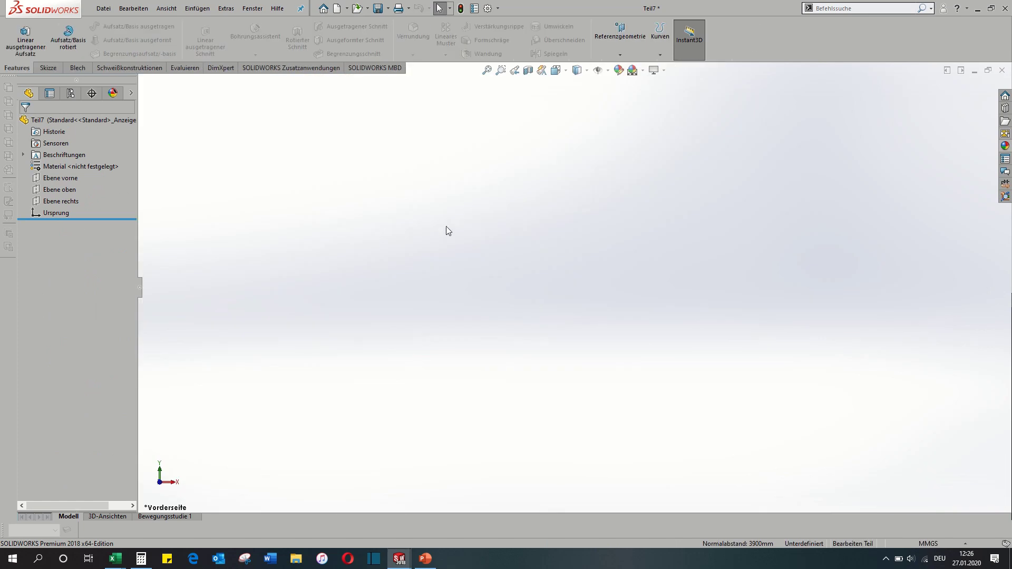
left_click(76, 178)
left_click(86, 166)
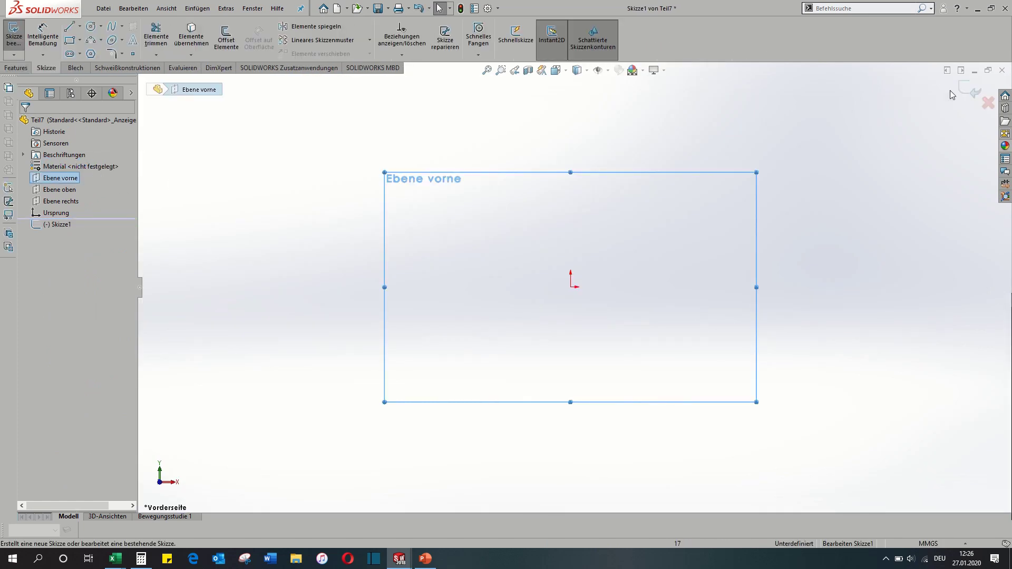
left_click(966, 92)
left_click(47, 67)
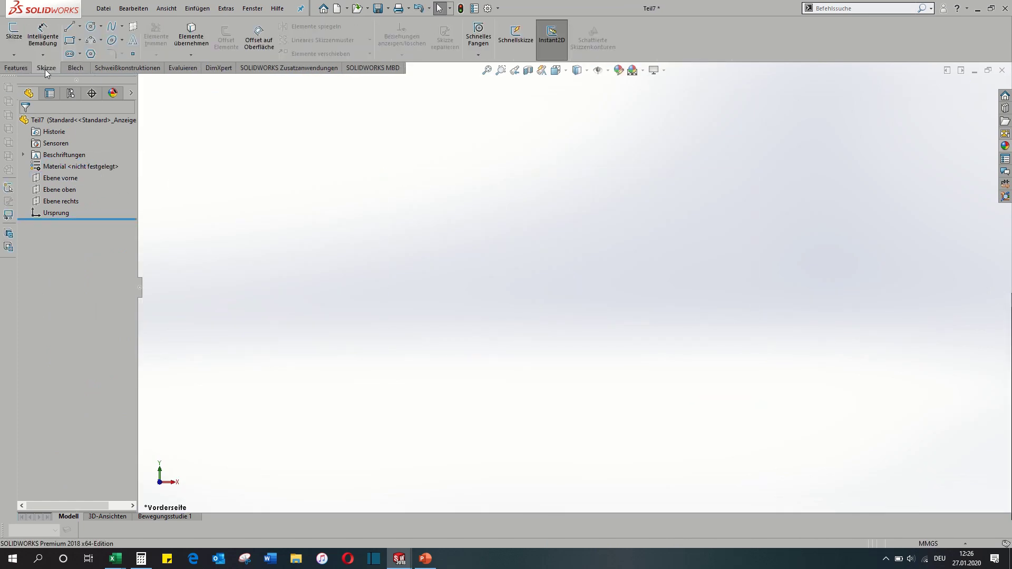
left_click(14, 55)
left_click(33, 80)
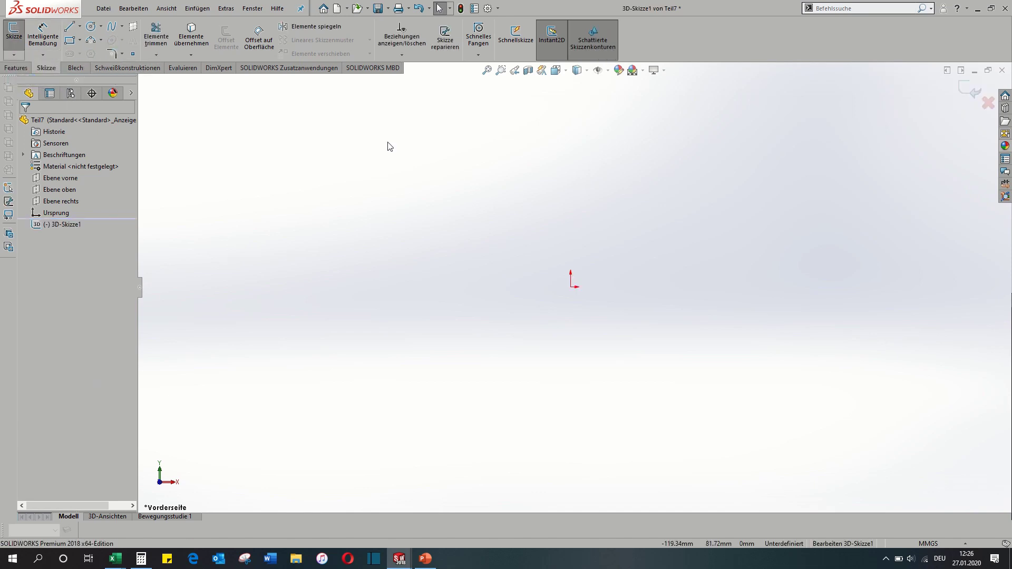
Draw a horizontal line left from the origin and dimension it 3900 mm.
left_click(70, 27)
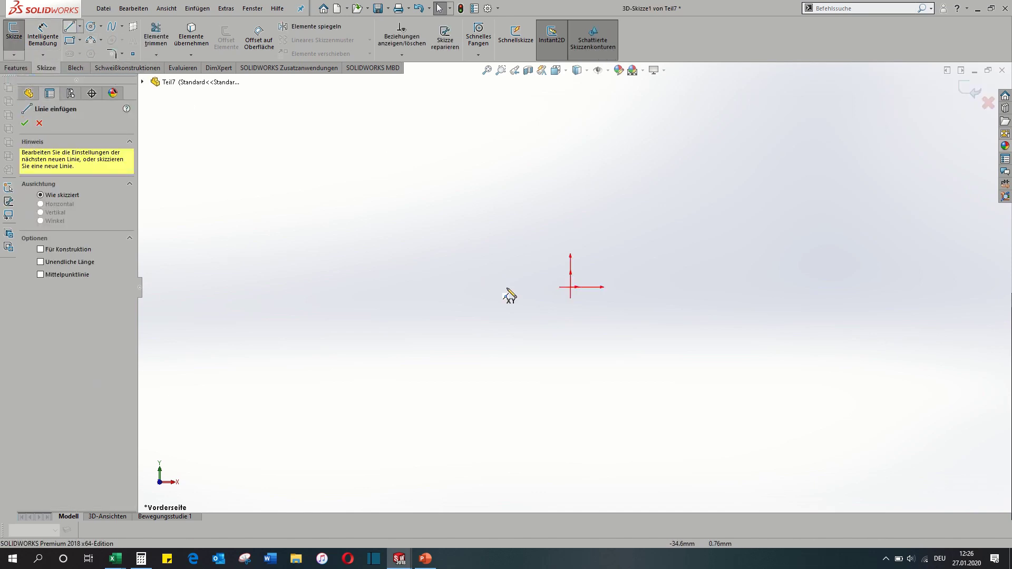
left_click(571, 287)
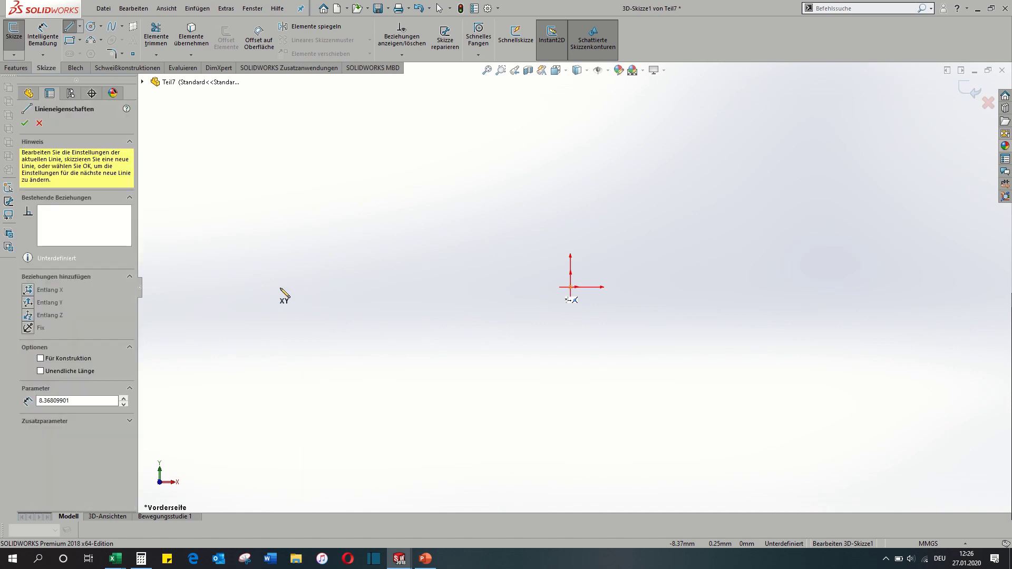
left_click(257, 287)
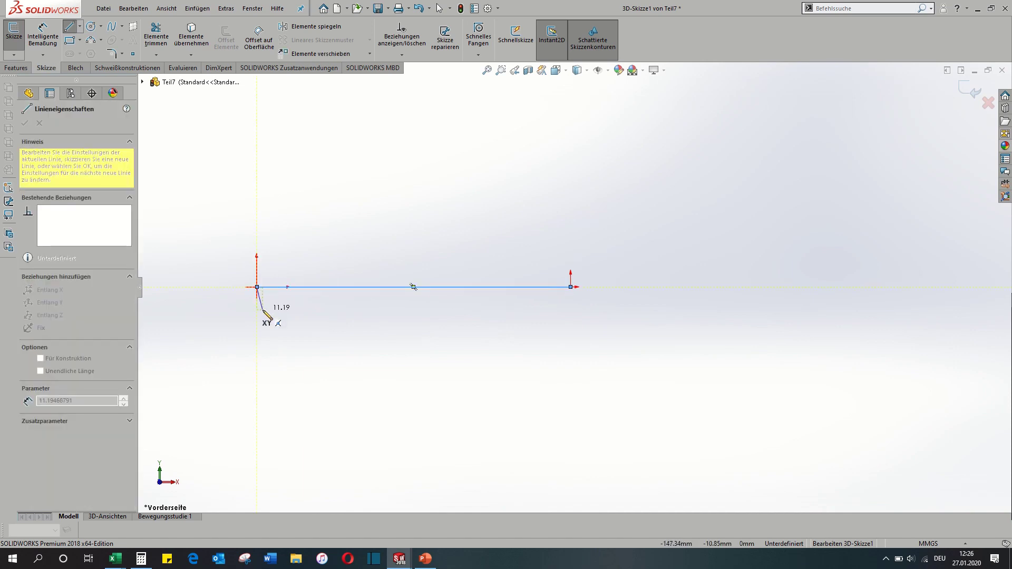
key("Escape")
right_click_drag(388, 343, 388, 291)
left_click(389, 287)
left_click(385, 368)
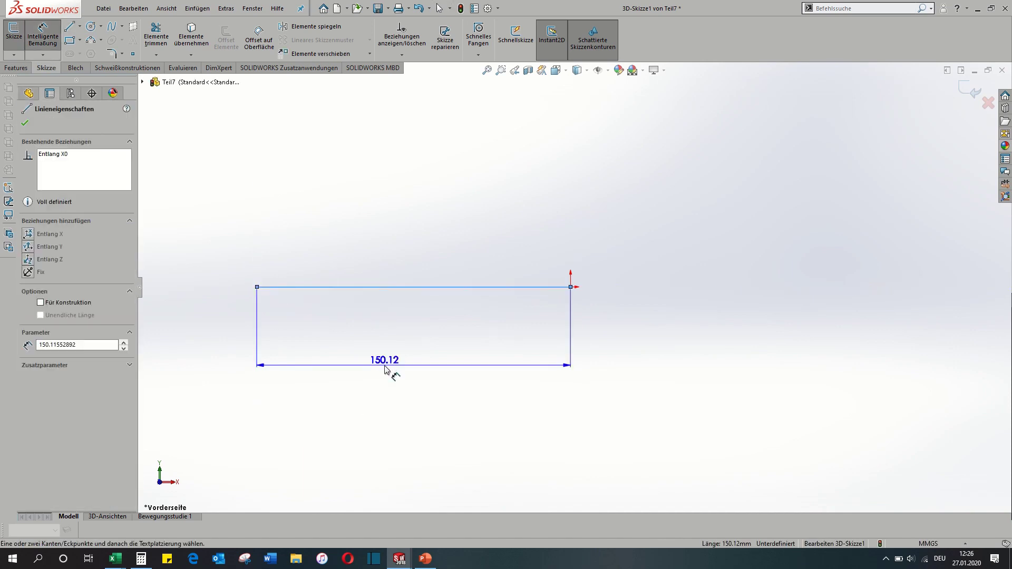
left_click(388, 370)
type("3900")
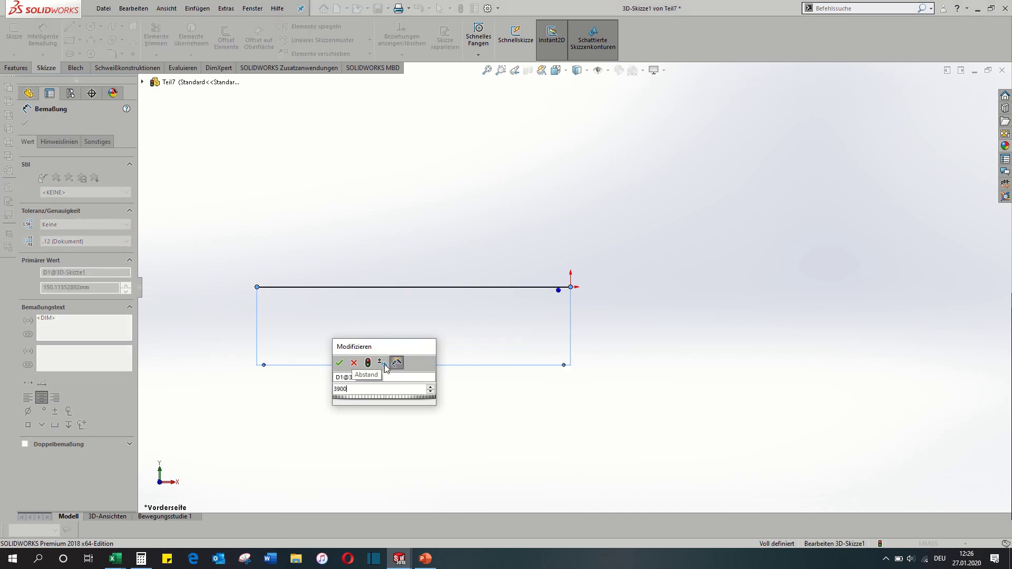
key("Return")
Draw the vertical line and the top leg along Z, dimensioning the top leg 1400 mm.
key("l")
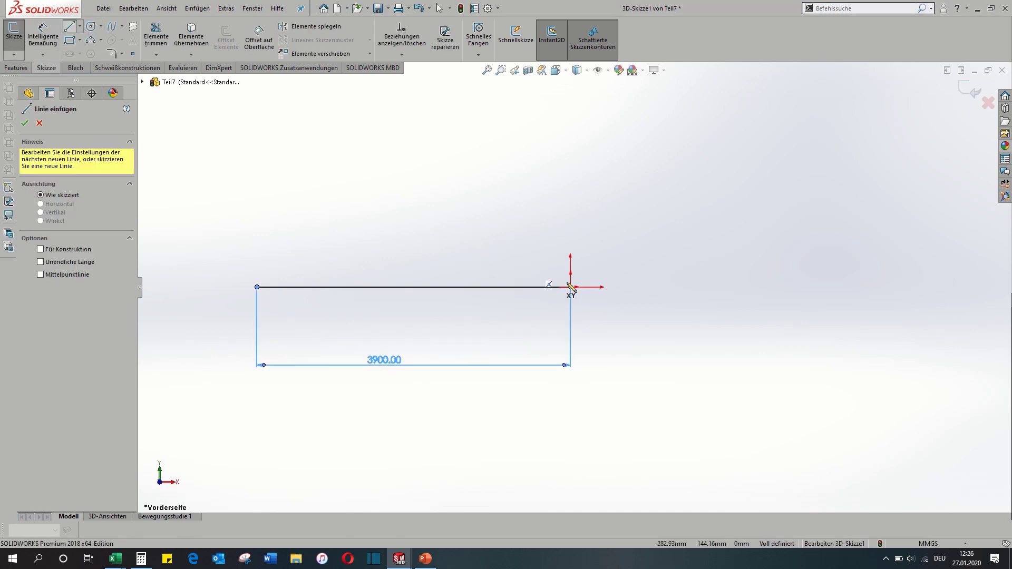
left_click(571, 287)
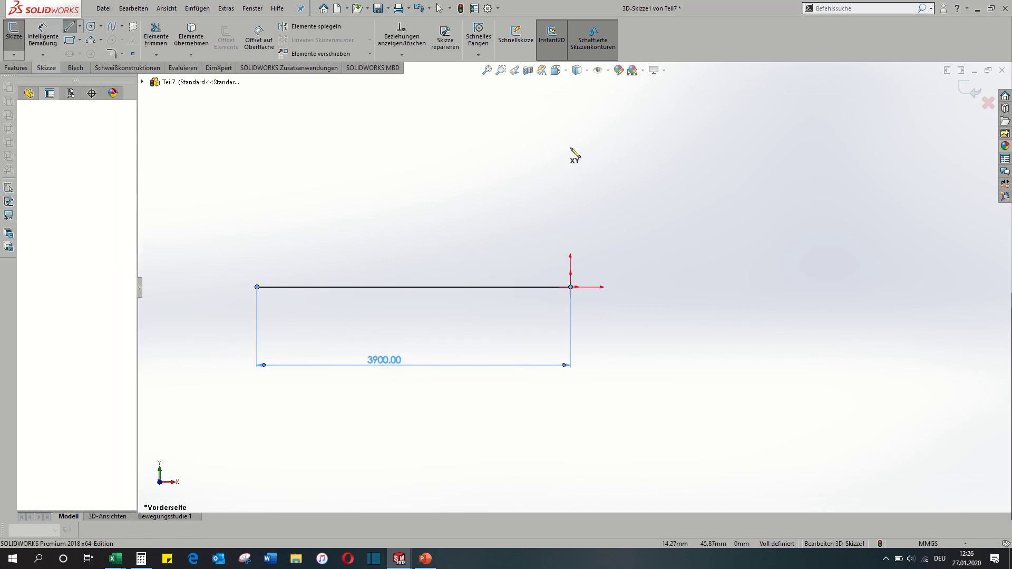
left_click(570, 114)
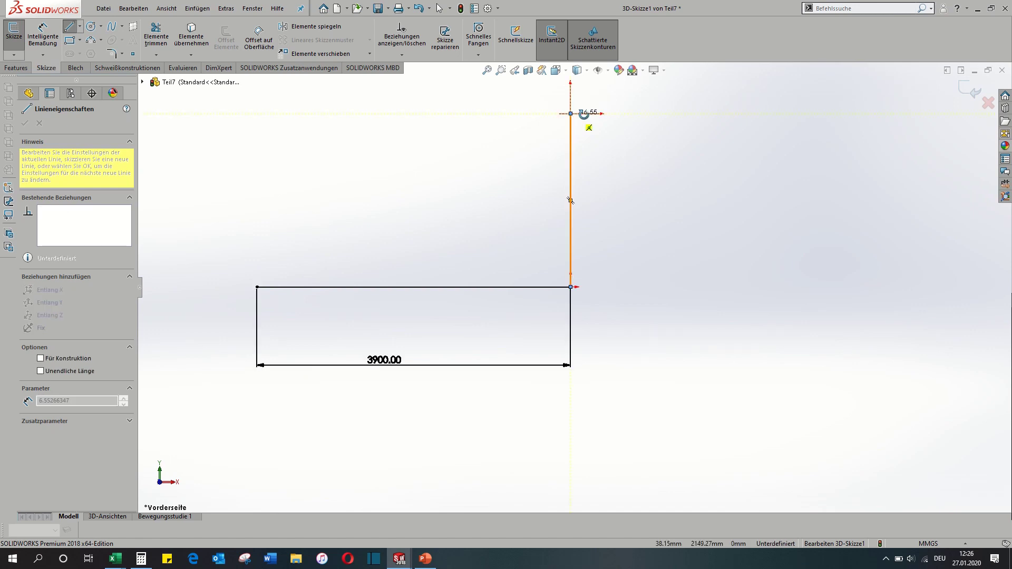
mouse_move(583, 108)
middle_mouse_down()
mouse_move(669, 129)
mouse_move(668, 143)
middle_mouse_up()
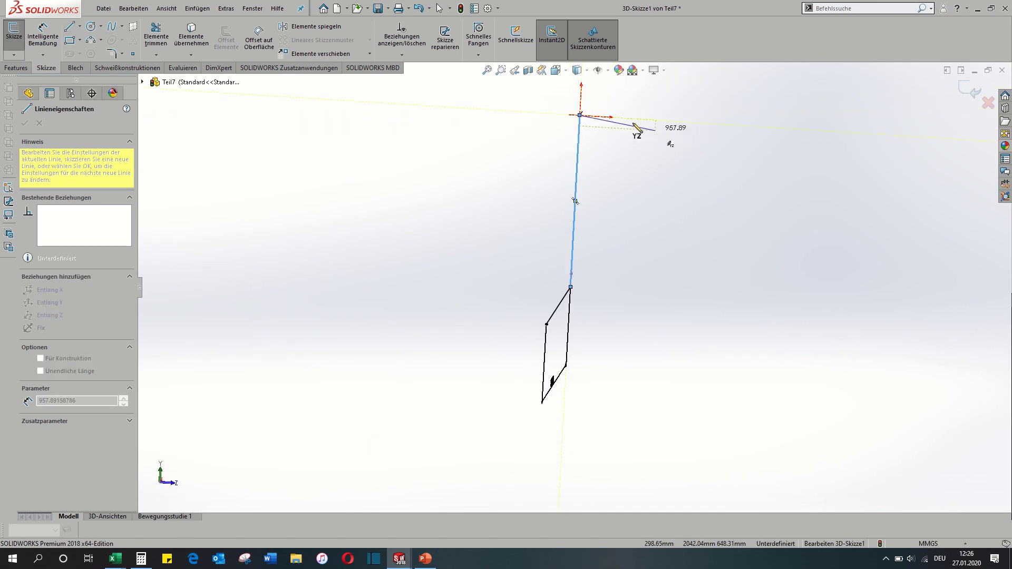
left_click(673, 121)
key("Escape")
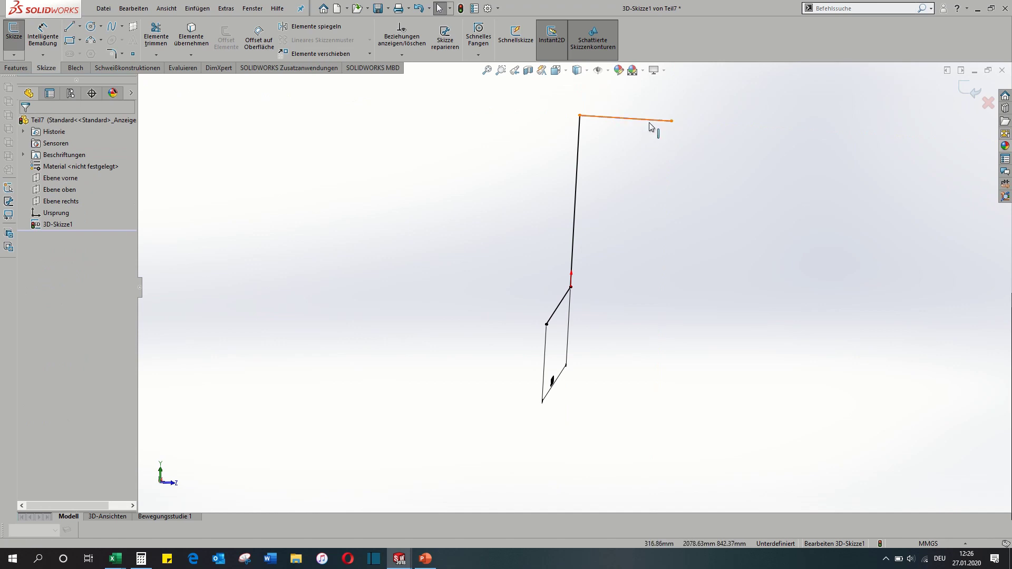
left_click(43, 36)
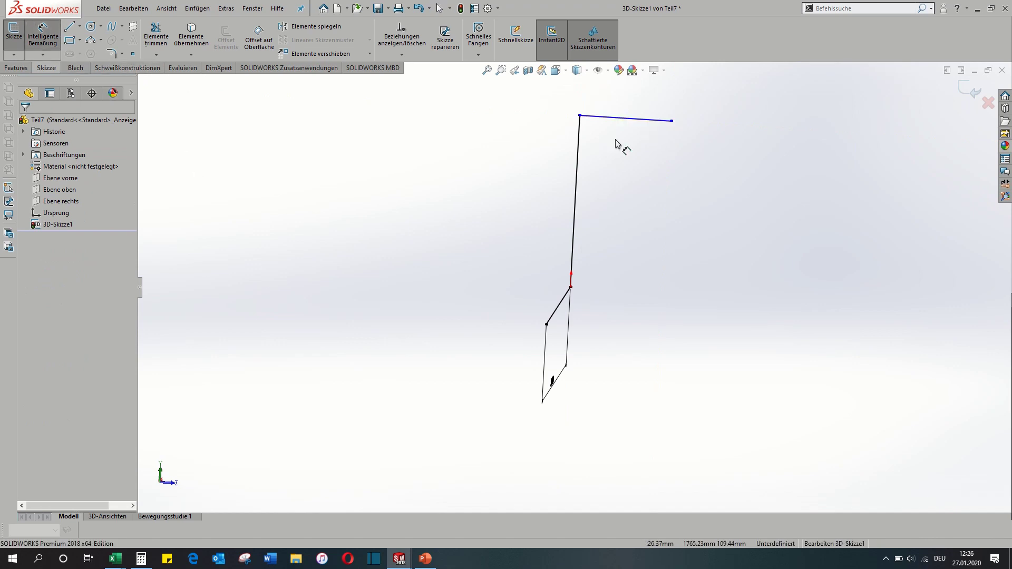
left_click(628, 125)
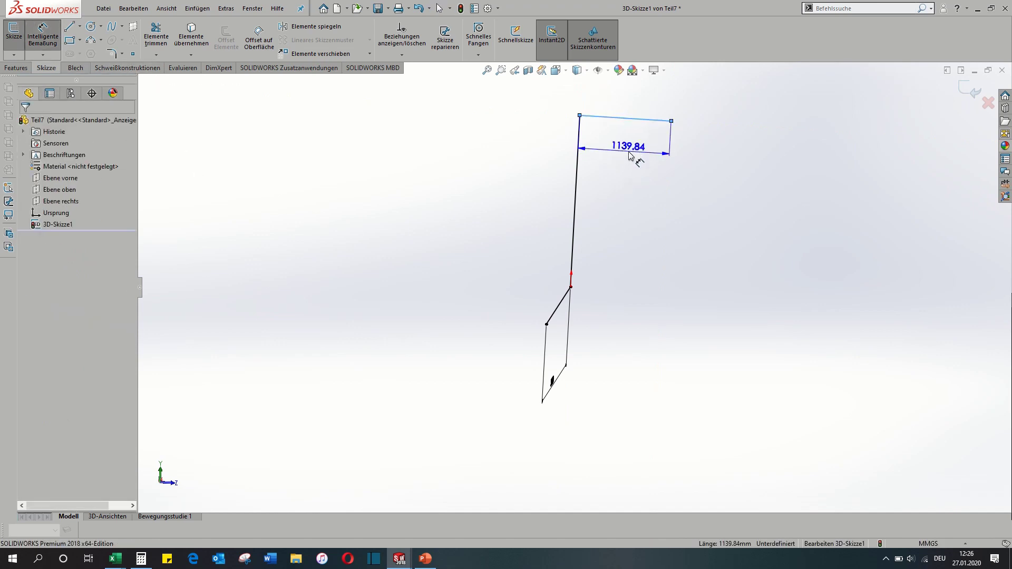
left_click(630, 156)
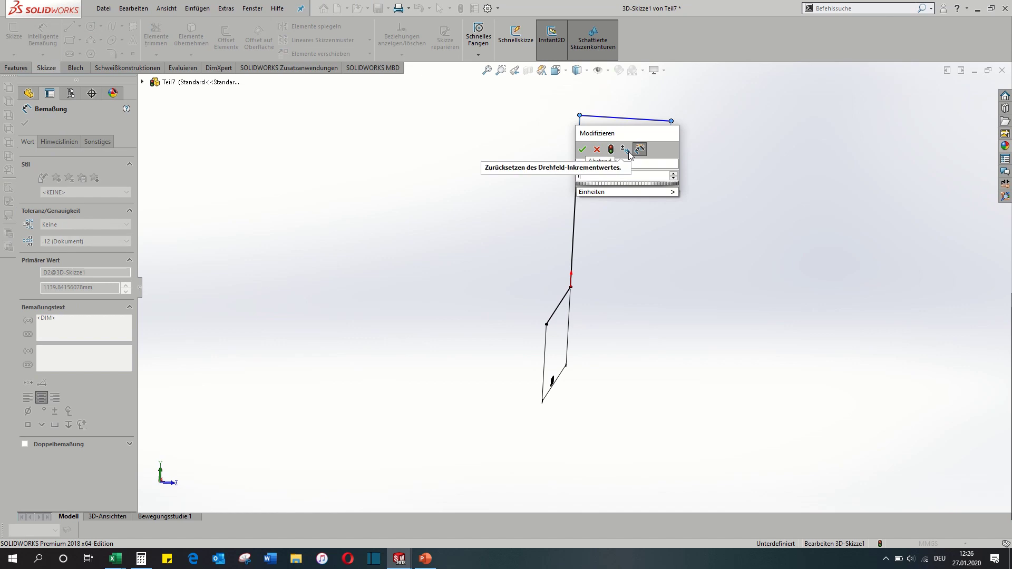
type("1400")
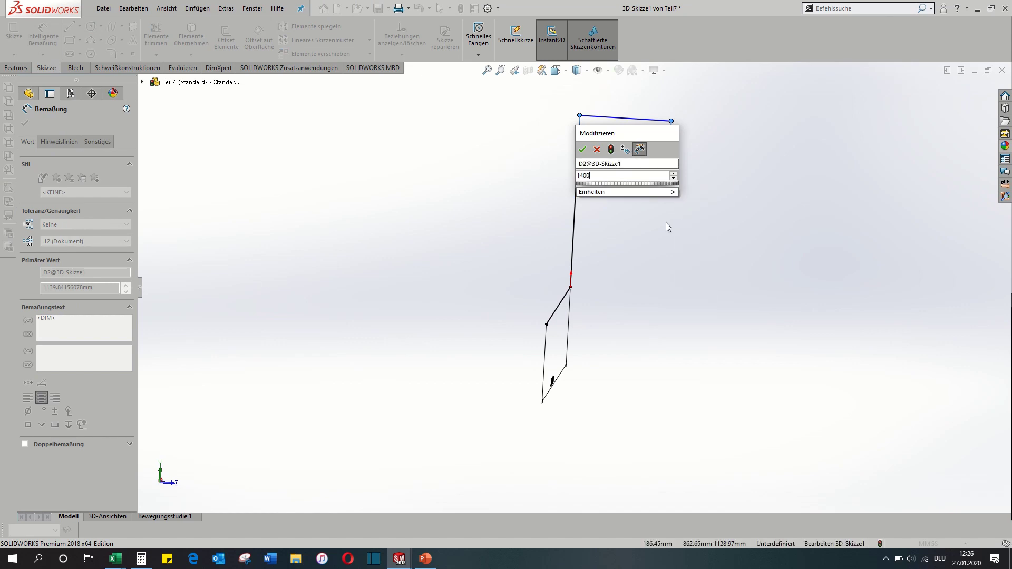
key("Return")
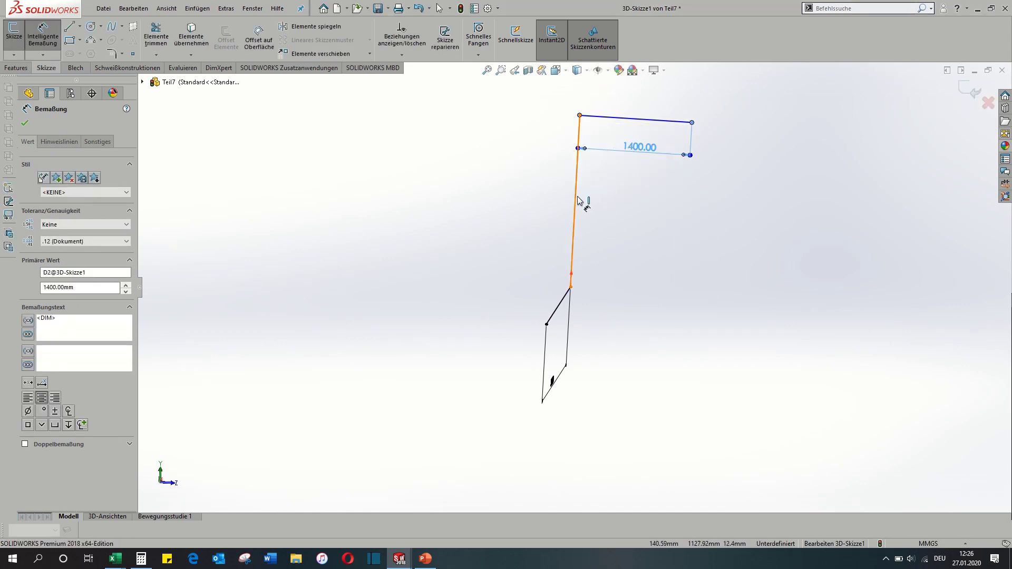
Dimension the vertical line to 2880 mm.
left_click(578, 200)
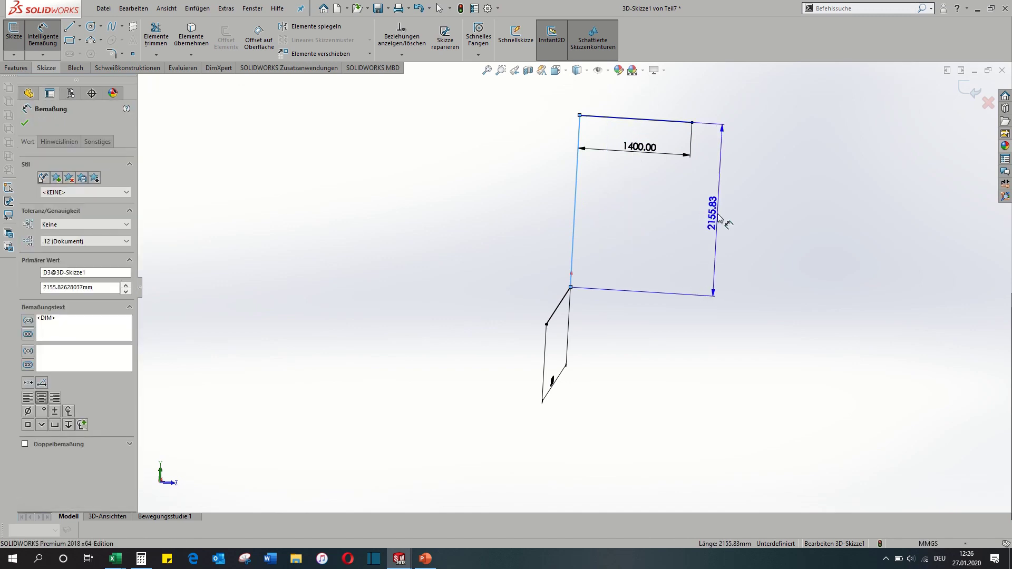
left_click(718, 216)
type("2840")
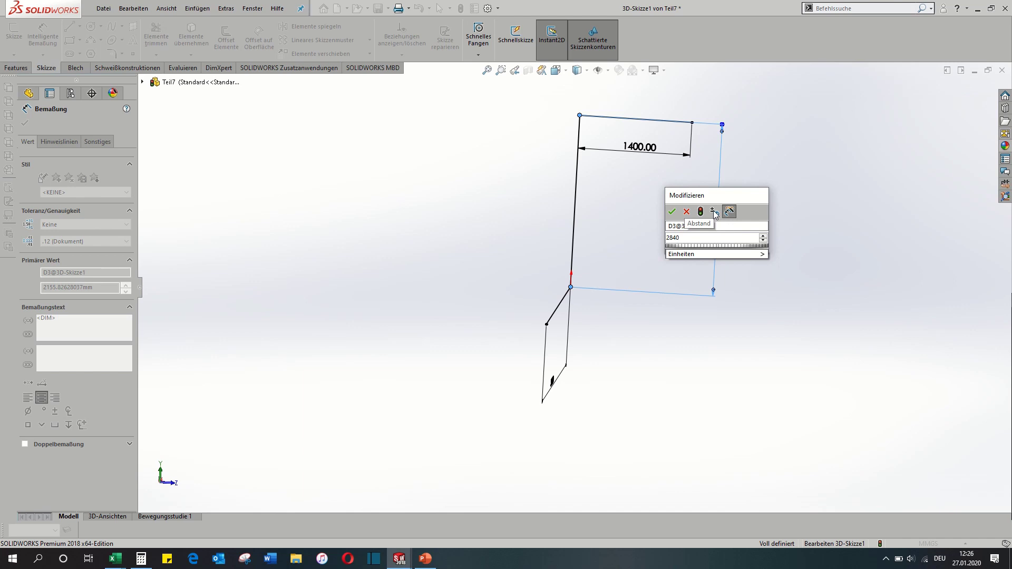
key("Return")
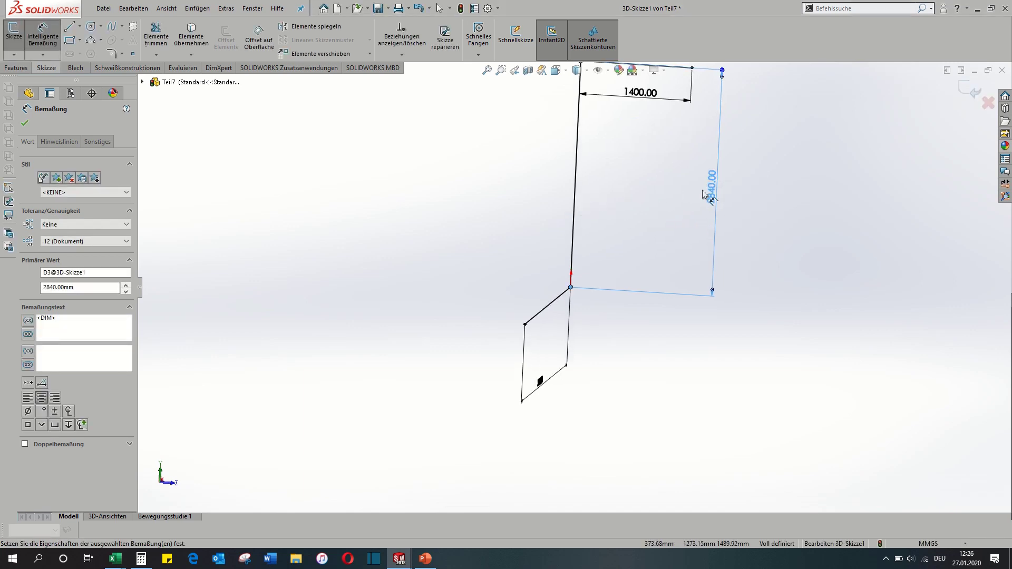
key("Escape")
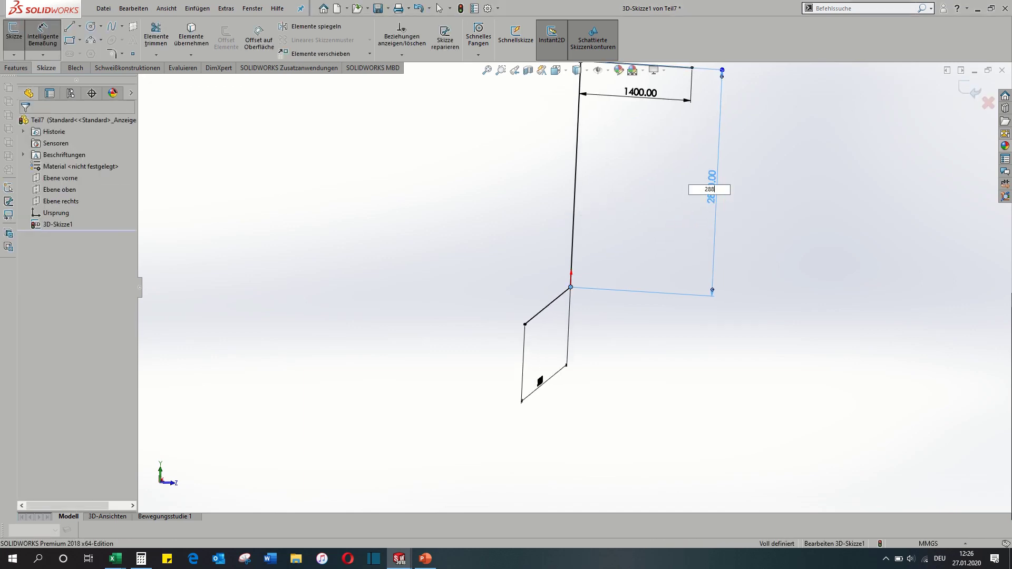
type("0")
key("Return")
Draw the foot leg from the lower line's end.
scroll(554, 213, "down", 3)
mouse_move(554, 213)
middle_mouse_down()
mouse_move(509, 198)
mouse_move(495, 244)
mouse_move(458, 197)
mouse_move(452, 221)
middle_mouse_up()
key("d")
left_click(74, 25)
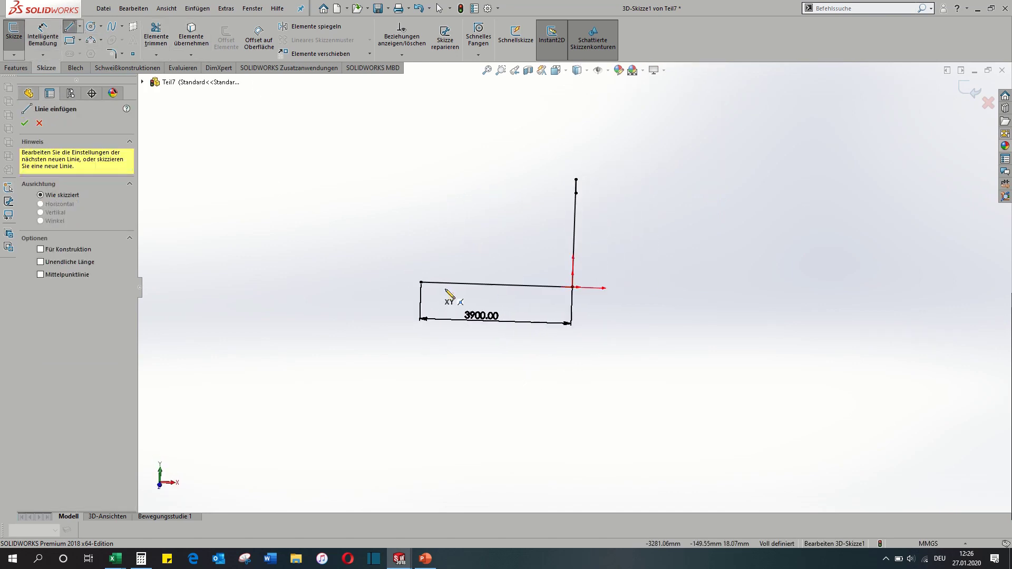
left_click(421, 282)
middle_click_drag(445, 300, 579, 359)
left_click(580, 351)
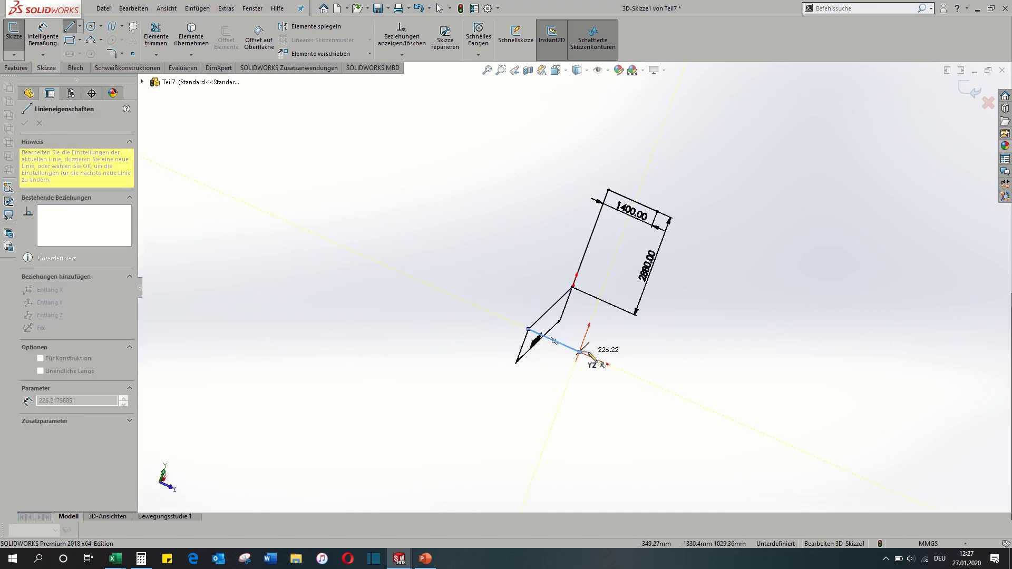
key("Escape")
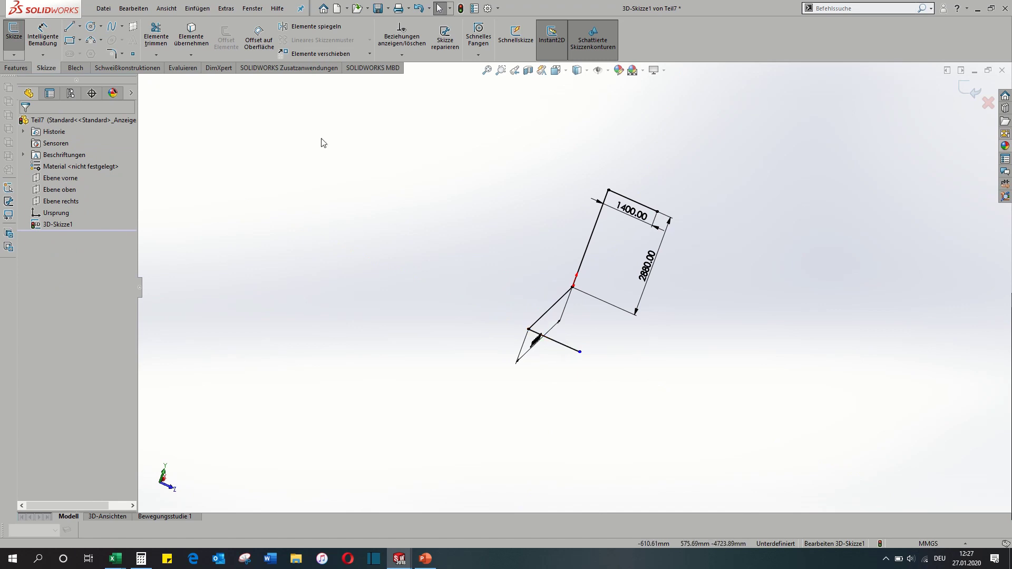
Dimension the foot leg 900 mm and exit the 3D sketch.
left_click(43, 32)
left_click(559, 342)
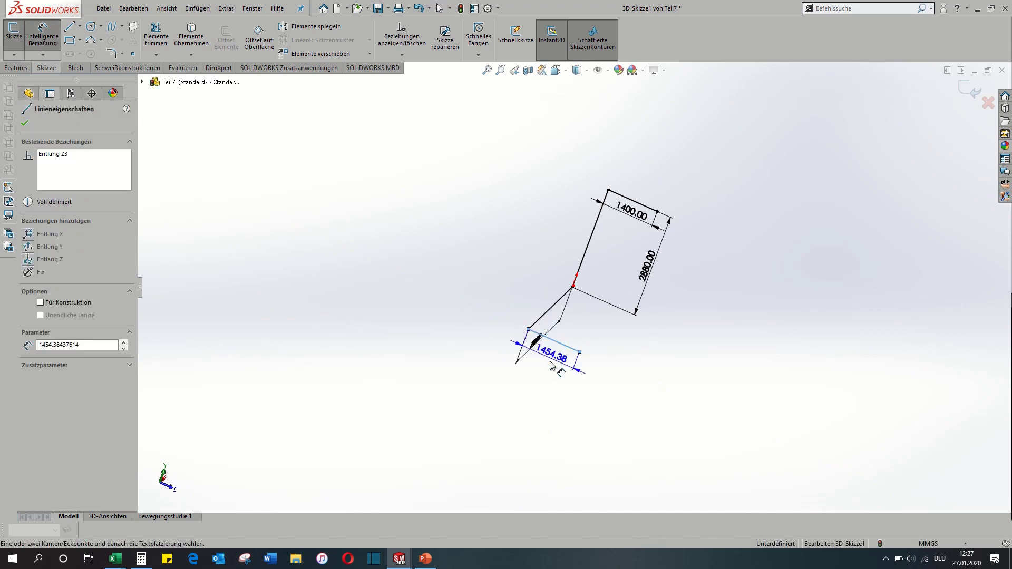
left_click(549, 371)
type("9")
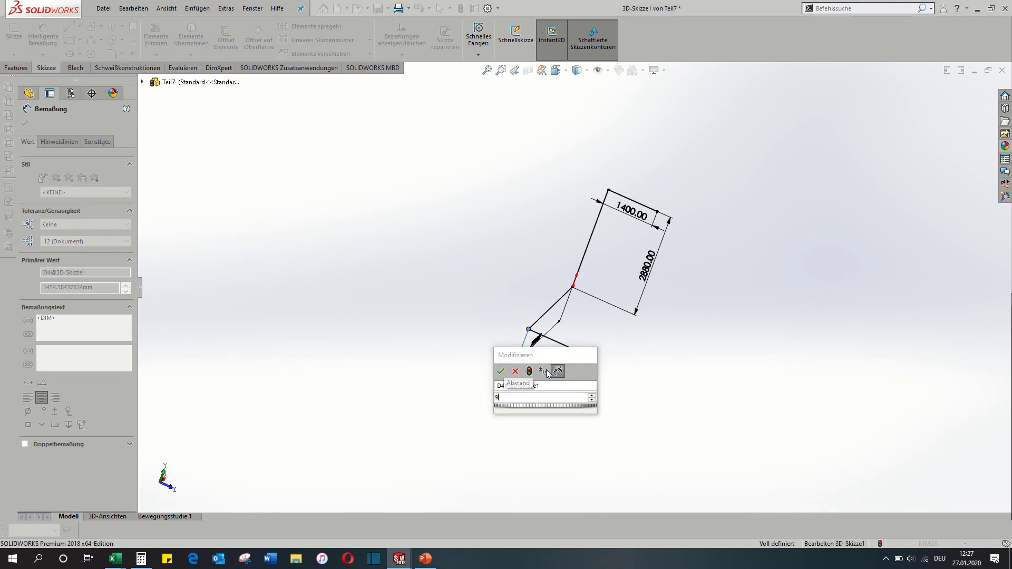
type("00")
key("Return")
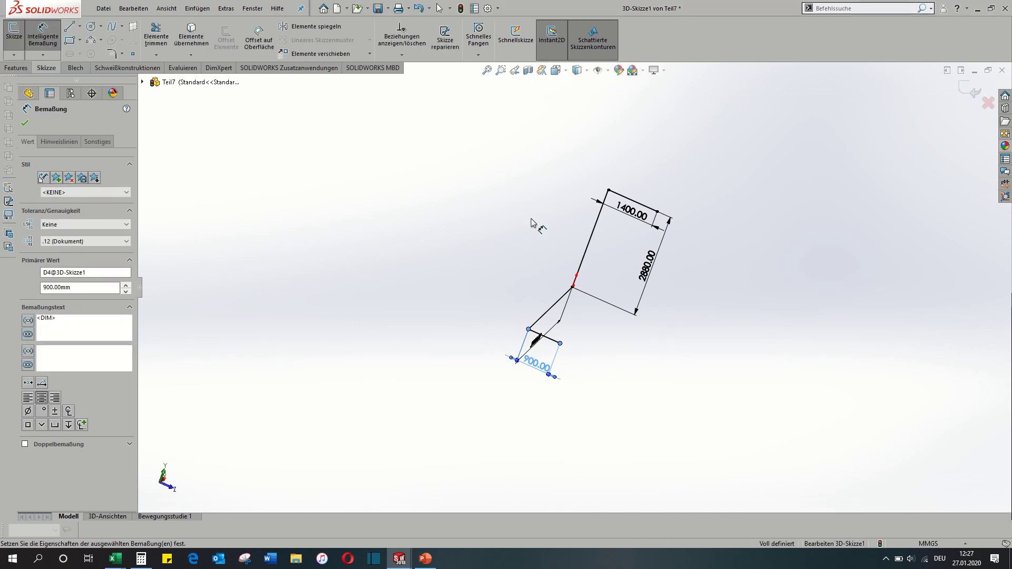
left_click(965, 87)
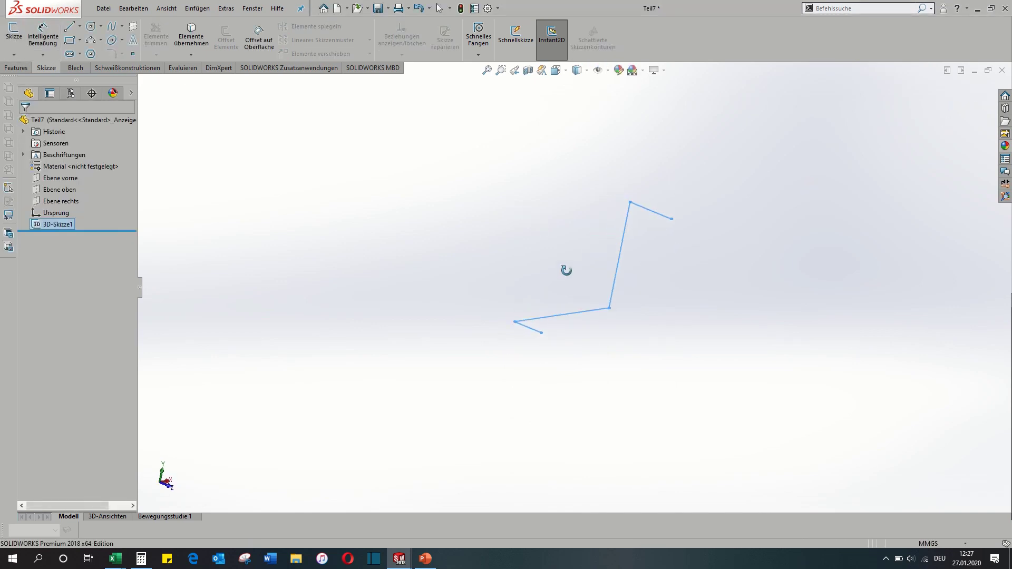
Select Ebene vorne in a near-front view and open Skizze2 on it.
middle_click_drag(566, 271, 530, 288)
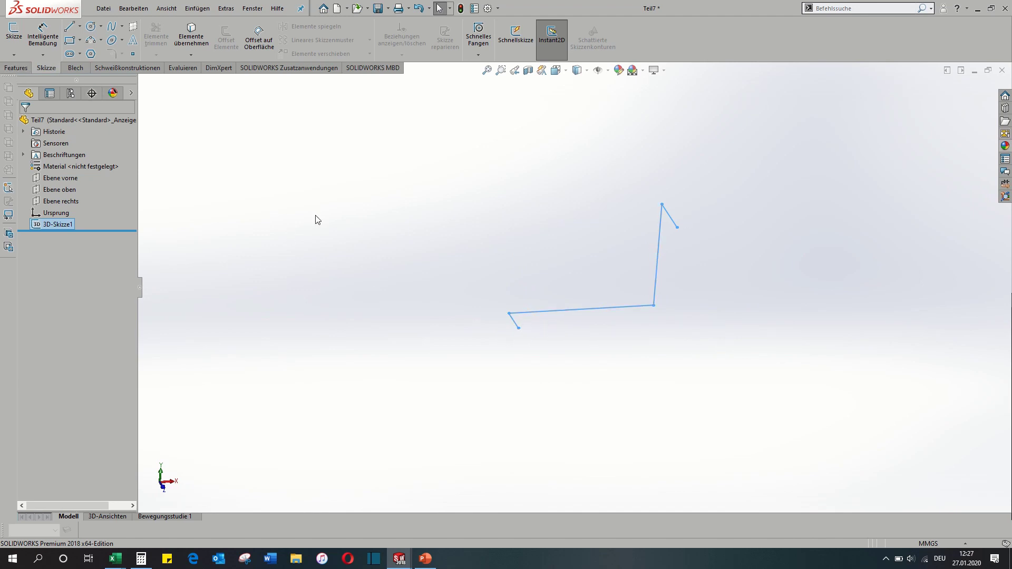
left_click(67, 178)
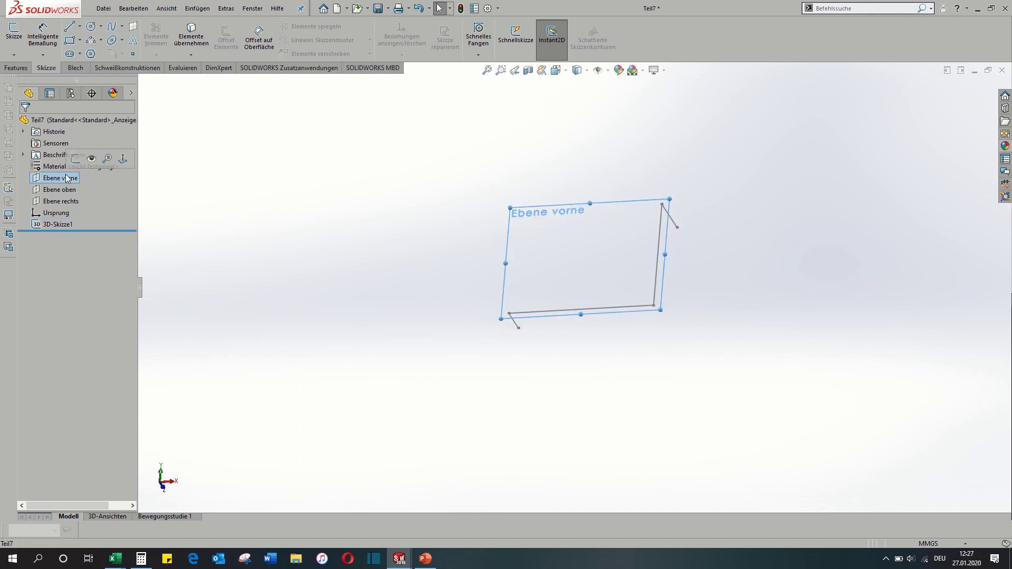
middle_click_drag(361, 260, 536, 267)
left_click(56, 189)
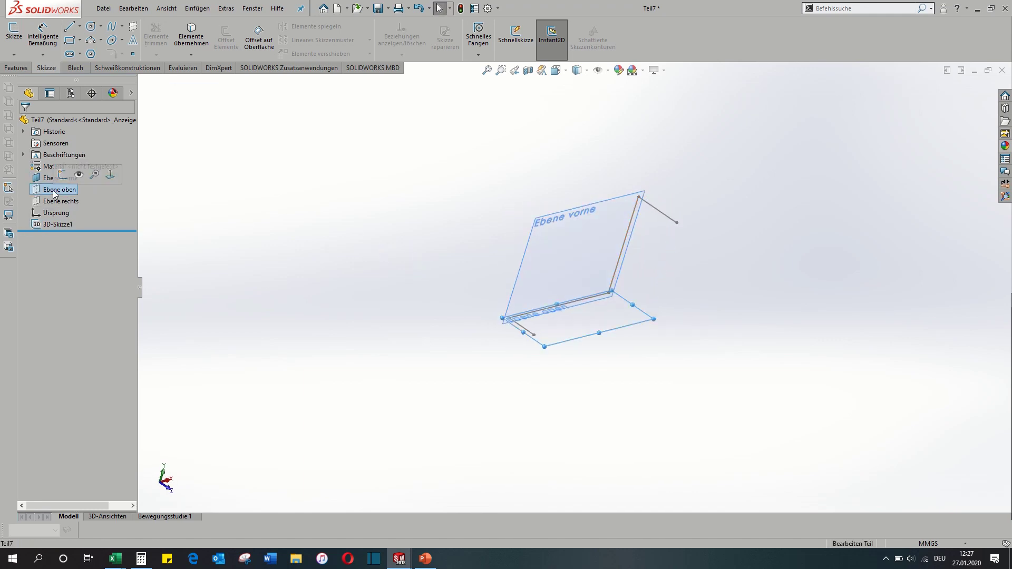
left_click(56, 206)
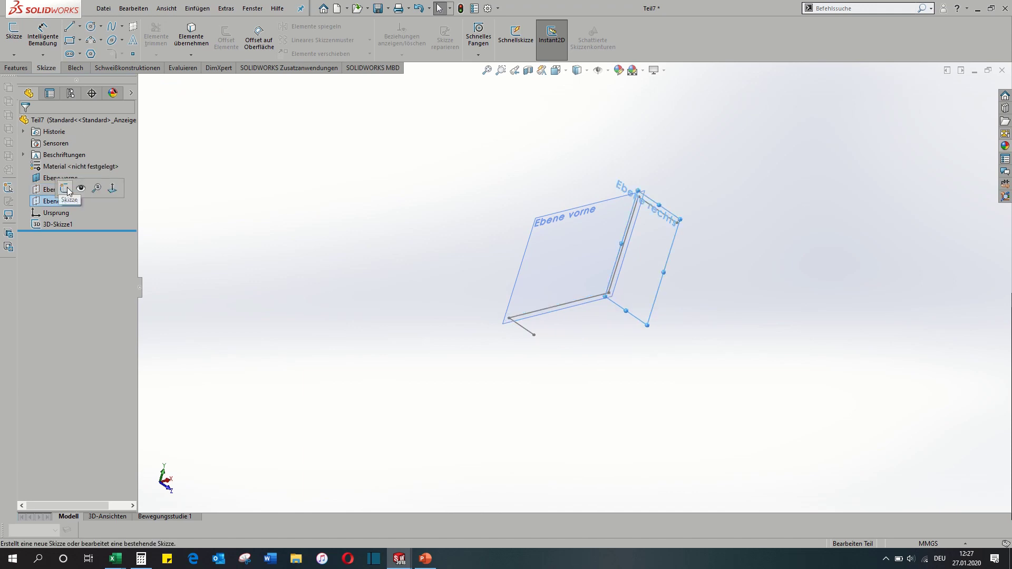
middle_click_drag(494, 273, 522, 259)
left_click(574, 273)
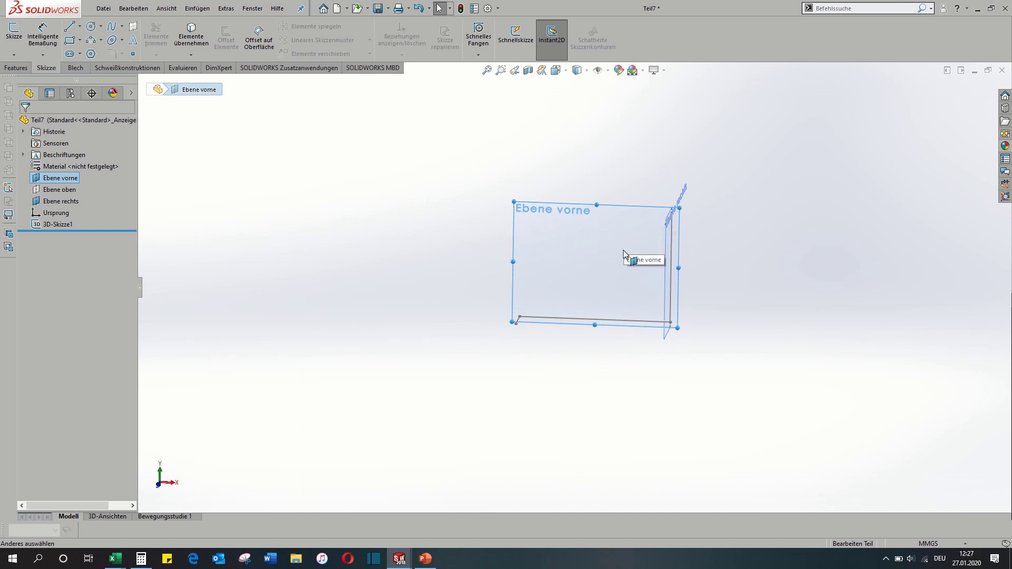
left_click(632, 186)
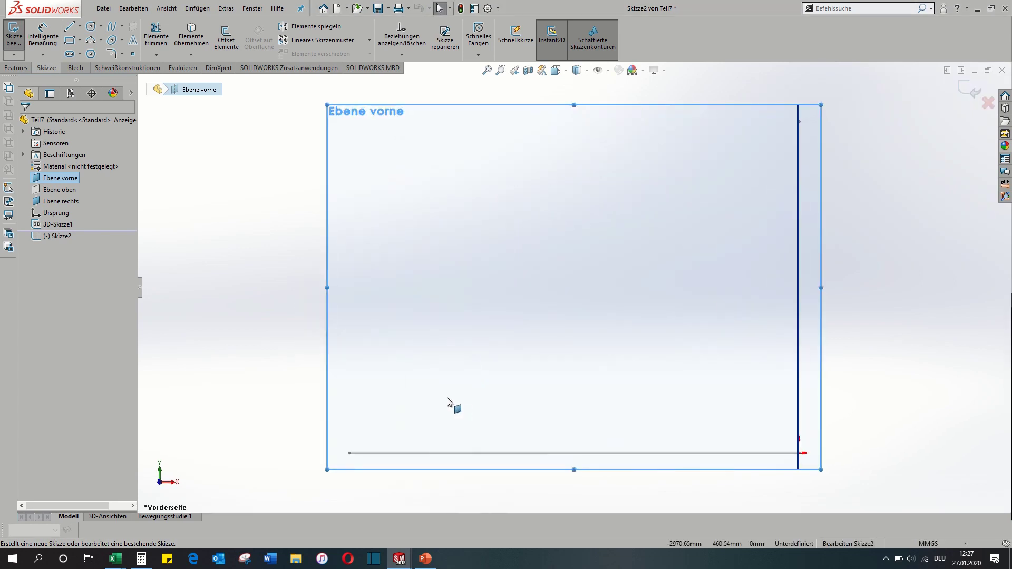
Hide the right plane Ebene rechts.
left_click(73, 31)
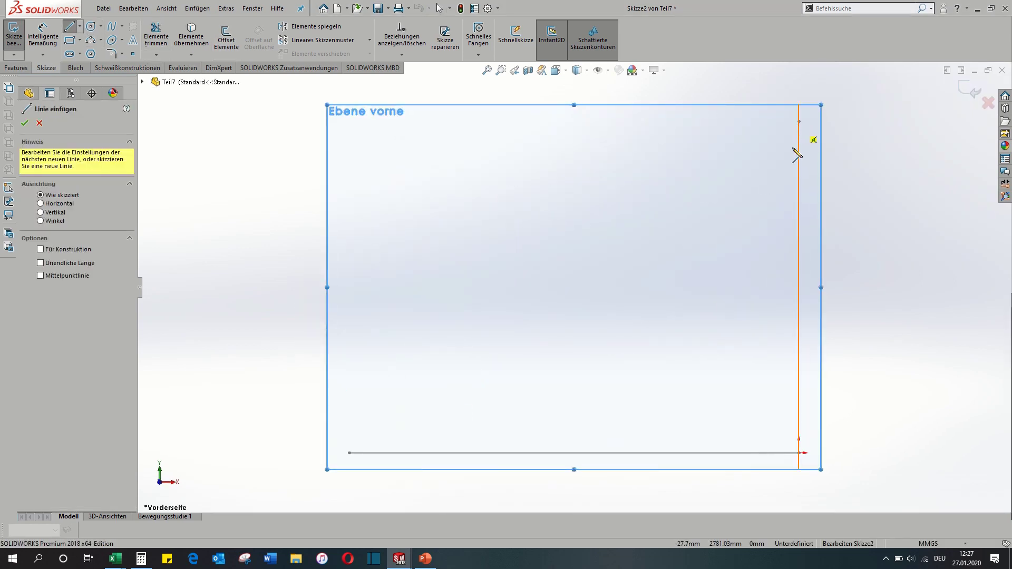
key("Escape")
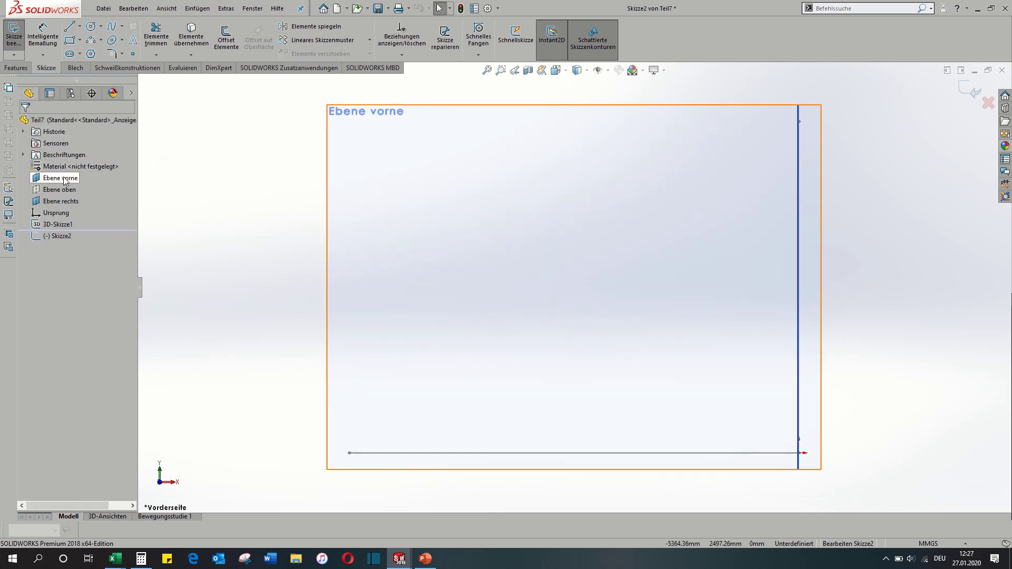
left_click(64, 180)
left_click(63, 201)
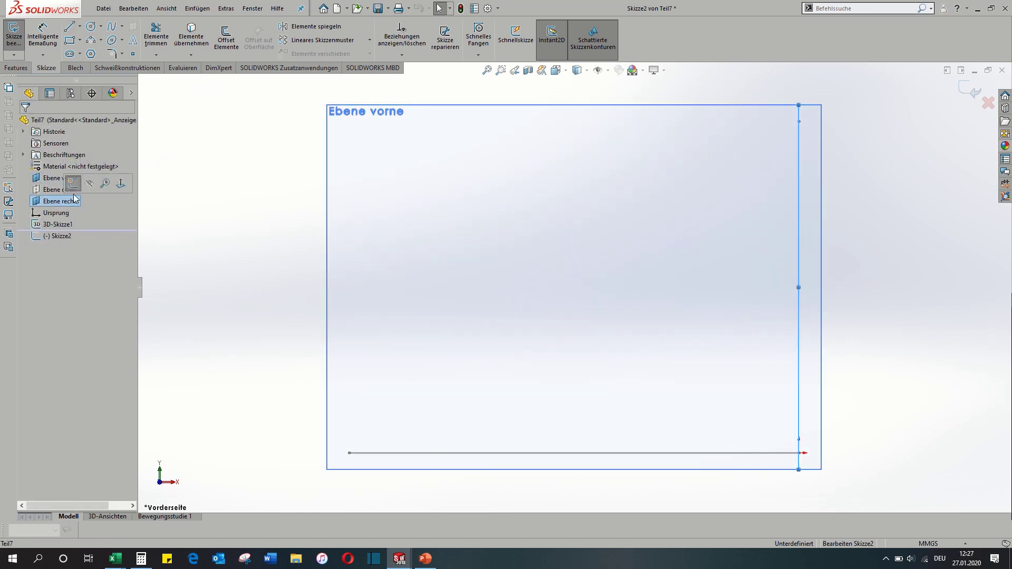
left_click(88, 183)
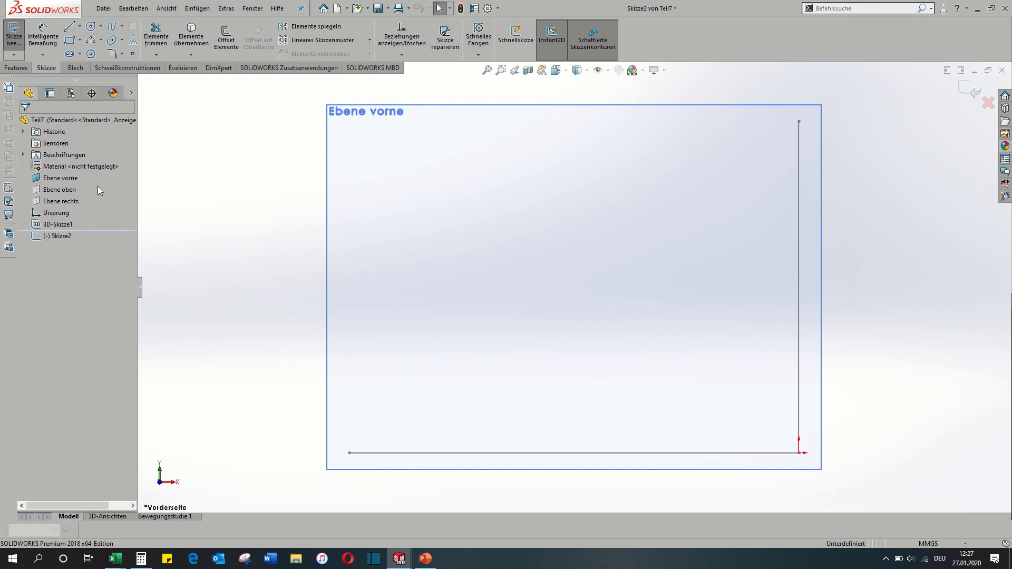
Draw a thin bar leftward from the vertical line and a small block at its top.
left_click(68, 27)
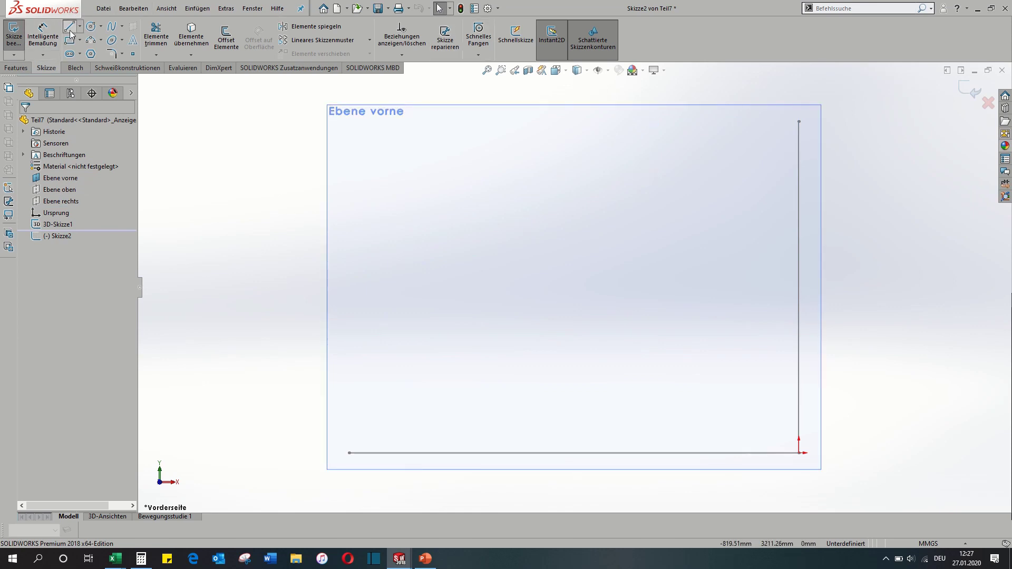
left_click(800, 133)
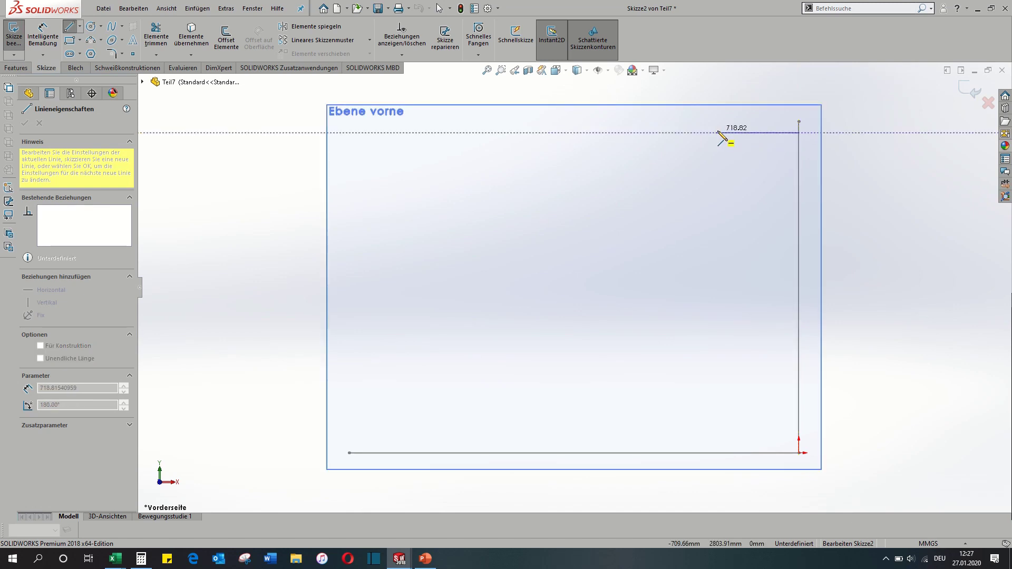
key("Escape")
left_click(69, 39)
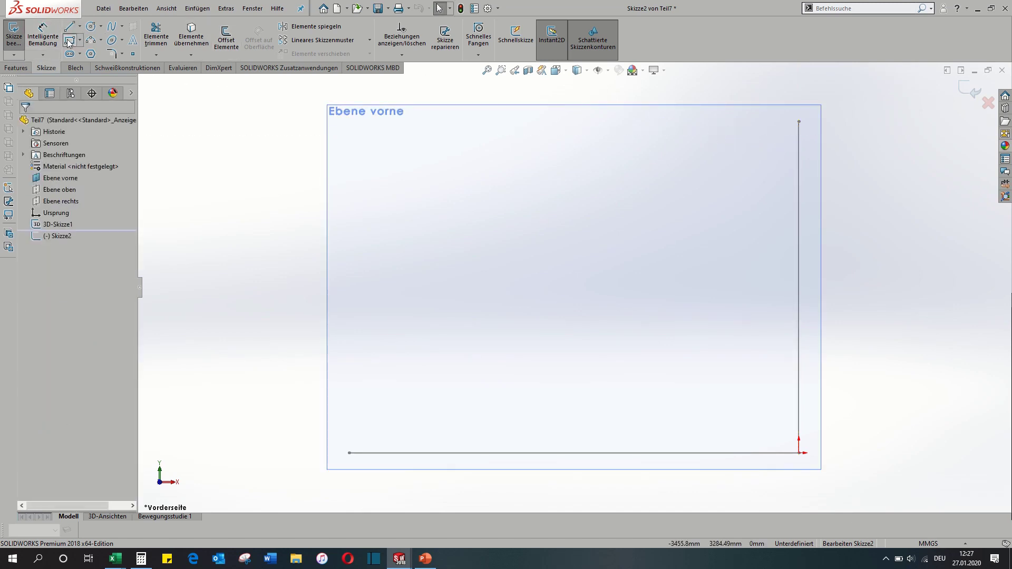
left_click(799, 142)
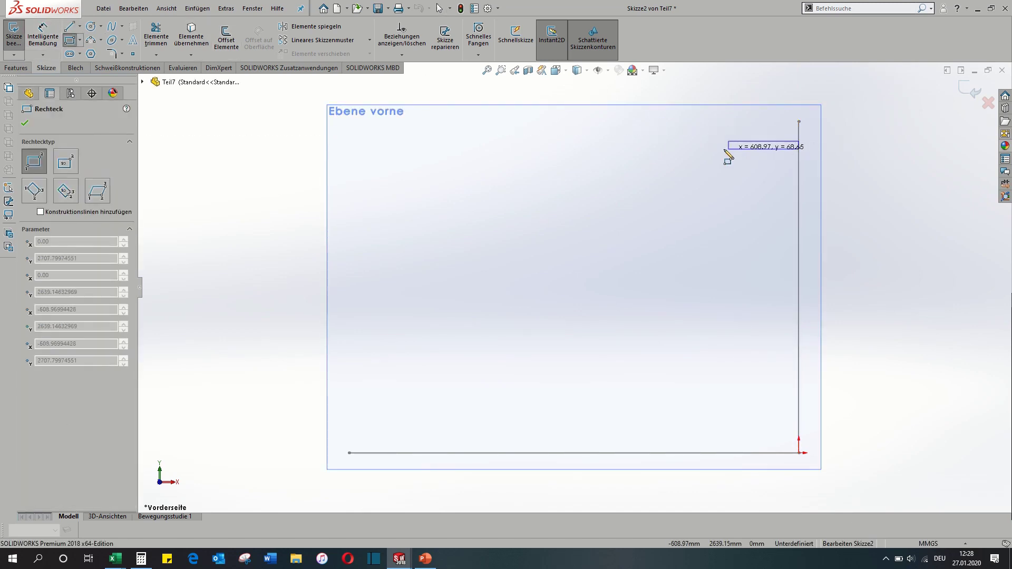
left_click(688, 148)
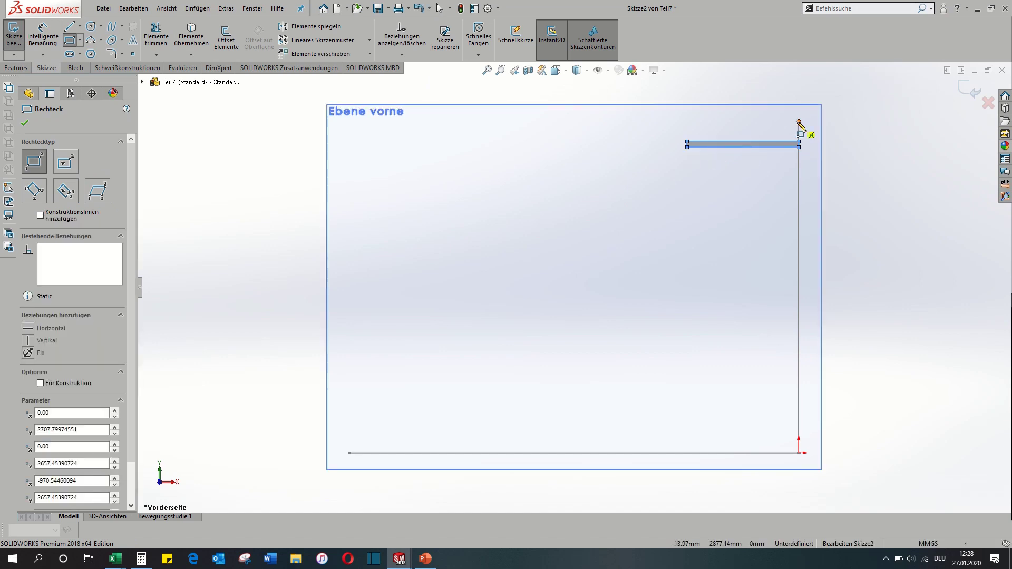
left_click(799, 122)
left_click(818, 162)
key("Escape")
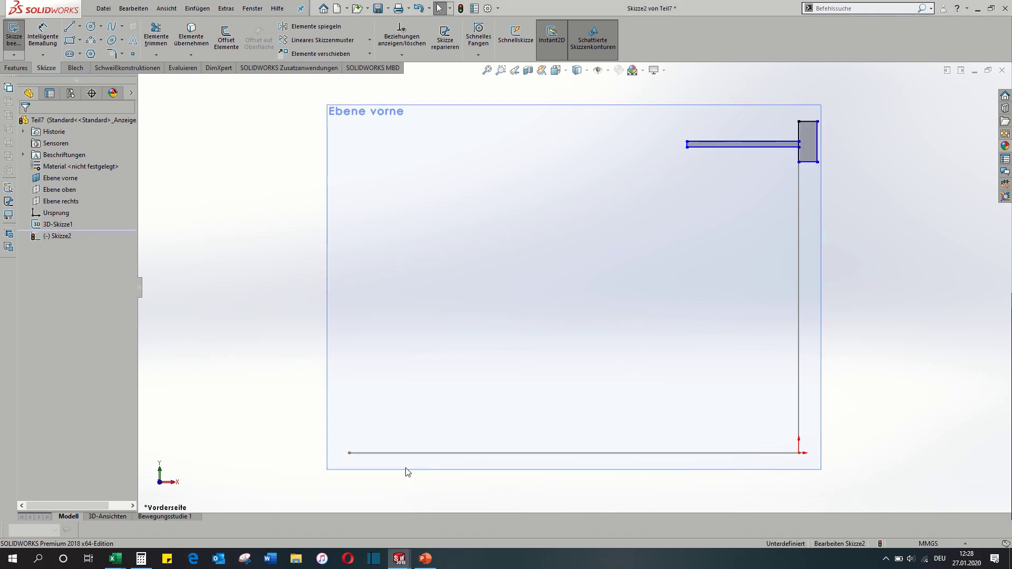
key("ctrl+Tab")
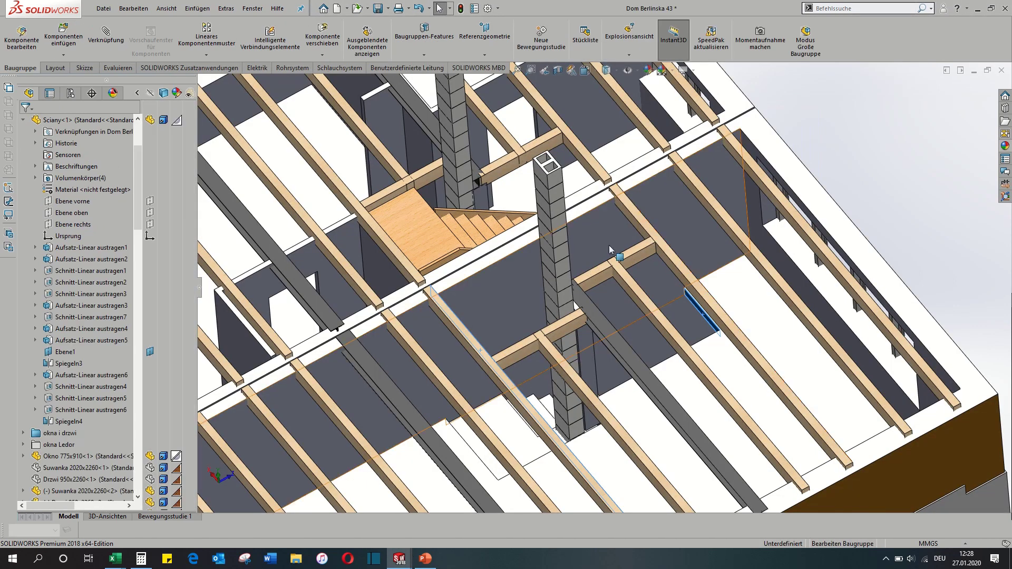
left_click(471, 339)
middle_click_drag(471, 339, 502, 339)
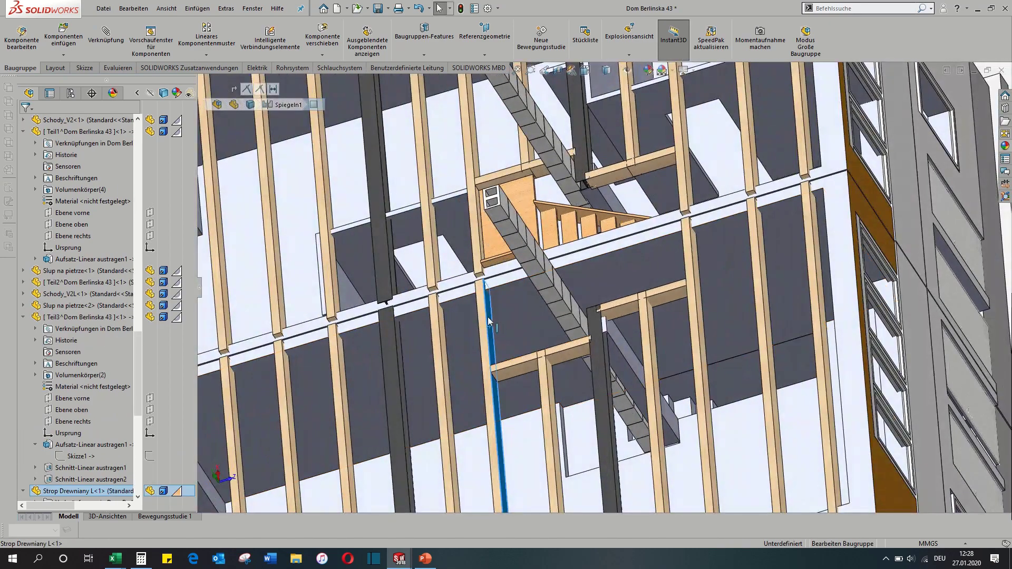
middle_click_drag(504, 323, 397, 464)
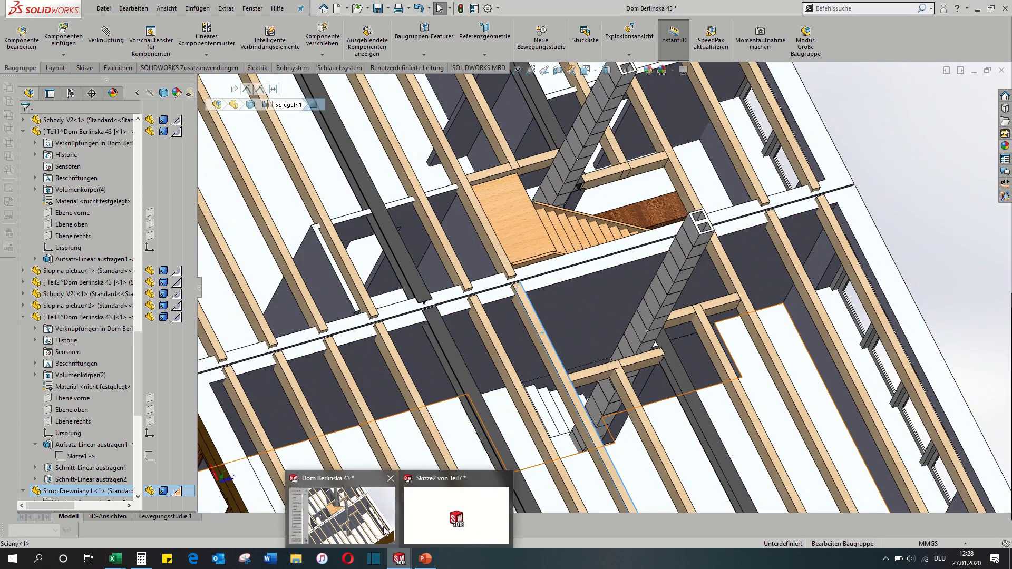
left_click(417, 533)
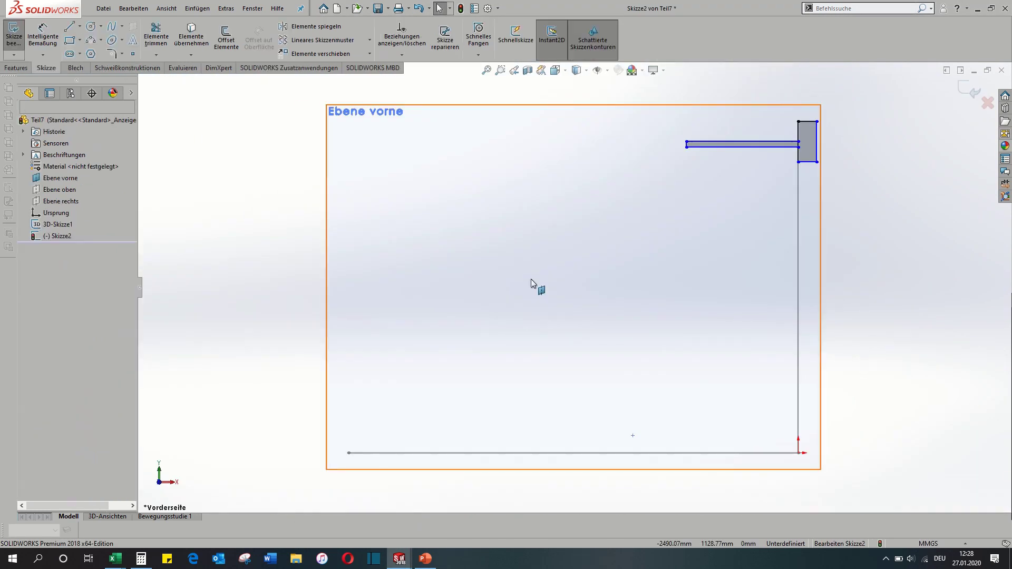
Dimension the small block 280 mm tall and 140 mm wide.
left_click(807, 150)
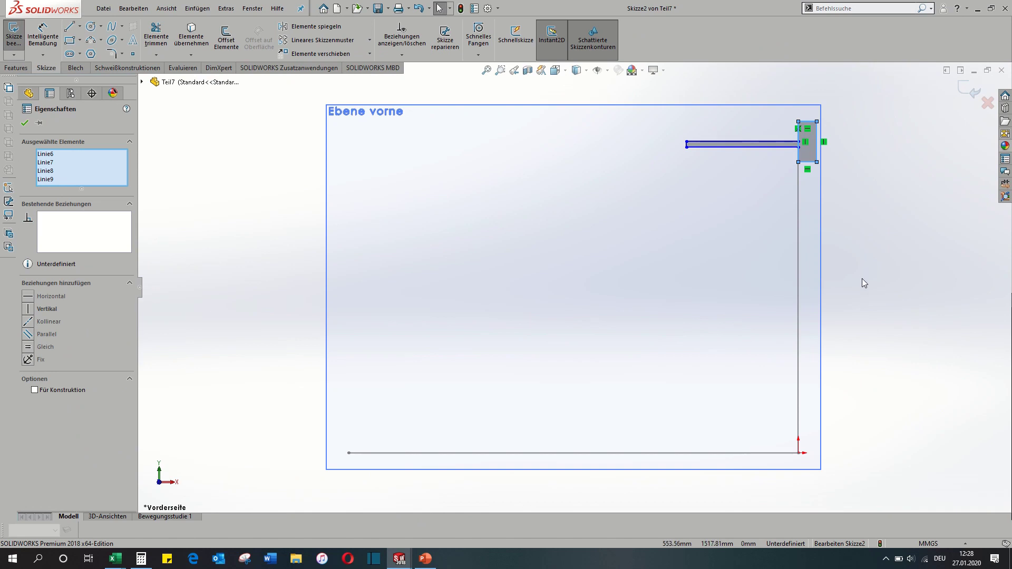
scroll(822, 201, "down", 3)
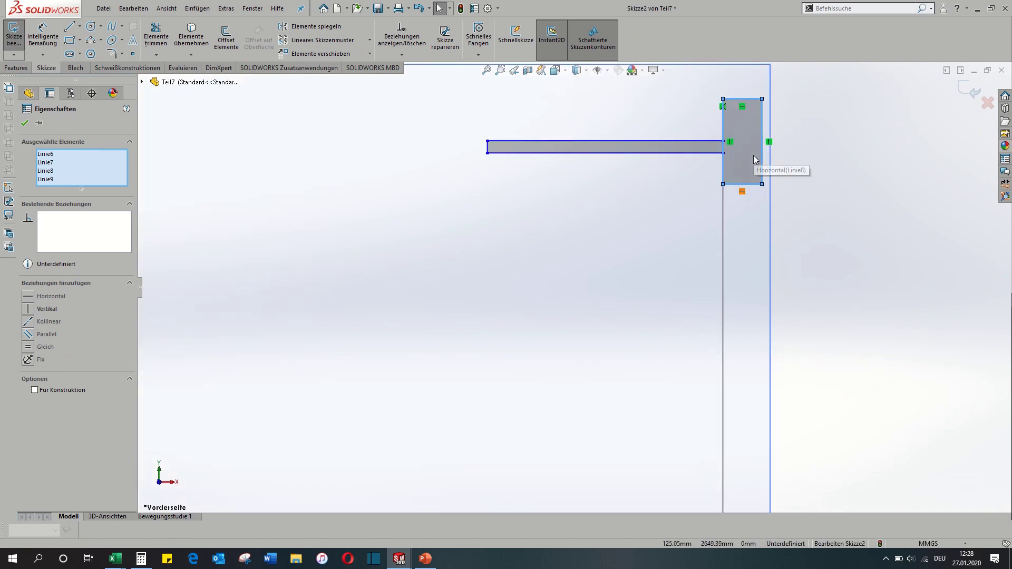
mouse_move(815, 240)
right_mouse_down()
mouse_move(814, 176)
mouse_move(805, 170)
right_mouse_up()
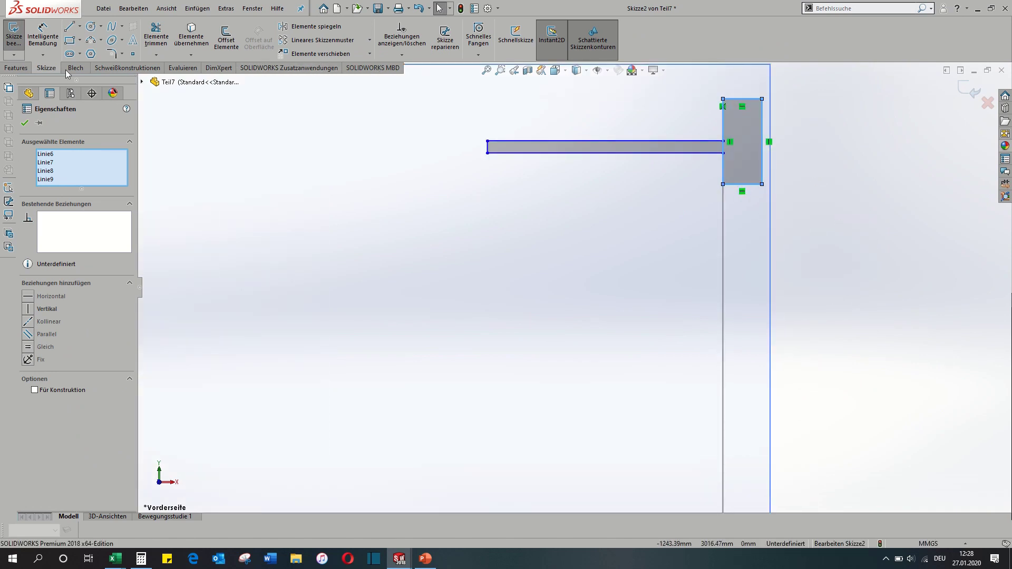
left_click(70, 29)
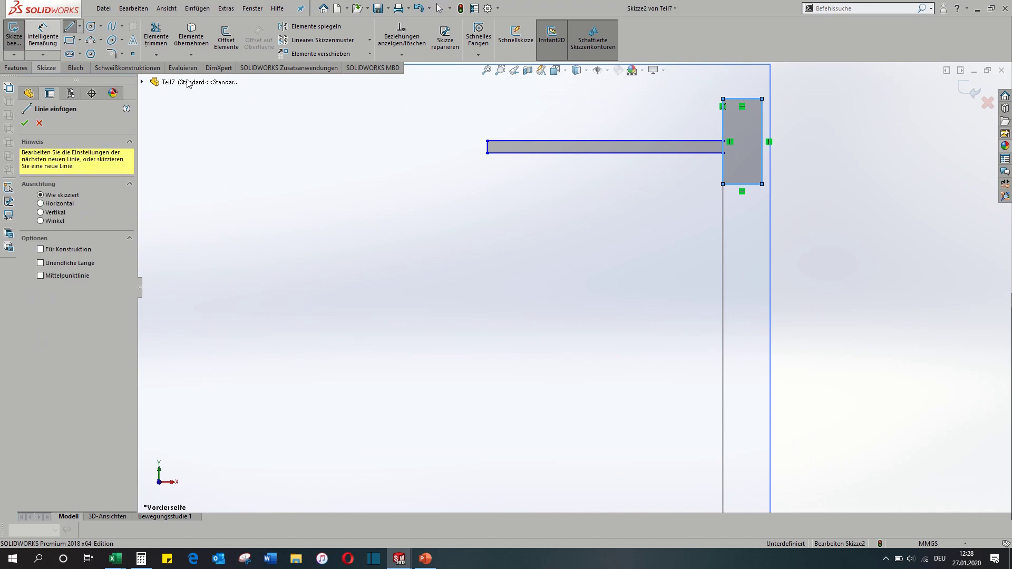
key("Escape")
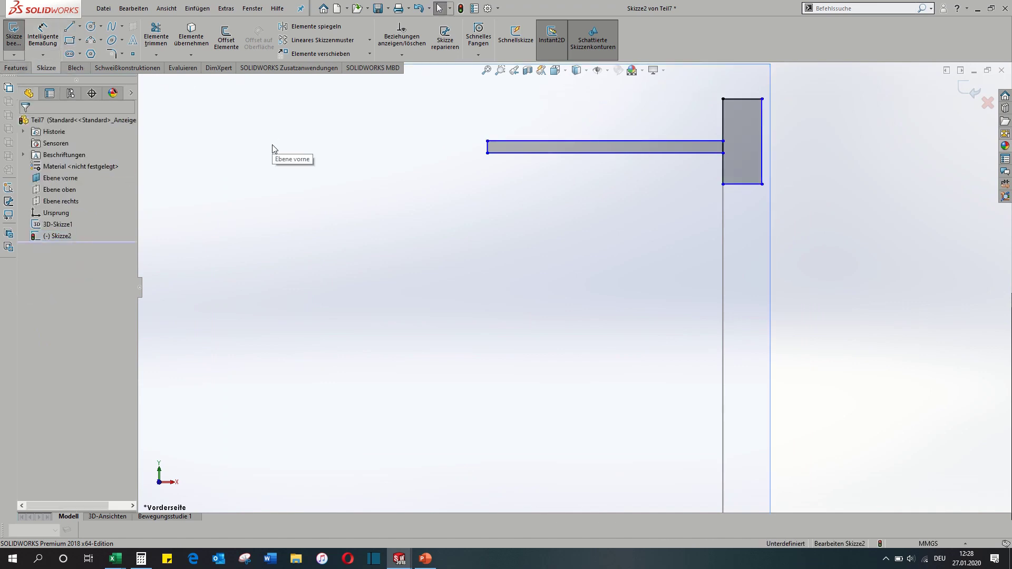
key("d")
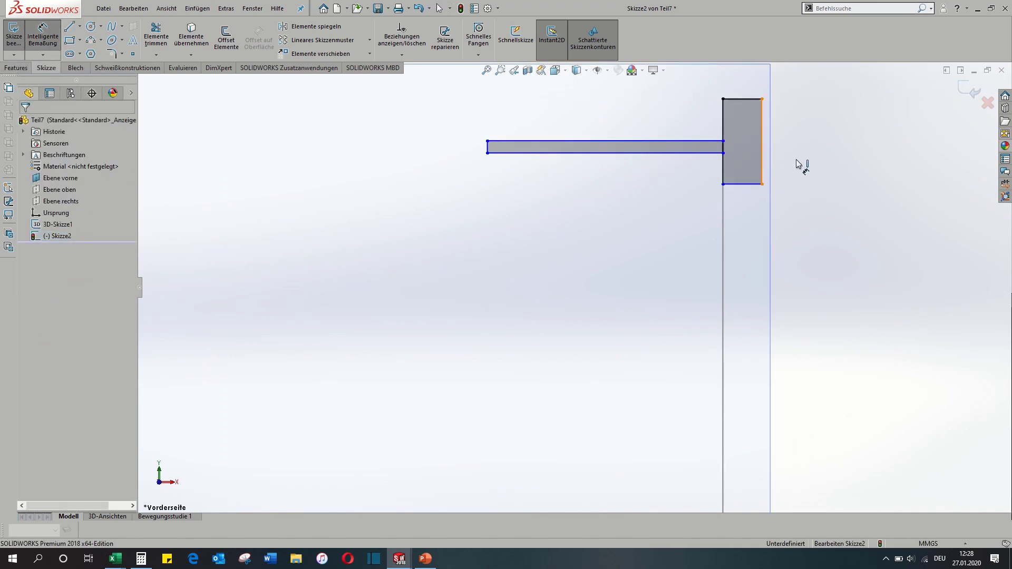
left_click(763, 161)
left_click(815, 153)
type("280")
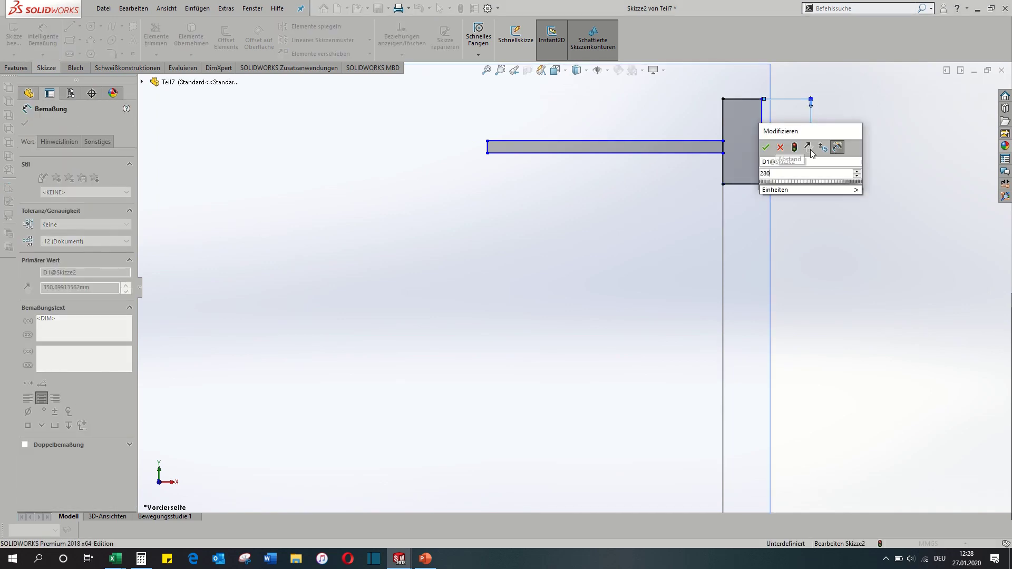
key("Return")
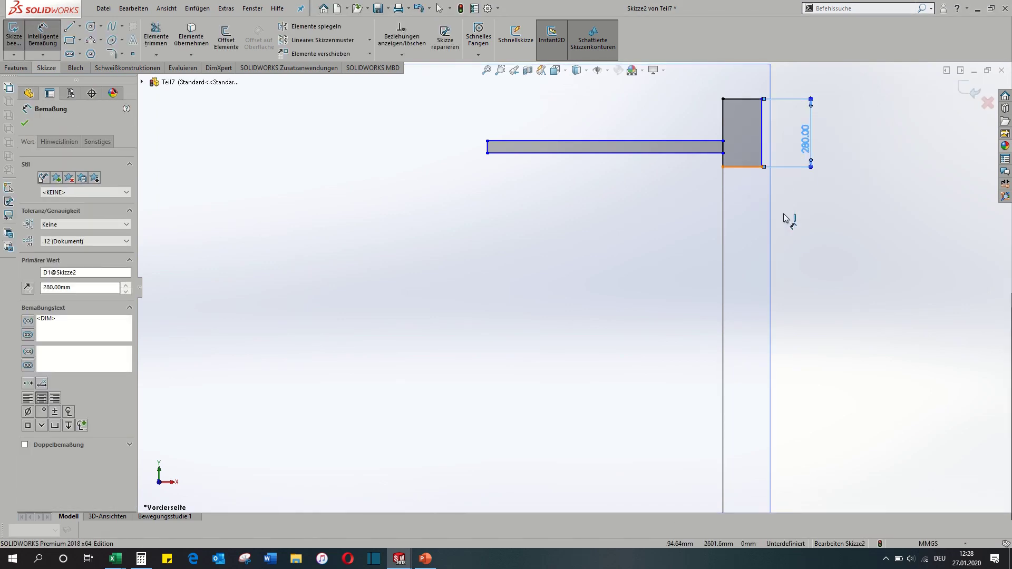
left_click(743, 167)
left_click(802, 212)
type("140")
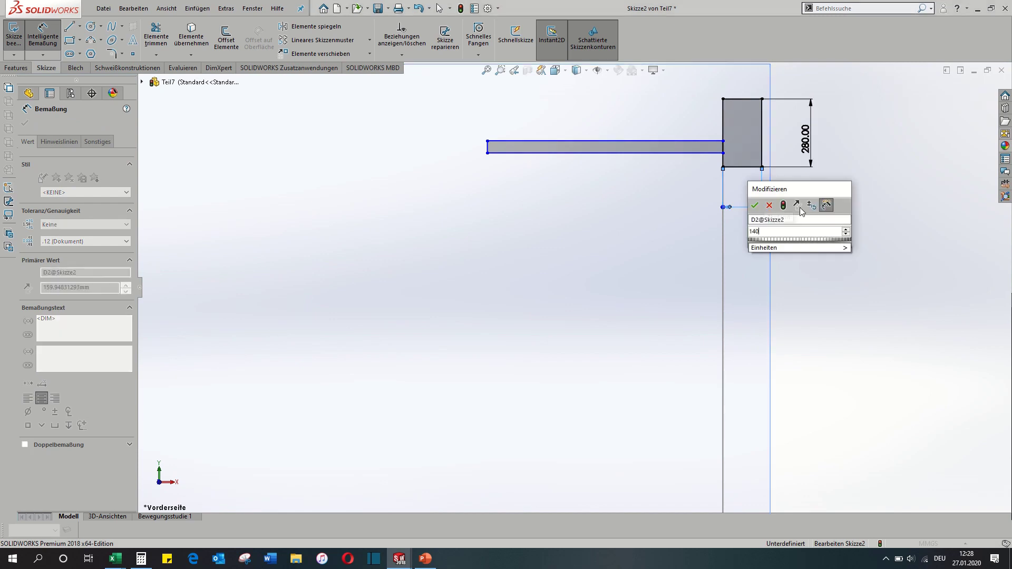
key("Return")
key("Escape")
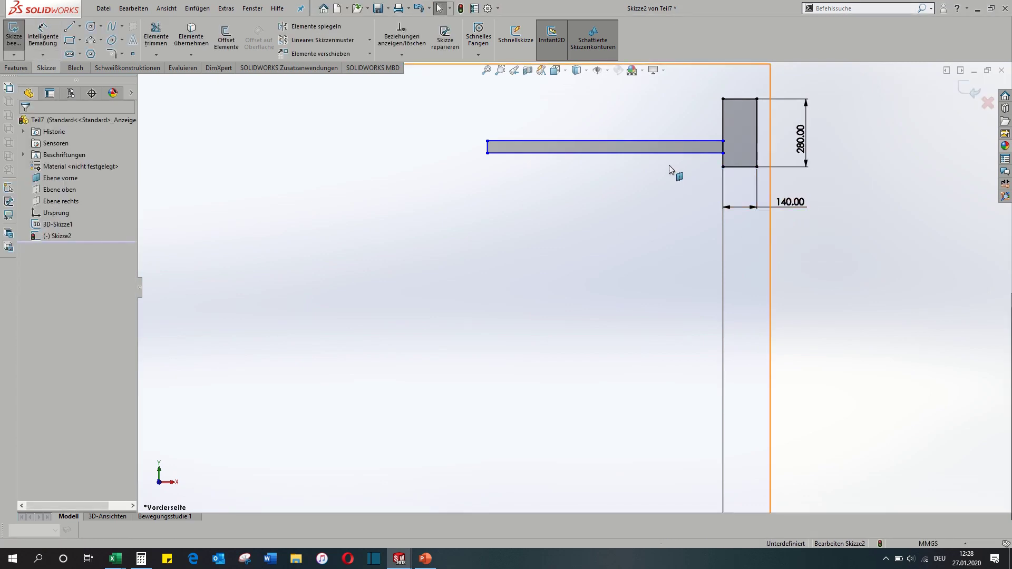
Dimension the thin bar's top edge to 800 mm.
scroll(809, 294, "up", 2)
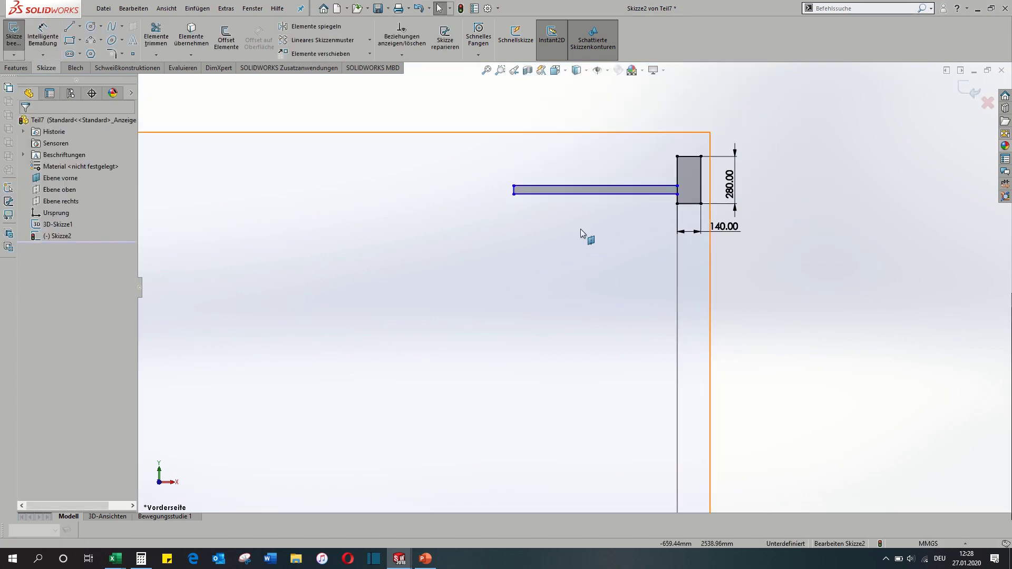
key("d")
left_click(560, 187)
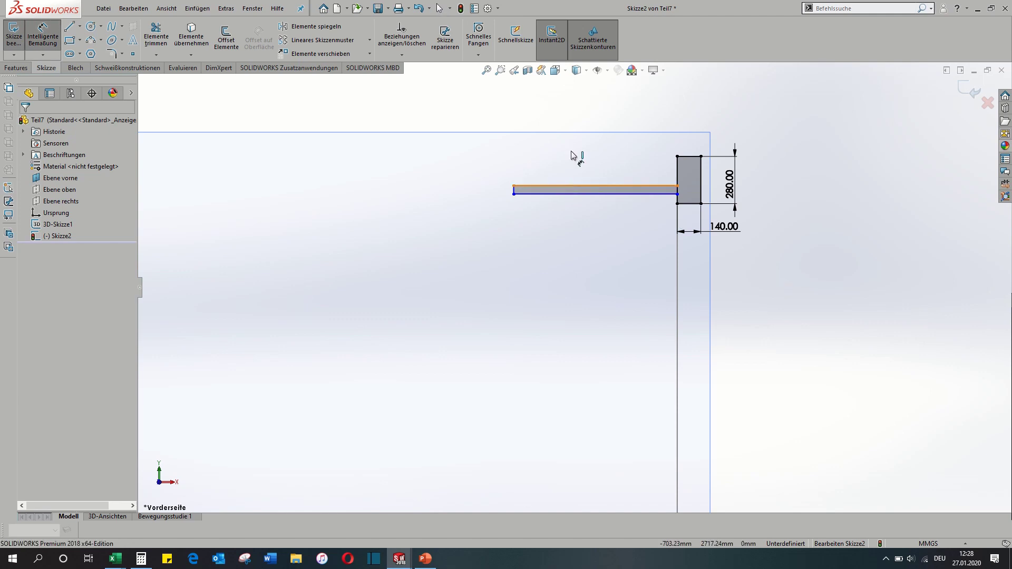
left_click(576, 123)
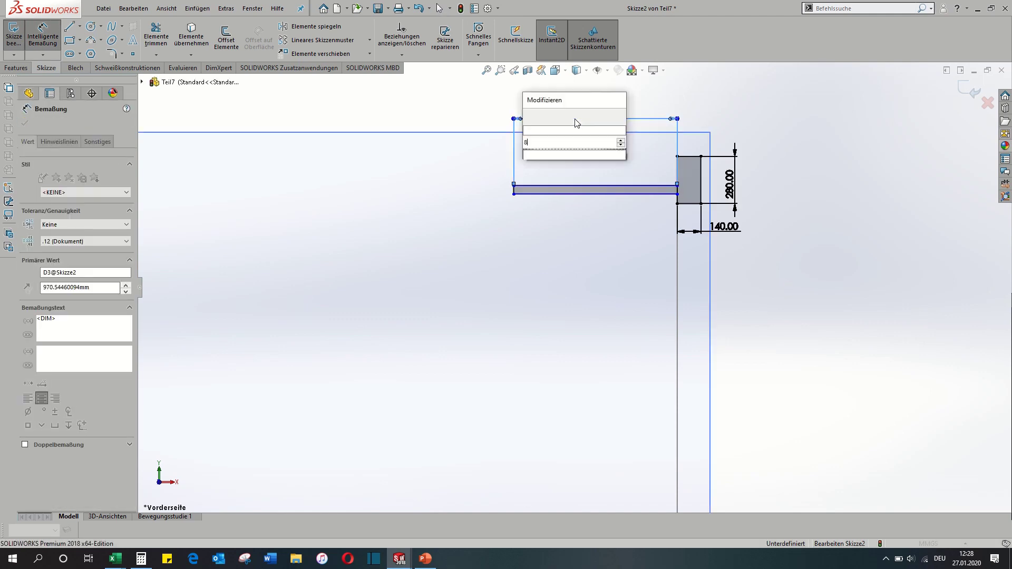
type("800")
key("Return")
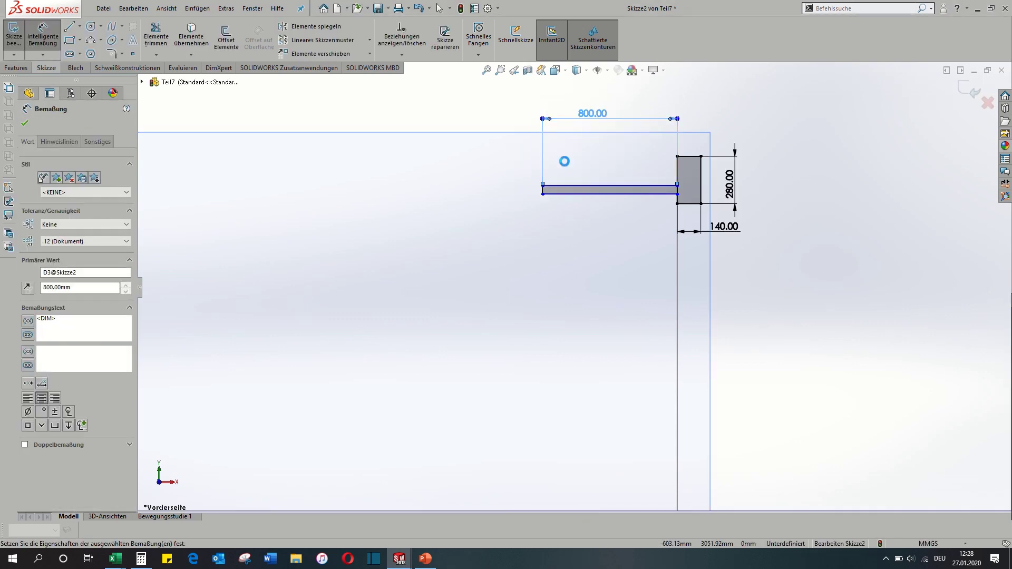
key("Escape")
scroll(572, 283, "up", 1)
key("Escape")
scroll(467, 295, "up", 3)
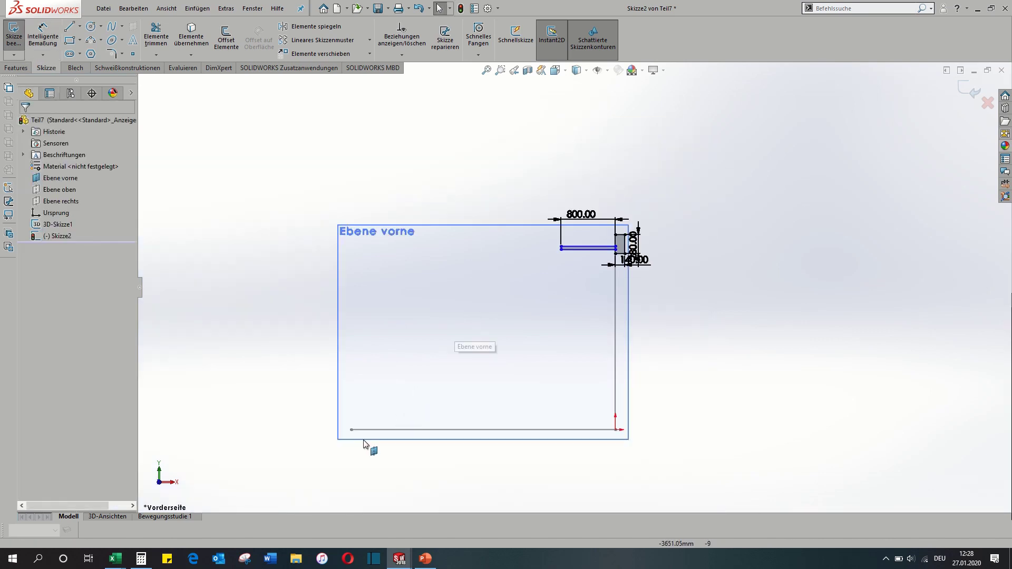
scroll(324, 448, "down", 2)
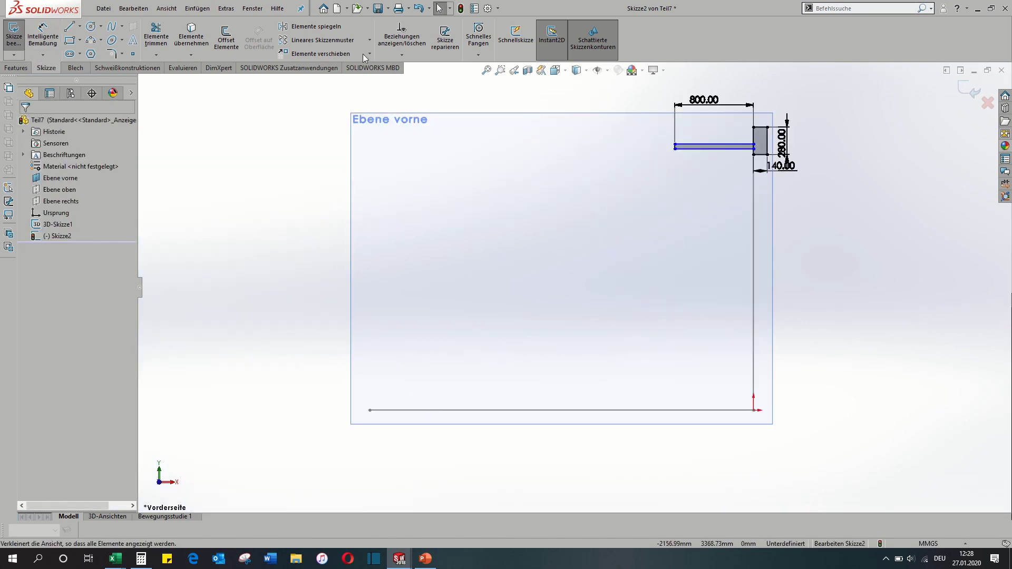
Draw a construction line from the block's top-left corner to above the bar's left end.
key("l")
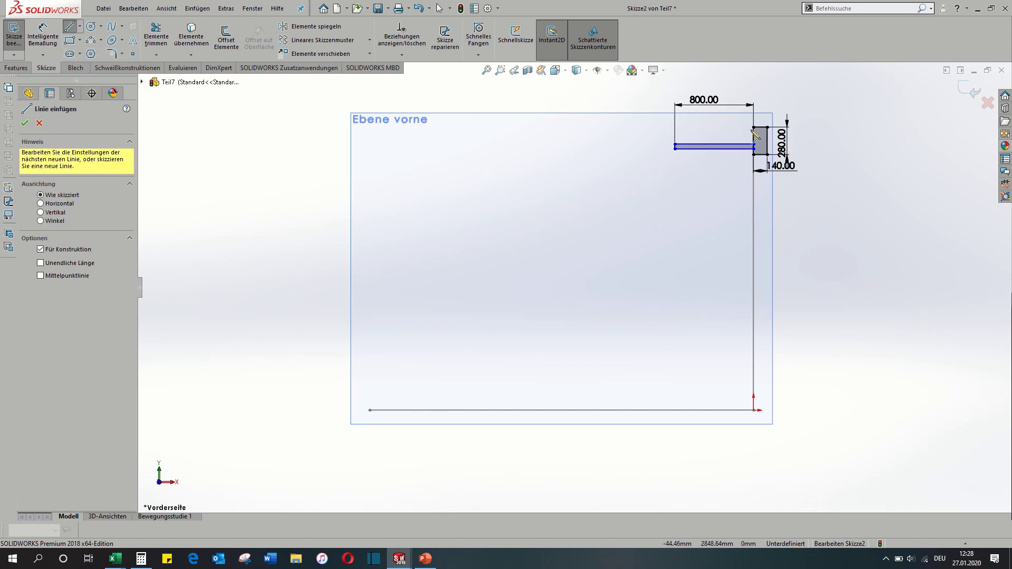
left_click(768, 127)
left_click(659, 139)
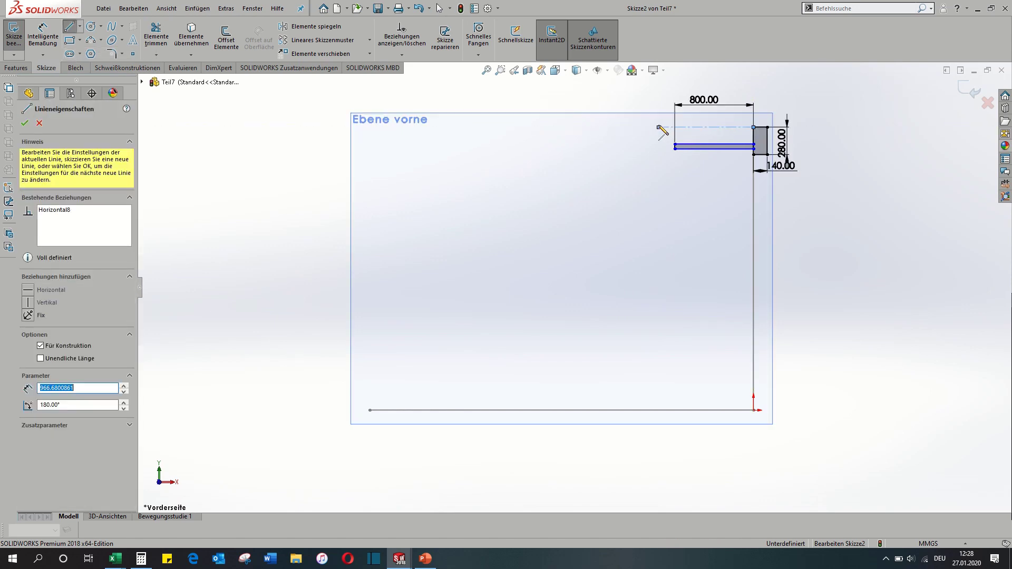
key("Escape")
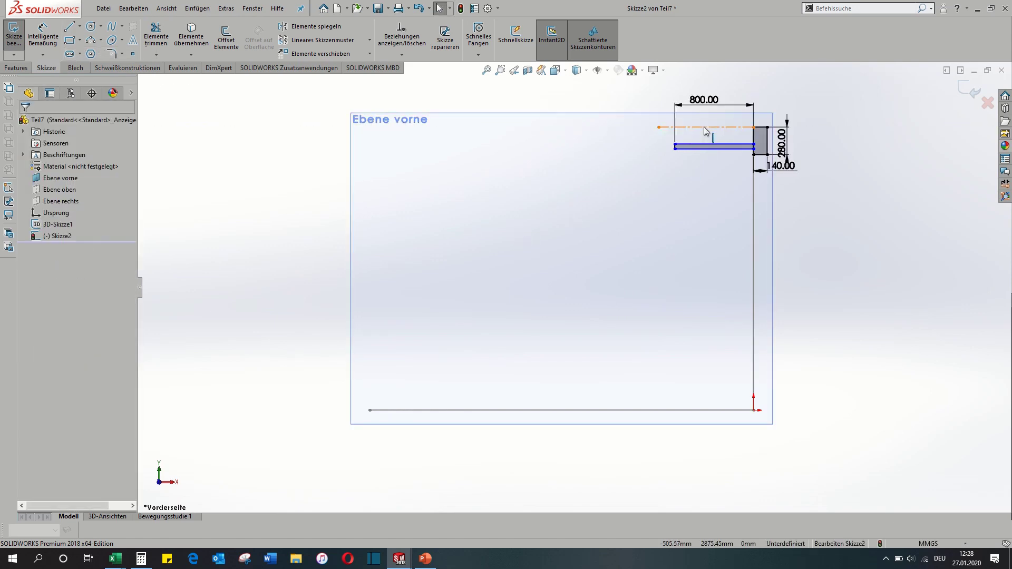
Draw a centerline from the bottom-left endpoint diagonally up to the tread.
left_click(79, 26)
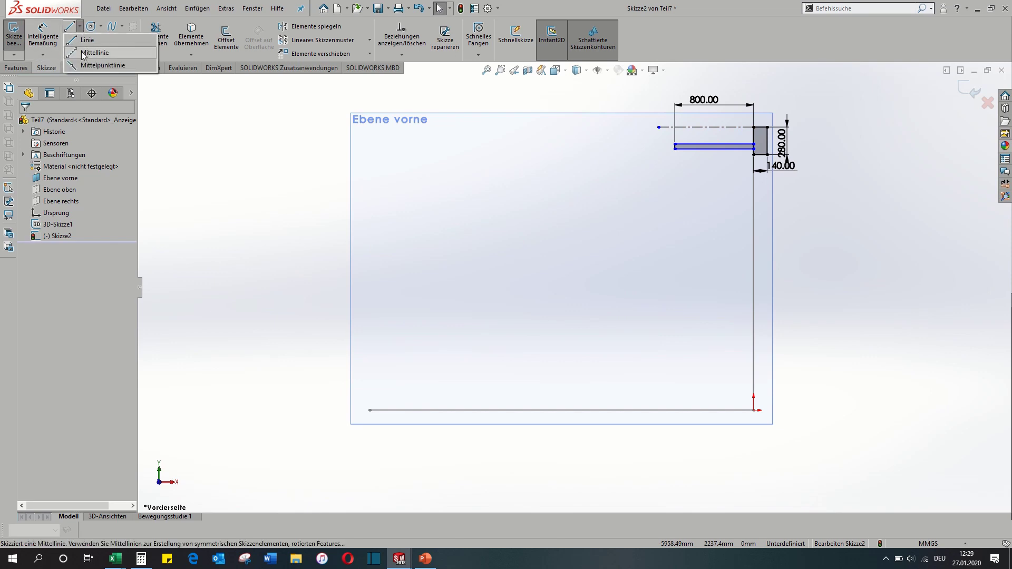
left_click(90, 37)
left_click(370, 410)
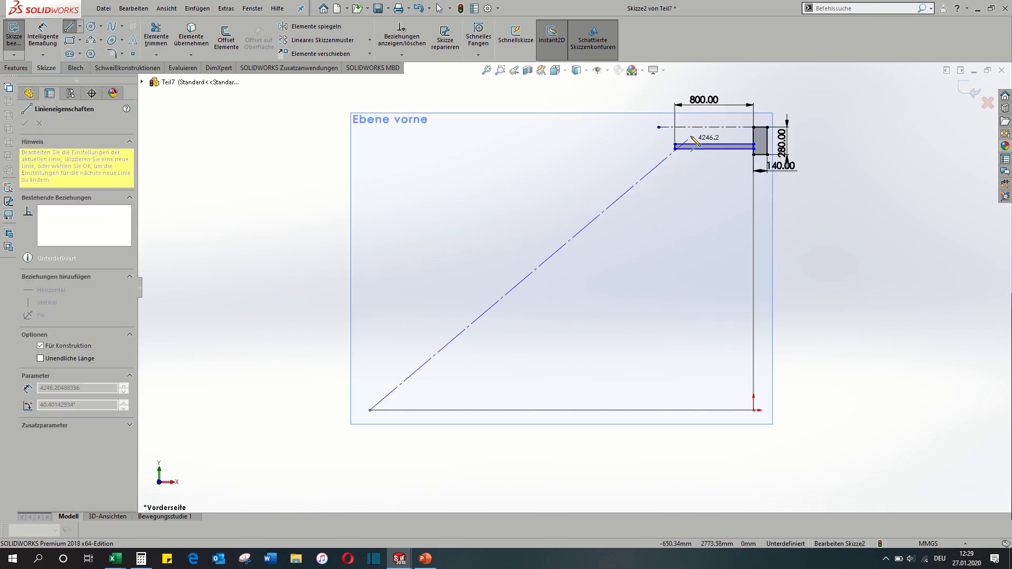
left_click(680, 127)
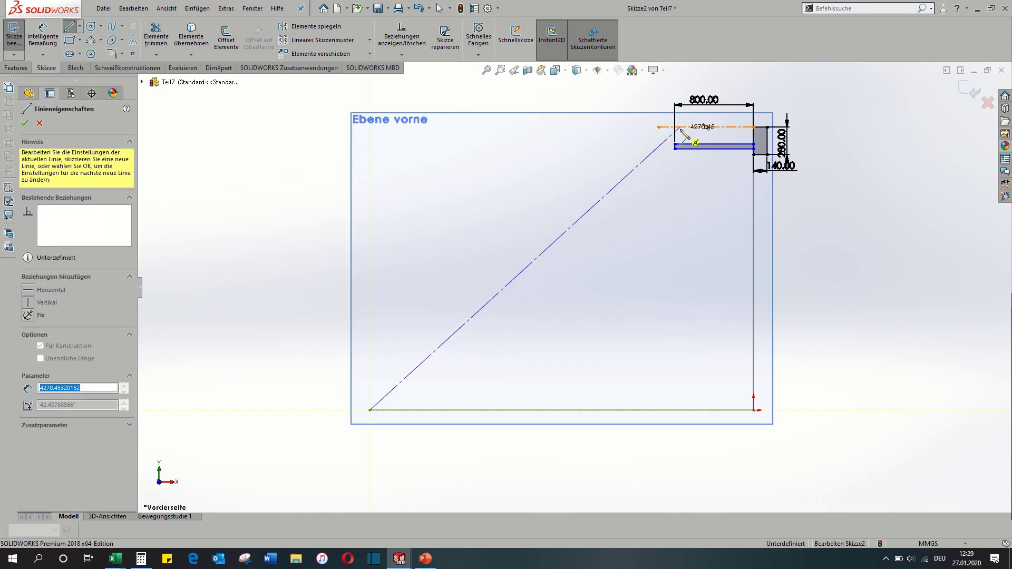
key("Escape")
Tie the centerline to the tread's corner point with Vertical and Coincident relations.
scroll(705, 115, "down", 4)
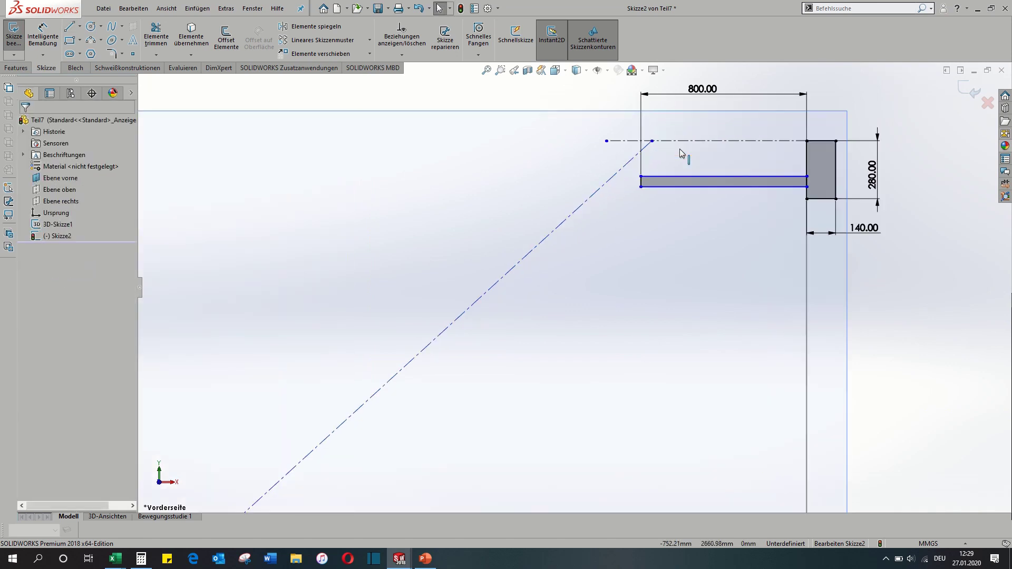
left_click(606, 141)
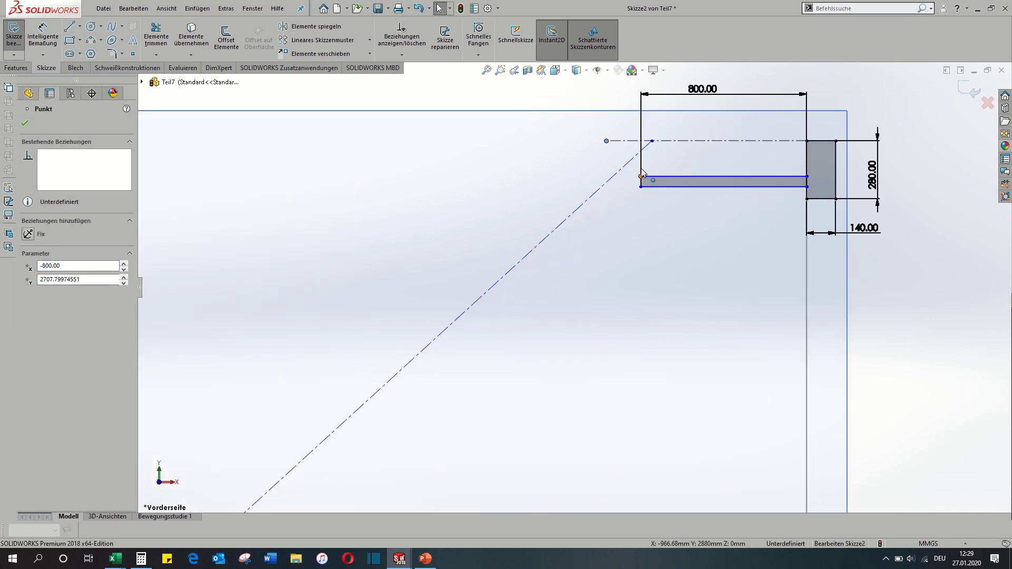
left_click(640, 176, "ctrl")
left_click(687, 127)
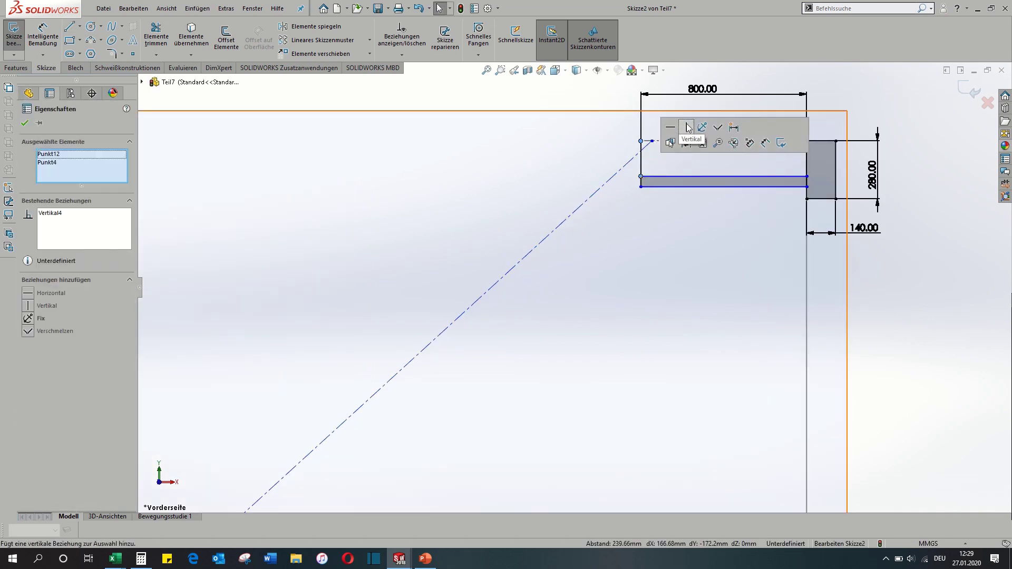
left_click(637, 156)
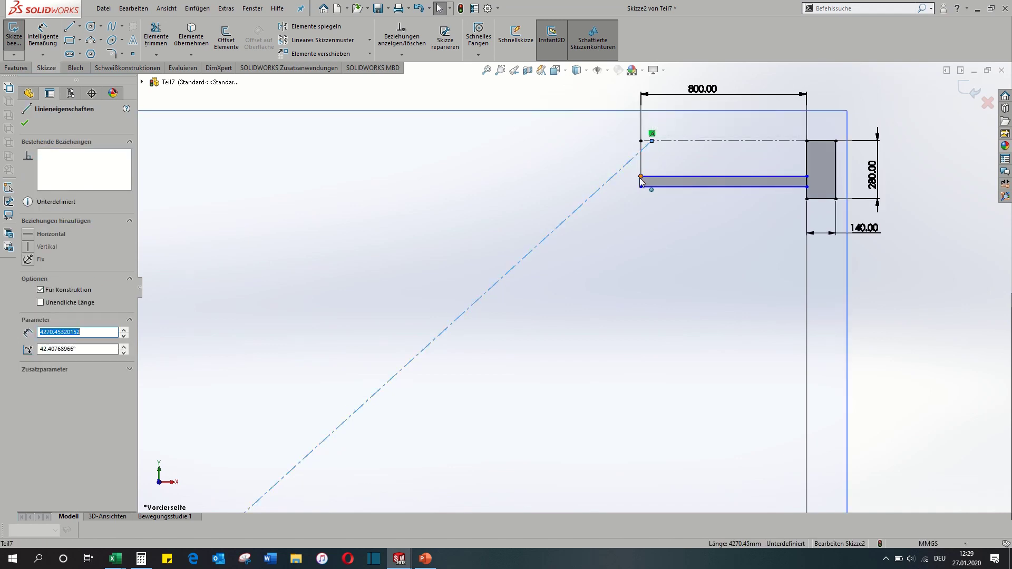
left_click(640, 176, "ctrl")
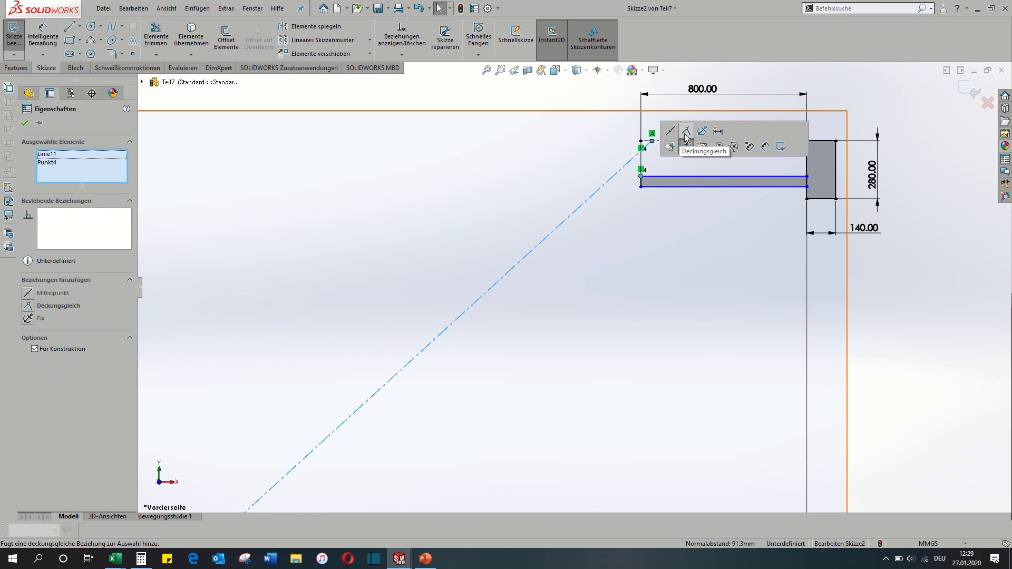
left_click(686, 134)
left_click(532, 151)
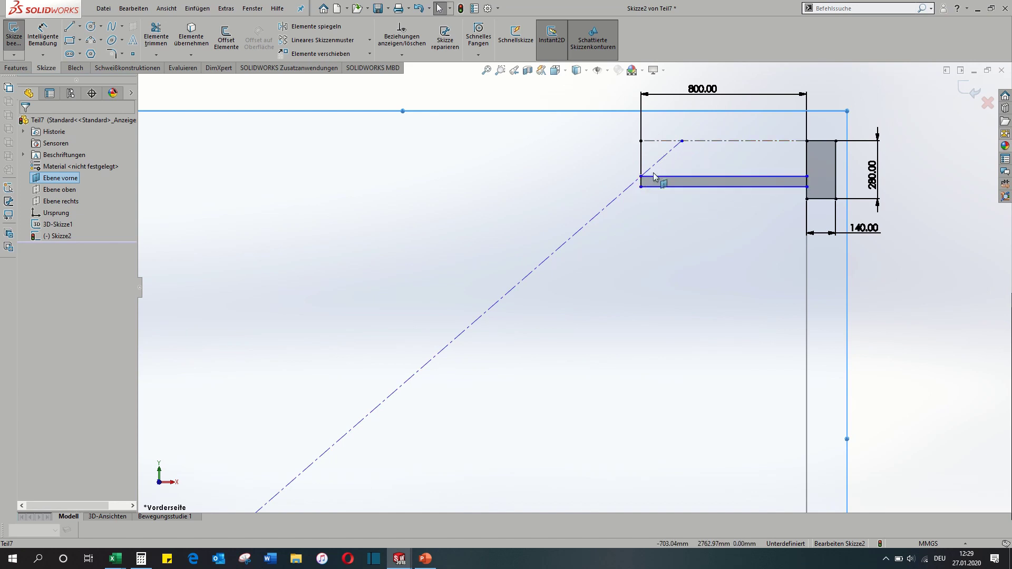
Replace the diagonal centerline with a new construction line from the upper tread point down-left.
scroll(622, 243, "up", 4)
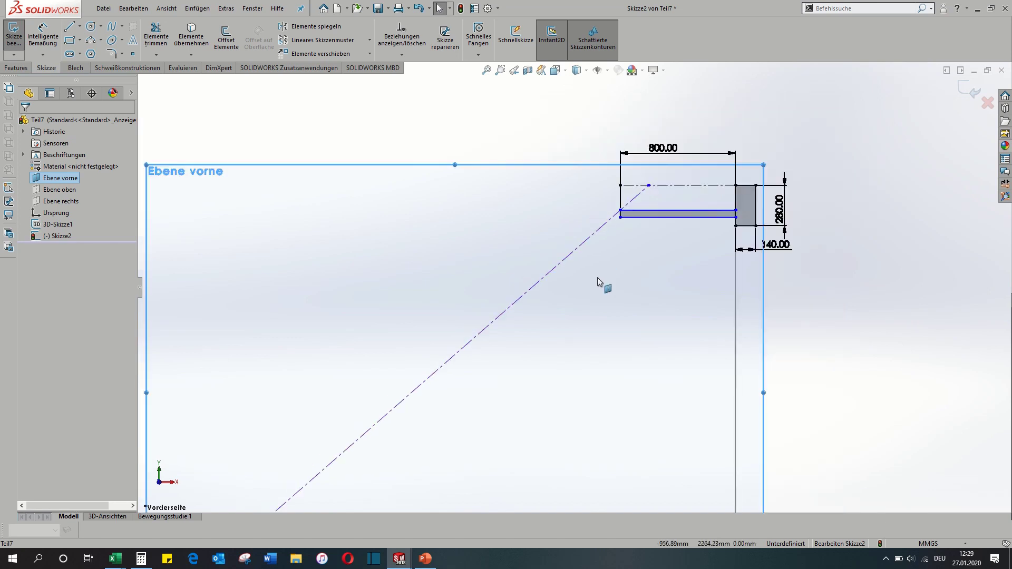
scroll(575, 306, "down", 3)
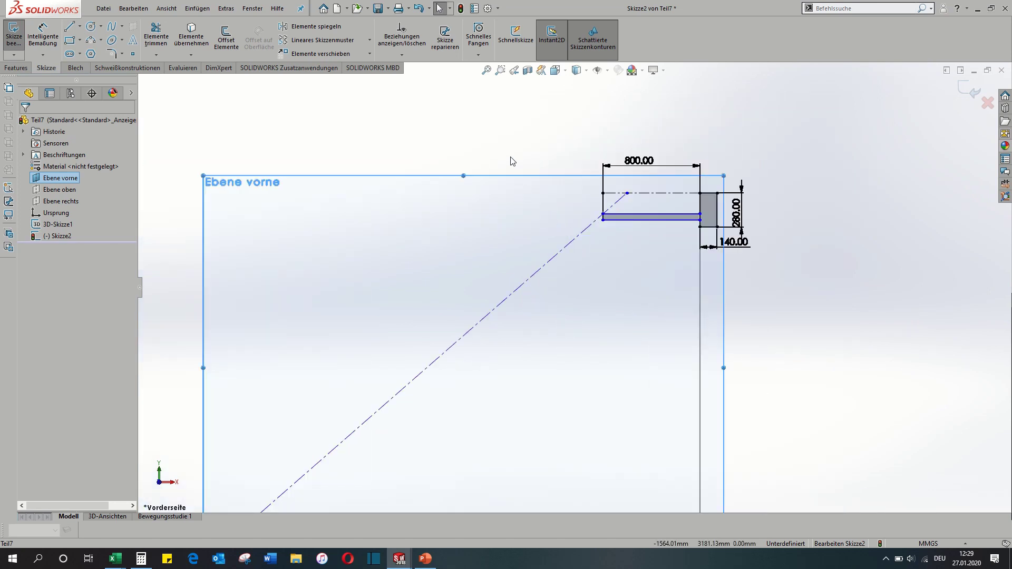
scroll(339, 366, "up", 4)
scroll(485, 407, "down", 3)
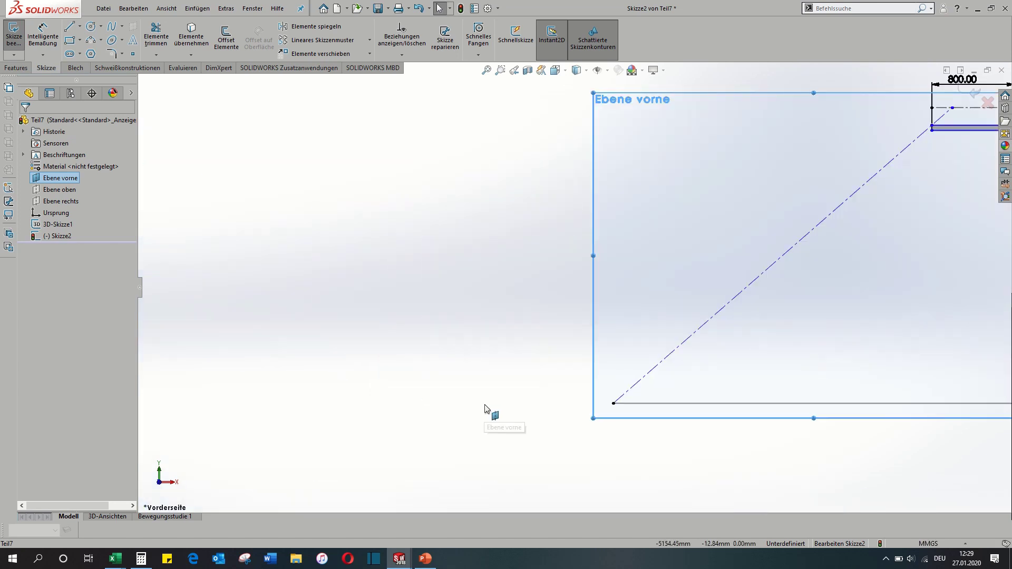
left_click(627, 399)
key("Delete")
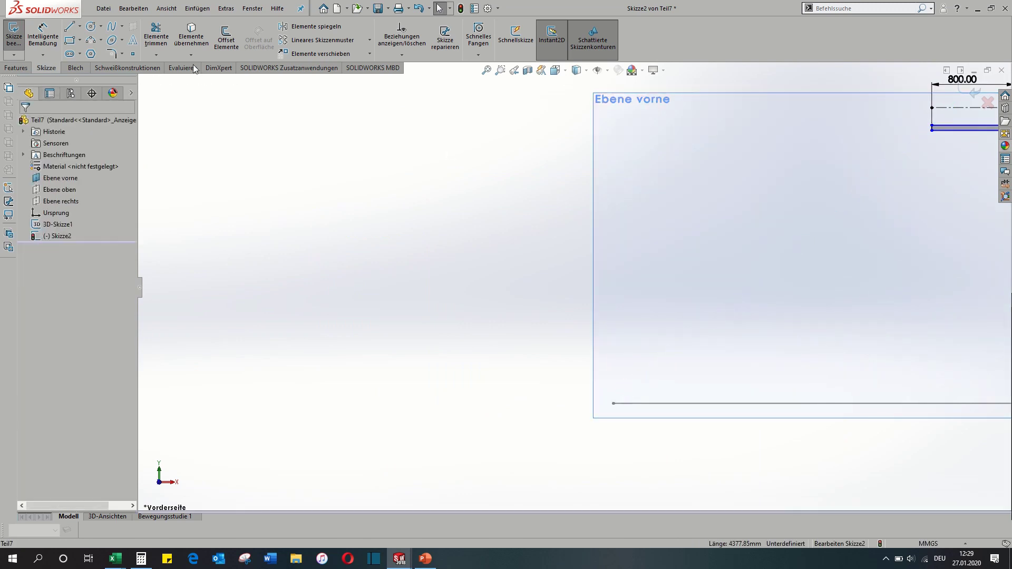
left_click(80, 27)
left_click(95, 53)
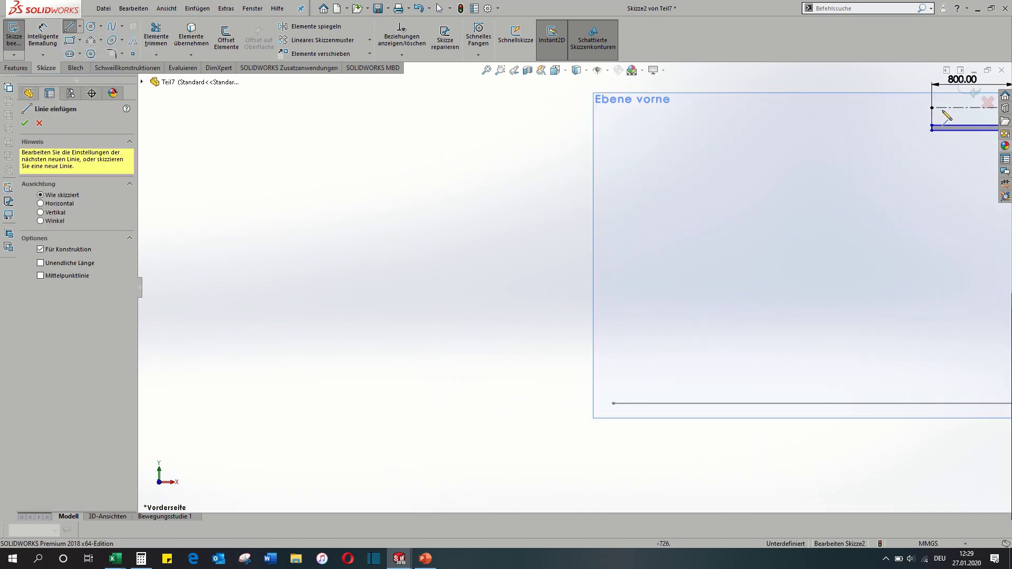
left_click(932, 128)
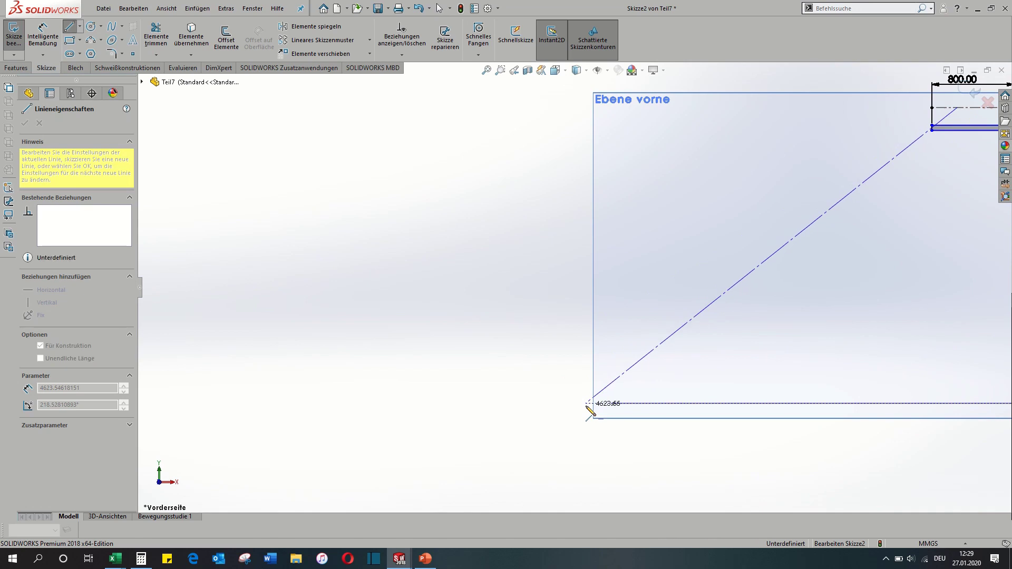
left_click(586, 404)
key("Escape")
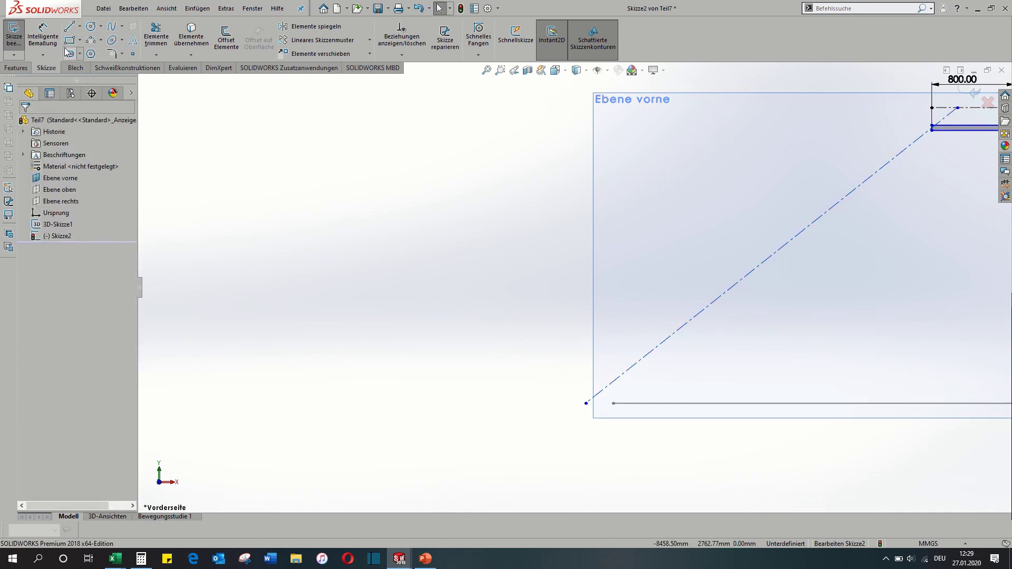
Dimension the new line's lower end 221 mm horizontally from the bottom line's start.
left_click(43, 36)
left_click(614, 404)
left_click(586, 404)
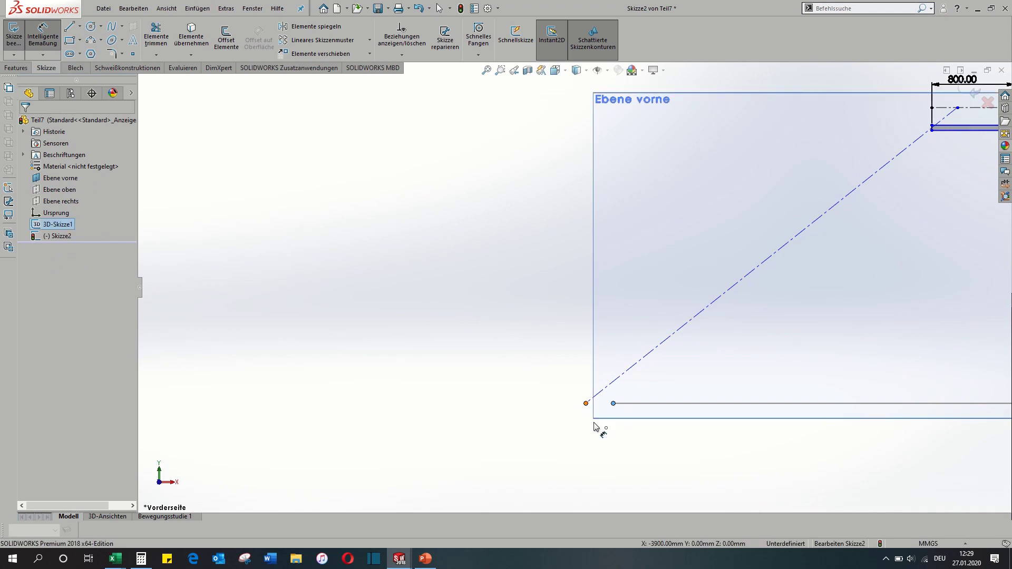
left_click(637, 442)
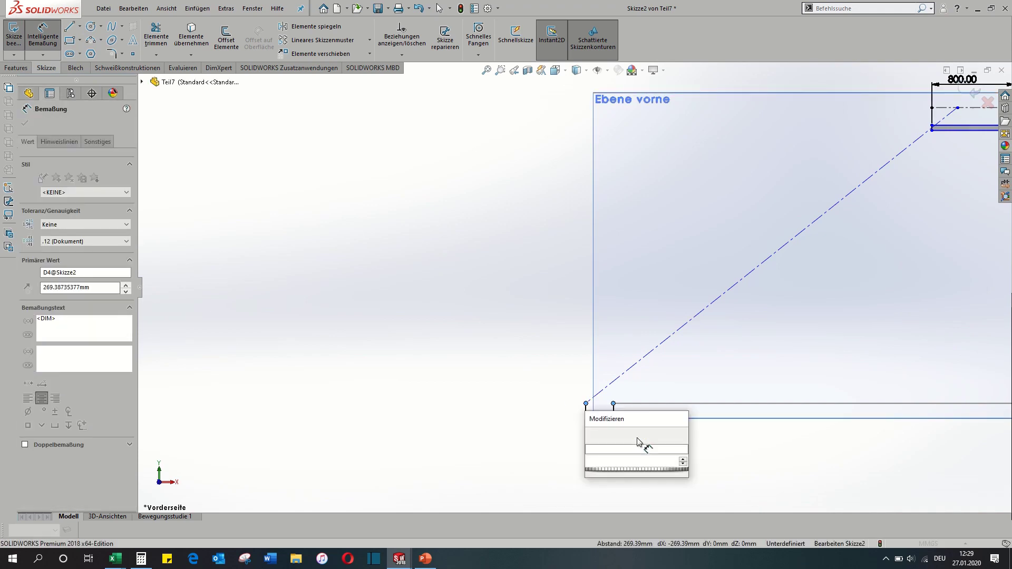
type("2")
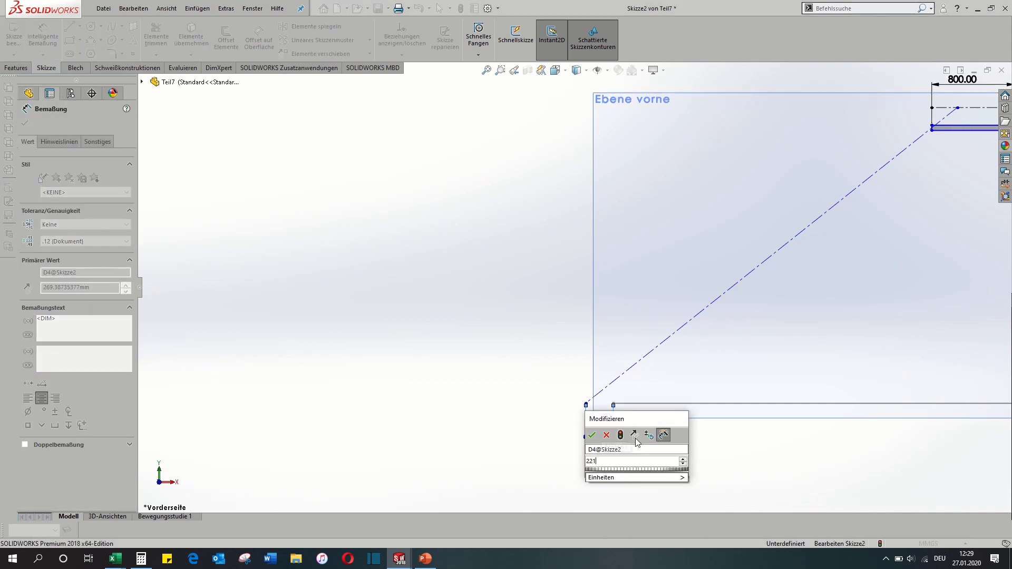
type("21")
key("Return")
scroll(705, 375, "up", 3)
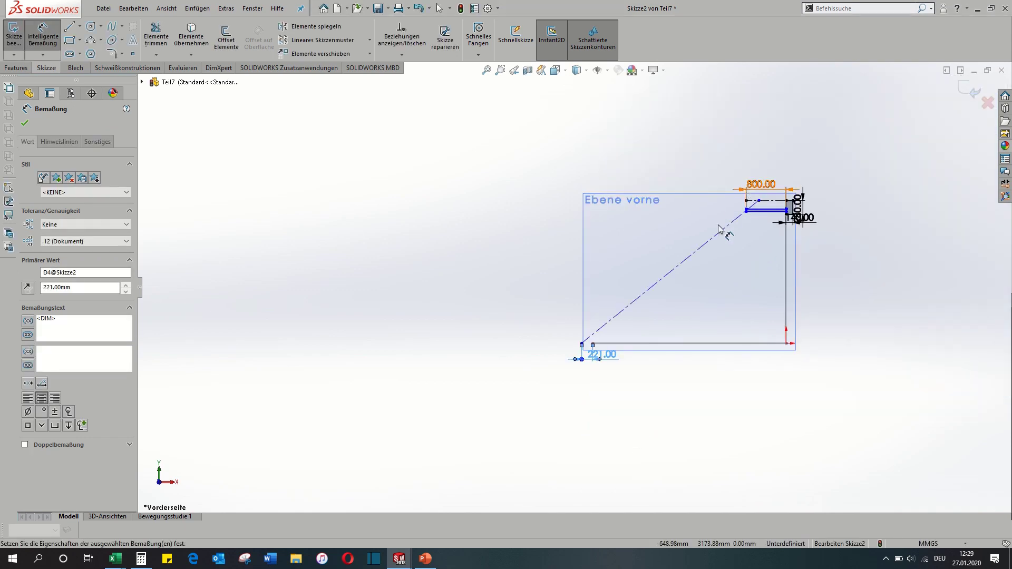
scroll(720, 230, "down", 5)
key("Escape")
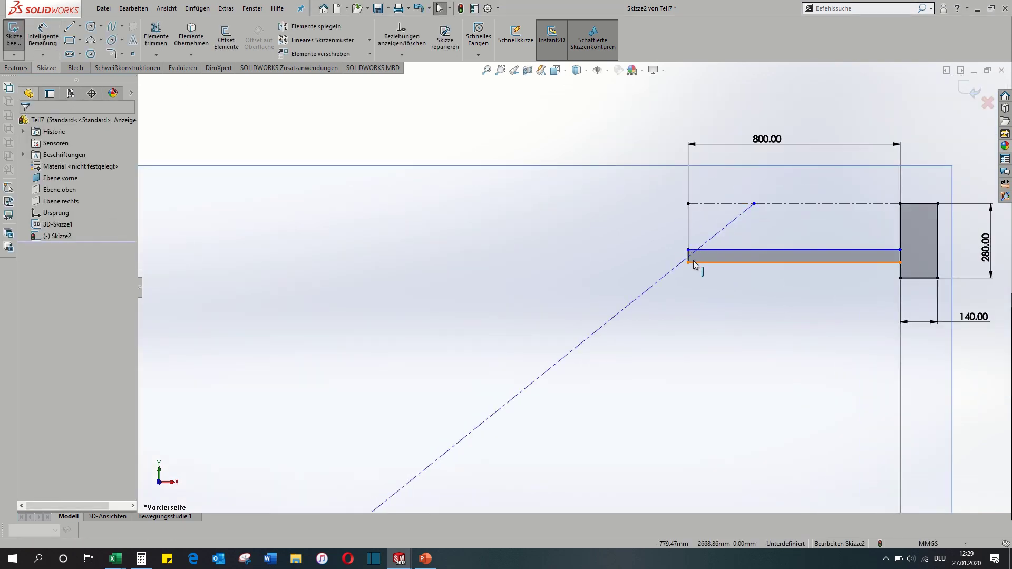
left_click(687, 259)
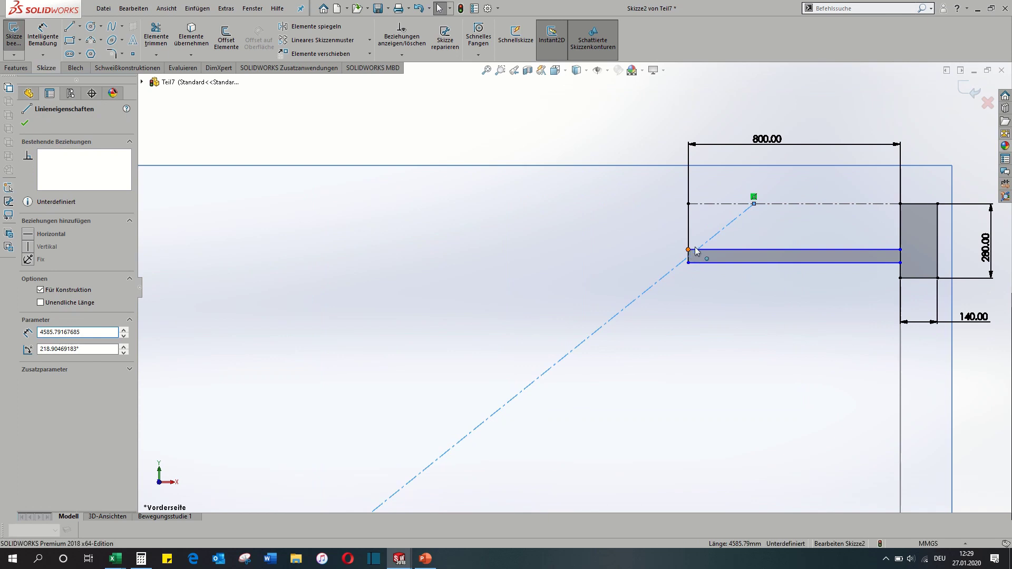
left_click(694, 248, "ctrl")
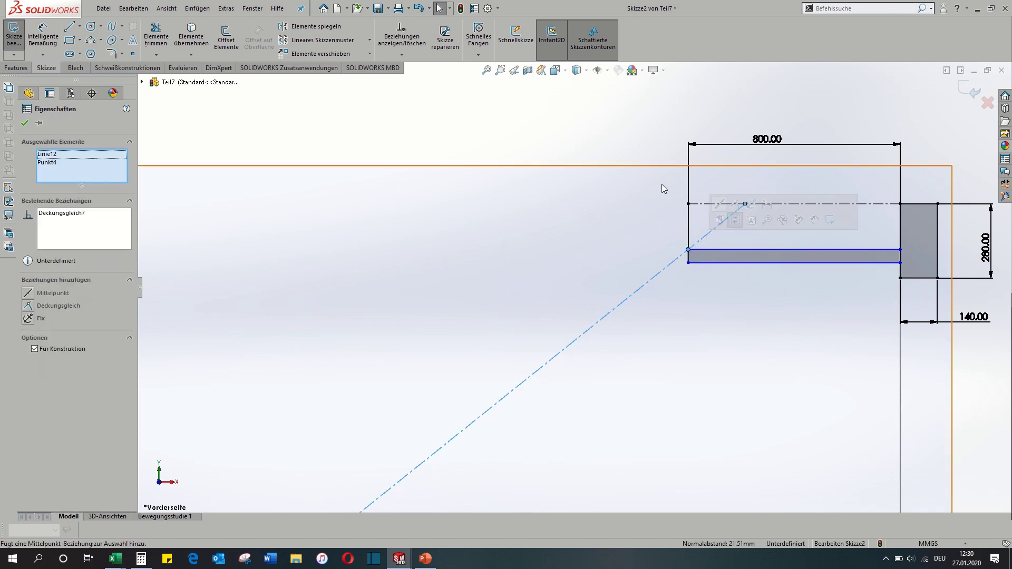
right_click_drag(603, 151, 607, 104)
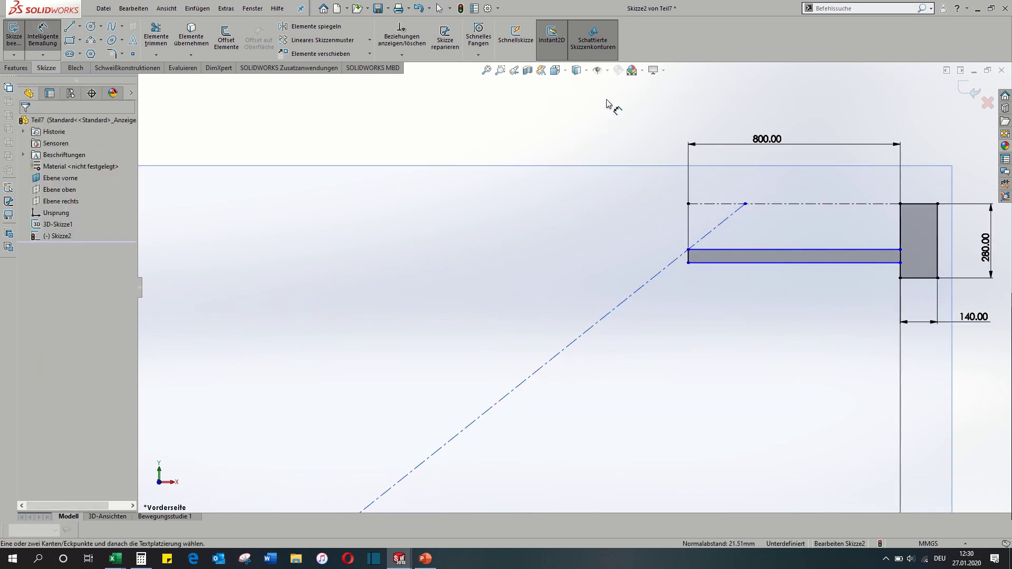
left_click(745, 205)
left_click(688, 203)
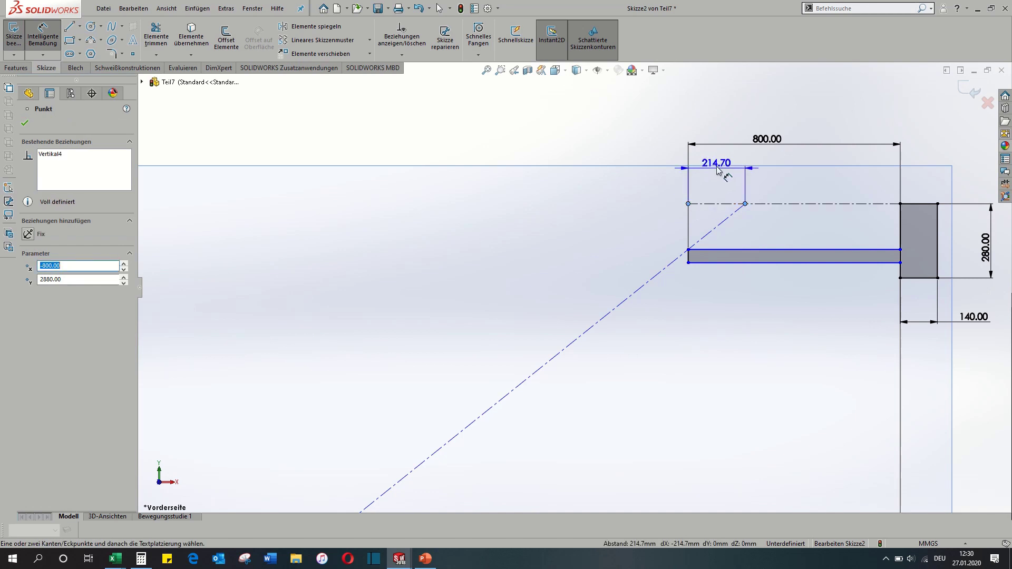
left_click(720, 167)
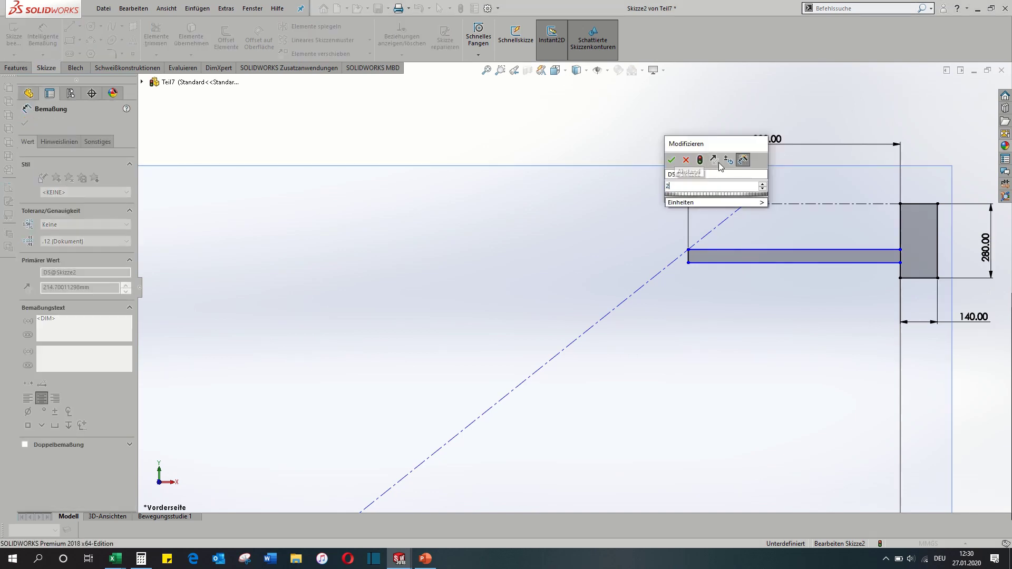
type("221")
key("Return")
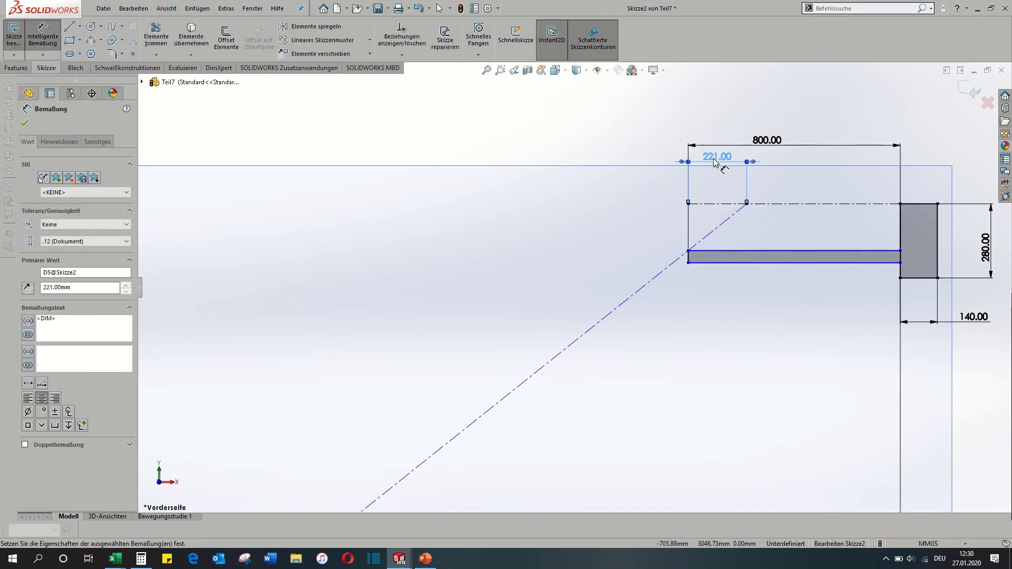
left_click(688, 257)
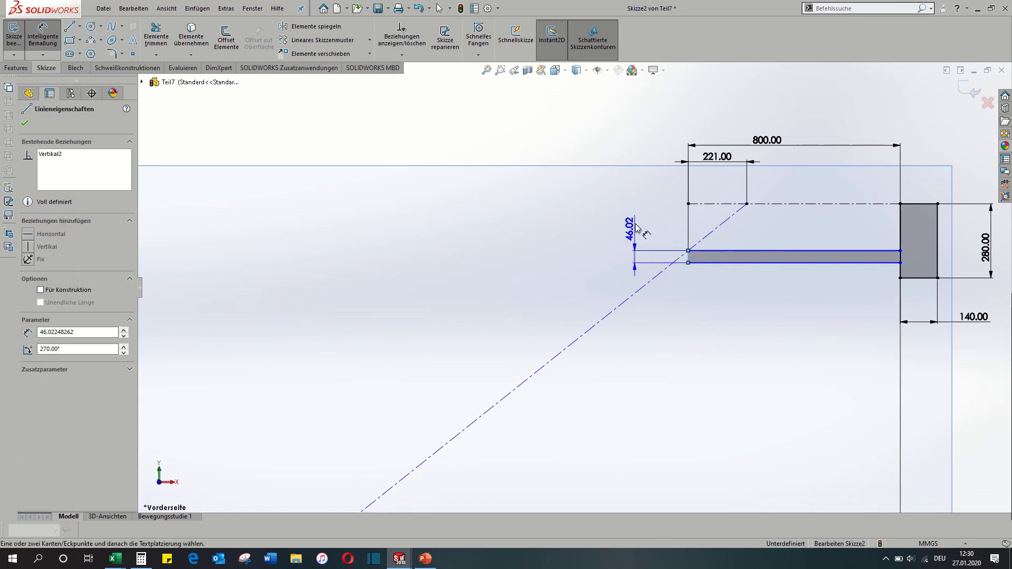
left_click(638, 227)
type("40")
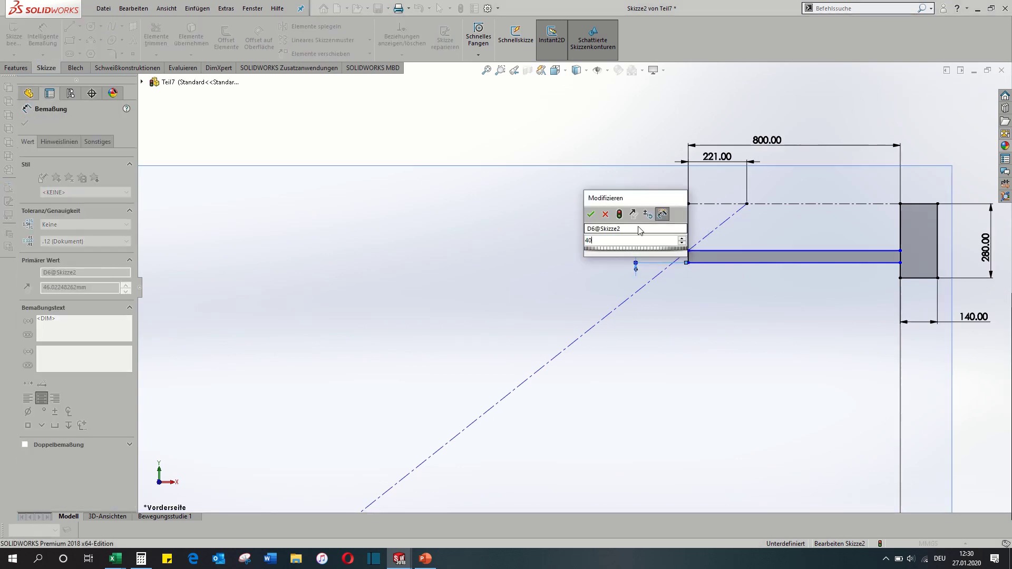
key("Return")
key("Escape")
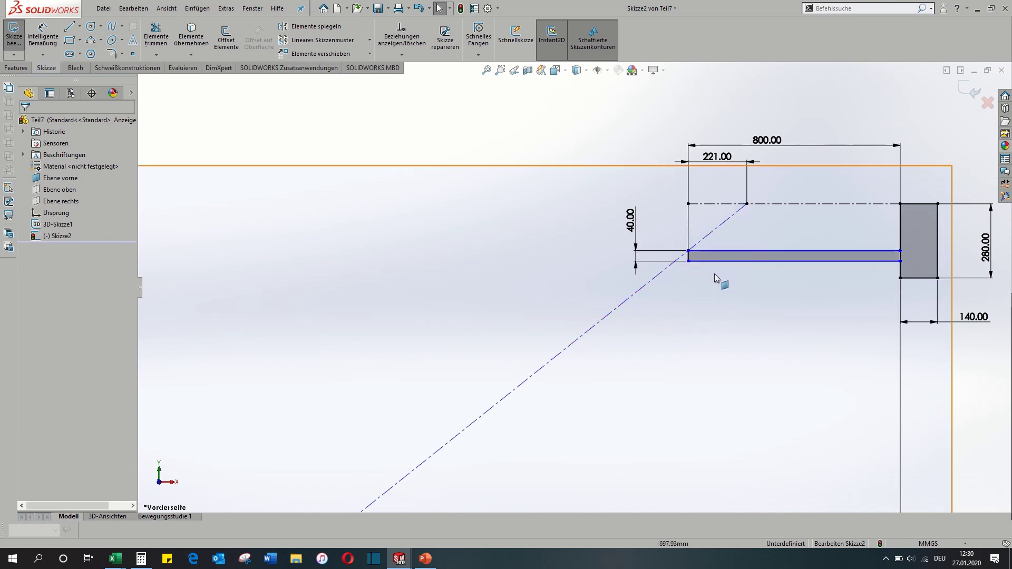
left_click(688, 204)
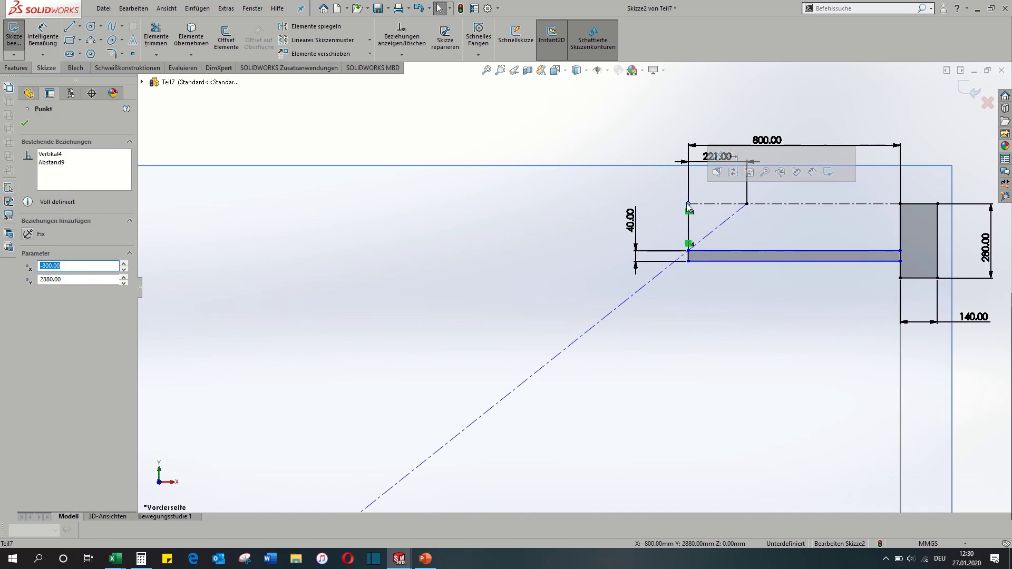
left_click(27, 234)
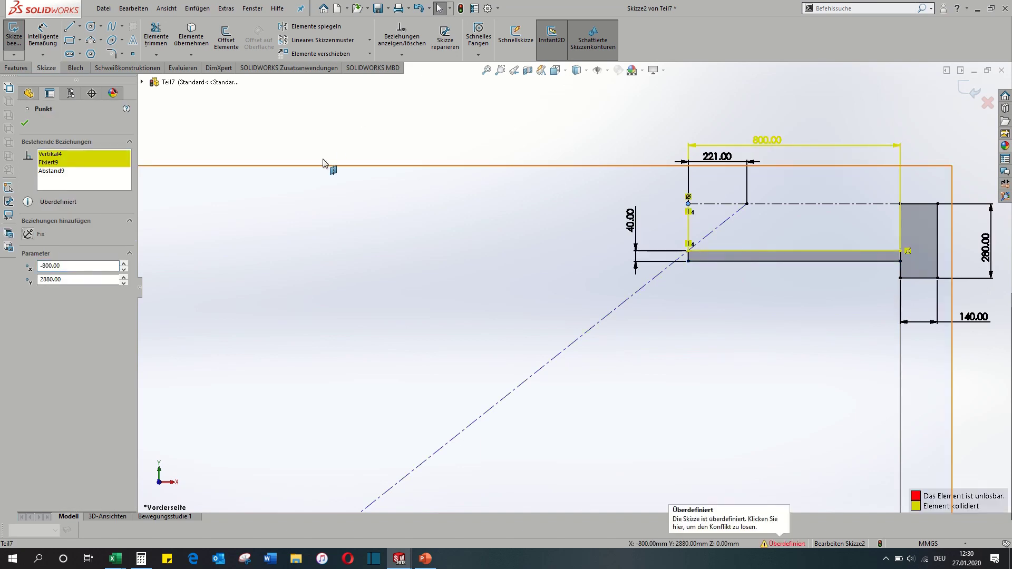
left_click(767, 140)
key("Delete")
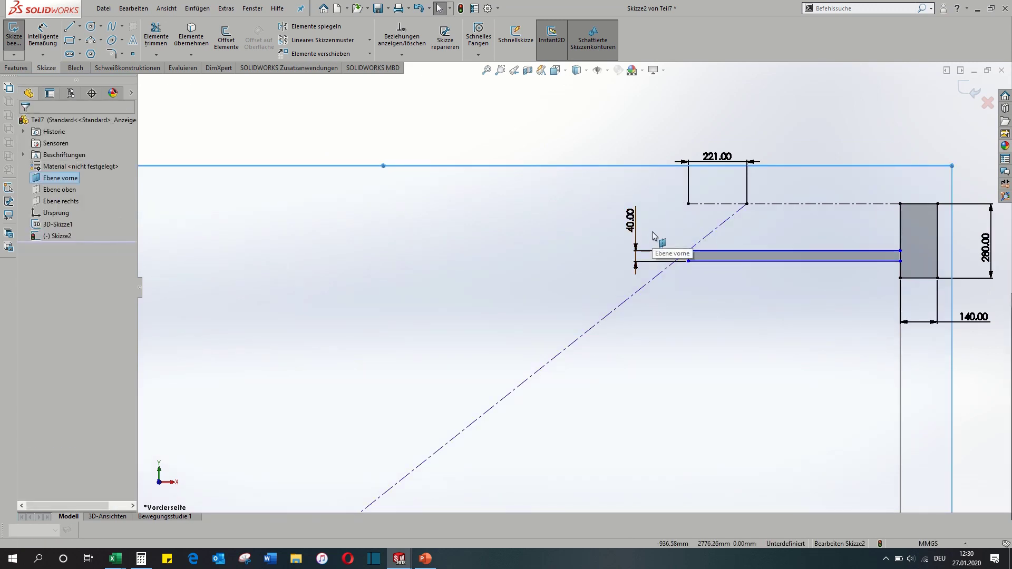
key("ctrl+z")
key("ctrl+z")
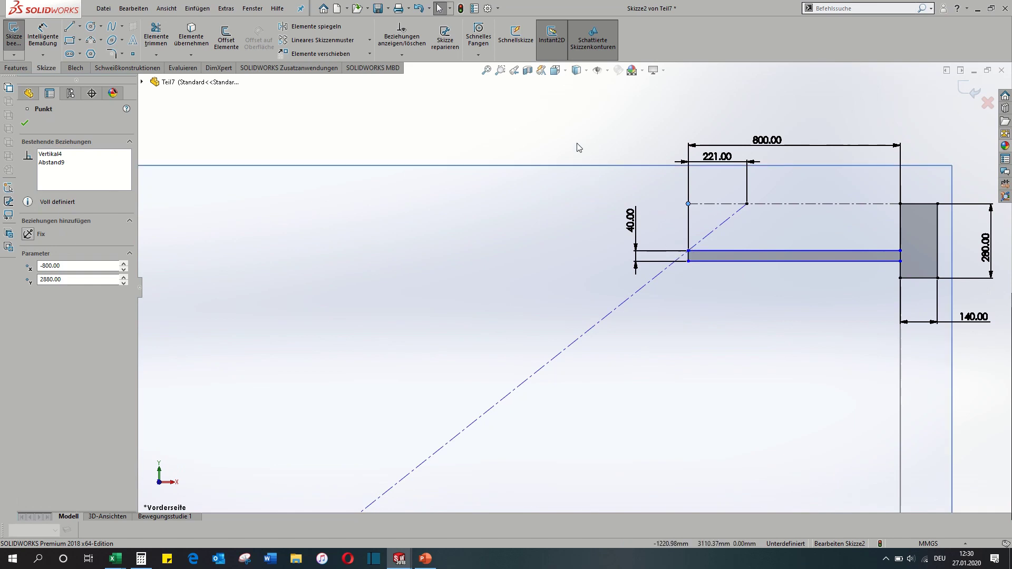
Add a Horizontal relation between the diagonal's lower endpoint and the bottom line's left endpoint.
key("Escape")
scroll(640, 314, "up", 3)
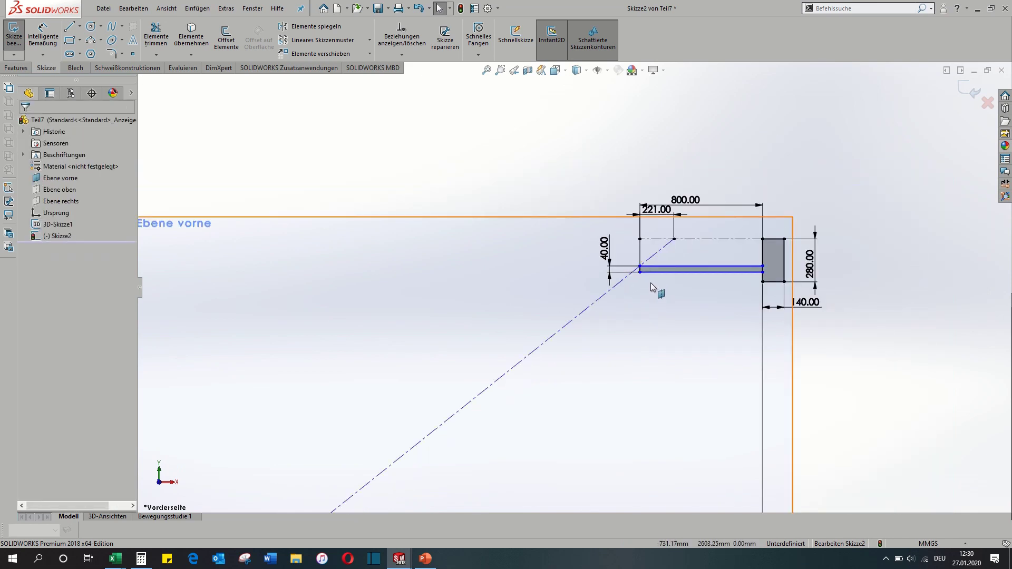
scroll(596, 333, "up", 3)
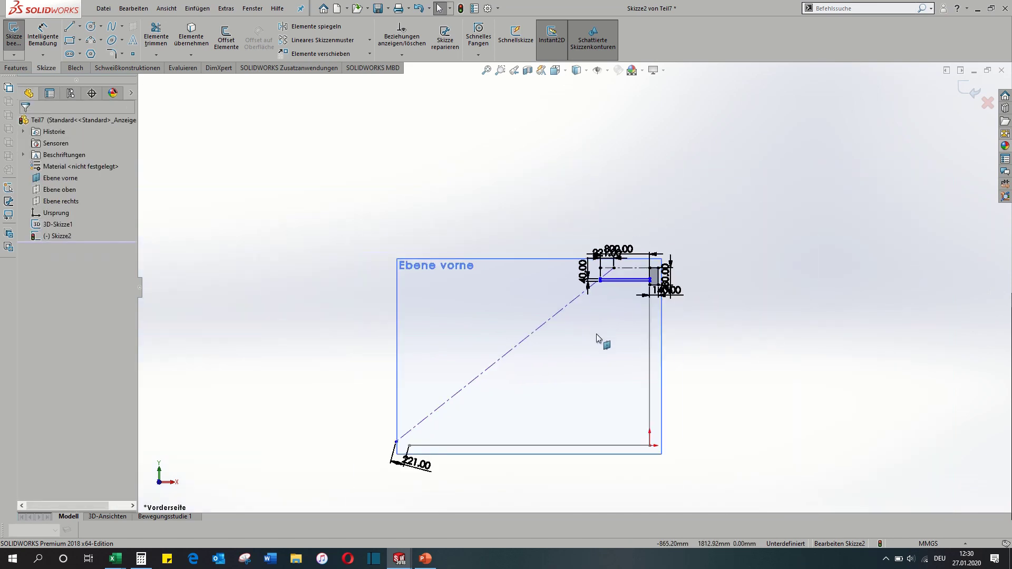
scroll(593, 331, "down", 2)
scroll(506, 380, "up", 3)
scroll(419, 356, "down", 5)
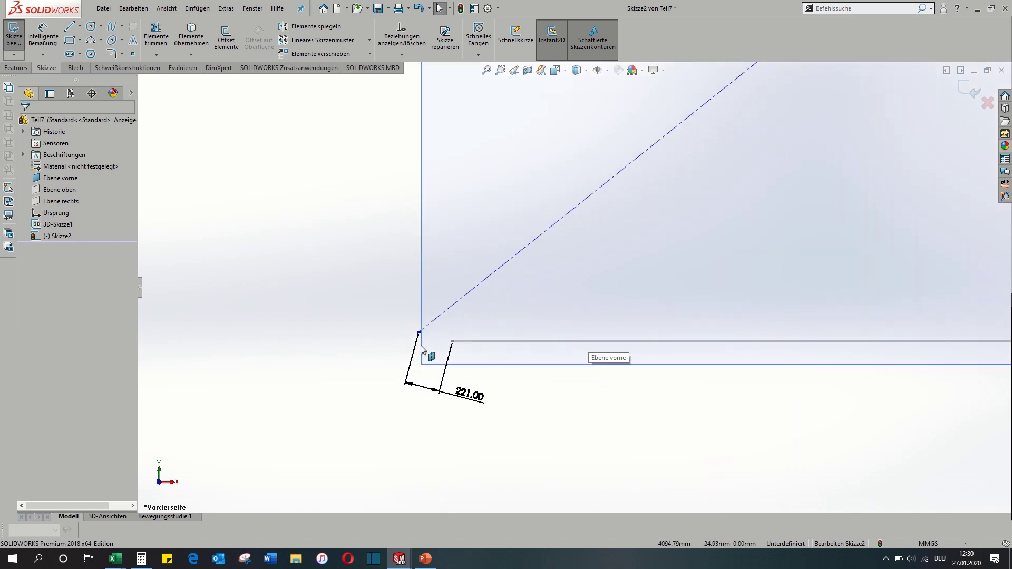
left_click(453, 342)
left_click(419, 332, "ctrl")
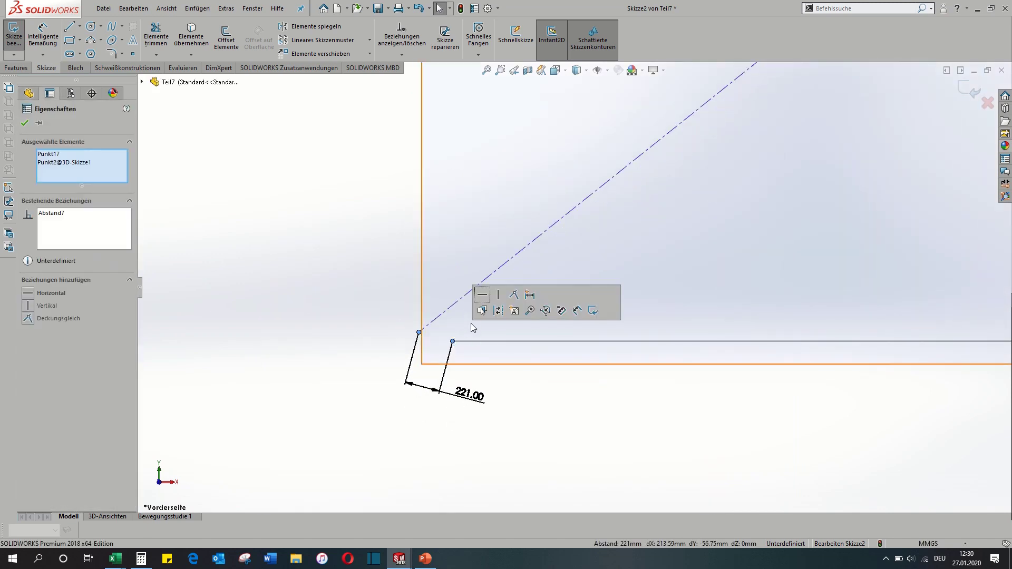
left_click(481, 297)
left_click(365, 293)
scroll(528, 306, "up", 3)
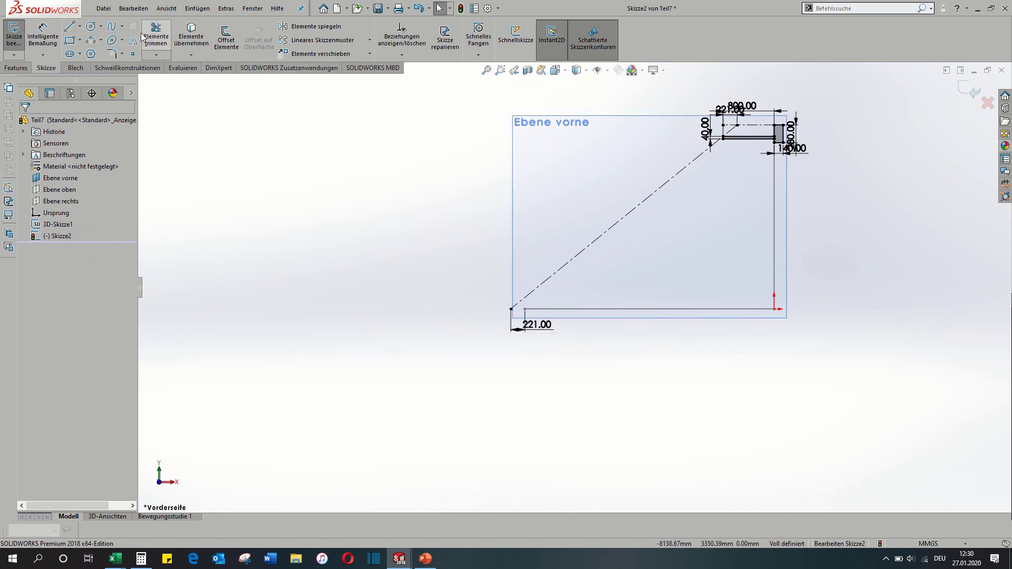
Draw a vertical centerline up from the bottom line's left endpoint, replacing a misplaced first attempt.
left_click(79, 26)
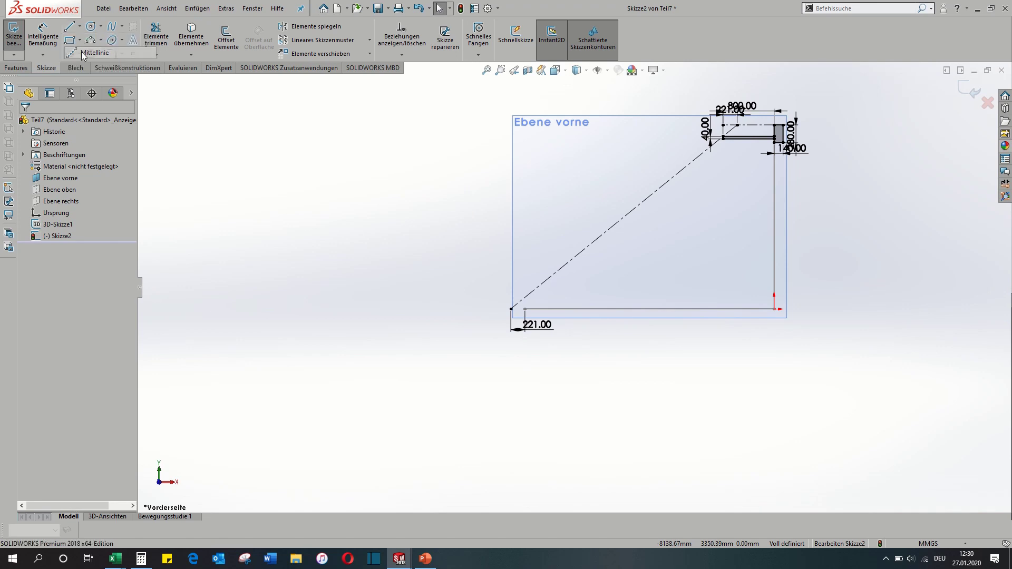
left_click(87, 52)
left_click(510, 309)
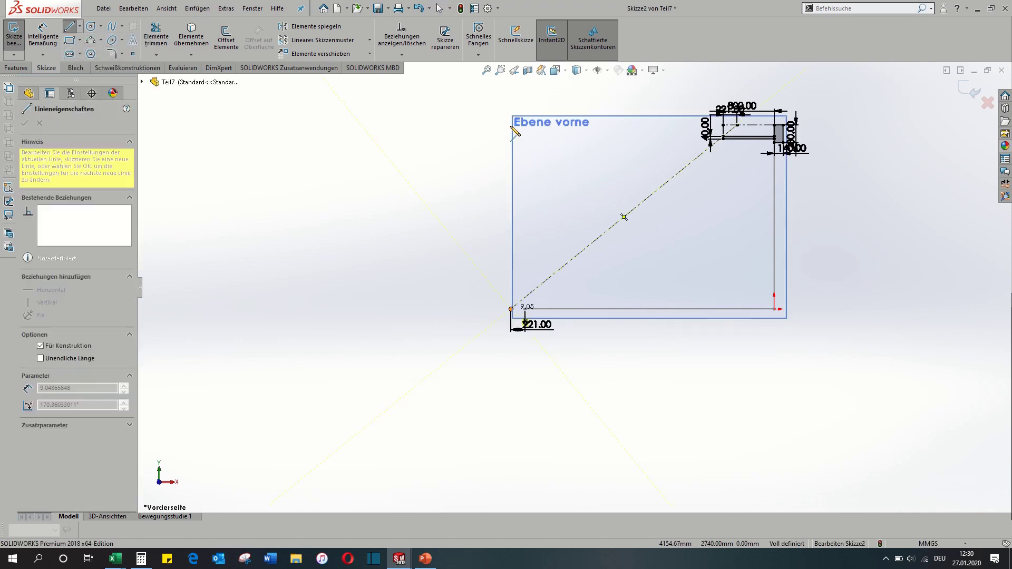
left_click(511, 95)
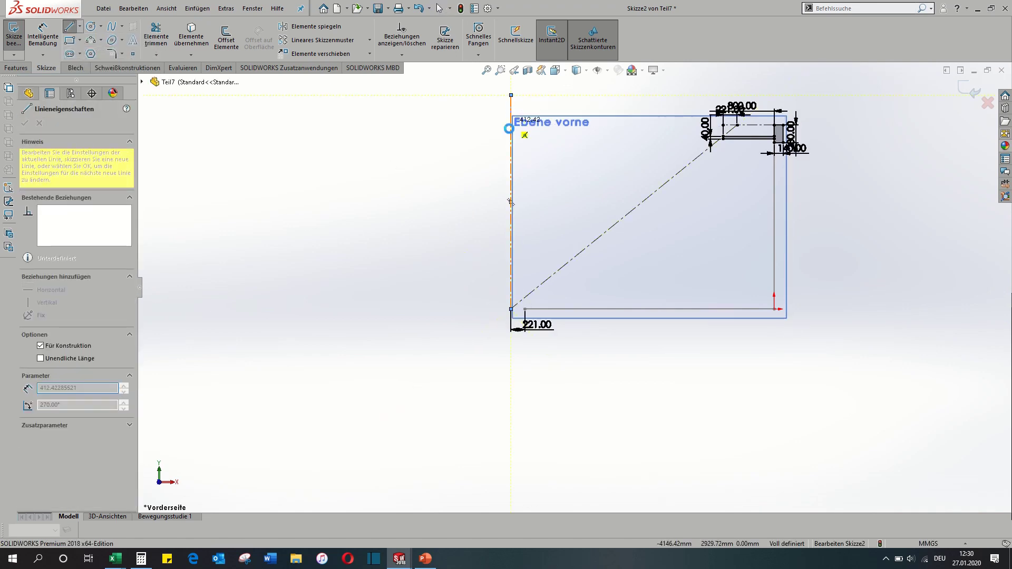
key("Escape")
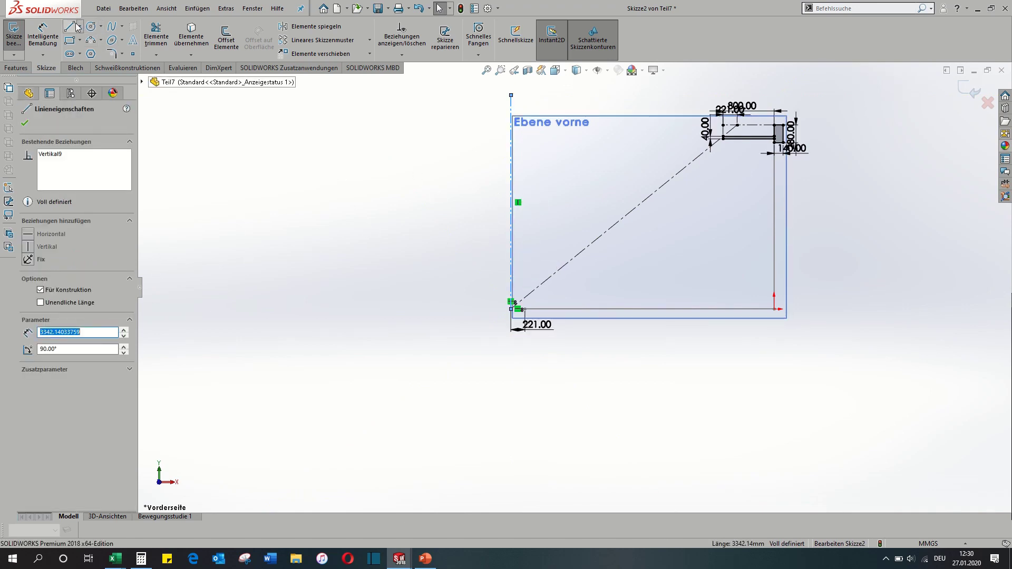
key("Delete")
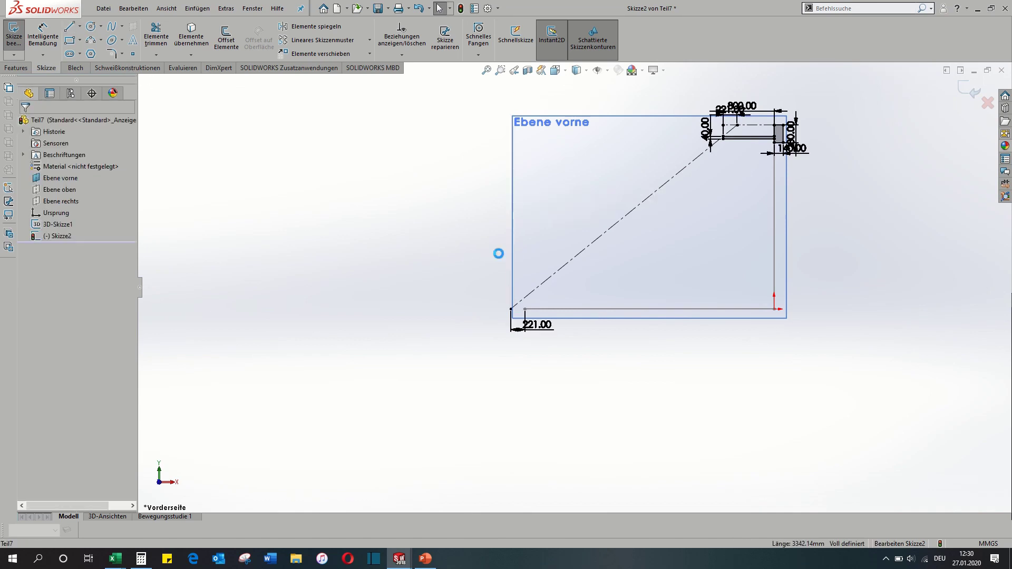
left_click(80, 27)
left_click(92, 53)
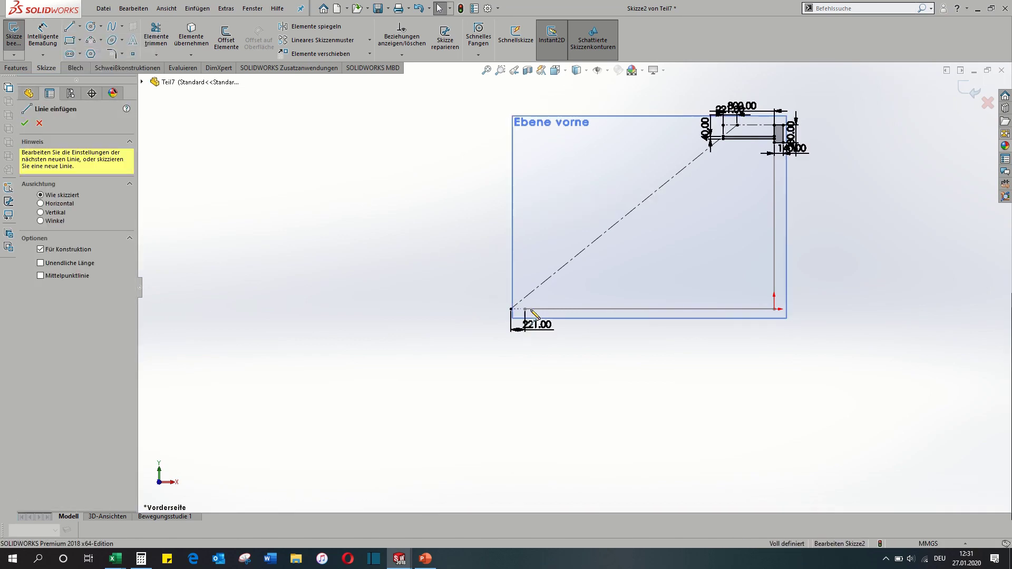
left_click(524, 310)
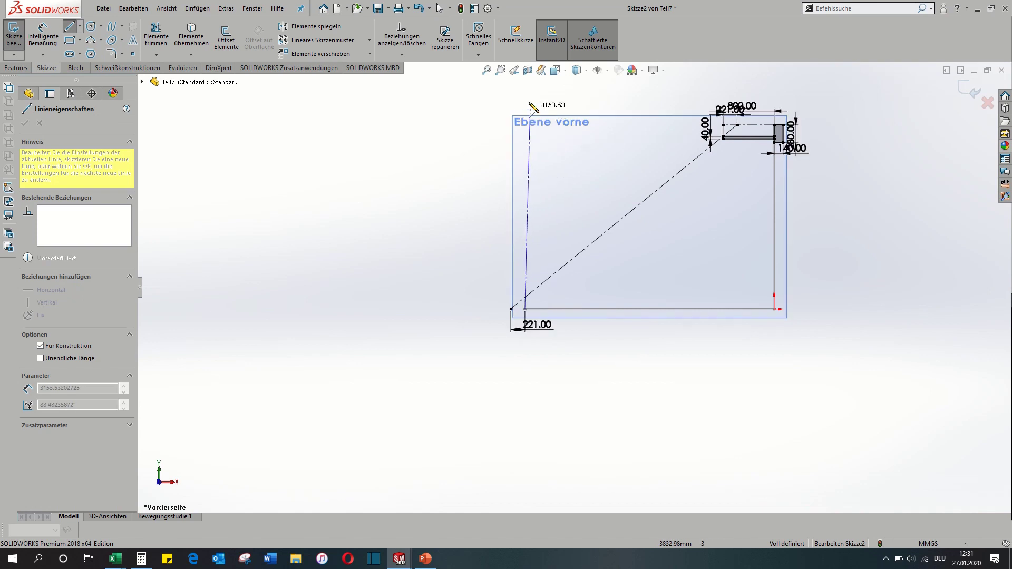
left_click(525, 95)
key("Escape")
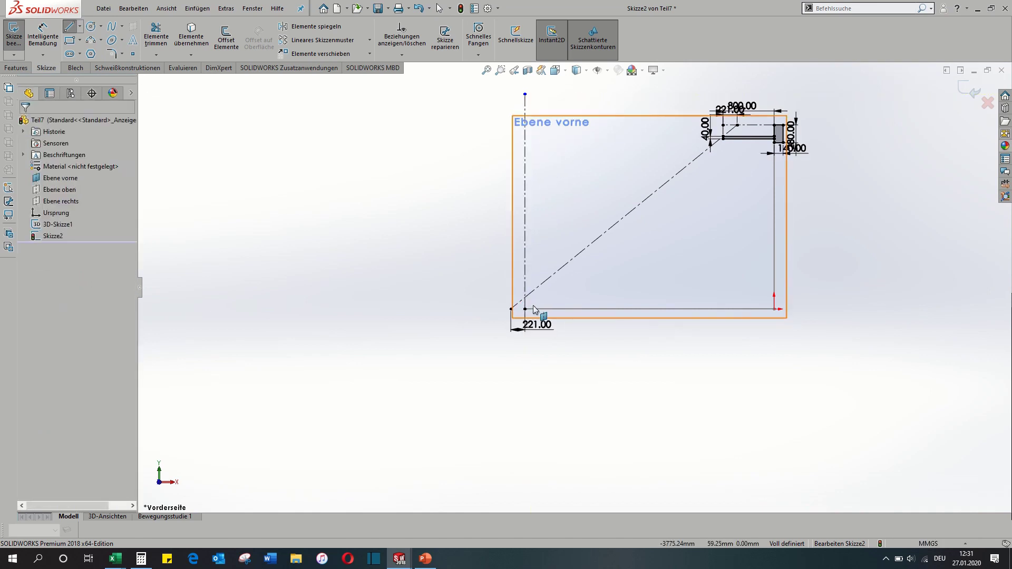
scroll(531, 287, "down", 6)
Place a sketch point on the vertical centerline and make it coincident with the diagonal.
left_click(133, 53)
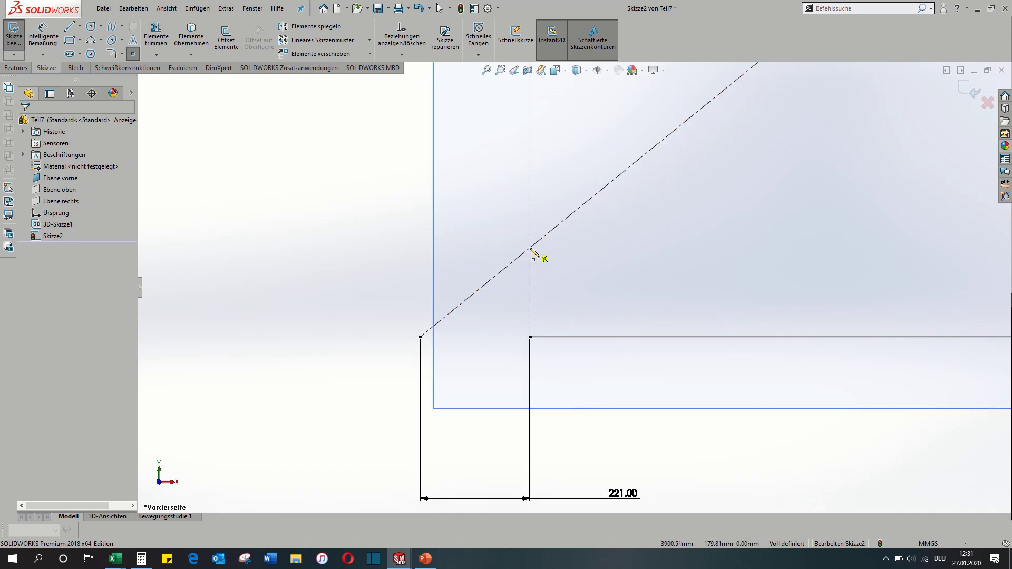
left_click(531, 266)
key("Escape")
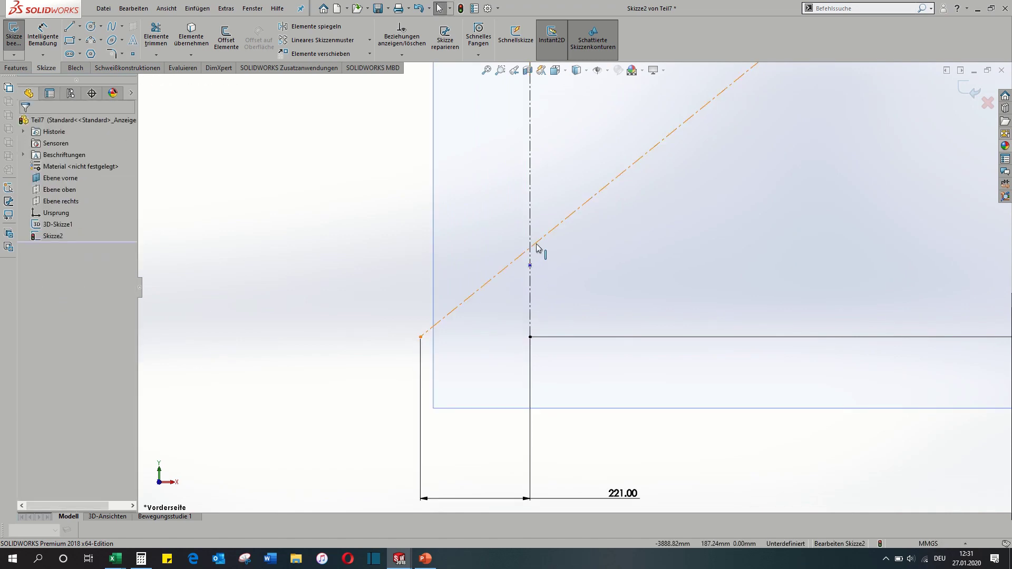
left_click(538, 243)
left_click(531, 265, "ctrl")
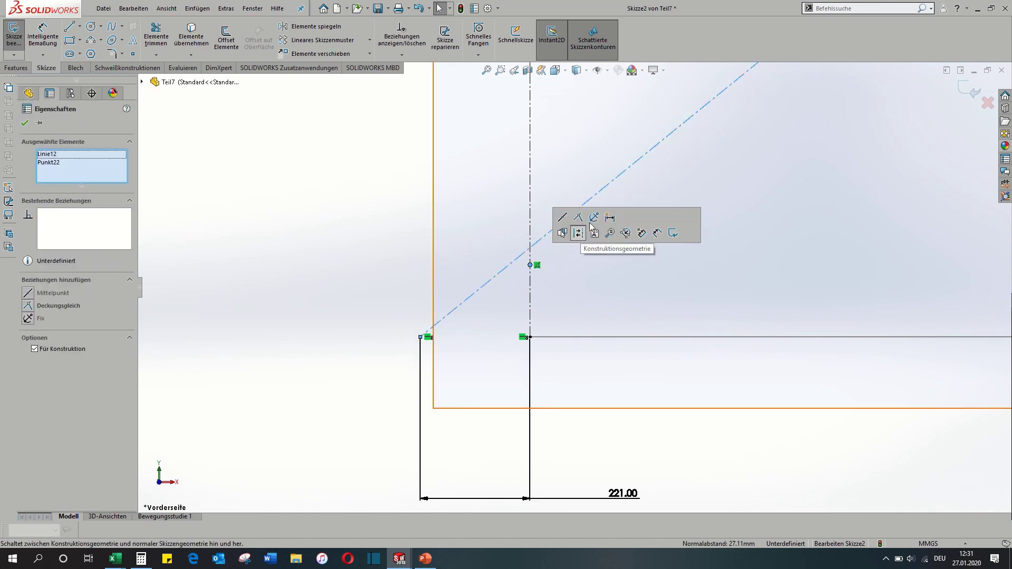
left_click(578, 227)
left_click(361, 260)
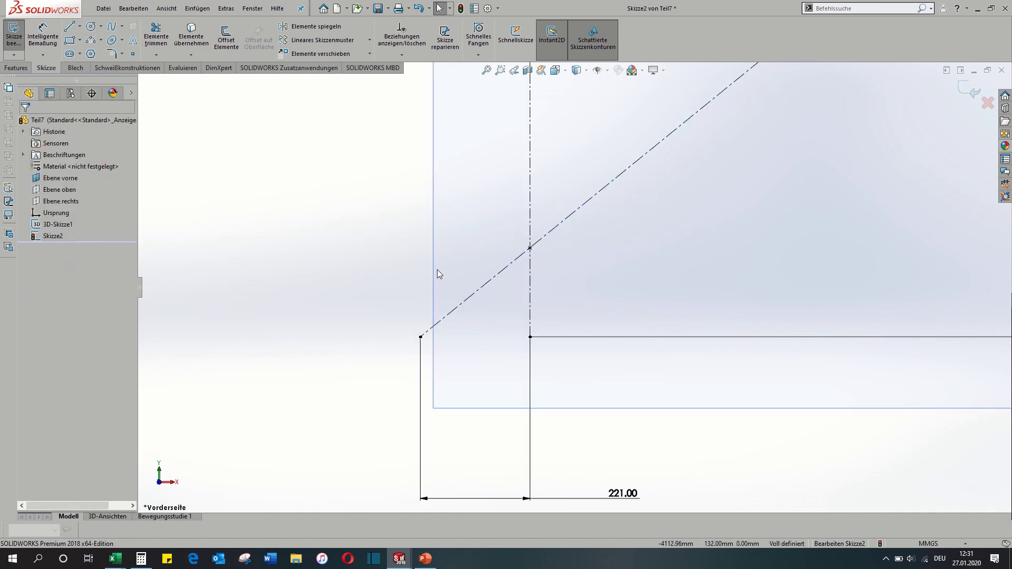
Dimension the point on the diagonal 179.70 above the bottom line's left endpoint.
key("d")
left_click(530, 248)
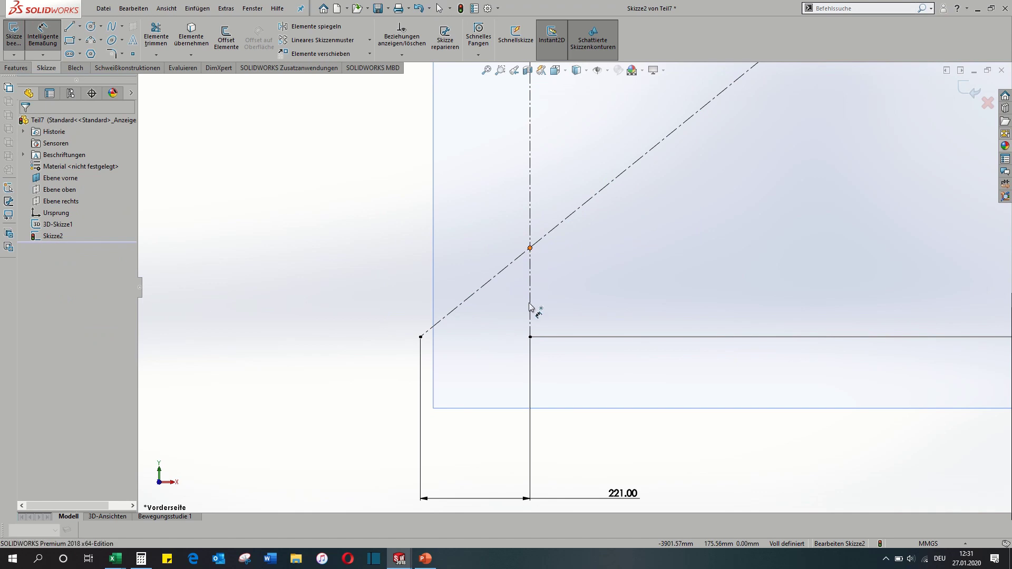
left_click(530, 337)
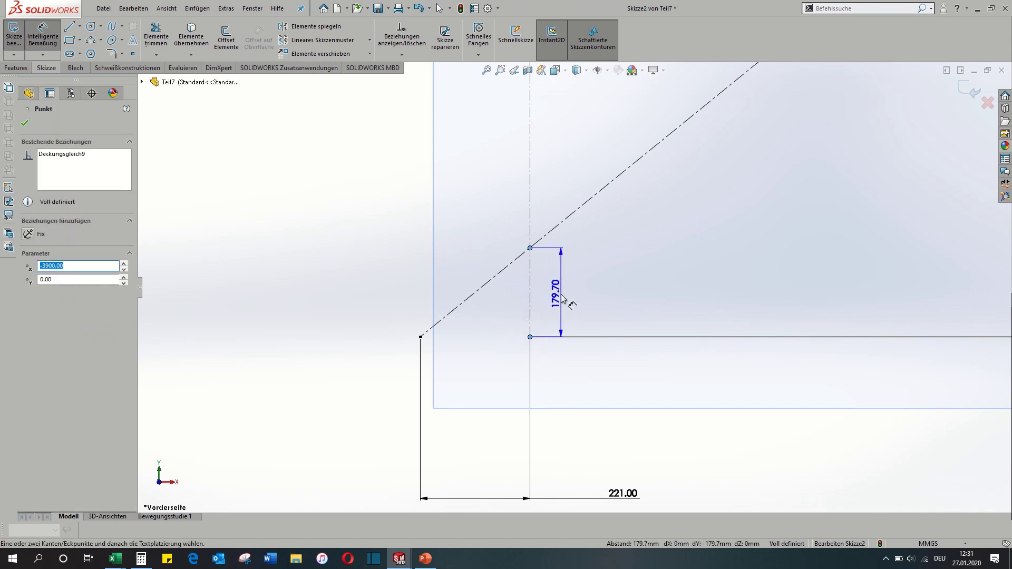
left_click(352, 301)
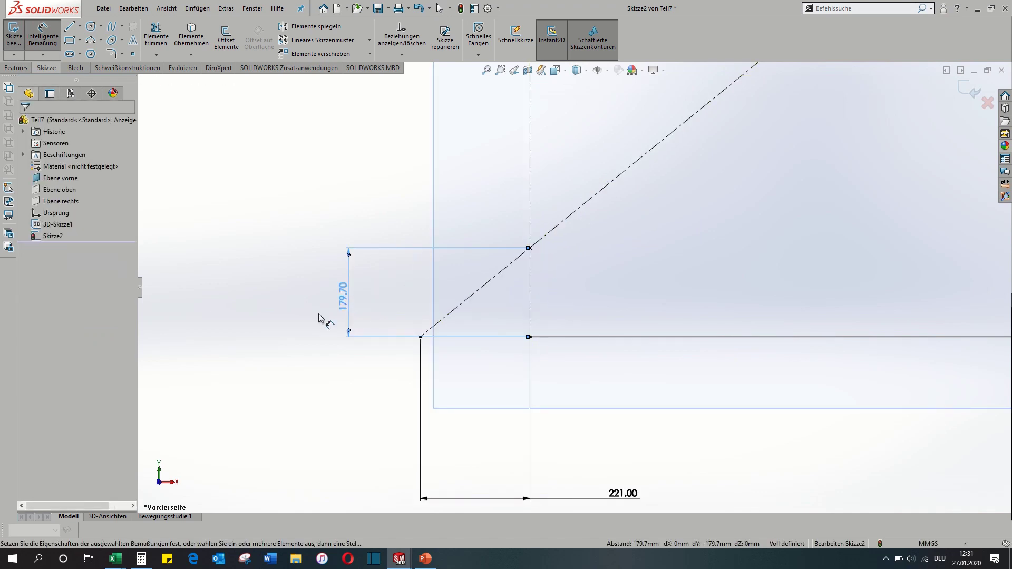
key("Escape")
scroll(526, 278, "up", 3)
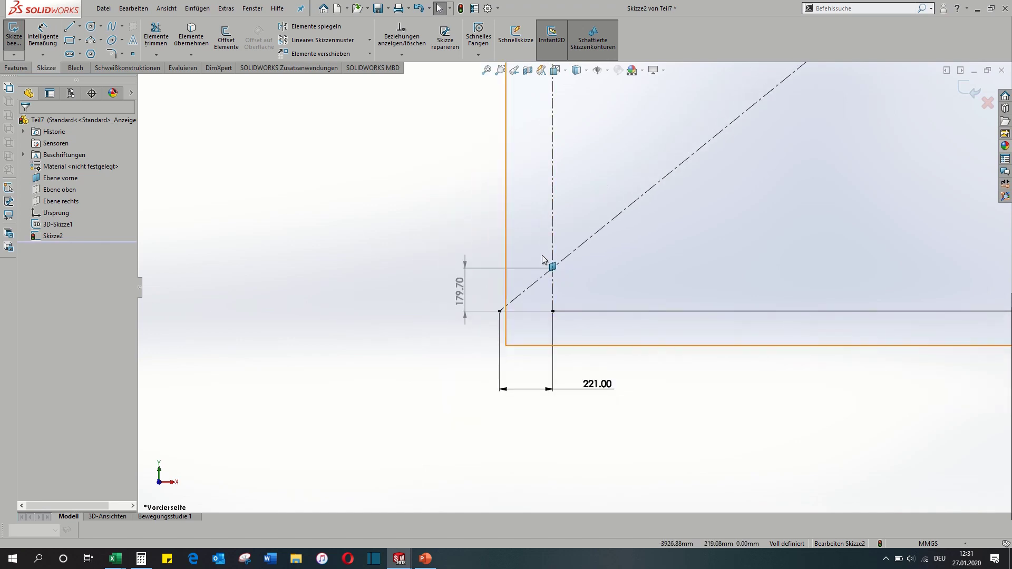
scroll(732, 156, "up", 3)
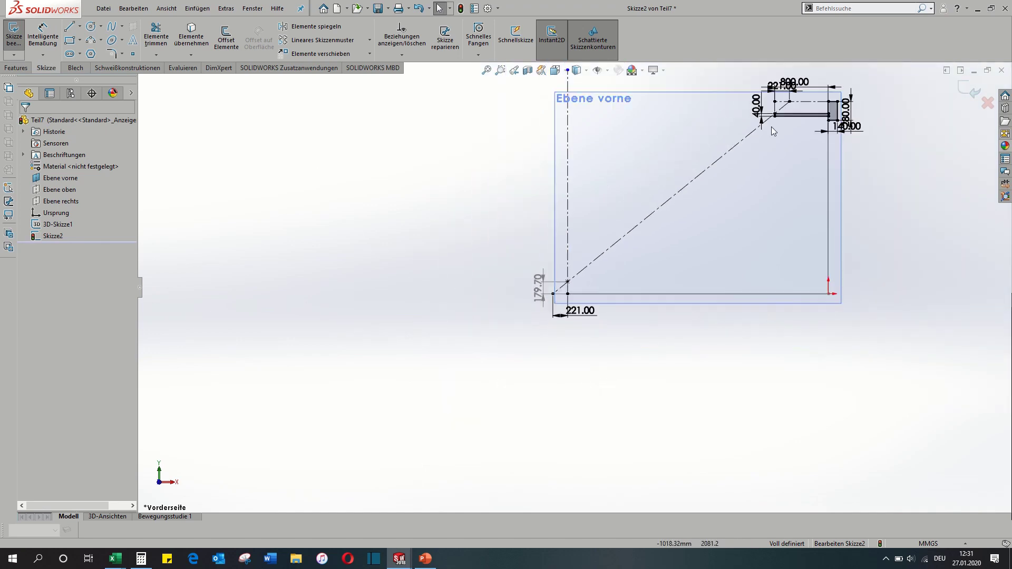
scroll(771, 127, "down", 2)
Dimension the construction line 179.70 above the bar's top edge.
right_click_drag(528, 206, 527, 179)
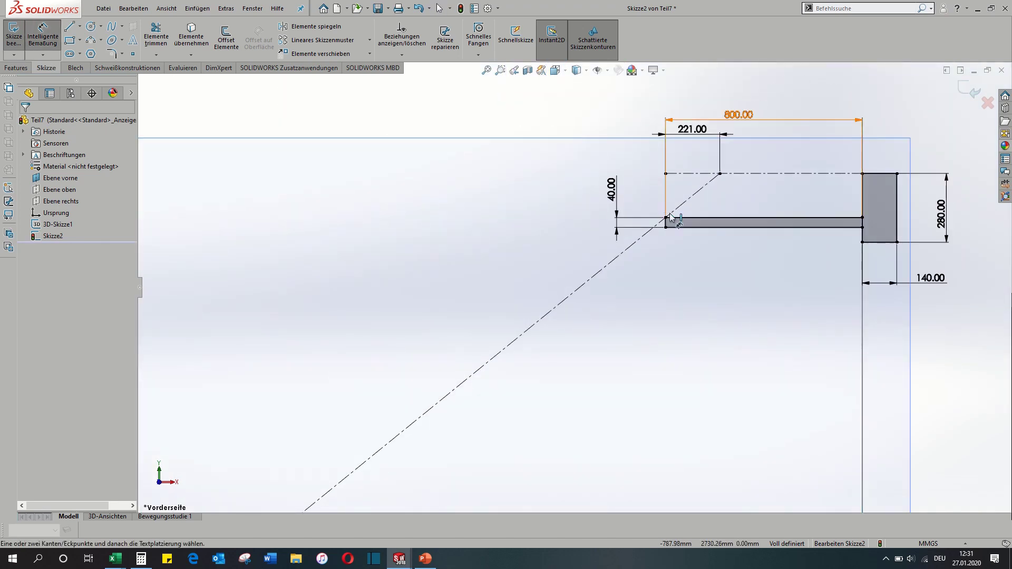
left_click(677, 174)
left_click(675, 217)
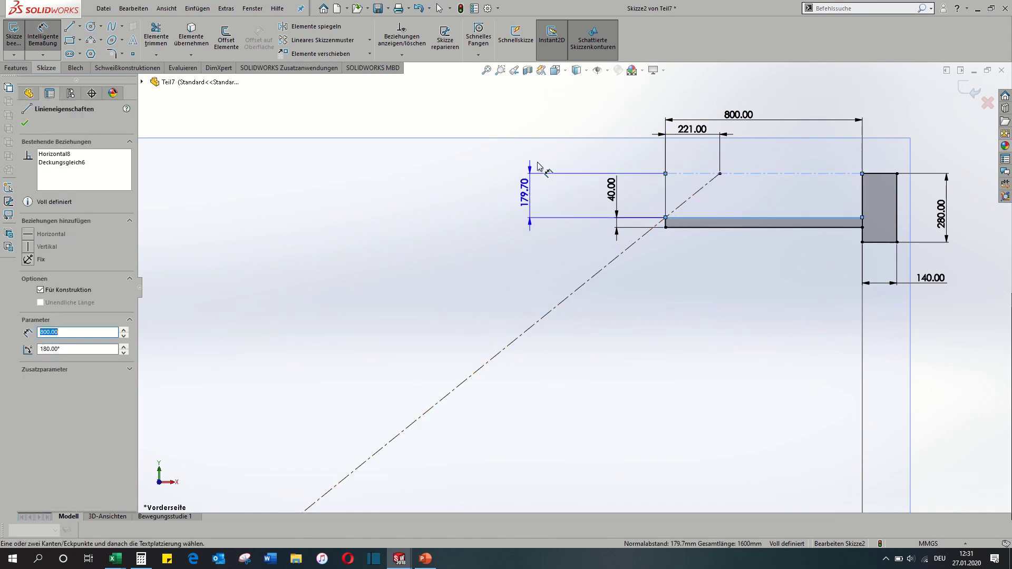
left_click(526, 198)
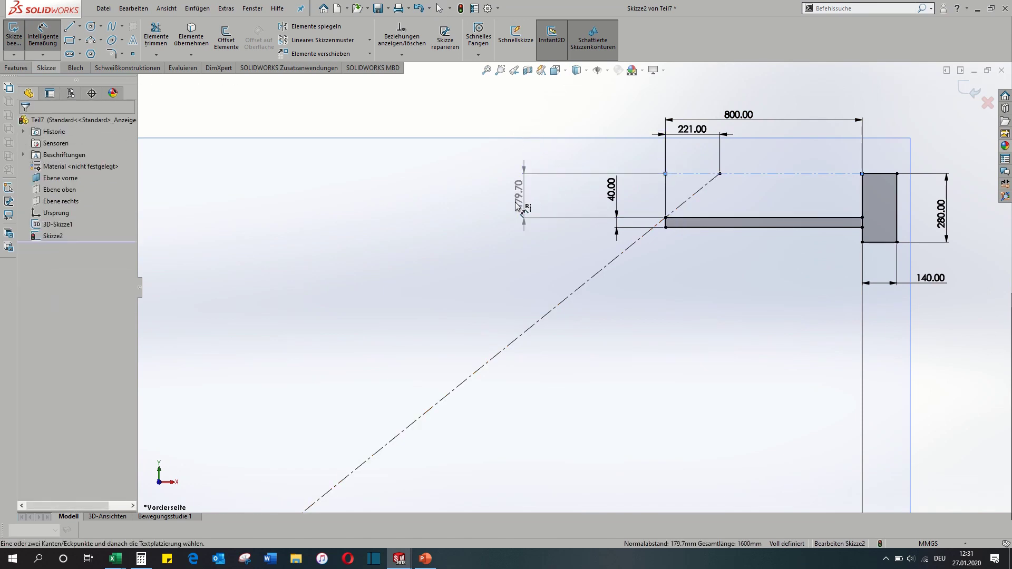
key("Escape")
scroll(444, 293, "up", 5)
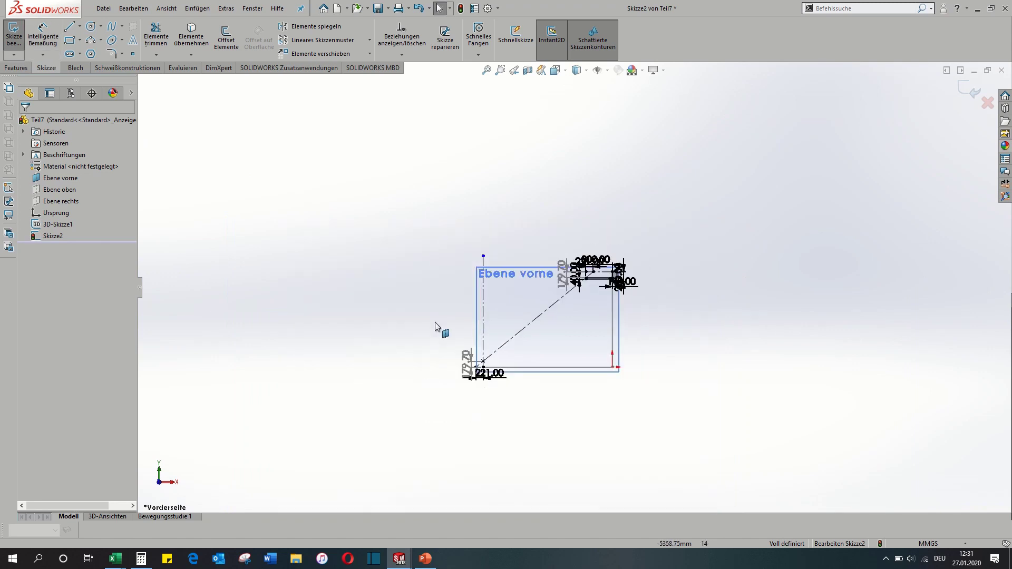
scroll(435, 330, "down", 7)
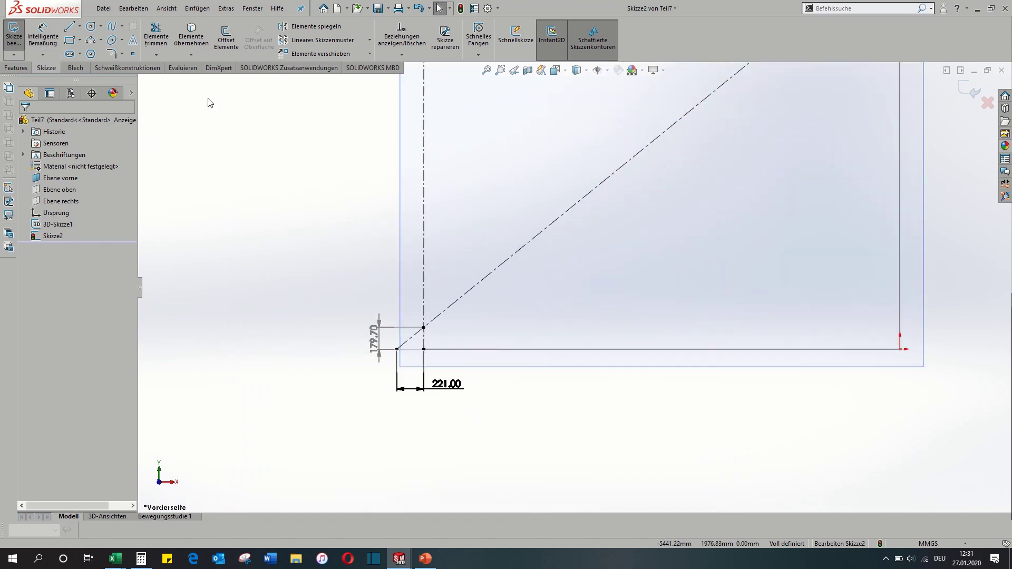
Start a linear sketch pattern of the vertical centerline with 221 mm spacing and 16 copies.
left_click(425, 151)
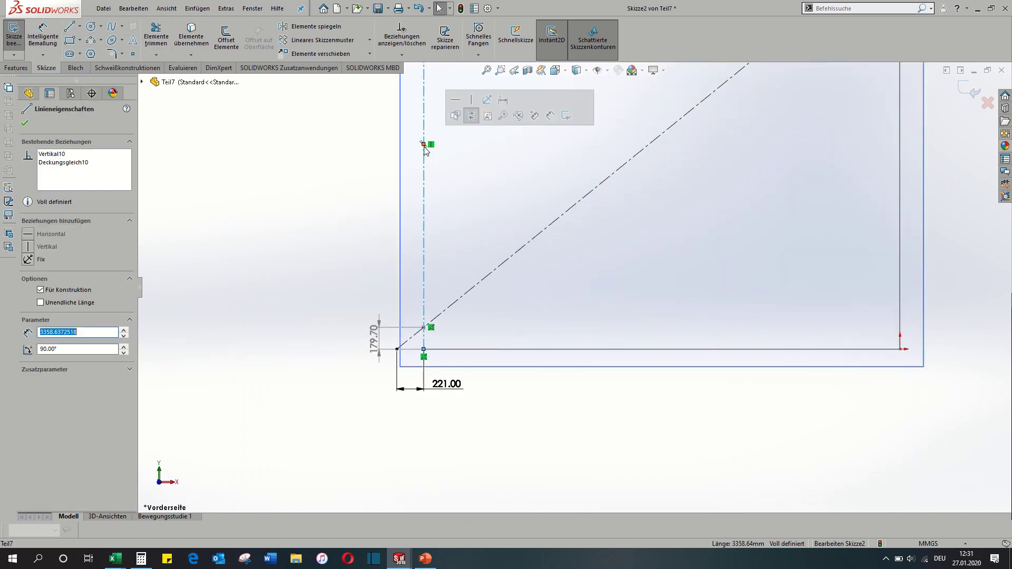
left_click(341, 41)
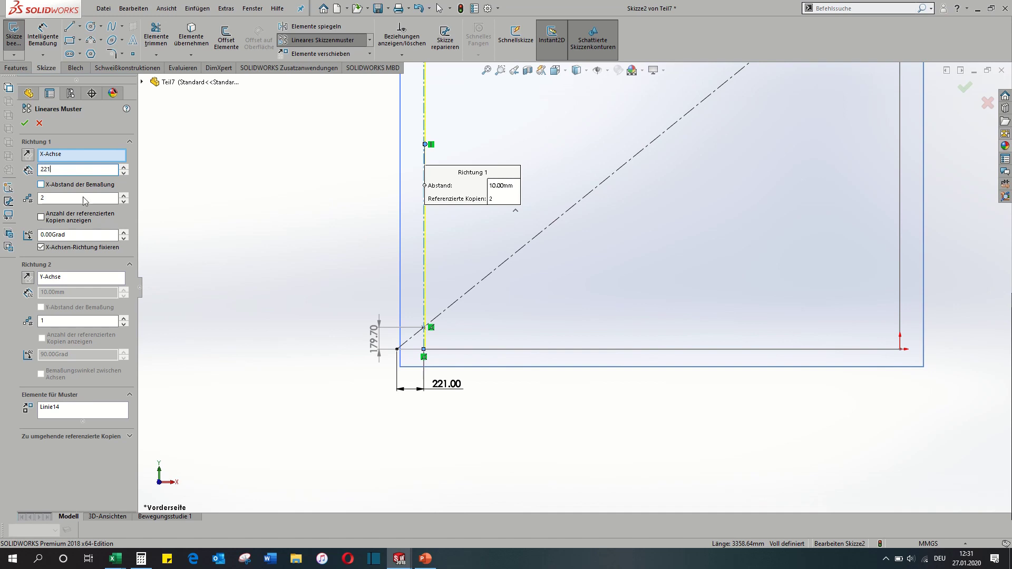
key("Return")
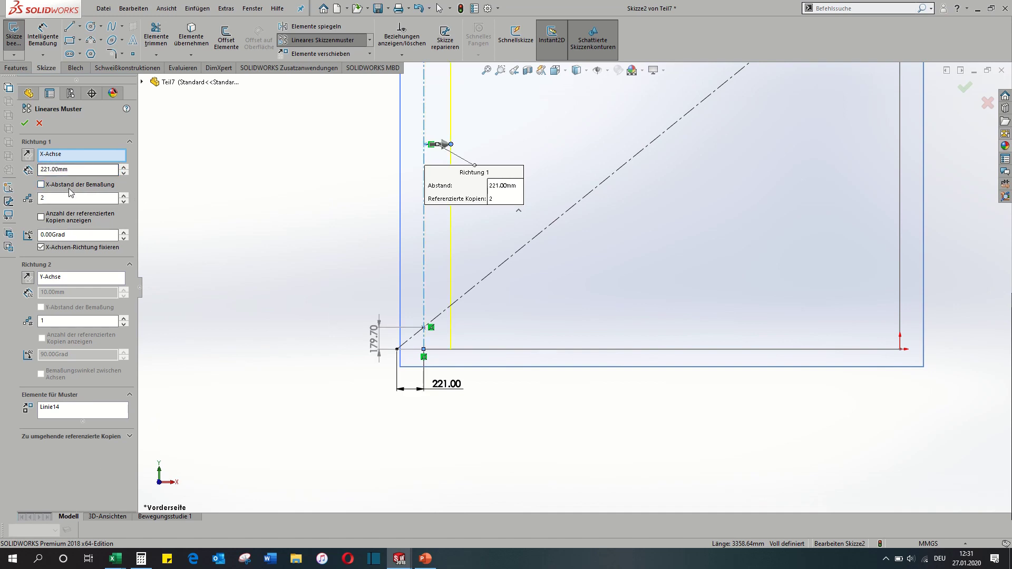
type("16")
key("Return")
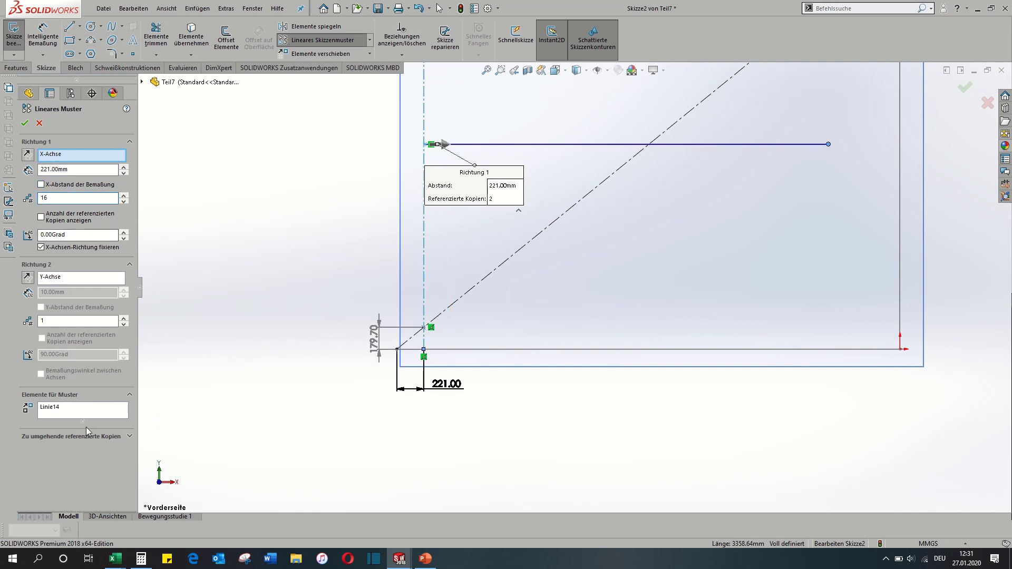
scroll(330, 312, "up", 4)
scroll(680, 196, "down", 3)
scroll(680, 196, "down", 3)
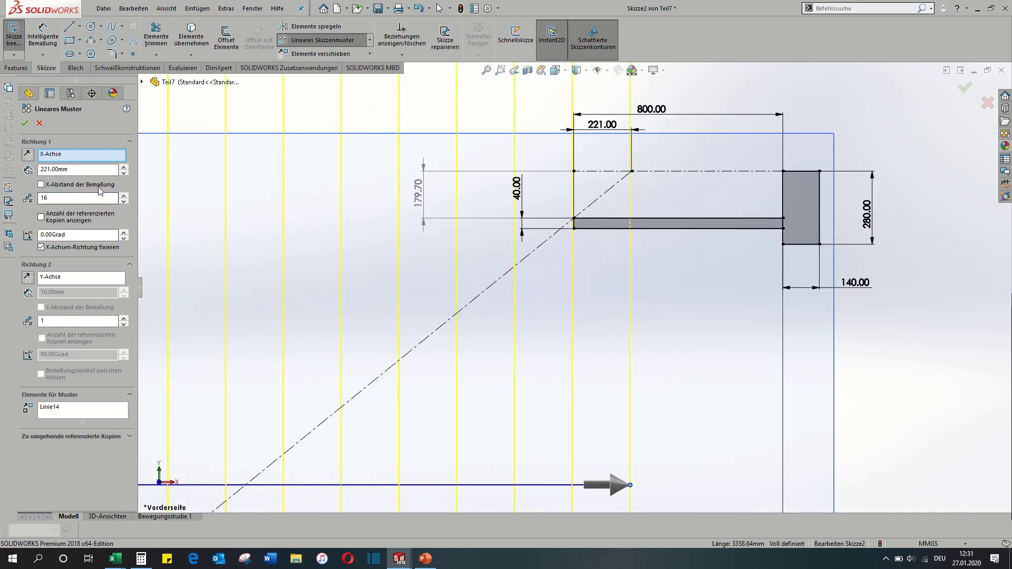
Adjust the pattern to 221 mm spacing with 15 instances and accept it.
left_click(122, 175)
left_click(122, 175)
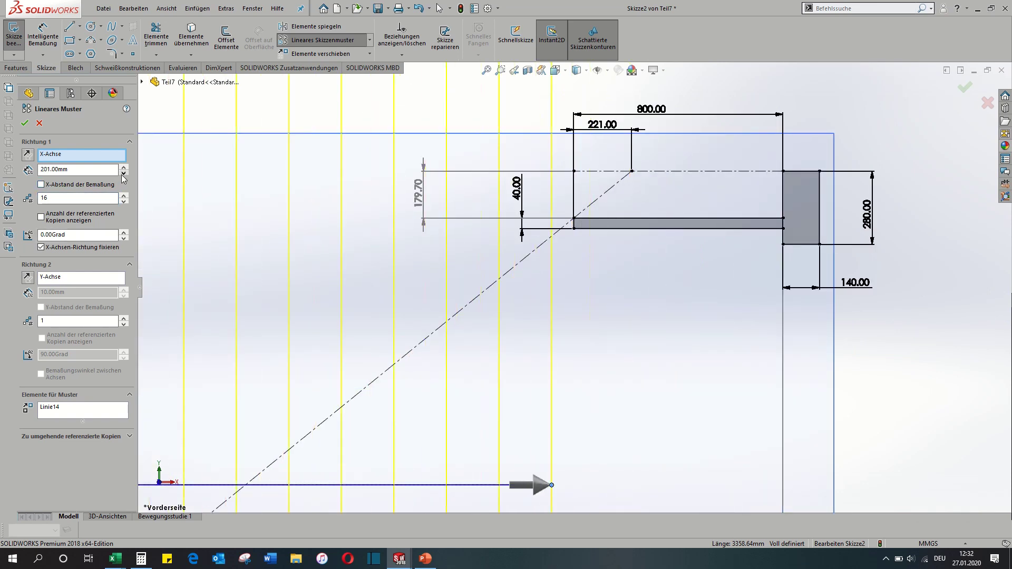
left_click(122, 167)
left_click(122, 168)
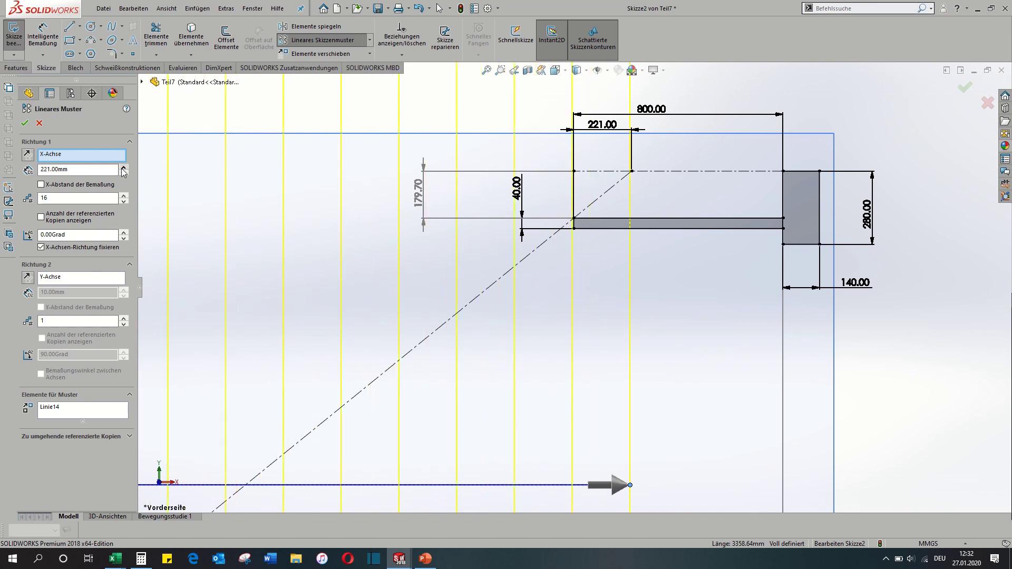
left_click(124, 201)
left_click(123, 201)
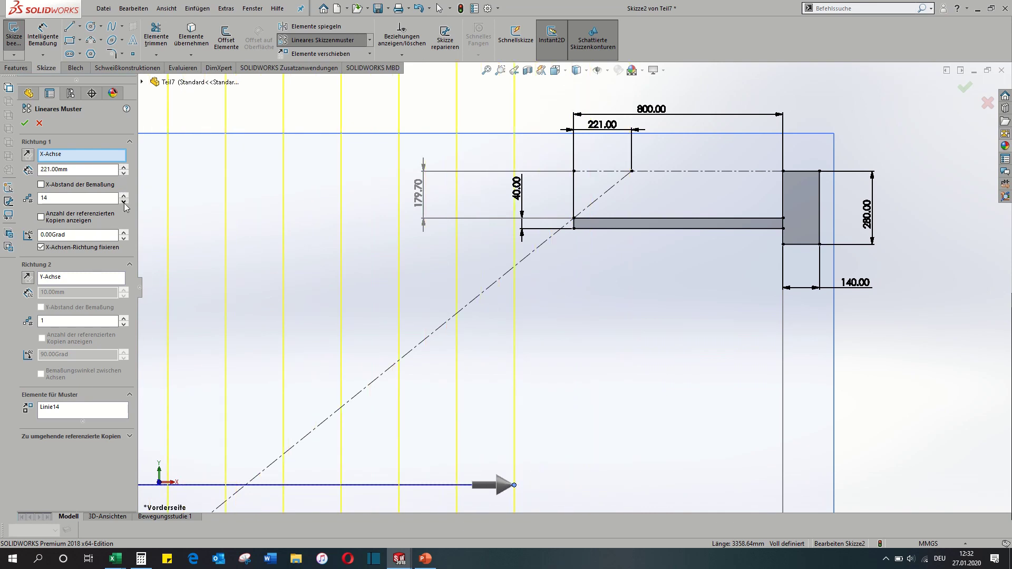
left_click(123, 195)
scroll(572, 261, "down", 5)
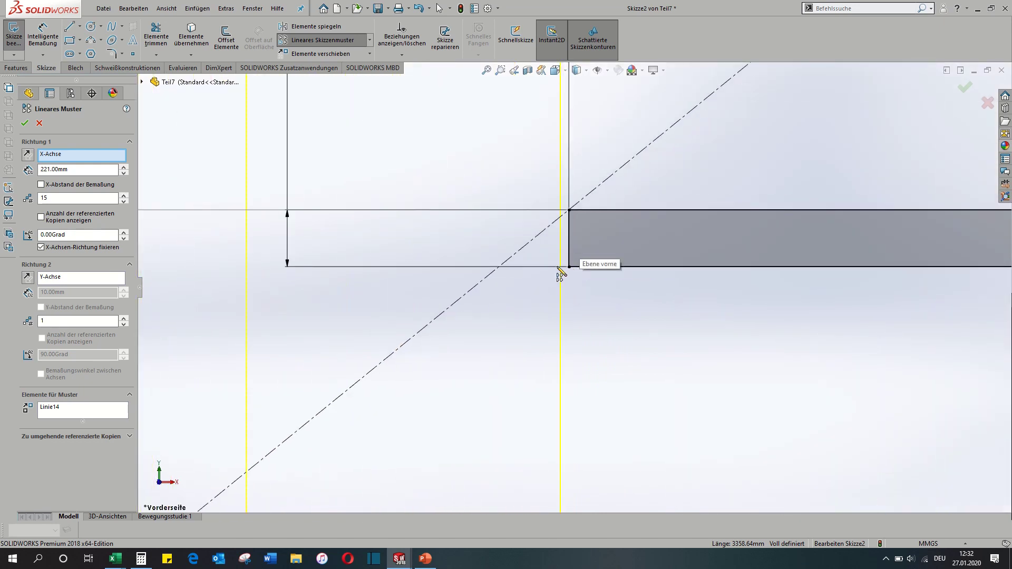
scroll(558, 274, "up", 6)
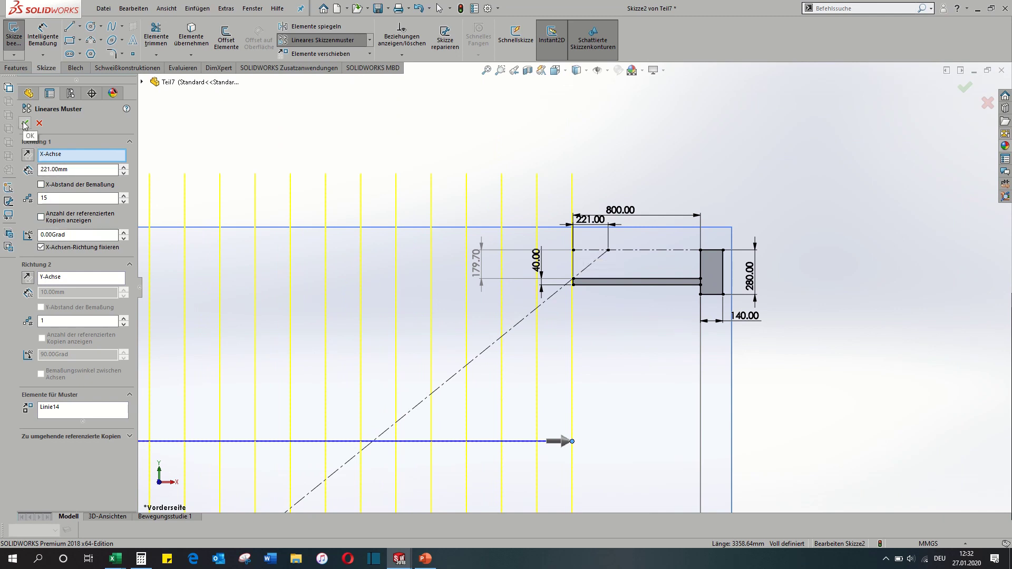
left_click(25, 125)
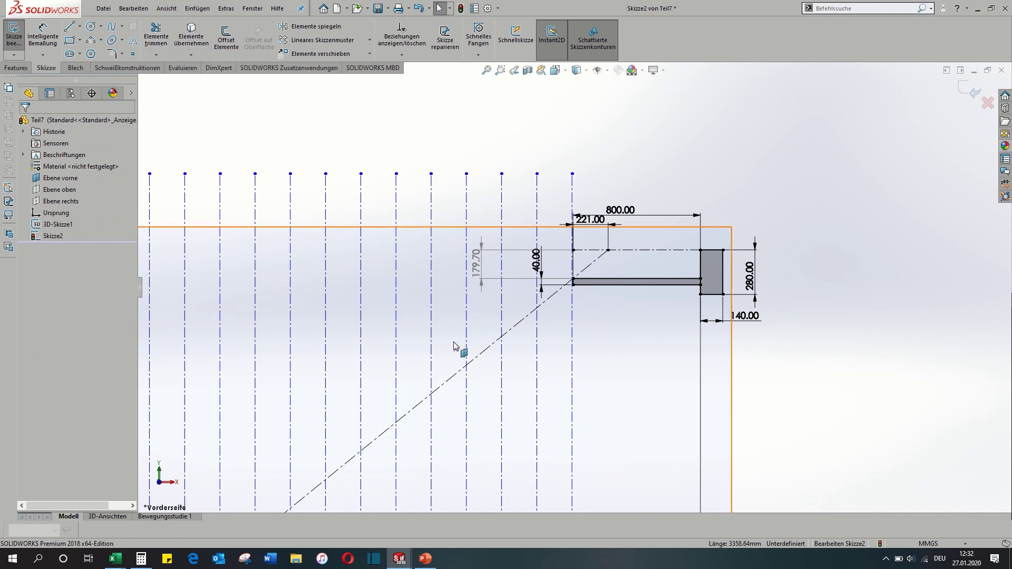
Offset the diagonal construction line 250 mm downward.
left_click(475, 364)
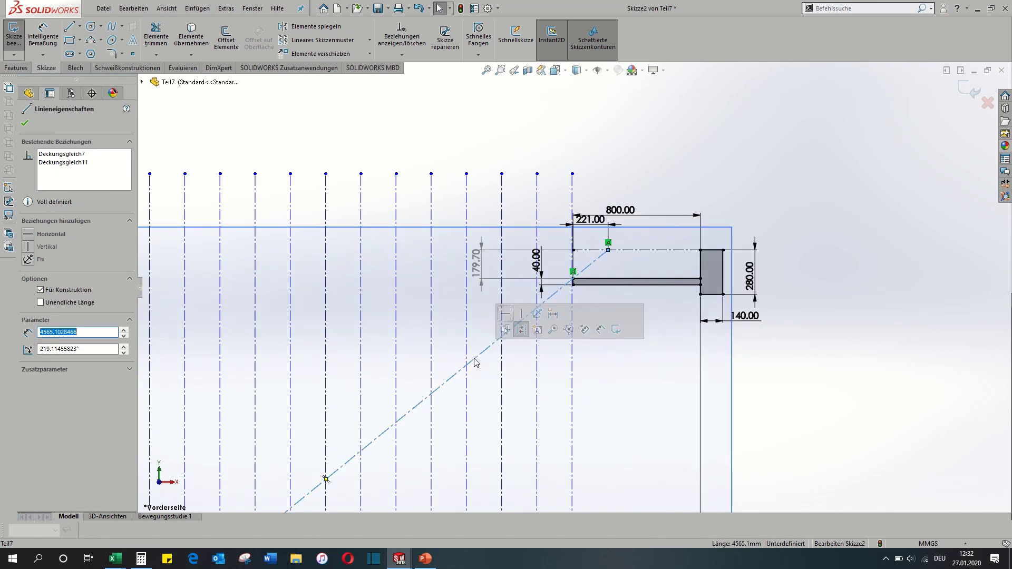
left_click(226, 36)
type("20")
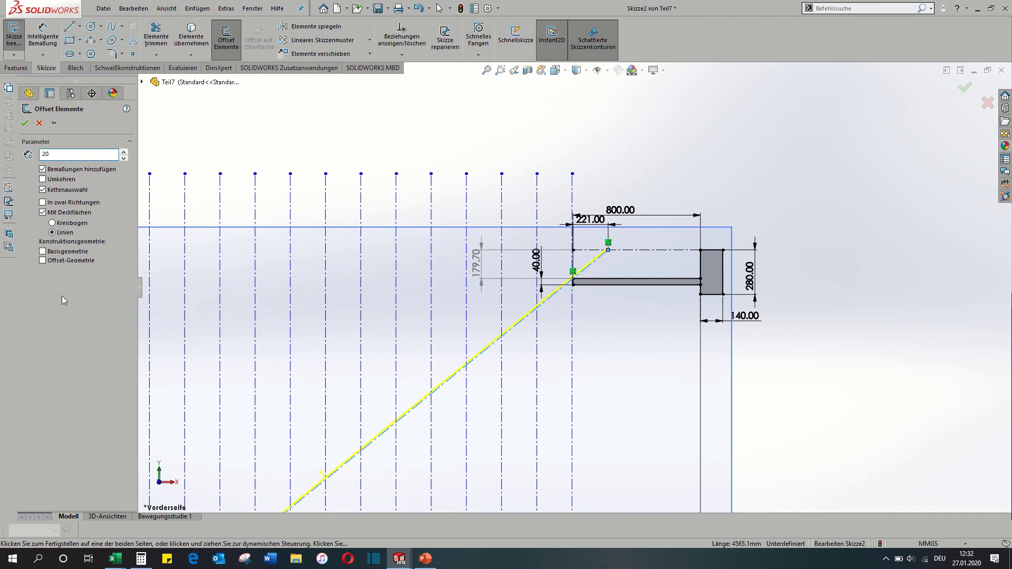
key("BackSpace")
type("50")
key("Return")
left_click(457, 473)
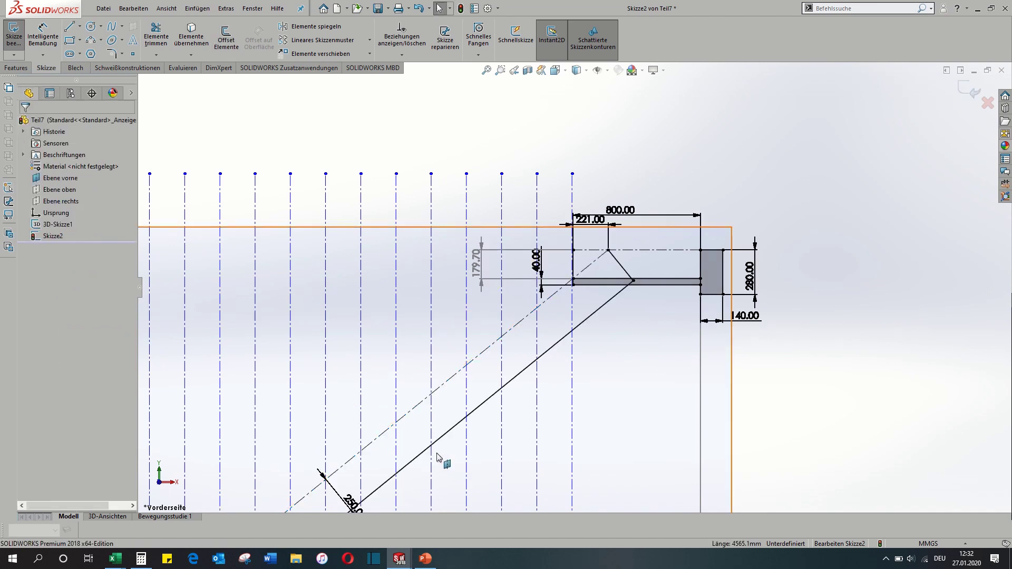
scroll(442, 454, "up", 4)
scroll(421, 441, "down", 3)
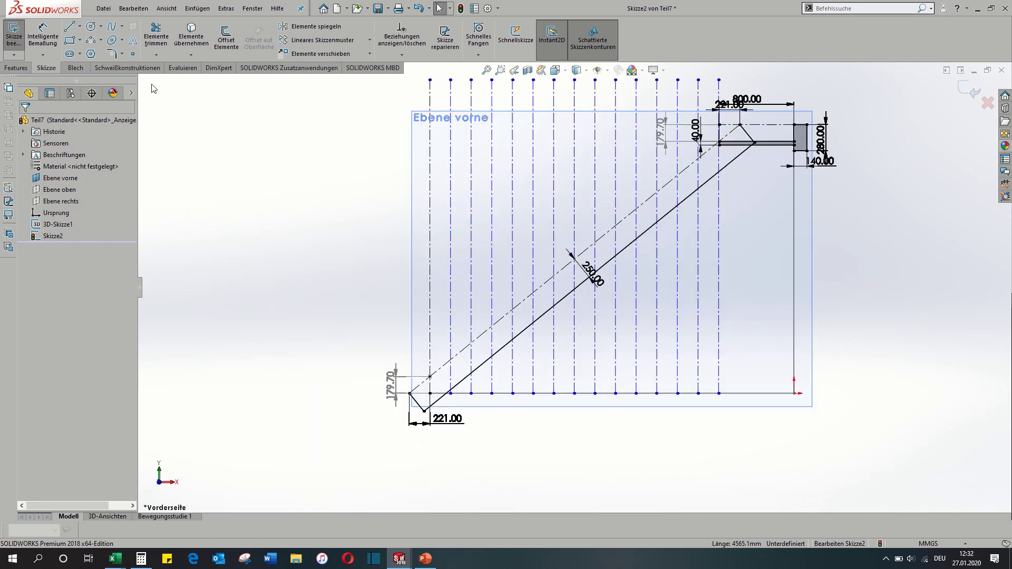
Power-trim the vertical lines above the dashed diagonal and below the offset line.
left_click(156, 36)
mouse_move(393, 297)
left_mouse_down()
mouse_move(698, 98)
mouse_move(731, 118)
left_mouse_up()
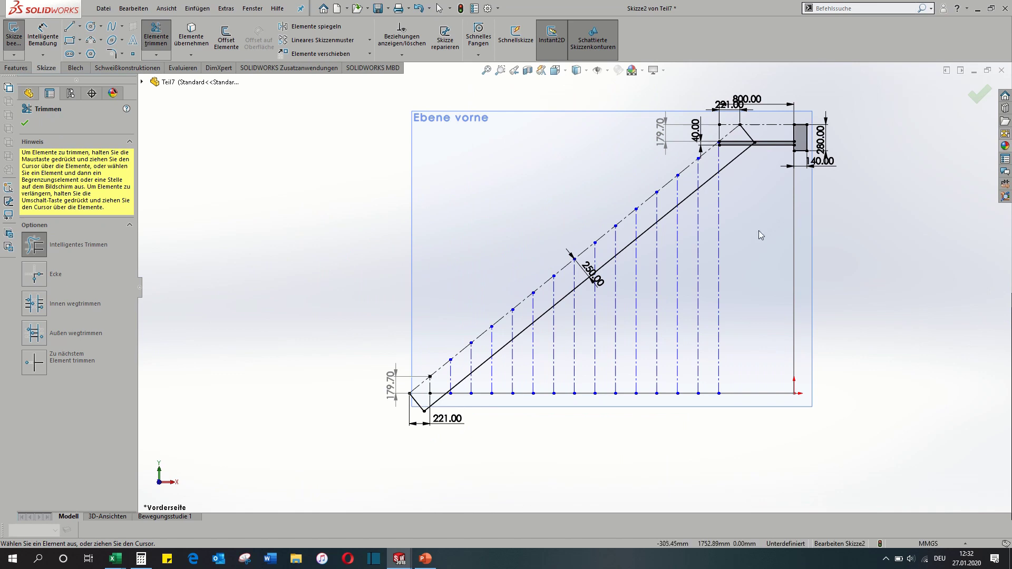
left_click_drag(695, 258, 467, 396)
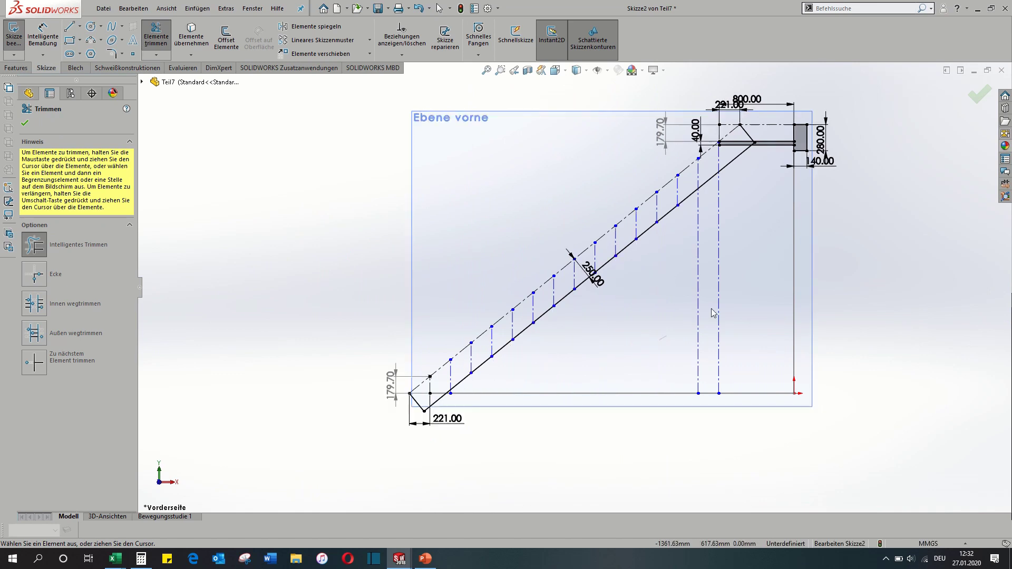
scroll(448, 396, "down", 5)
scroll(414, 232, "down", 2)
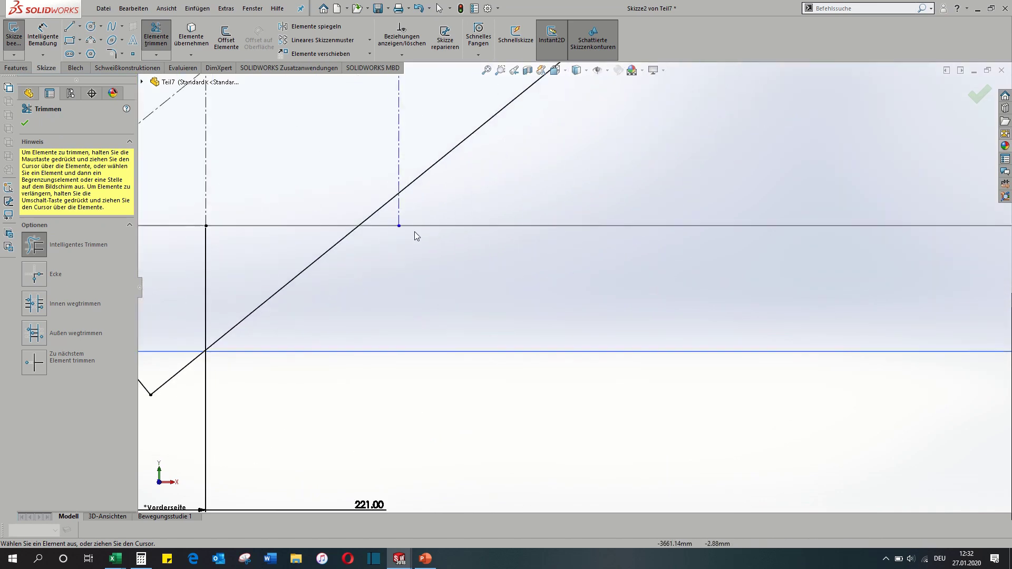
scroll(411, 290, "up", 5)
scroll(411, 290, "up", 3)
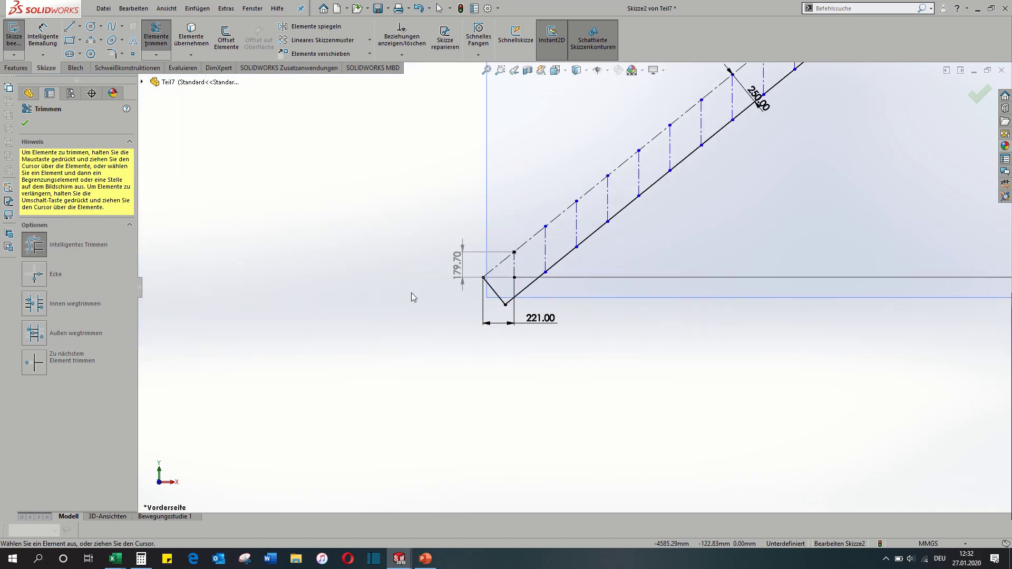
left_click(24, 124)
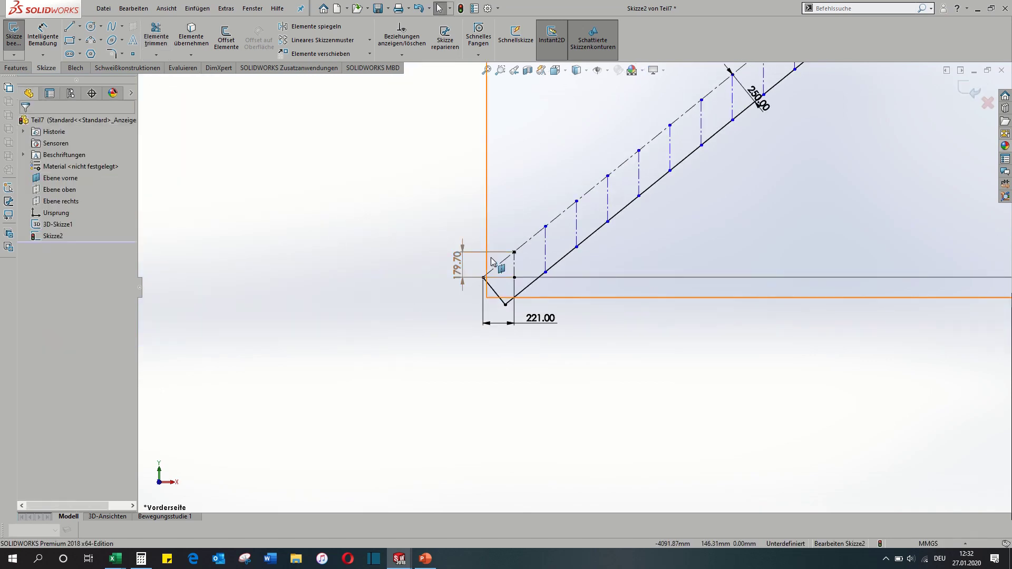
Draw a horizontal centerline from the bottom step corner toward the right edge.
left_click(80, 26)
left_click(96, 54)
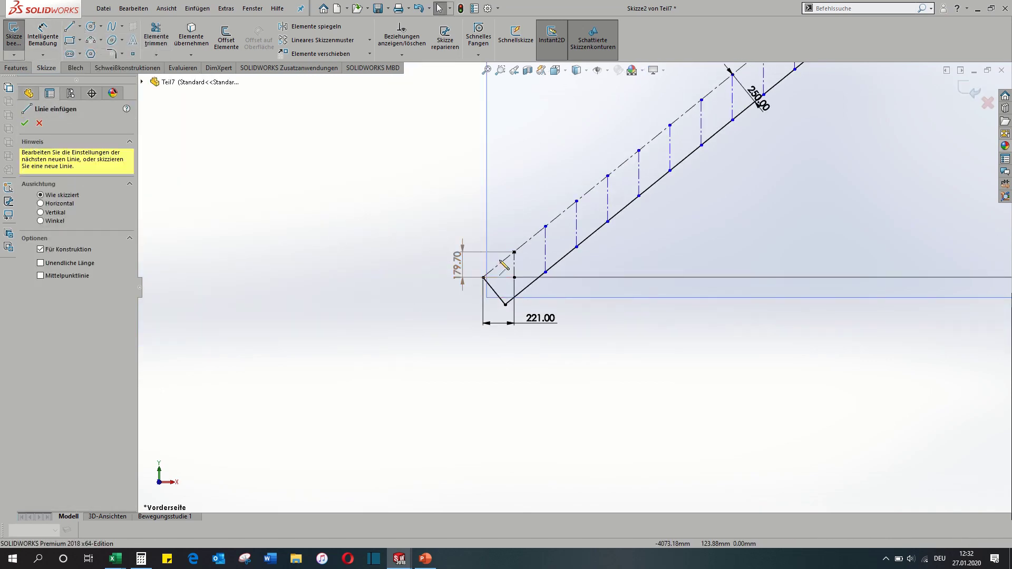
left_click(514, 252)
scroll(859, 274, "up", 2)
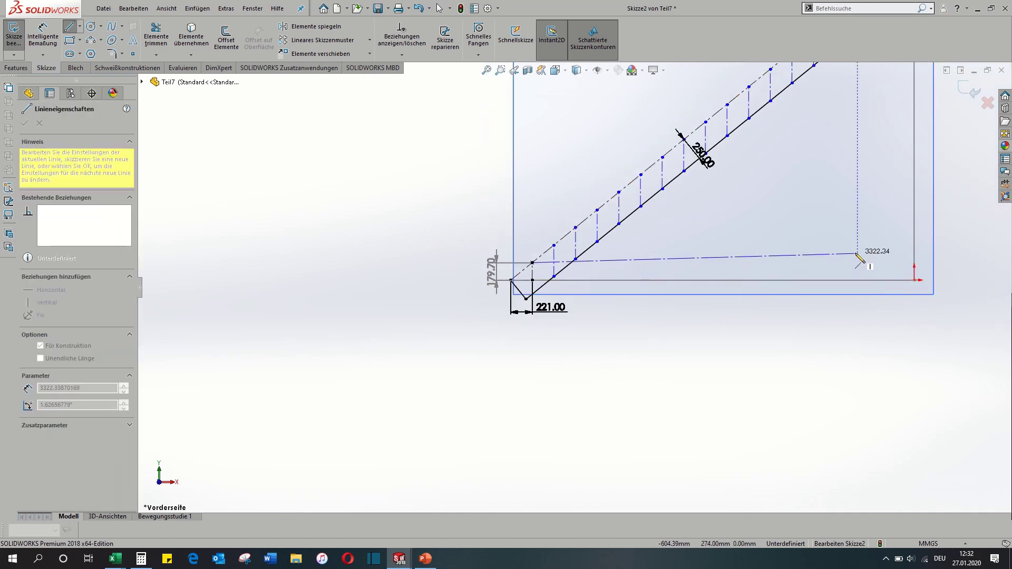
left_click(891, 266)
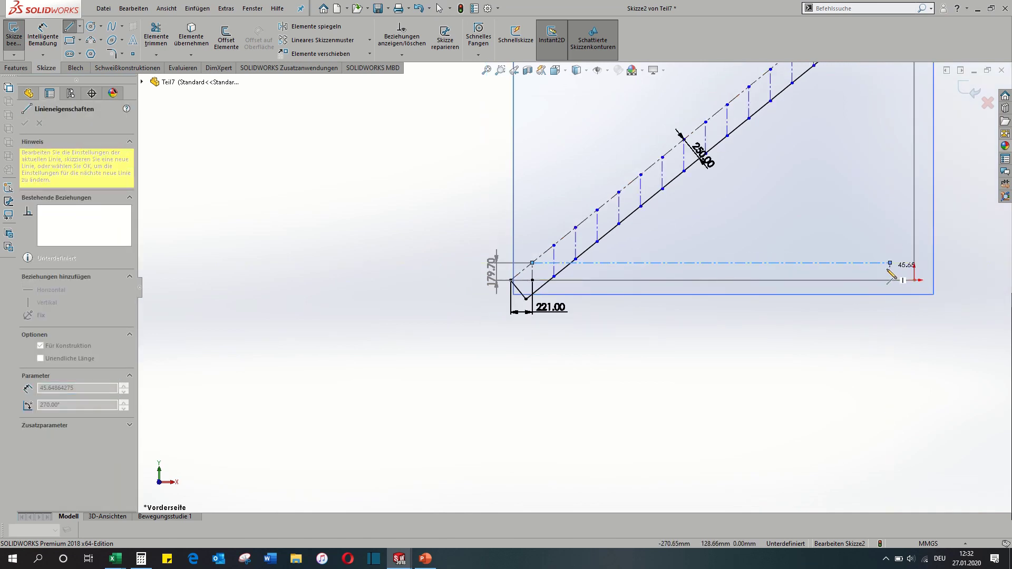
key("Escape")
scroll(697, 309, "up", 3)
scroll(680, 284, "down", 3)
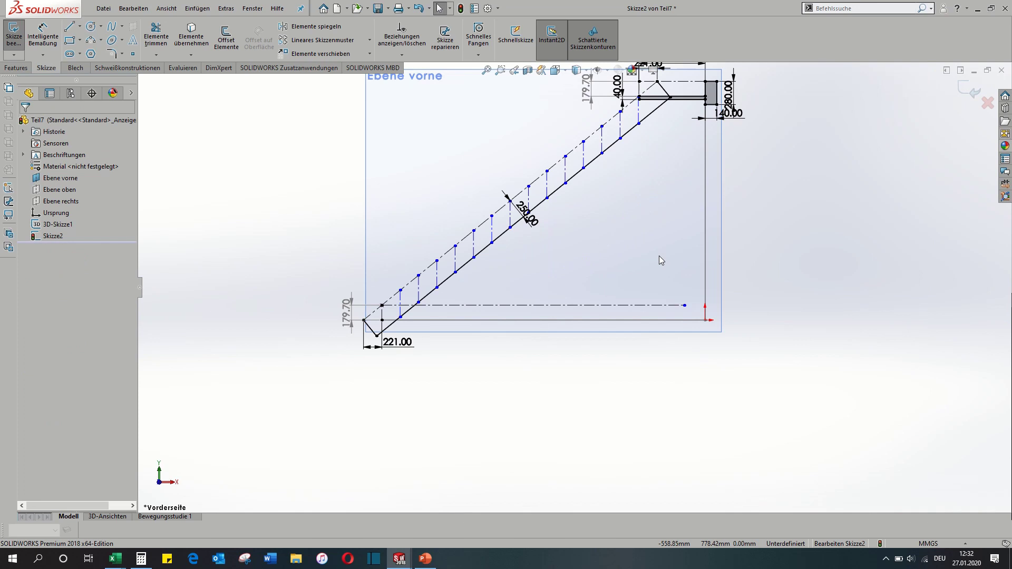
Linear-pattern the horizontal centerline in Direction 2 at 179.70 mm spacing, 14 instances.
left_click(529, 306)
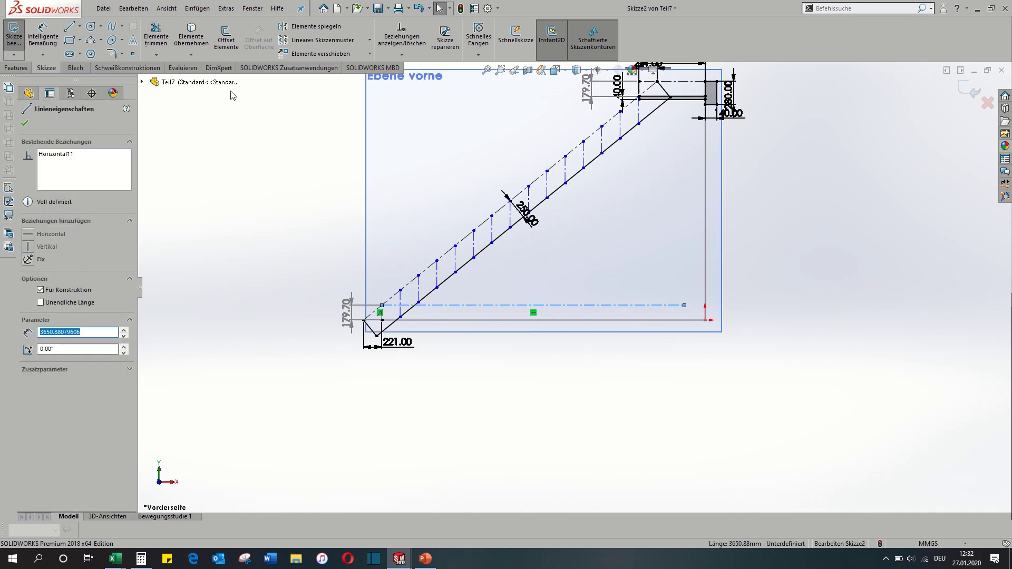
left_click(352, 40)
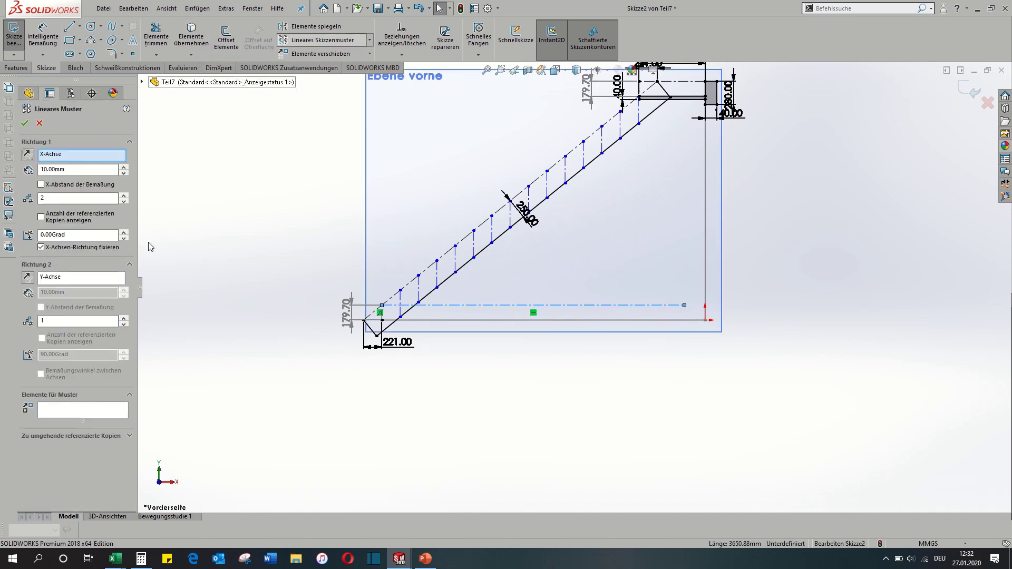
left_click(123, 318)
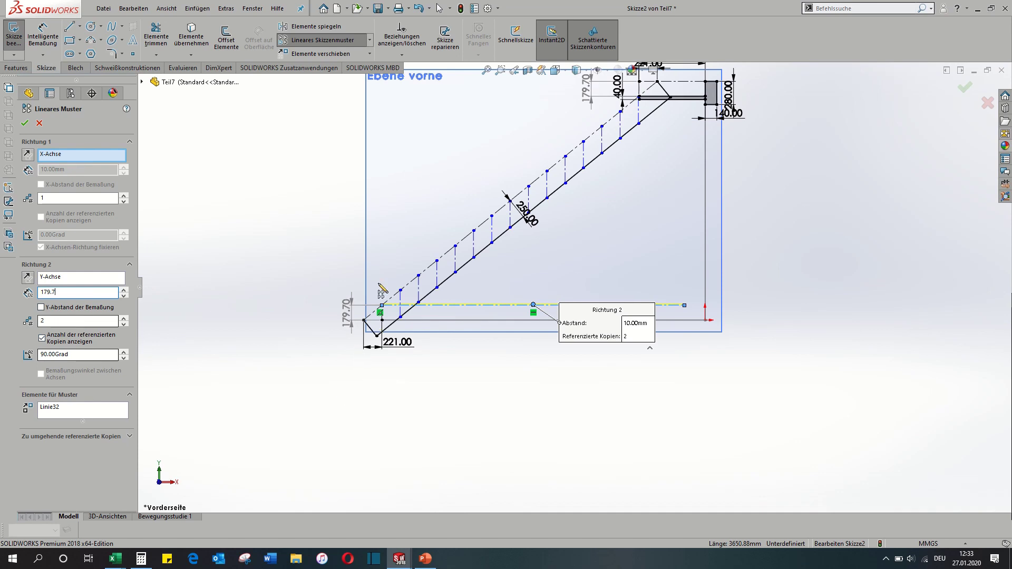
key("Return")
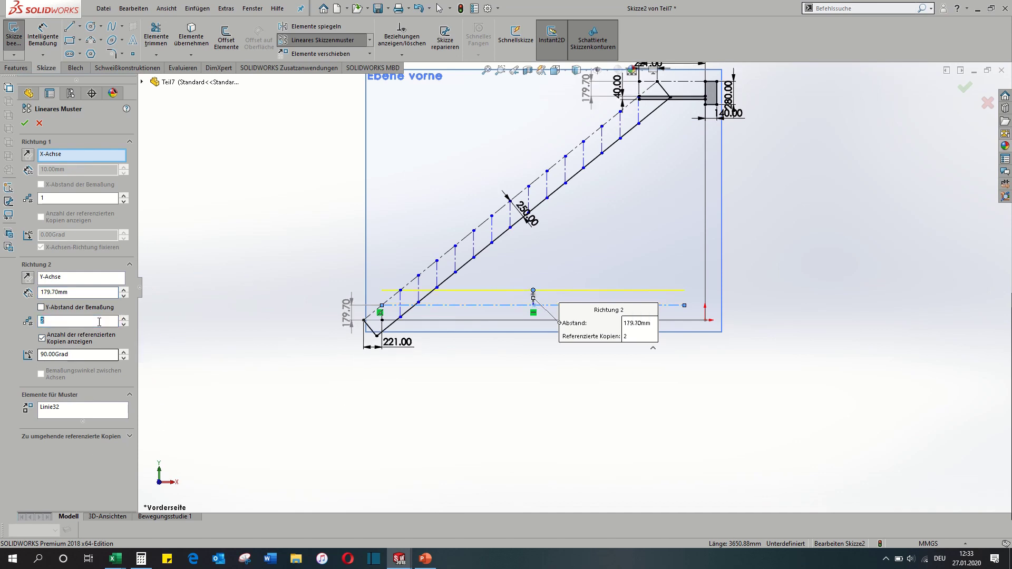
key("Return")
scroll(618, 169, "down", 10)
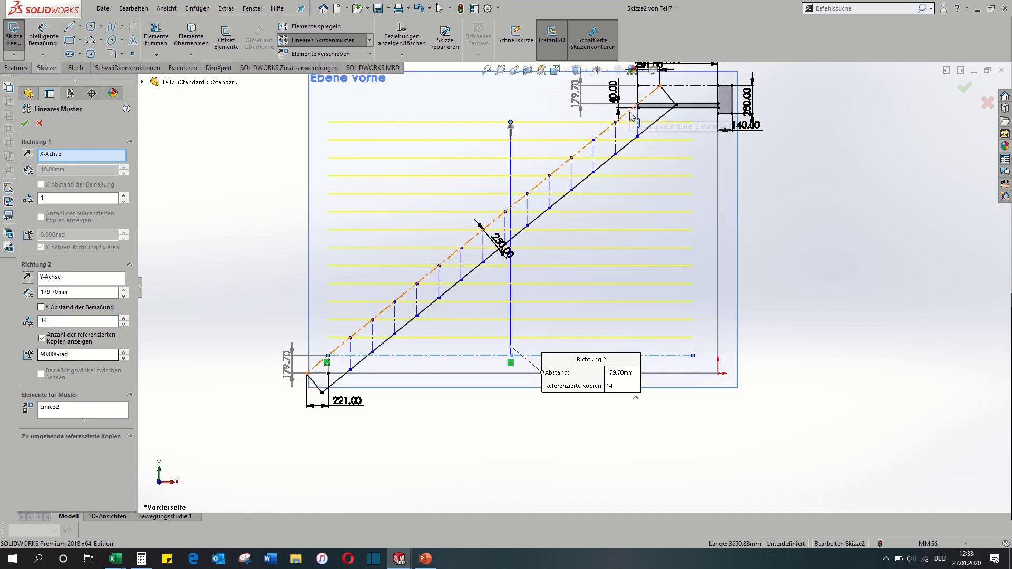
scroll(570, 192, "down", 3)
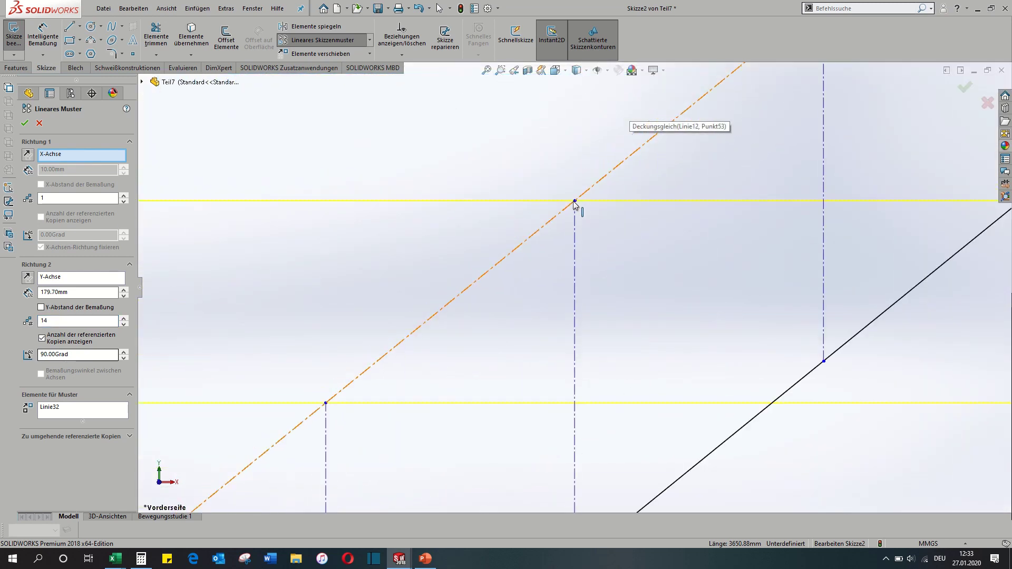
left_click(25, 124)
scroll(437, 342, "up", 9)
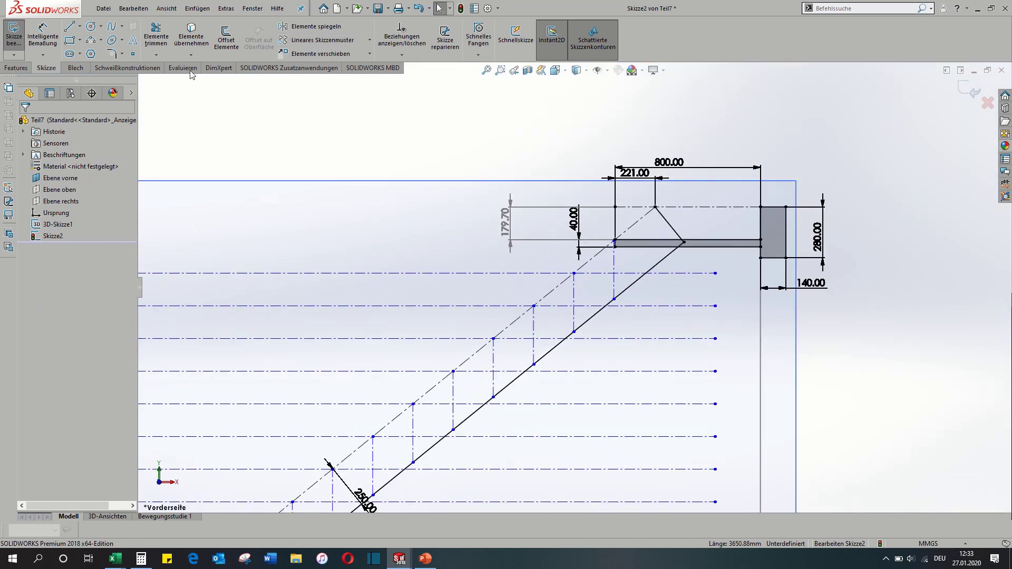
left_click(157, 37)
Power-trim the horizontal lines' right ends and the long bottom line back to the diagonals.
scroll(406, 306, "up", 3)
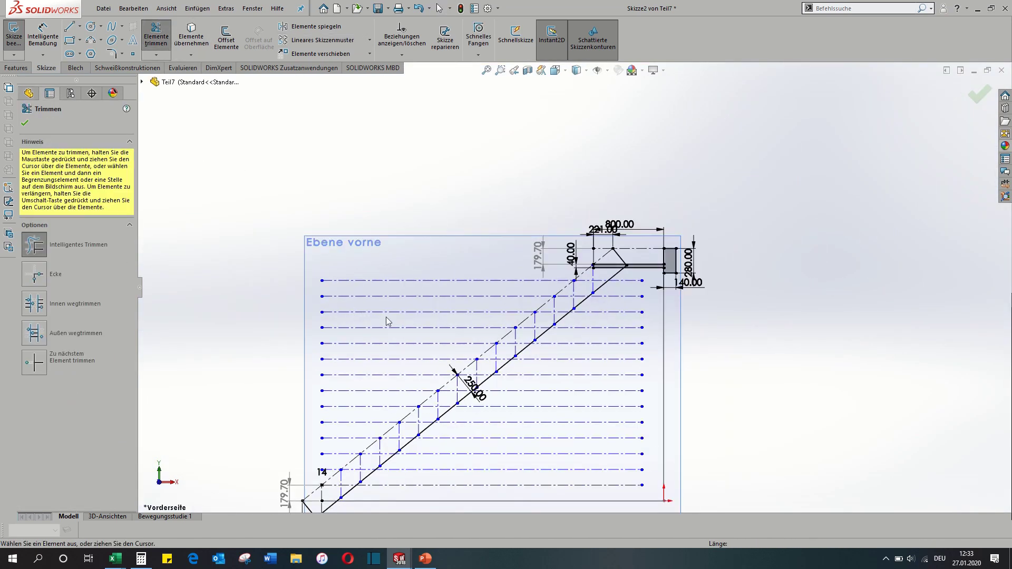
mouse_move(388, 321)
left_mouse_down()
mouse_move(329, 422)
mouse_move(328, 335)
mouse_move(382, 248)
left_mouse_up()
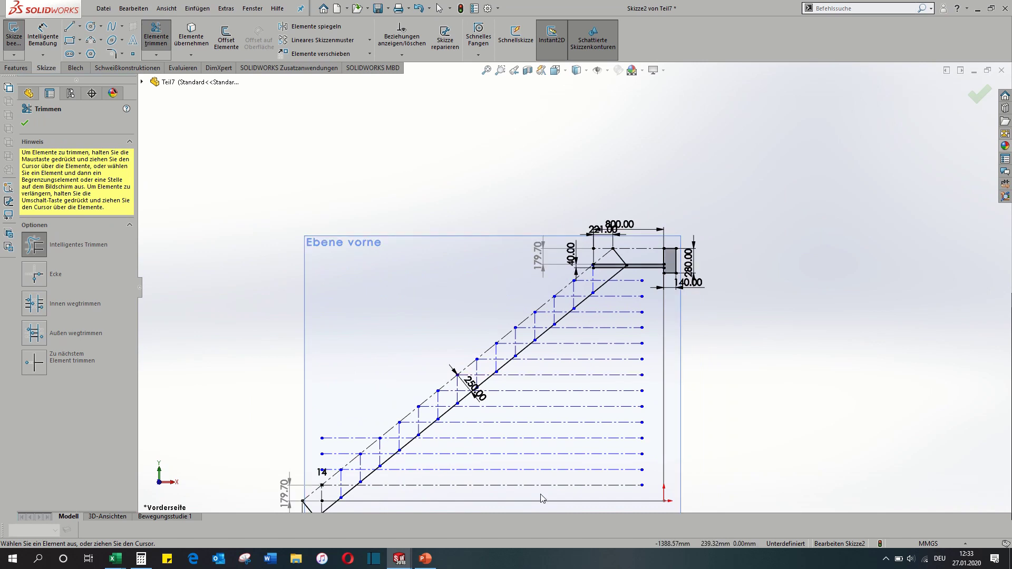
left_click_drag(530, 481, 580, 356)
left_click_drag(624, 289, 625, 276)
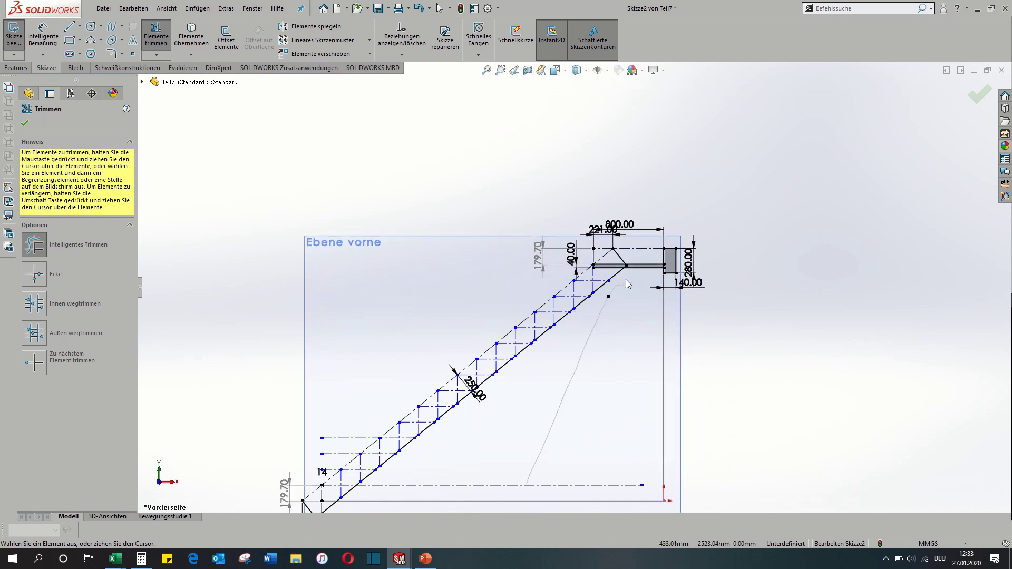
mouse_move(561, 467)
left_mouse_down()
mouse_move(540, 514)
mouse_move(333, 437)
left_mouse_up()
scroll(333, 437, "down", 3)
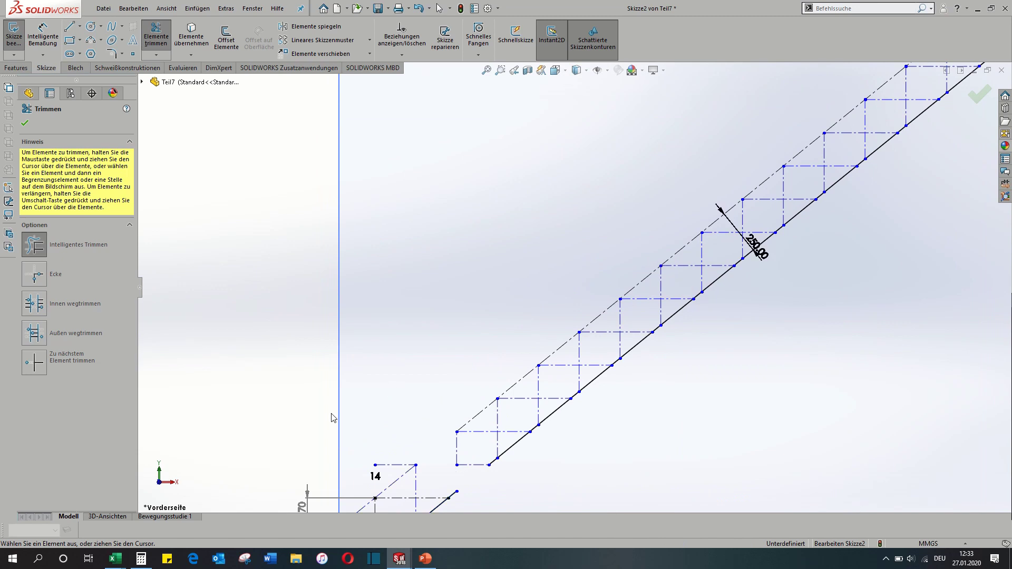
key("Escape")
Trim the remaining short line stubs left of the lower diagonal and confirm the trim.
key("f")
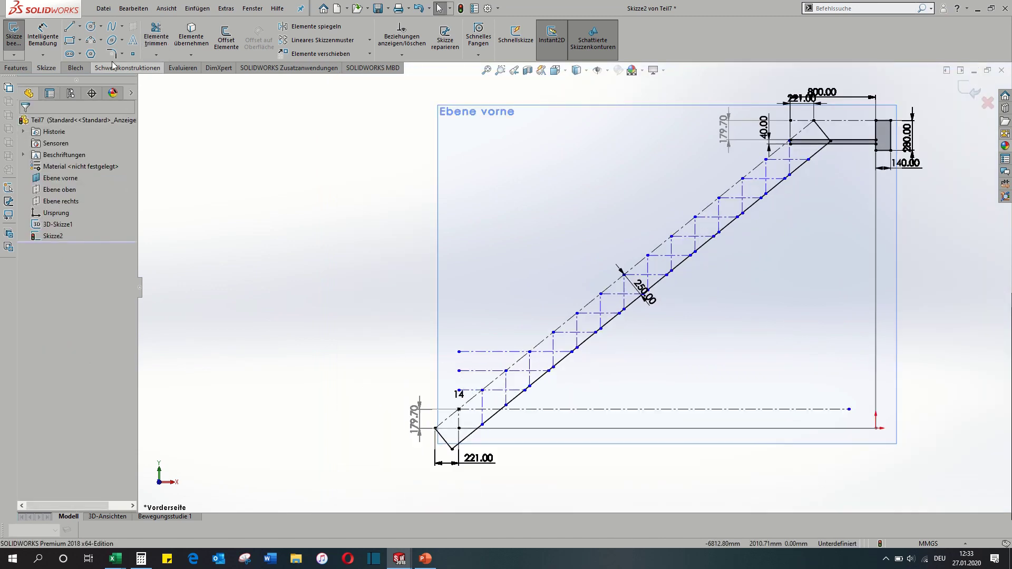
left_click(156, 37)
left_click_drag(614, 375, 595, 434)
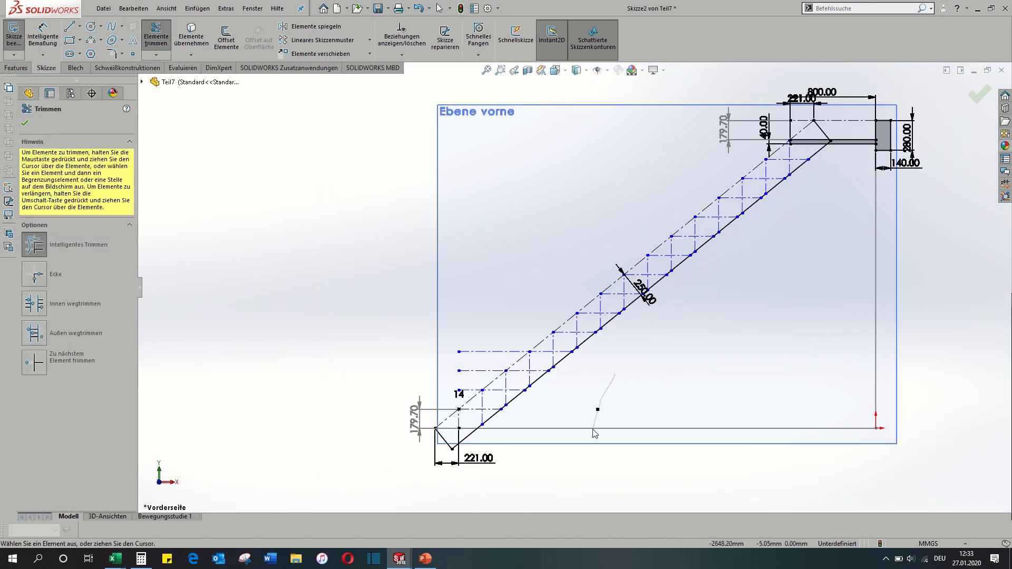
mouse_move(477, 360)
left_mouse_down()
mouse_move(471, 394)
mouse_move(471, 349)
left_mouse_up()
scroll(531, 399, "down", 4)
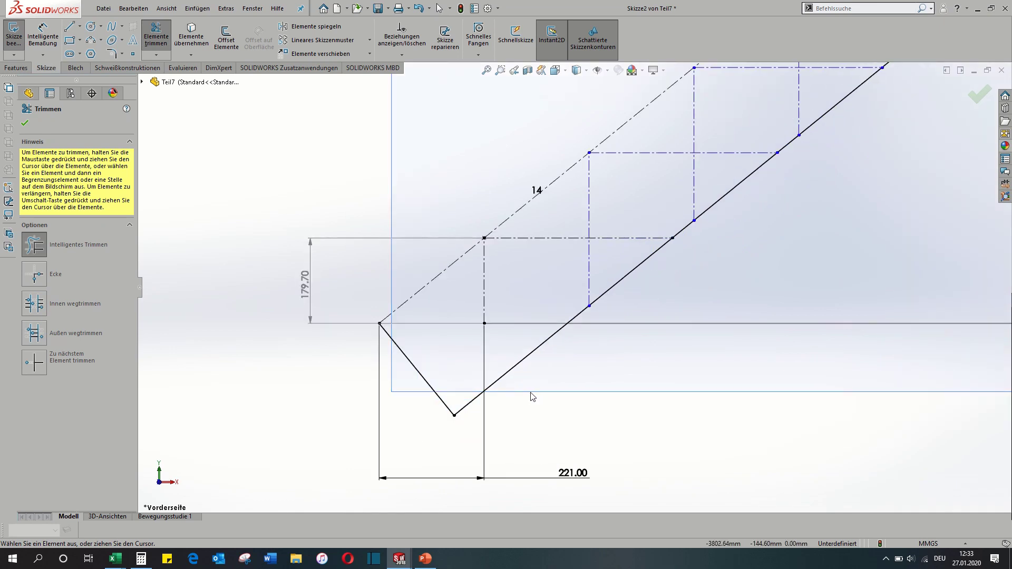
scroll(521, 390, "up", 2)
left_click(24, 125)
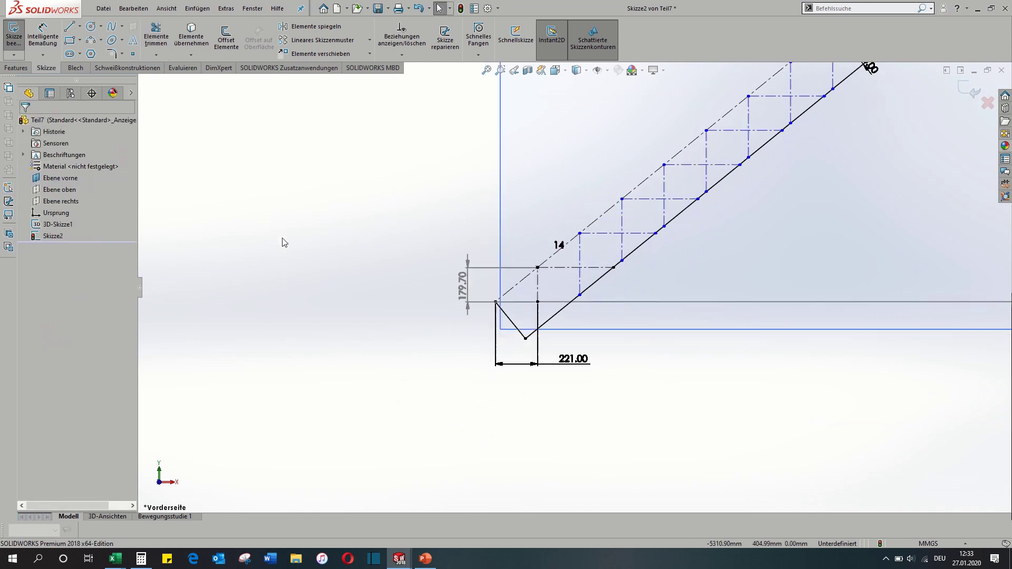
scroll(580, 296, "up", 5)
scroll(691, 211, "down", 3)
Draw corner rectangles on the top four treads between the stair diagonals.
scroll(627, 216, "down", 3)
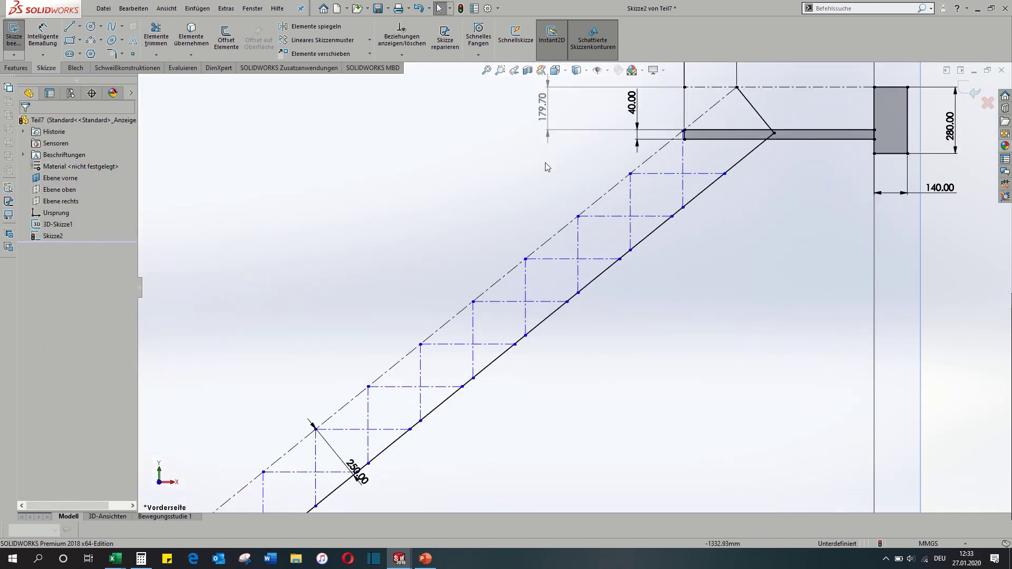
left_click(70, 41)
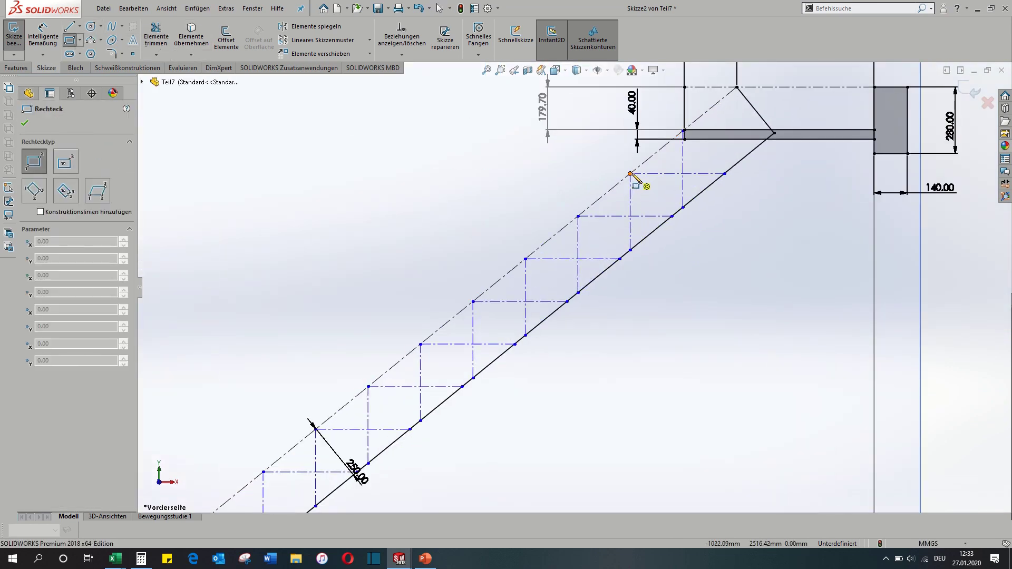
left_click(630, 174)
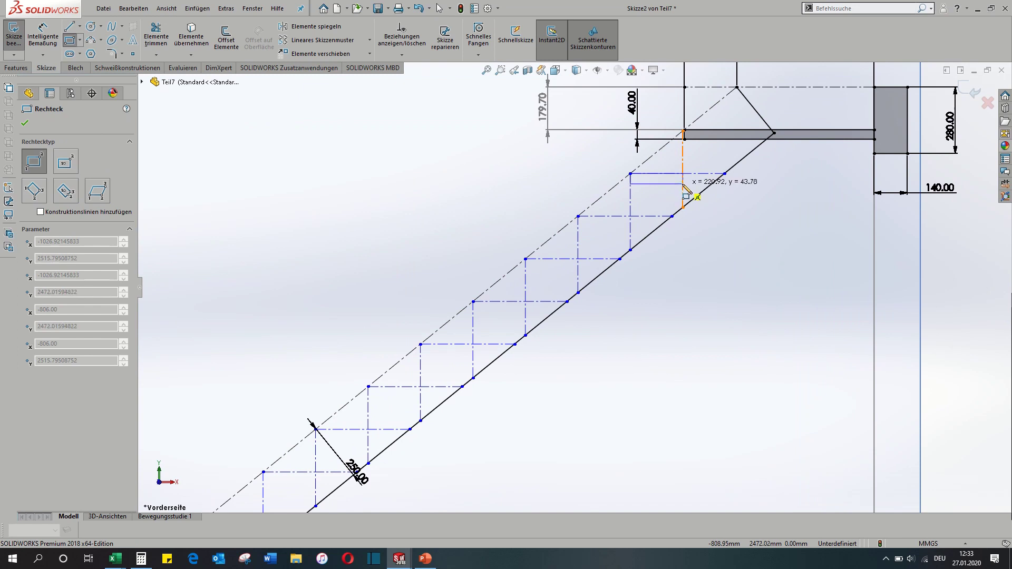
left_click(684, 184)
left_click(578, 216)
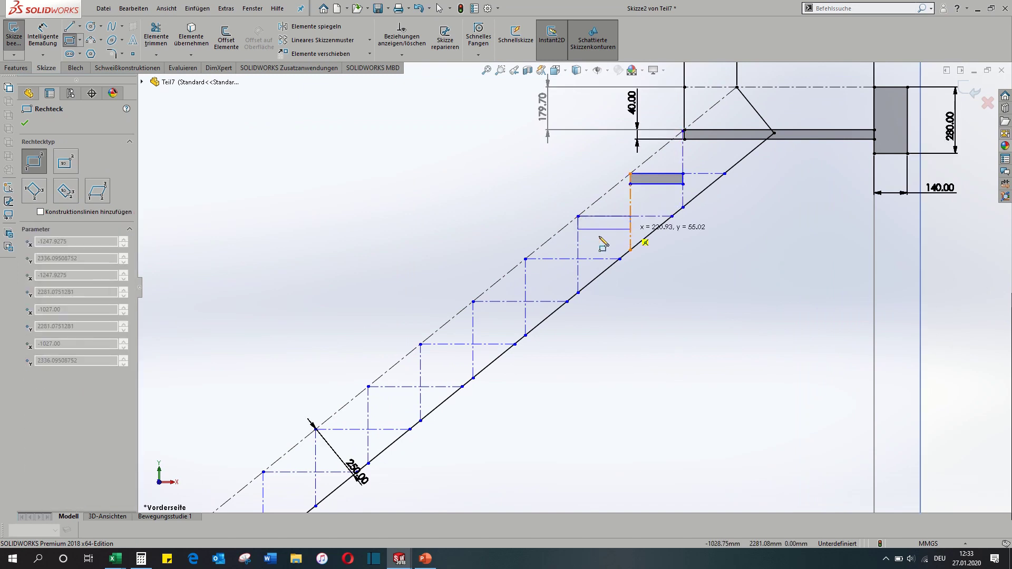
left_click(630, 229)
left_click(525, 259)
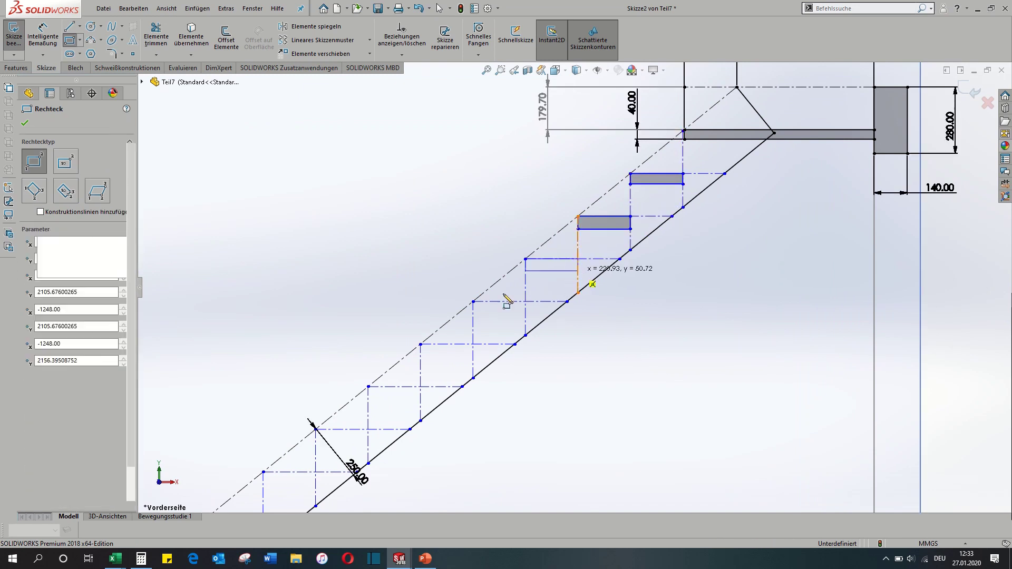
left_click(473, 302)
left_click(525, 311)
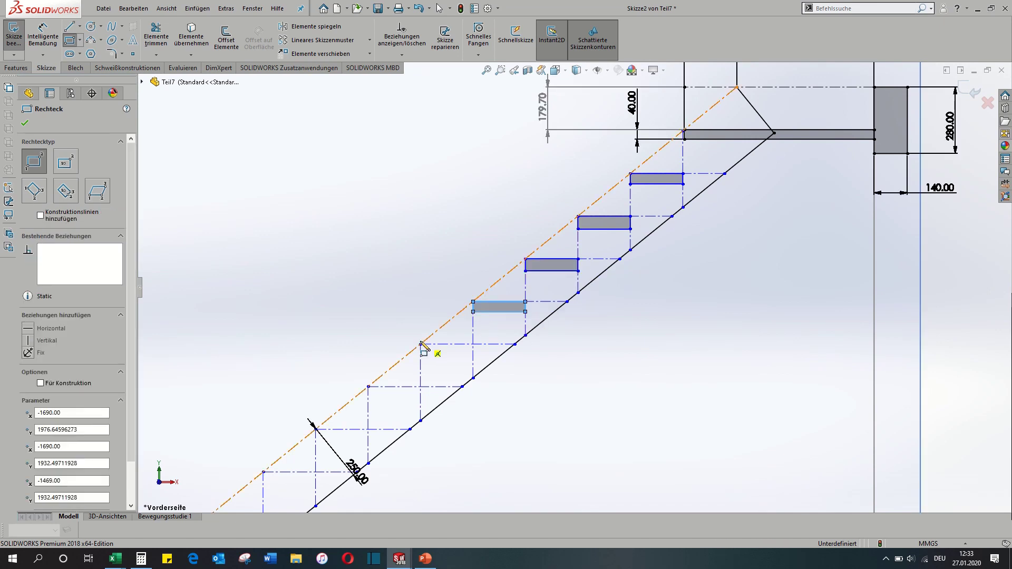
left_click(420, 344)
Continue drawing tread rectangles down the middle steps of the stair.
left_click(473, 356)
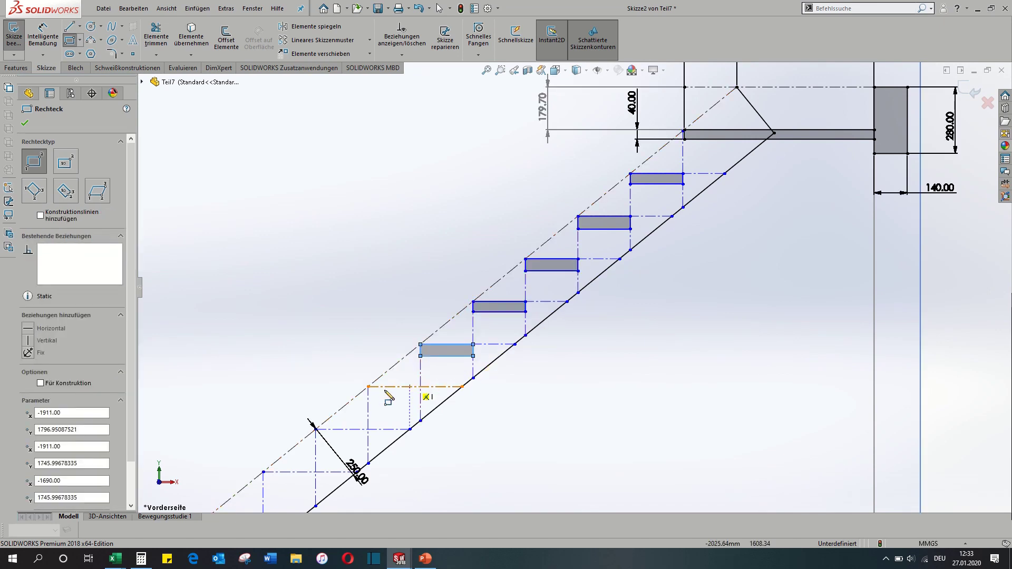
left_click(368, 386)
left_click(420, 398)
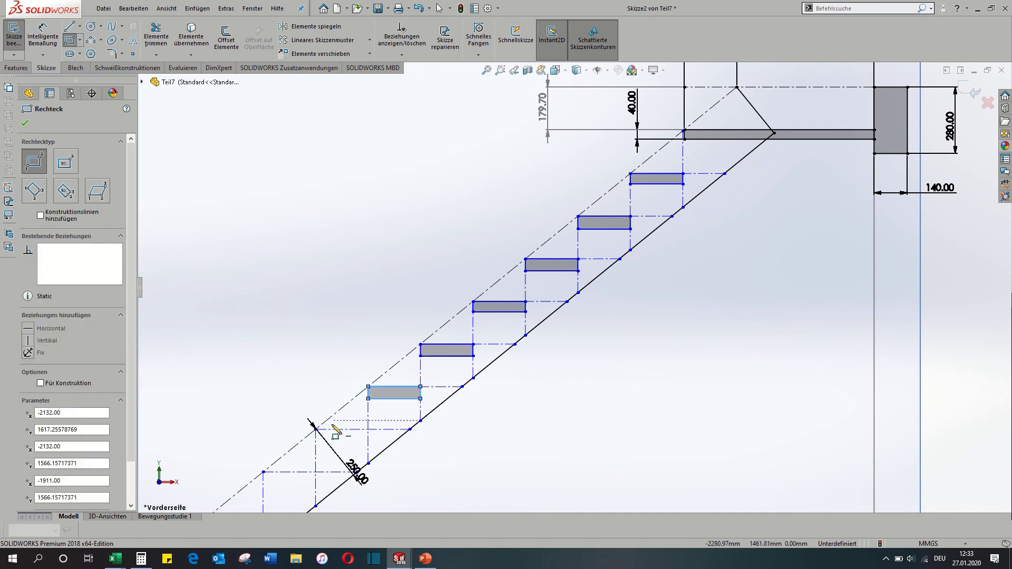
left_click(315, 429)
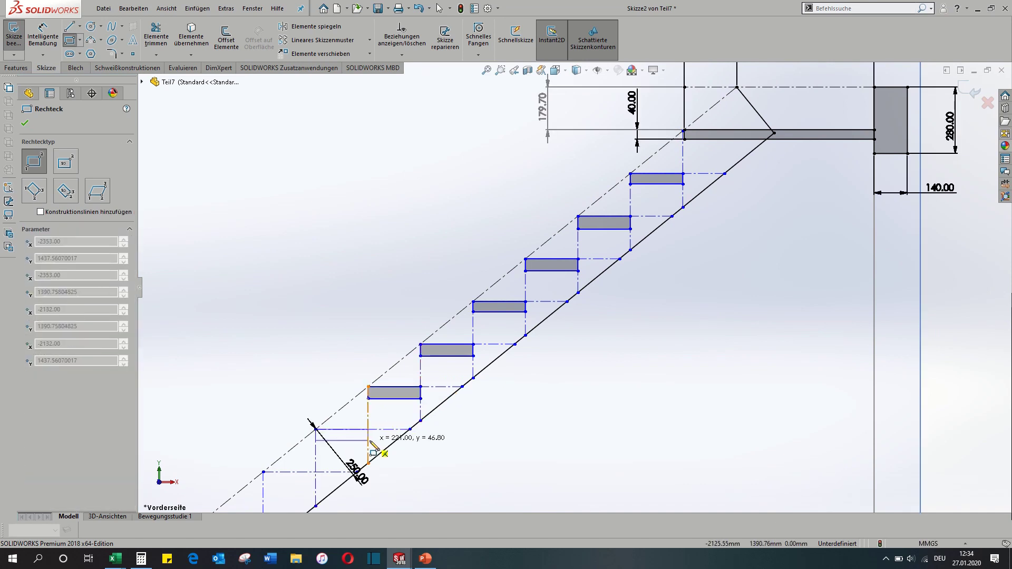
left_click(368, 440)
left_click(263, 472)
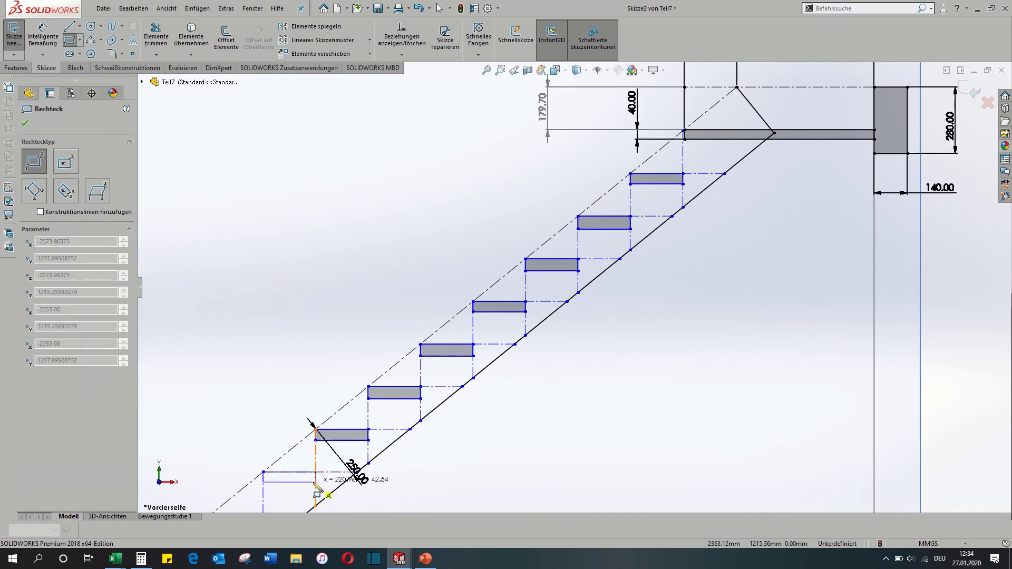
scroll(318, 493, "up", 3)
scroll(425, 400, "down", 5)
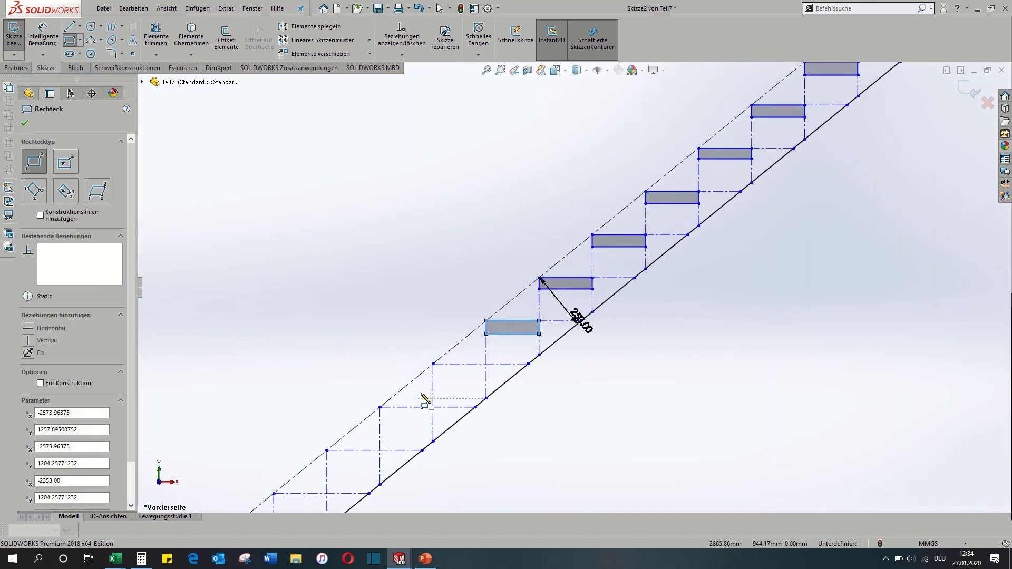
left_click(530, 361)
left_click(377, 404)
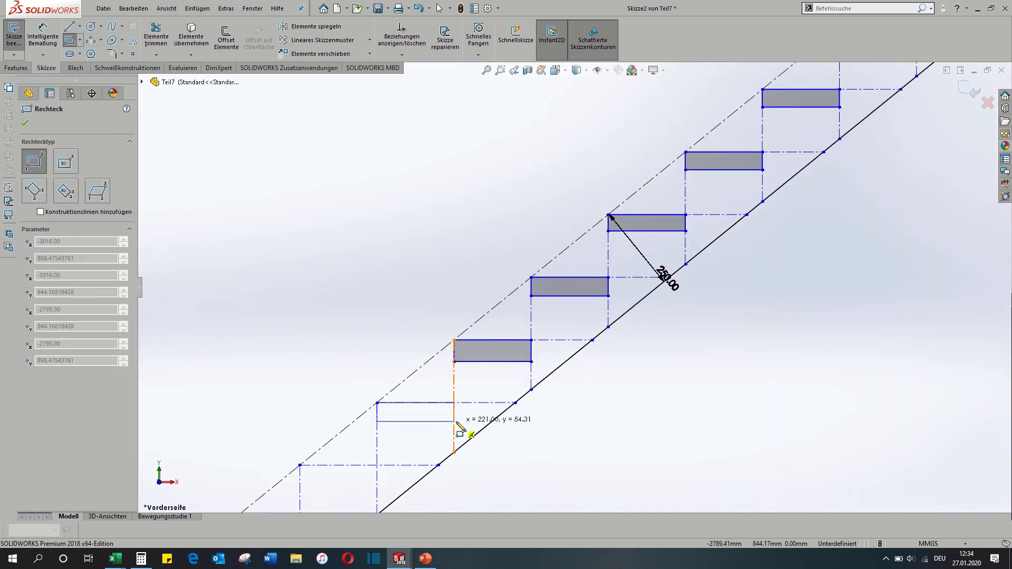
left_click(454, 422)
left_click(300, 465)
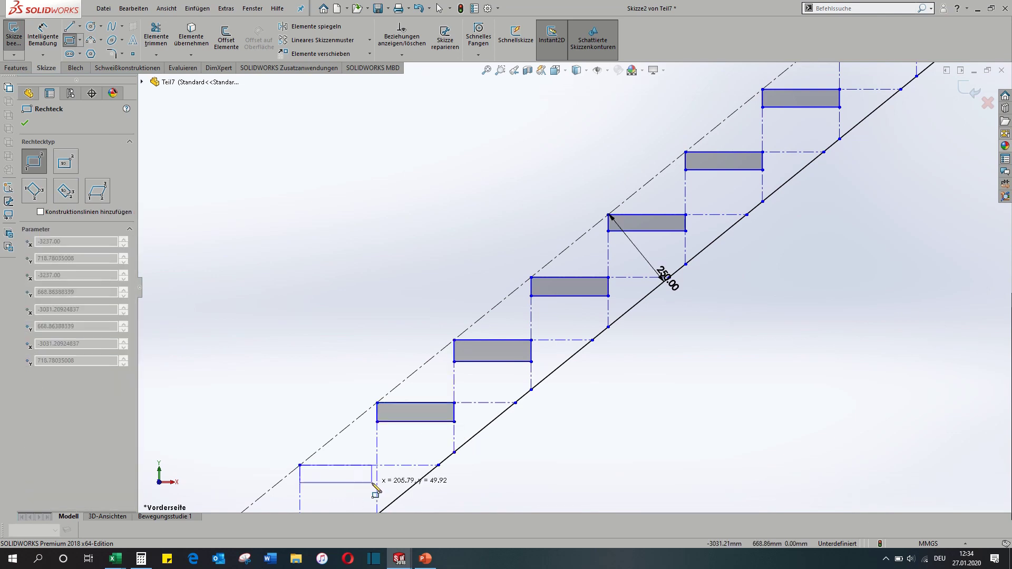
left_click(377, 484)
Draw tread rectangles on the lower steps and begin one on the lowest step.
key("f")
scroll(375, 436, "down", 5)
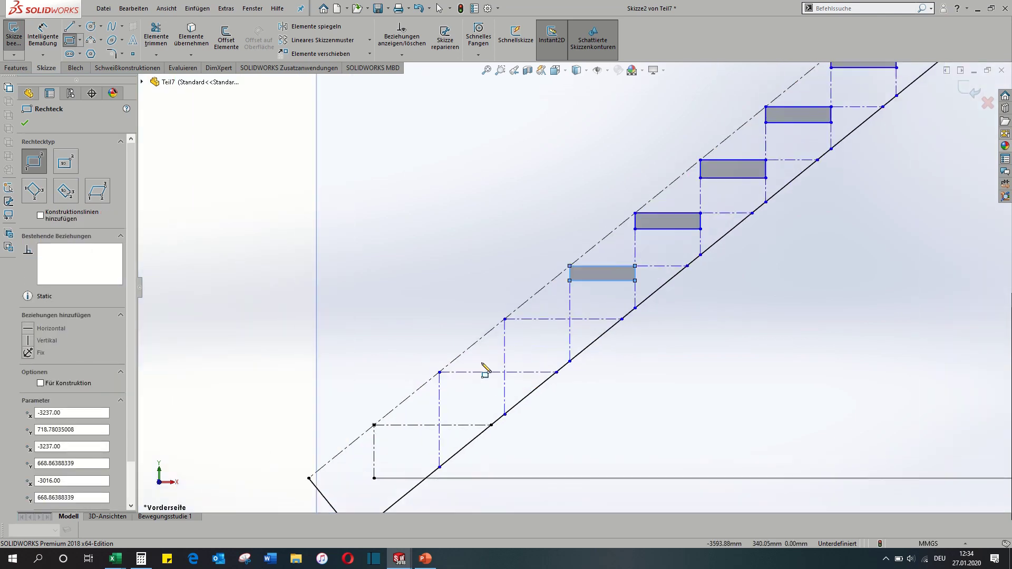
left_click(433, 384)
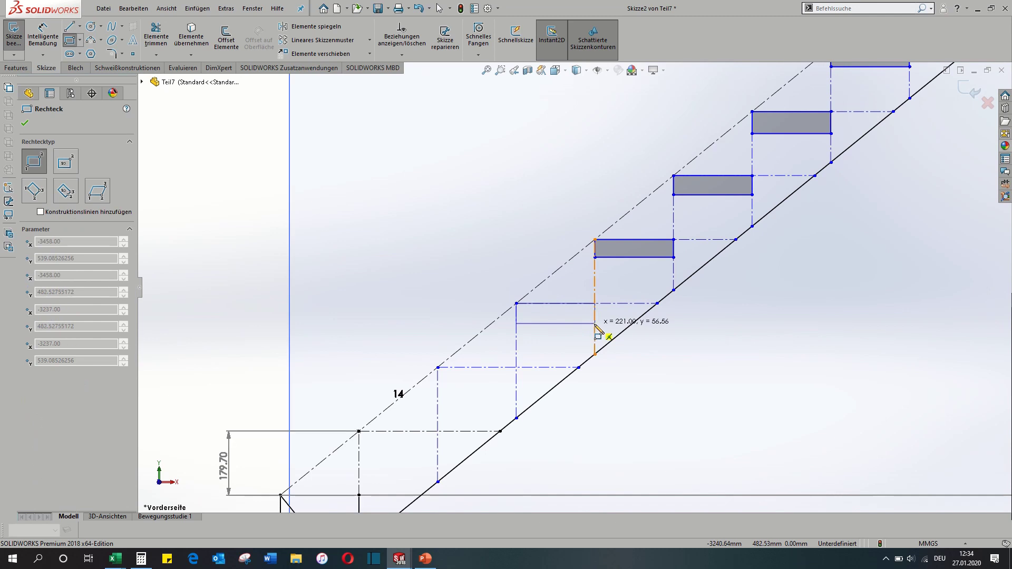
left_click(595, 324)
left_click(438, 368)
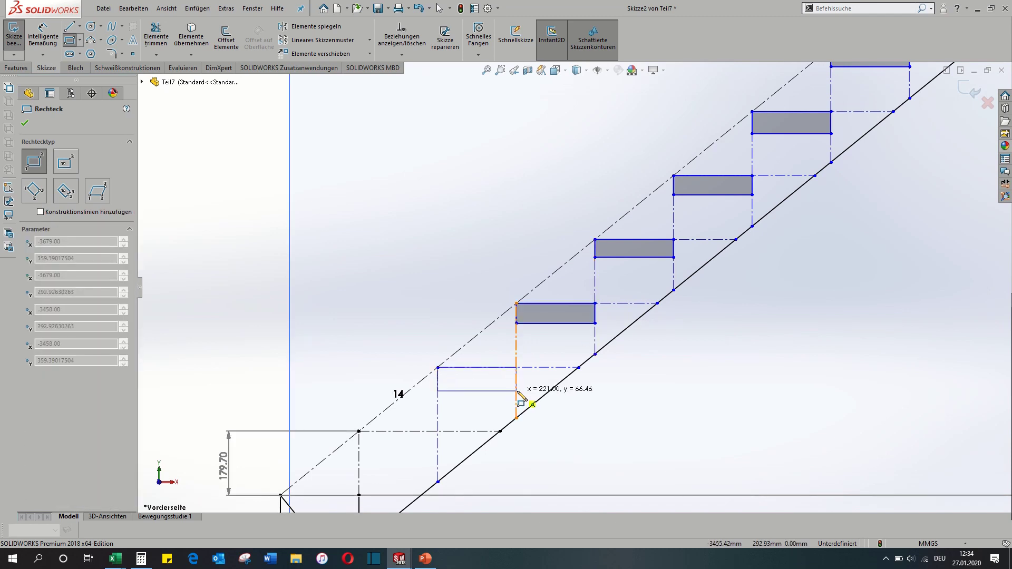
left_click(516, 390)
left_click(359, 431)
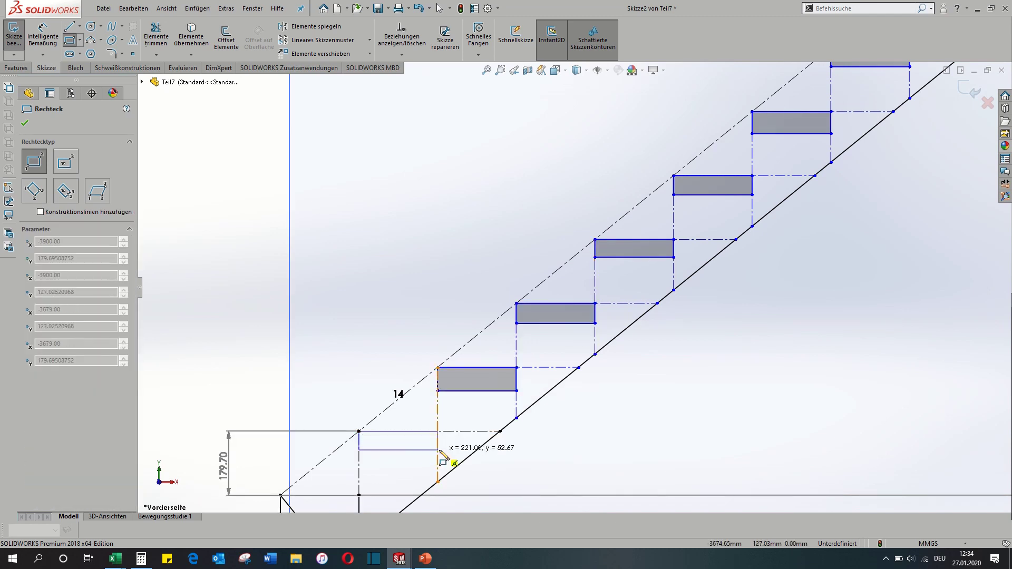
left_click(437, 447)
scroll(496, 414, "up", 4)
key("Escape")
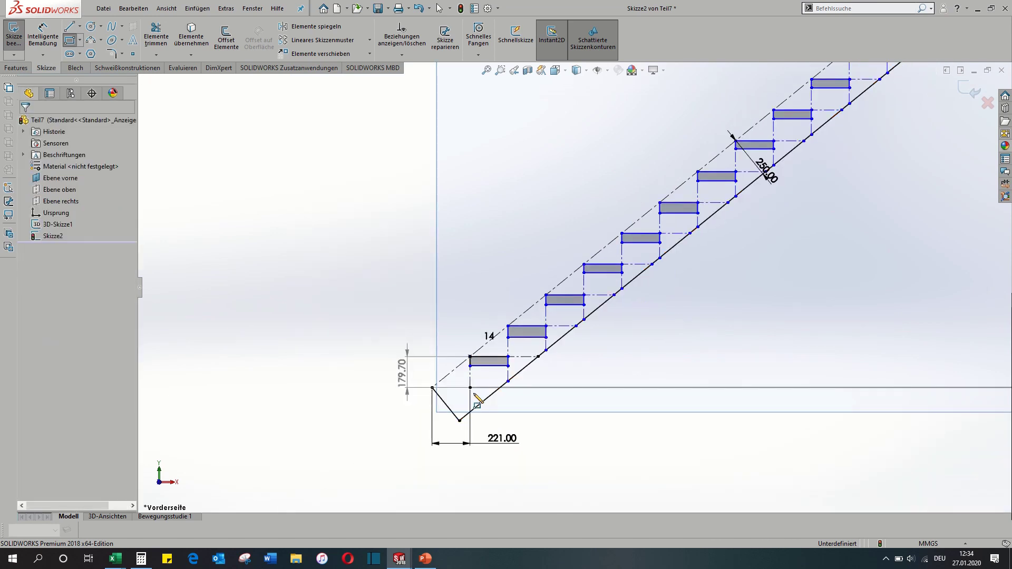
left_click(71, 41)
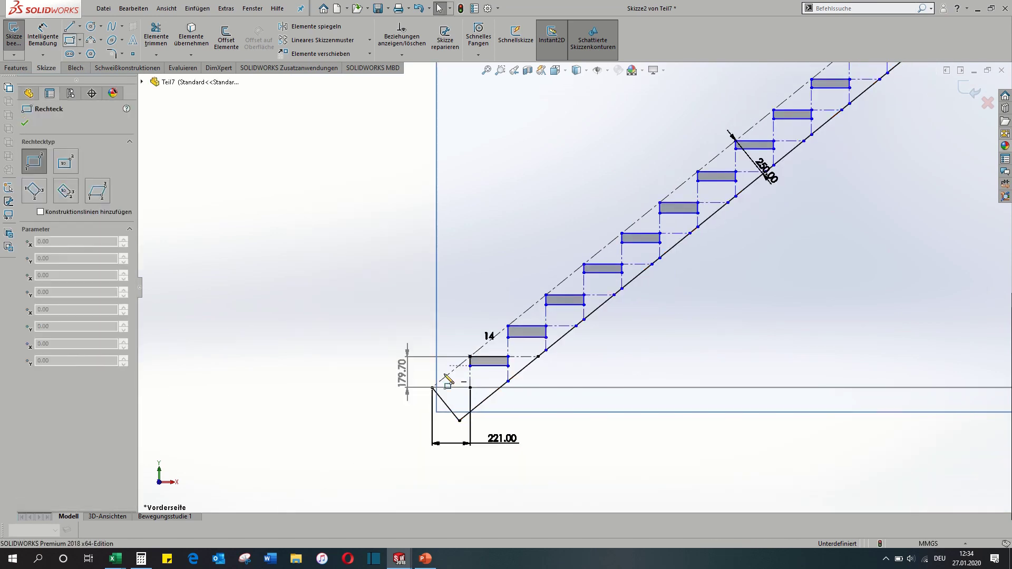
left_click(470, 387)
Complete the slab rectangle left of the lowest step, then return to Front view (Ctrl+1).
left_click(229, 461)
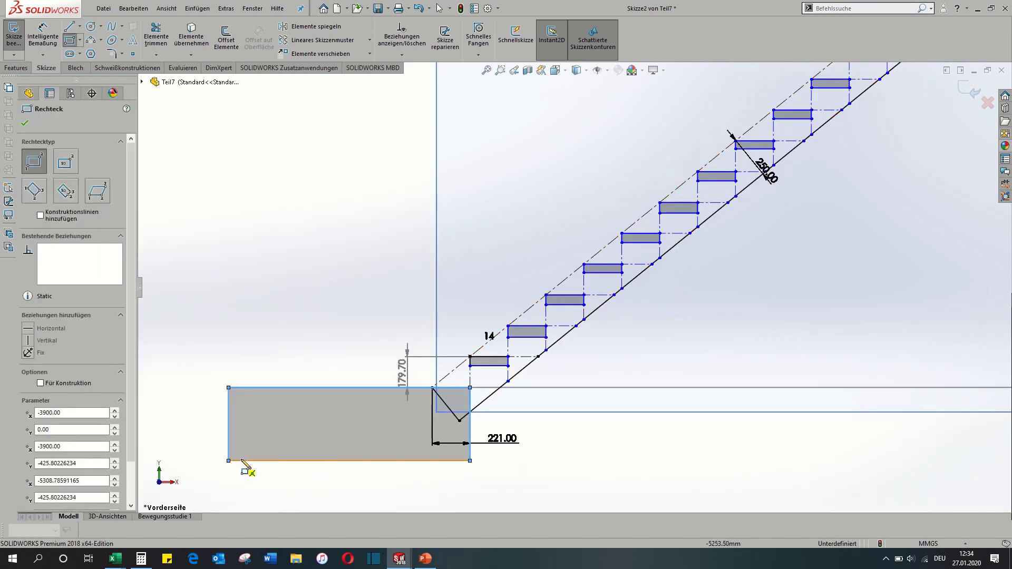
key("Escape")
scroll(477, 337, "up", 5)
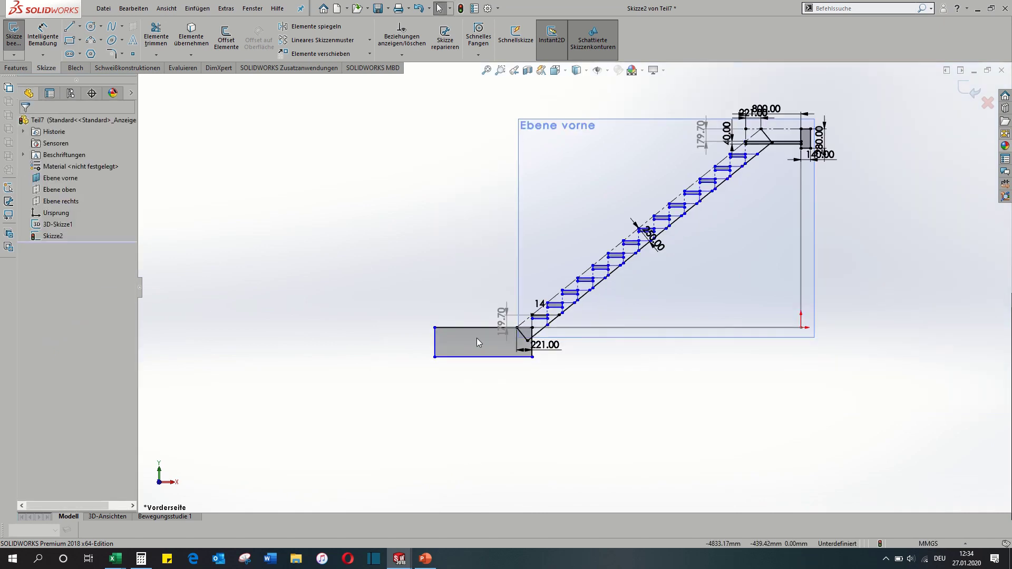
mouse_move(477, 337)
middle_mouse_down()
mouse_move(488, 337)
mouse_move(498, 356)
middle_mouse_up()
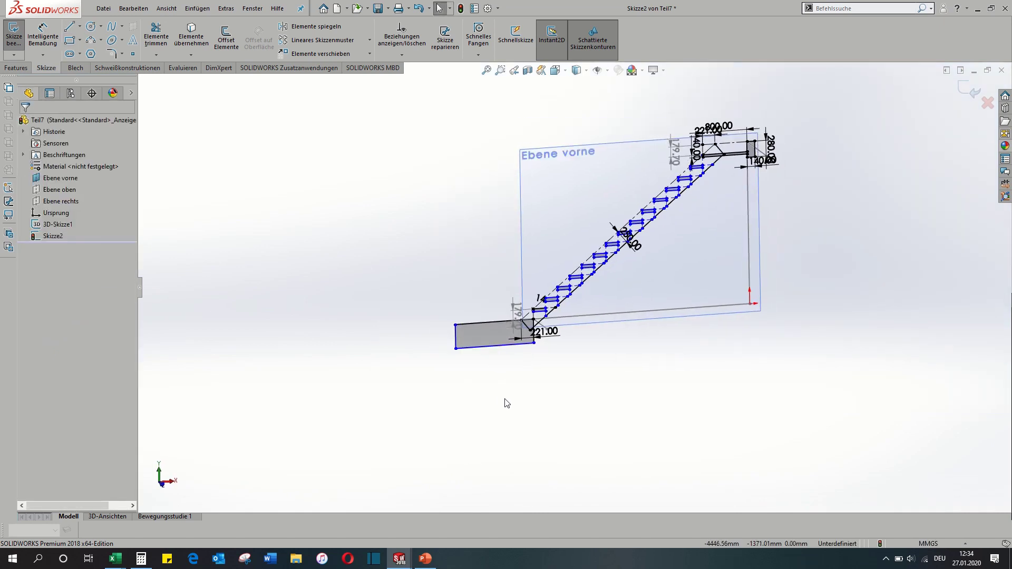
key("space")
key("ctrl+1")
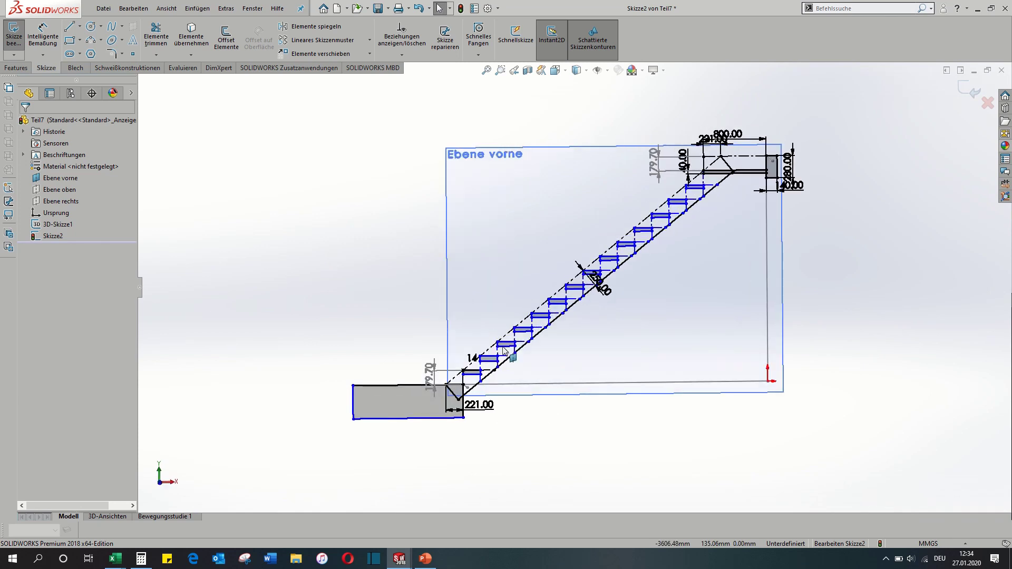
scroll(454, 406, "down", 5)
scroll(449, 379, "down", 1)
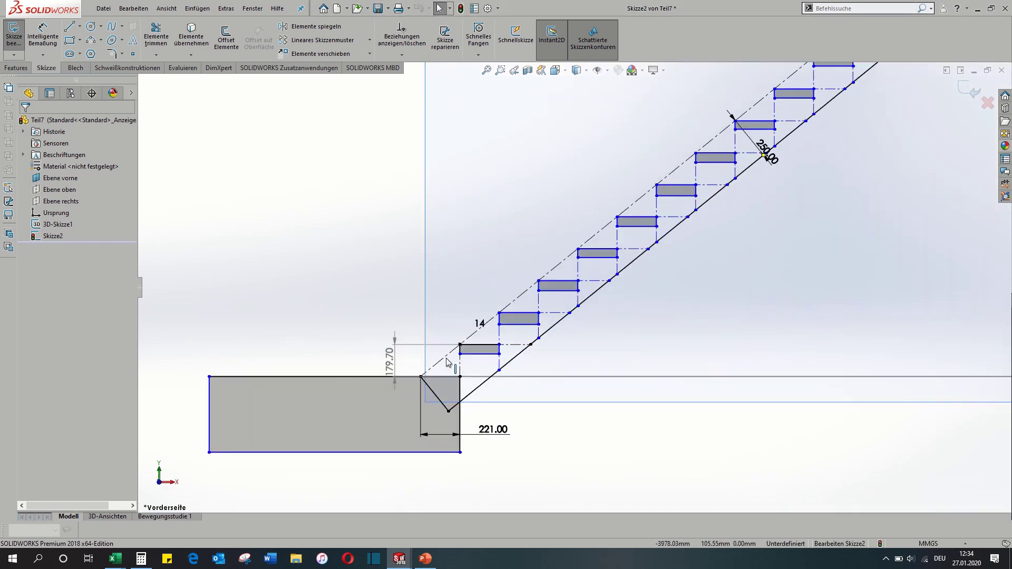
Dimension the lowest tread's left edge to a 35 mm height.
key("d")
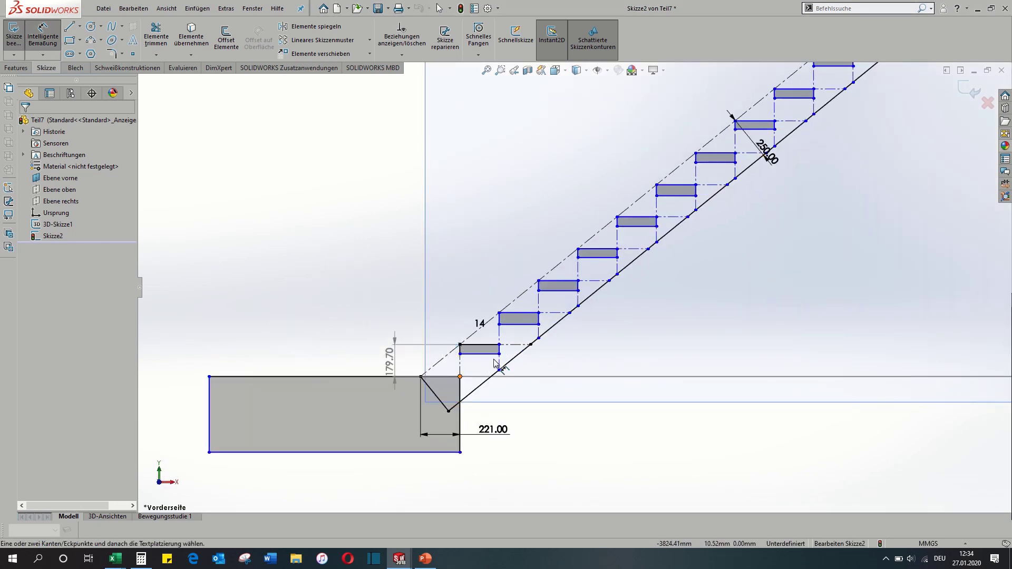
scroll(461, 369, "down", 6)
scroll(462, 293, "down", 1)
left_click(455, 270)
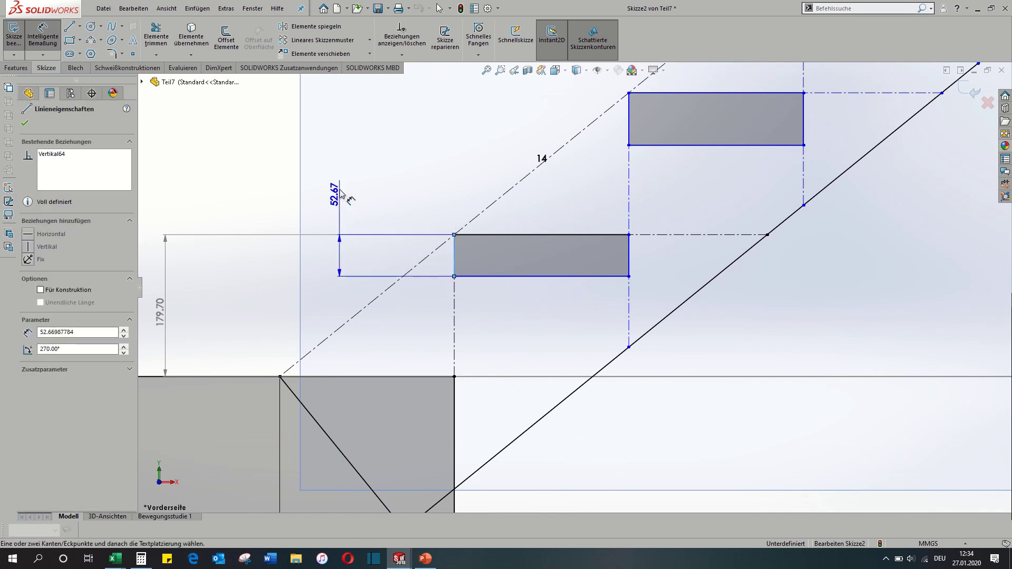
left_click(340, 179)
type("3")
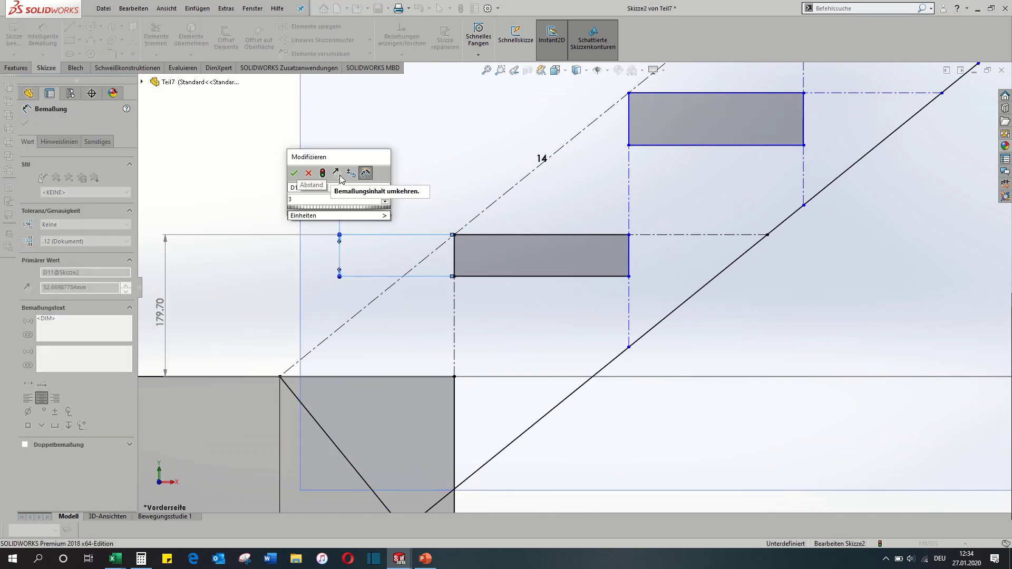
key("BackSpace")
type("40")
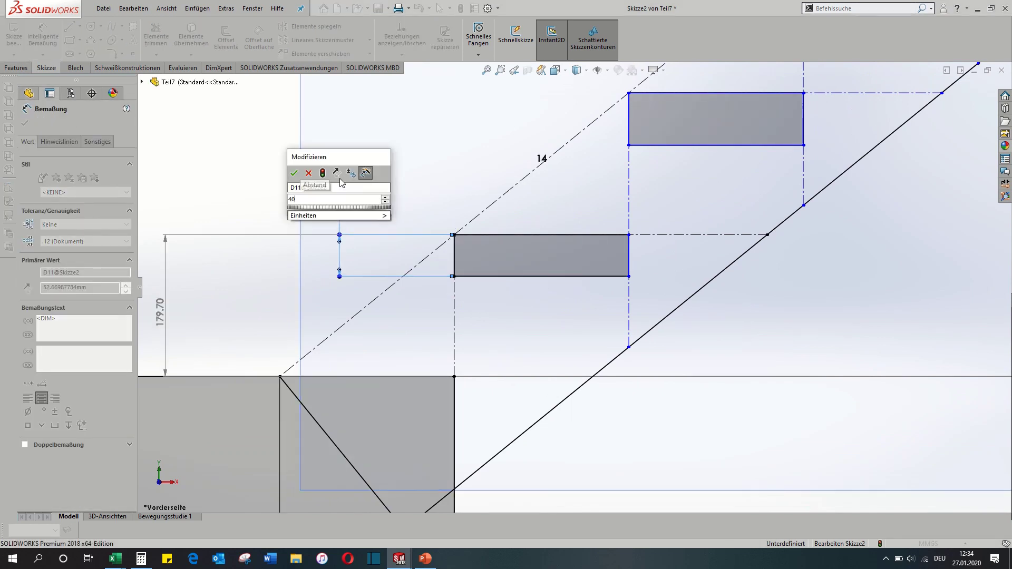
key("BackSpace")
key("BackSpace")
type("35")
key("Return")
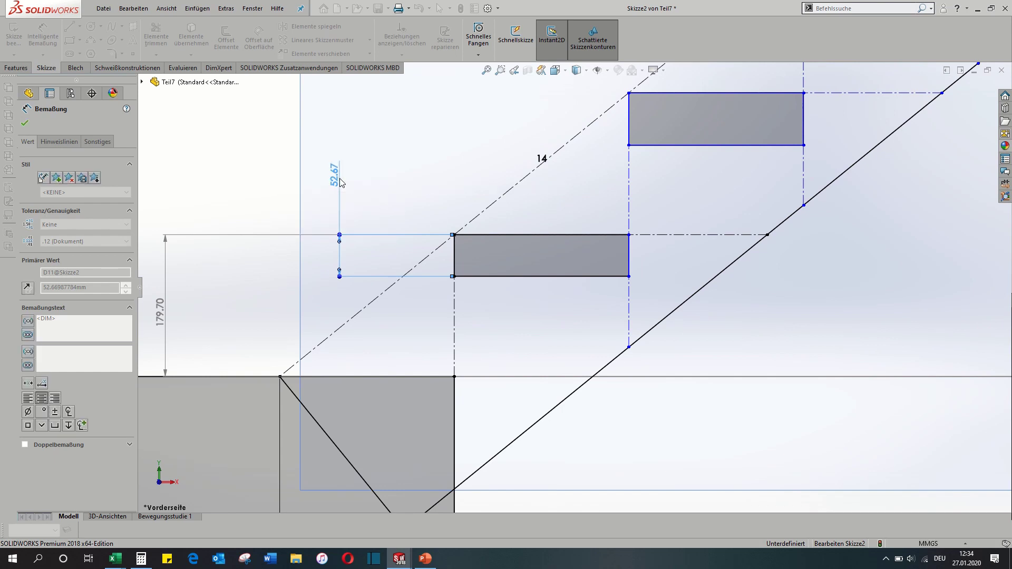
left_click(454, 254)
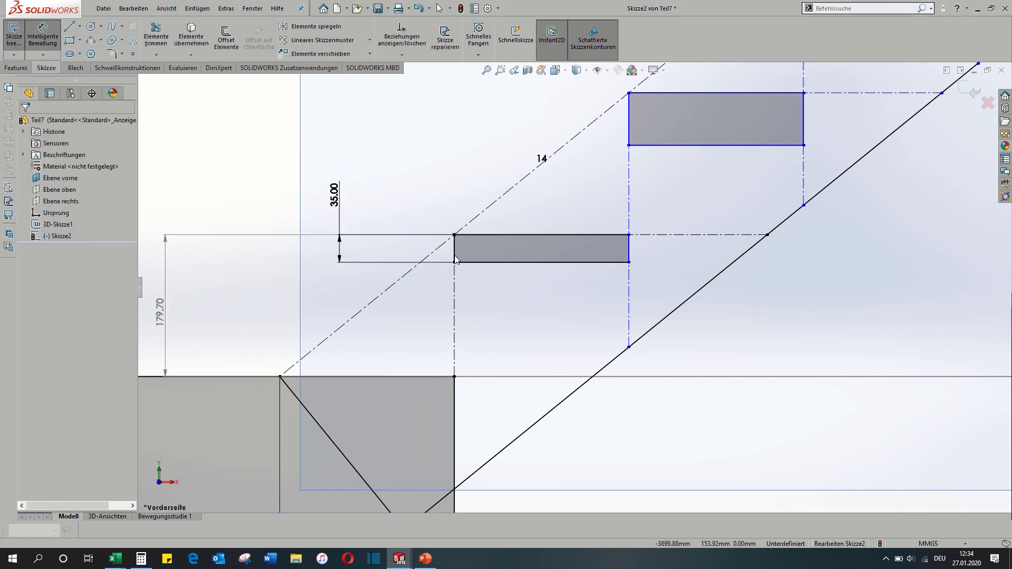
Add the left edges of the lower and middle tread rectangles to the selection.
left_click(630, 131, "ctrl")
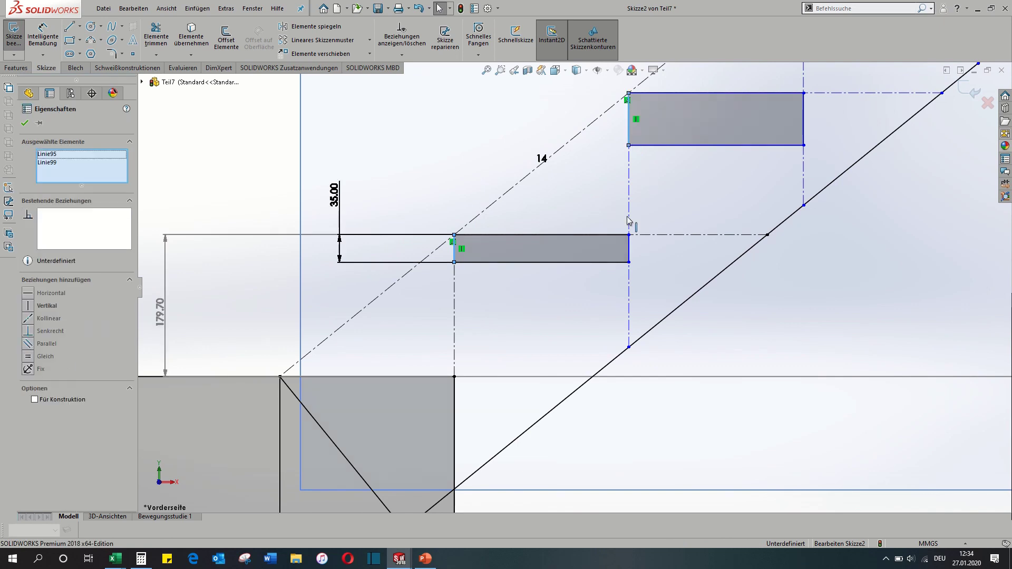
scroll(633, 226, "up", 2)
left_click(734, 74, "ctrl")
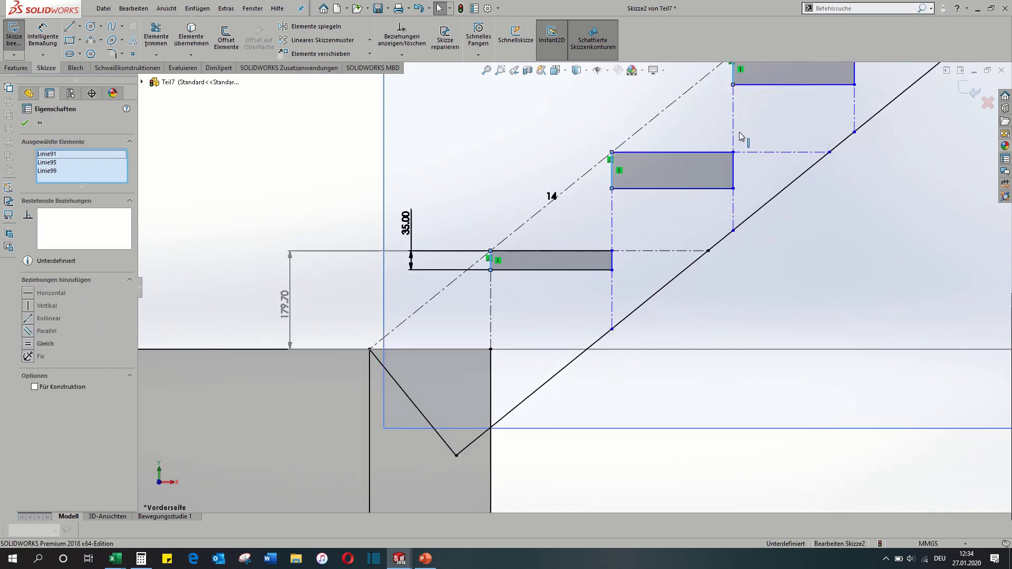
scroll(734, 106, "up", 2)
scroll(733, 145, "down", 3)
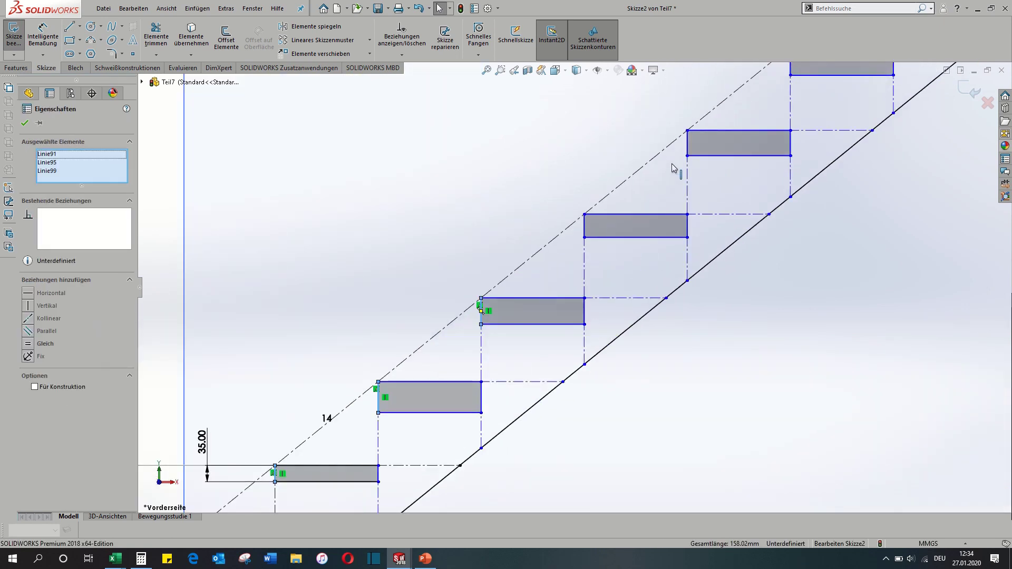
left_click(584, 226, "ctrl")
left_click(687, 142, "ctrl")
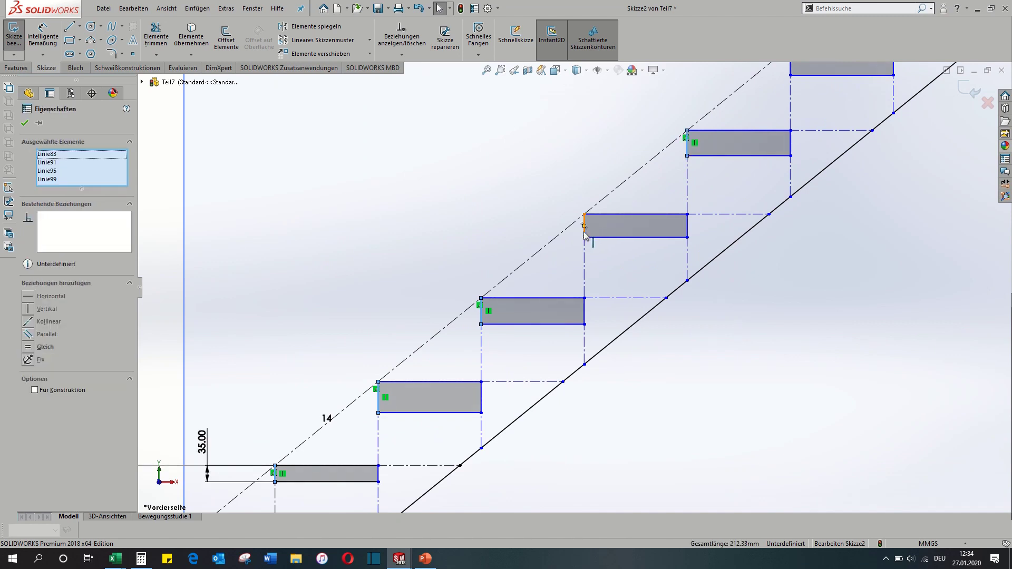
left_click(791, 74, "ctrl")
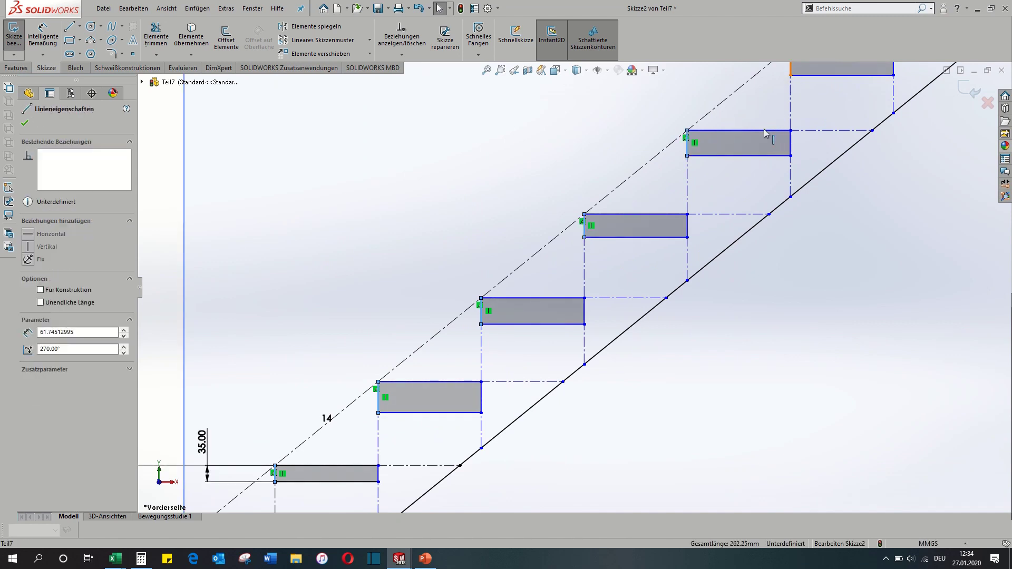
scroll(770, 116, "up", 5)
scroll(766, 121, "down", 5)
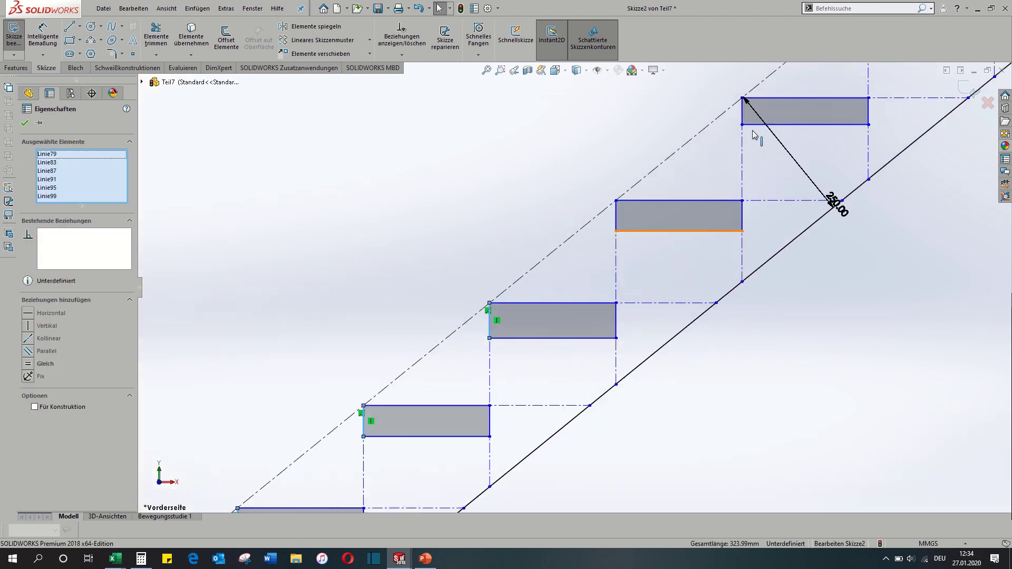
left_click(742, 110, "ctrl")
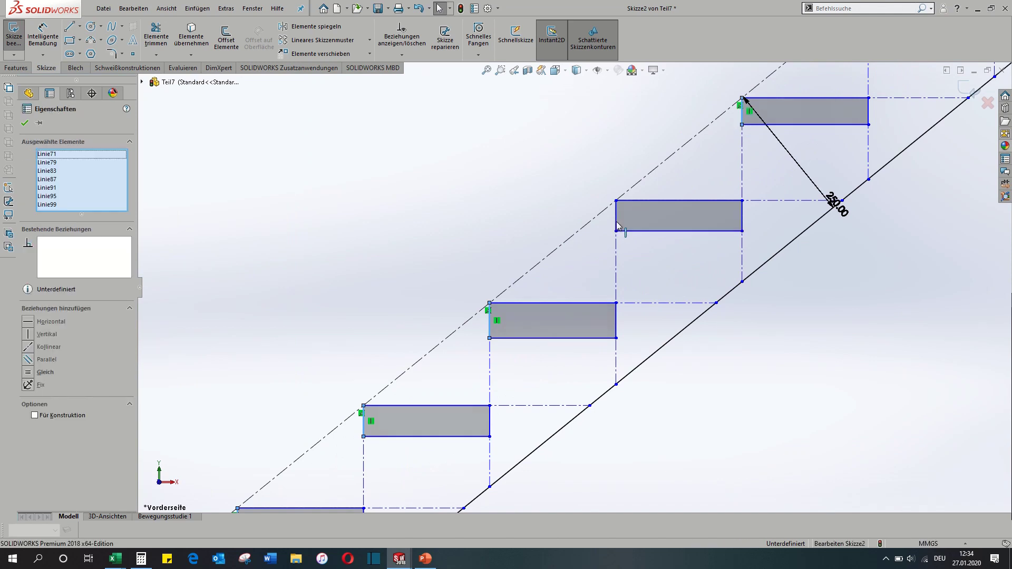
left_click(616, 216, "ctrl")
scroll(680, 222, "up", 3)
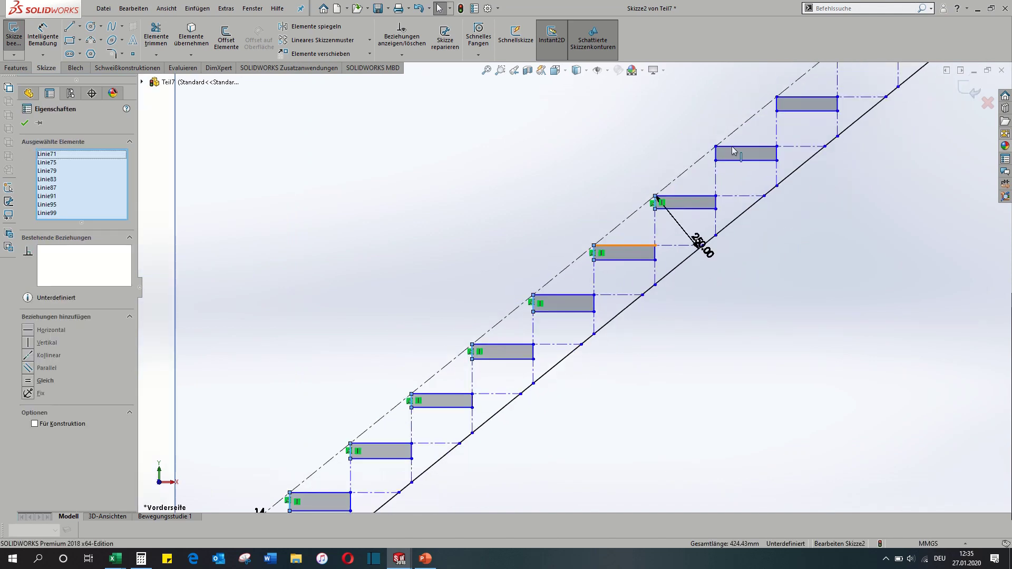
scroll(656, 248, "down", 2)
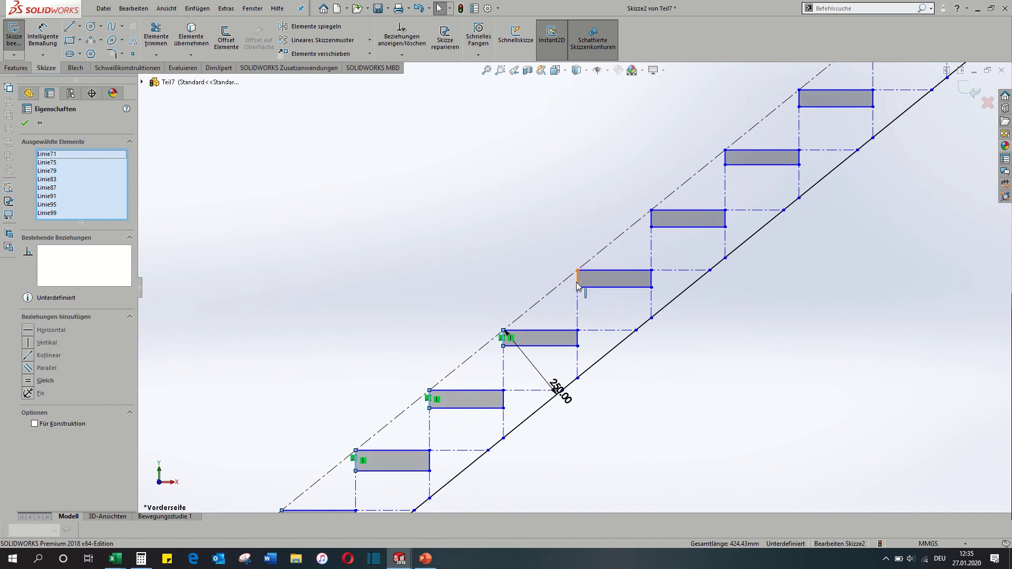
left_click(652, 219, "ctrl")
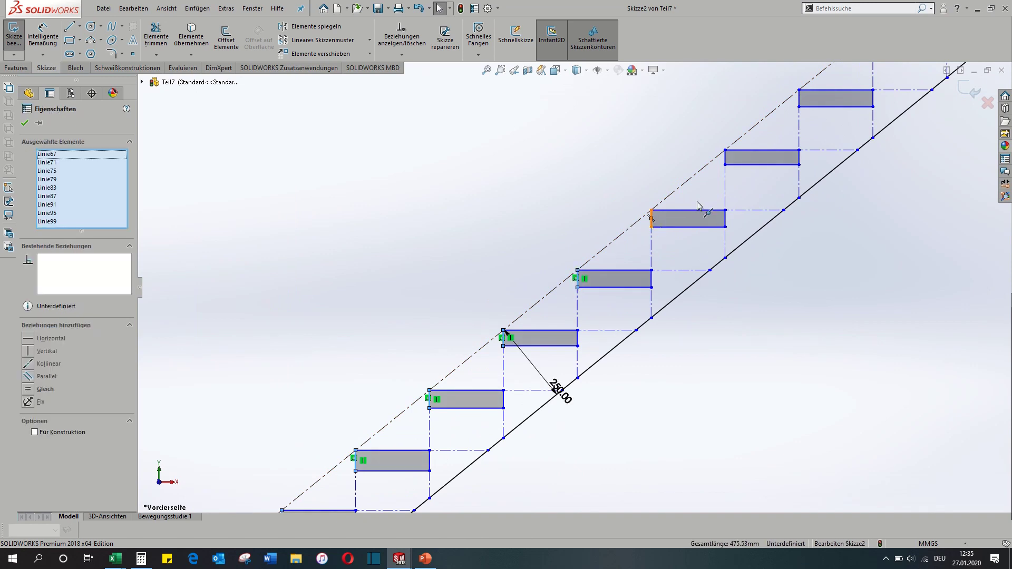
left_click(726, 164, "ctrl")
left_click(727, 160, "ctrl")
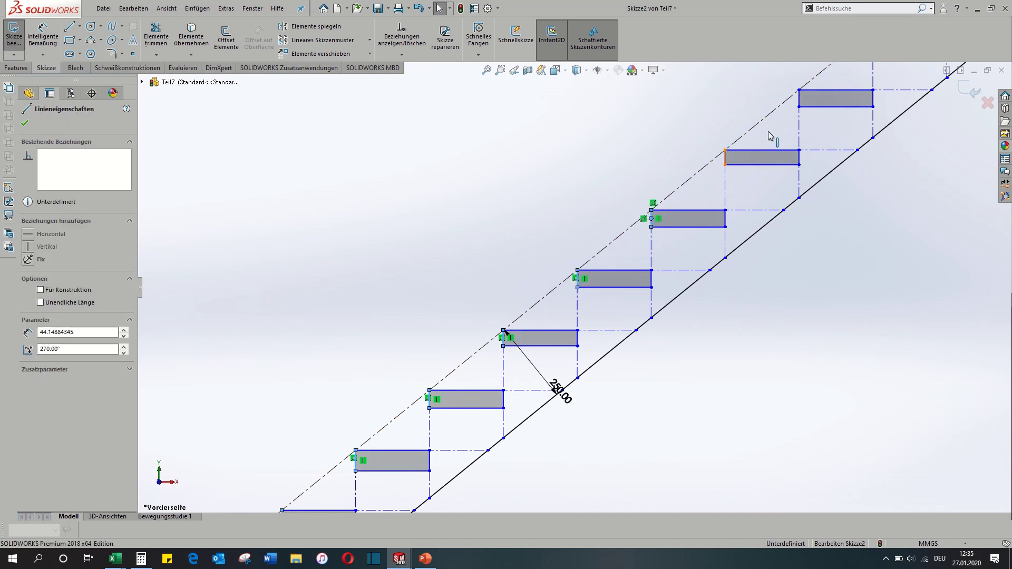
left_click(800, 103, "ctrl")
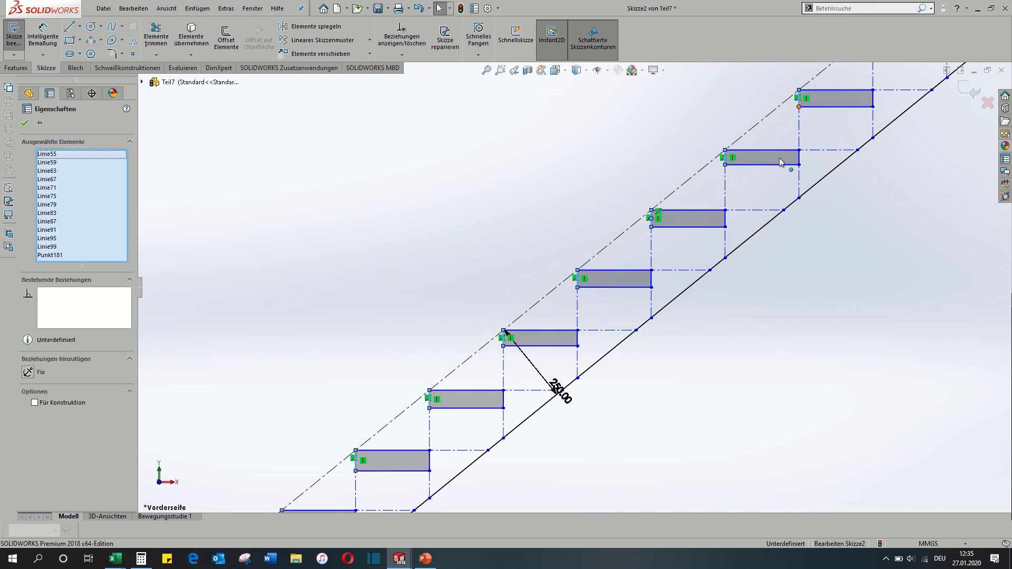
Add the upper treads' edges, remove the stray point, and apply an Equal (Gleich) relation.
middle_click_drag(787, 159, 694, 171, "ctrl")
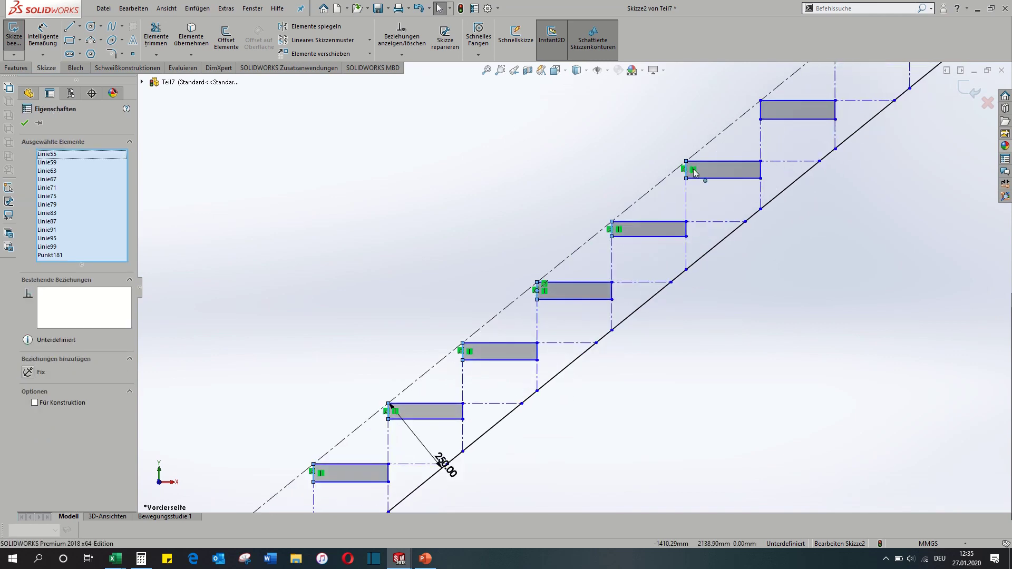
left_click(759, 127, "ctrl")
scroll(744, 169, "up", 3)
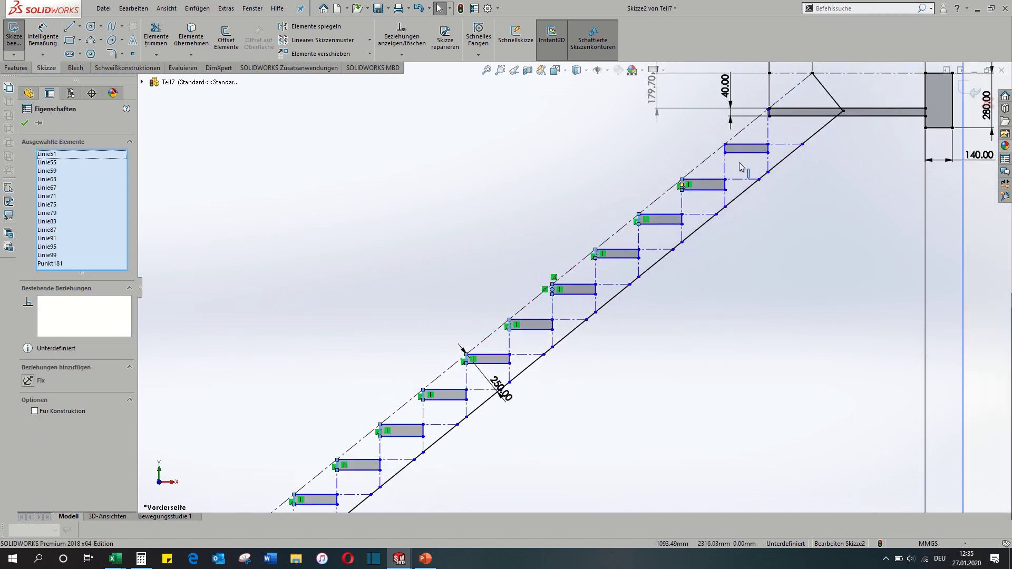
scroll(693, 168, "down", 3)
scroll(693, 168, "down", 3)
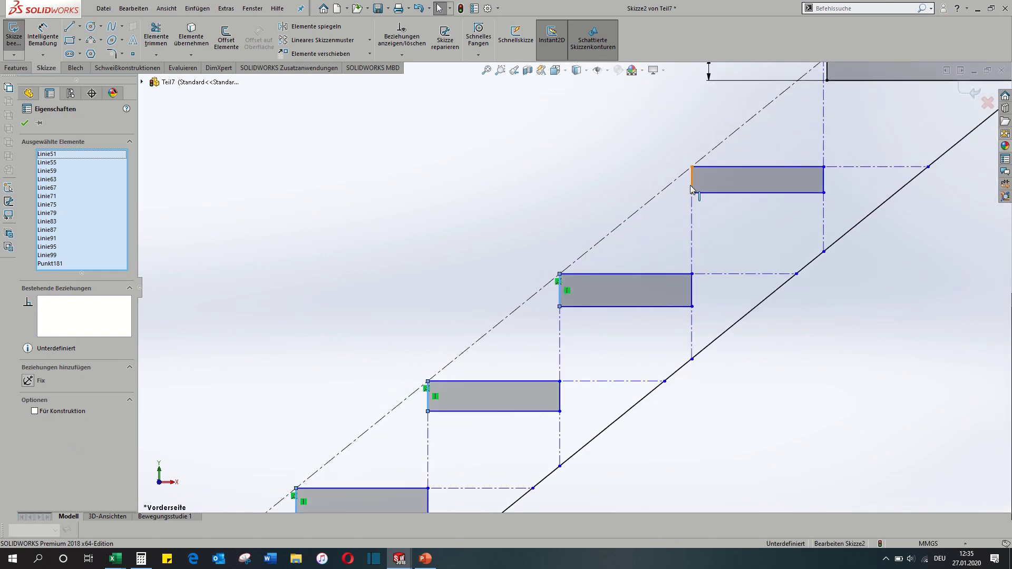
left_click(693, 187, "ctrl")
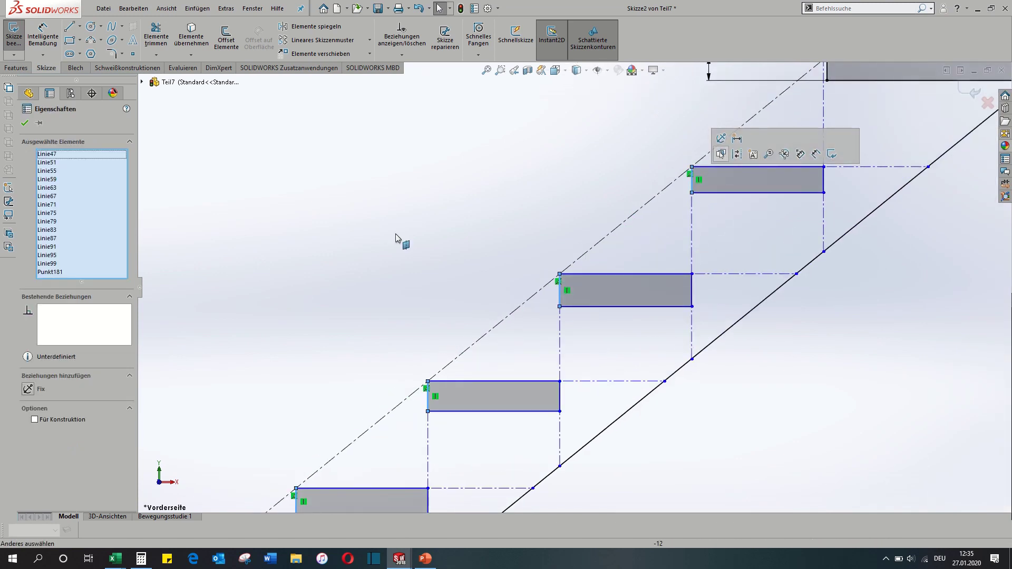
left_click(50, 272)
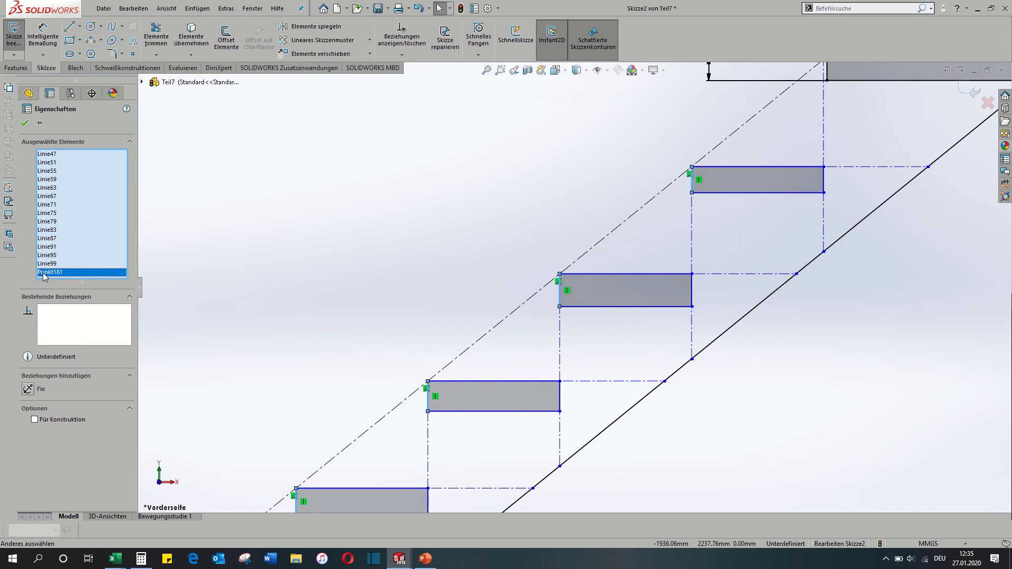
key("Delete")
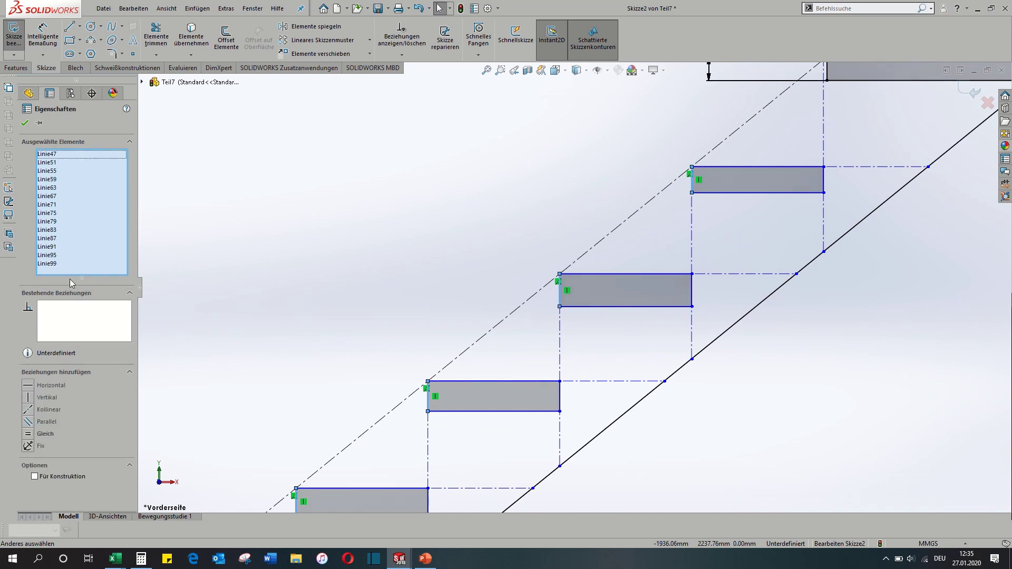
left_click(38, 435)
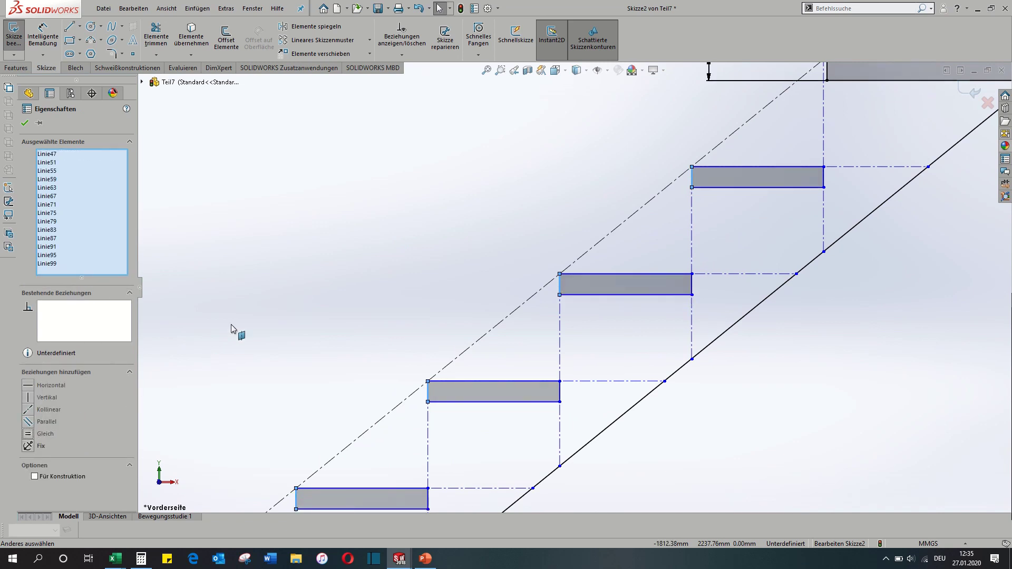
left_click(26, 124)
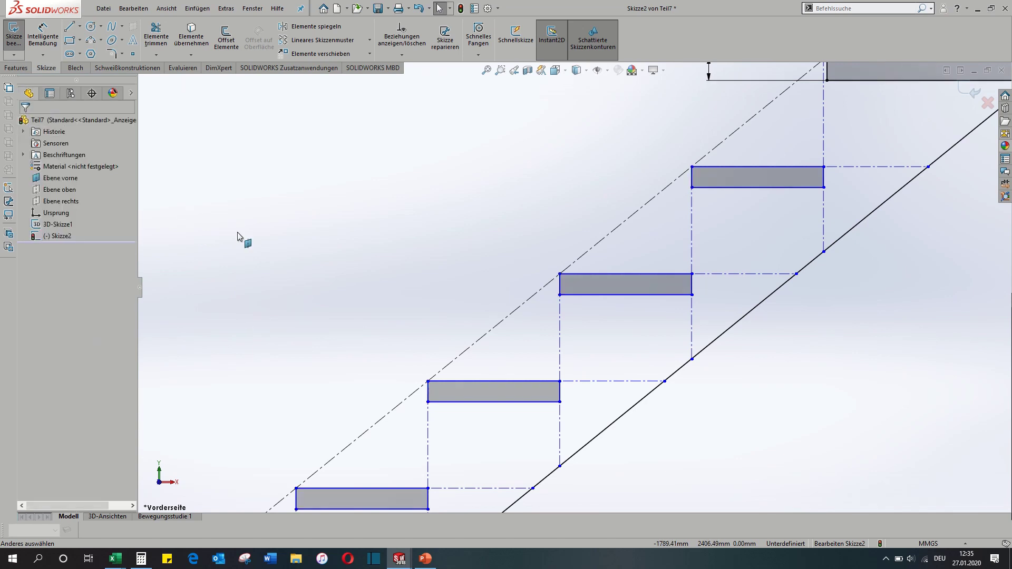
Power-trim the stringer segment inside the landing band.
scroll(263, 310, "up", 5)
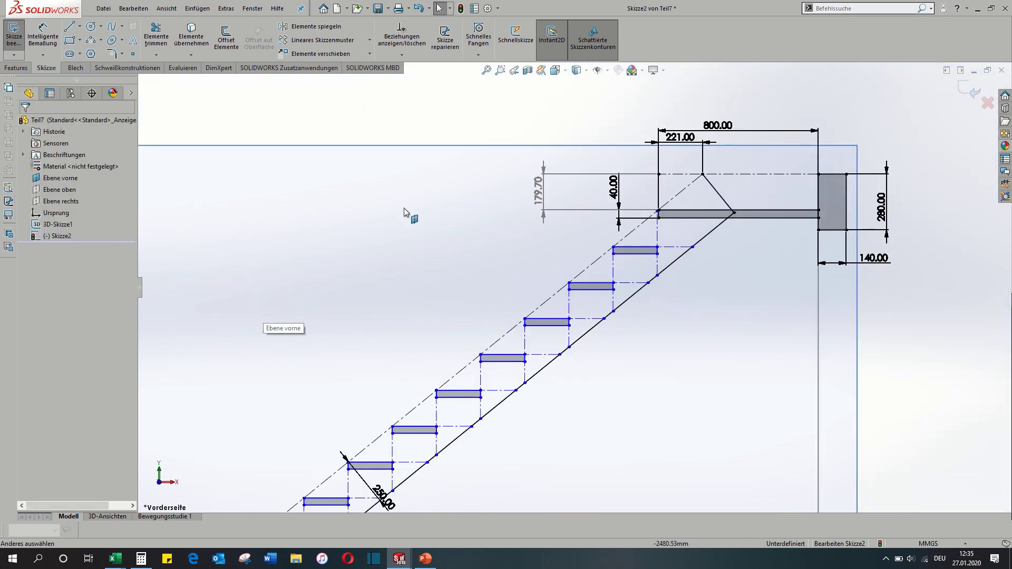
left_click(151, 34)
scroll(733, 213, "down", 10)
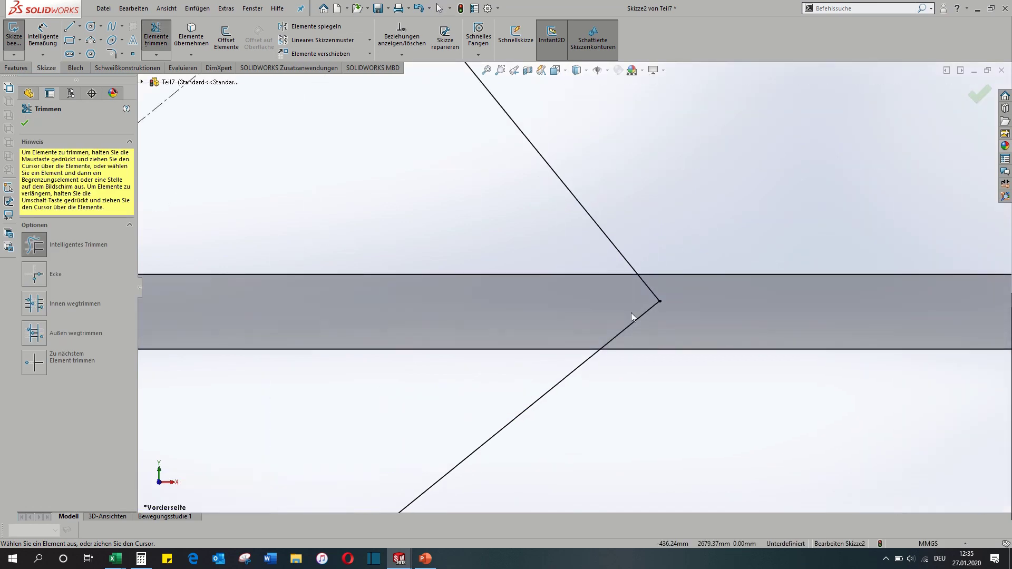
mouse_move(662, 289)
left_mouse_down()
mouse_move(643, 312)
mouse_move(654, 324)
left_mouse_up()
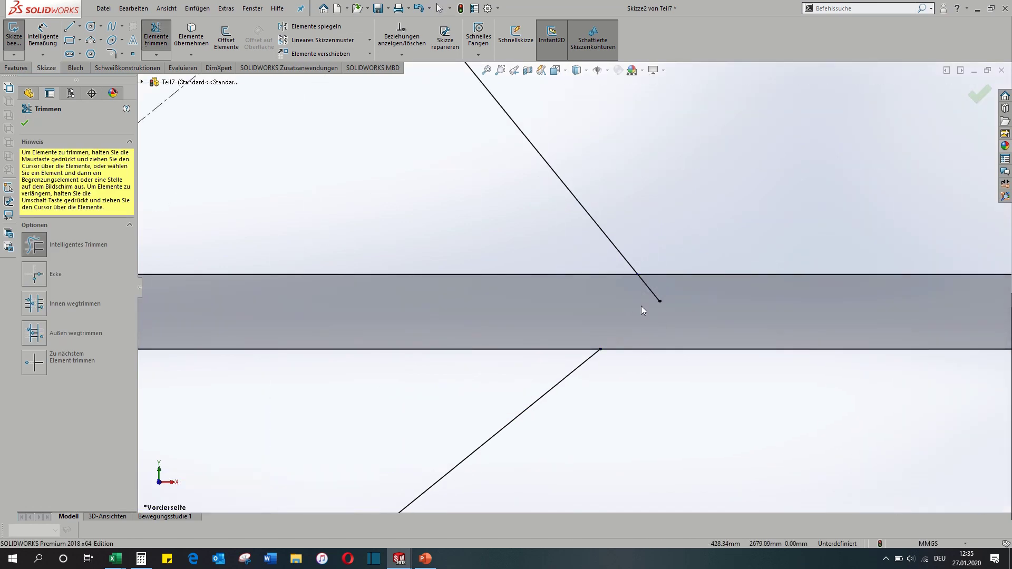
scroll(638, 313, "up", 3)
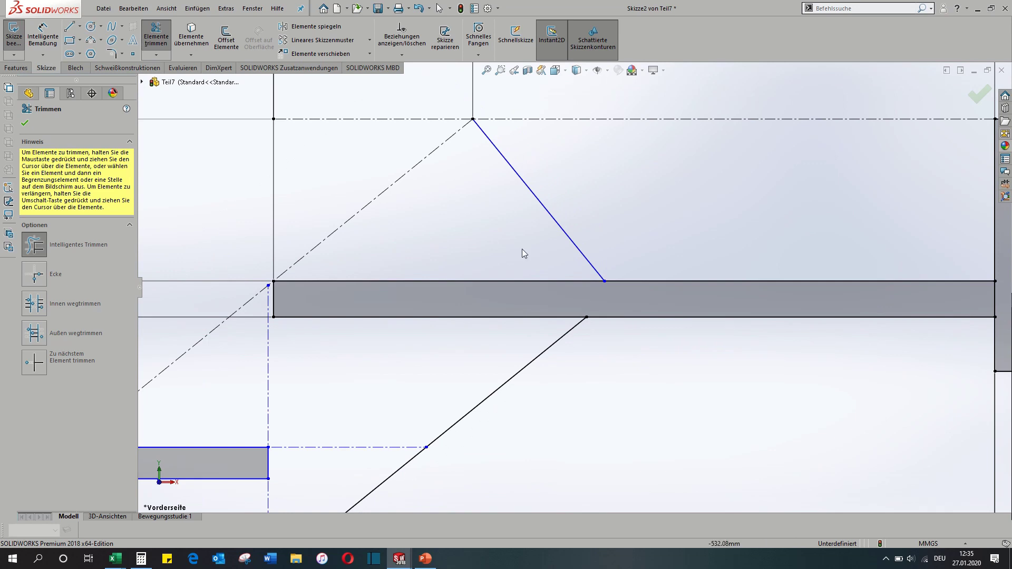
scroll(543, 237, "up", 2)
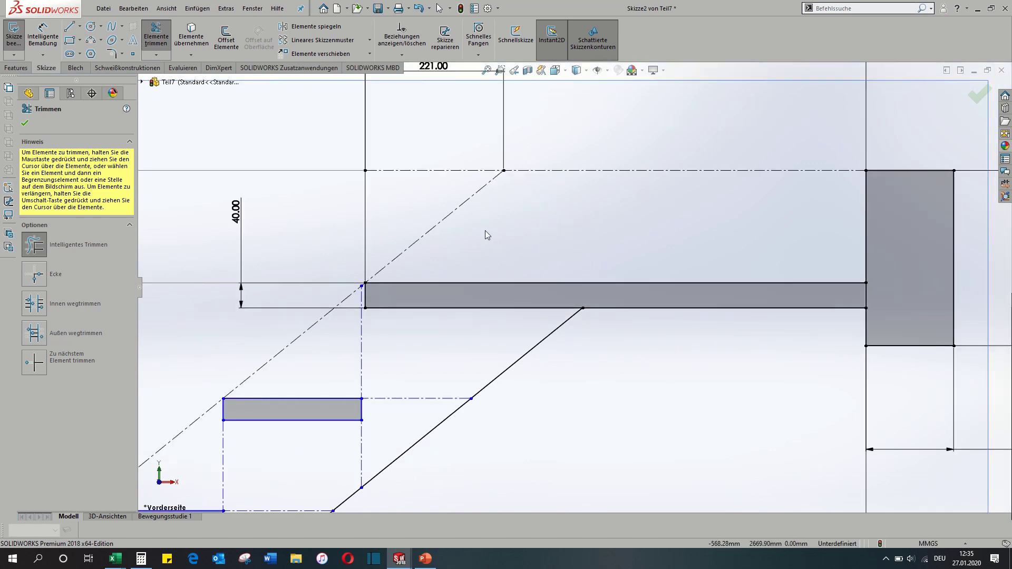
Draw a horizontal line from the landing block's lower corner to the stringer and trim.
left_click(69, 26)
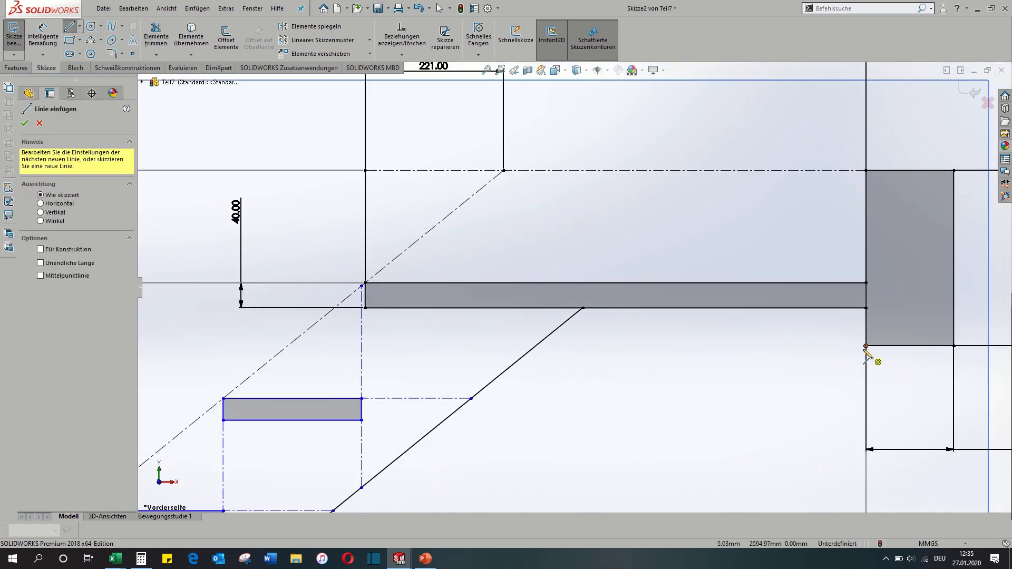
left_click(866, 346)
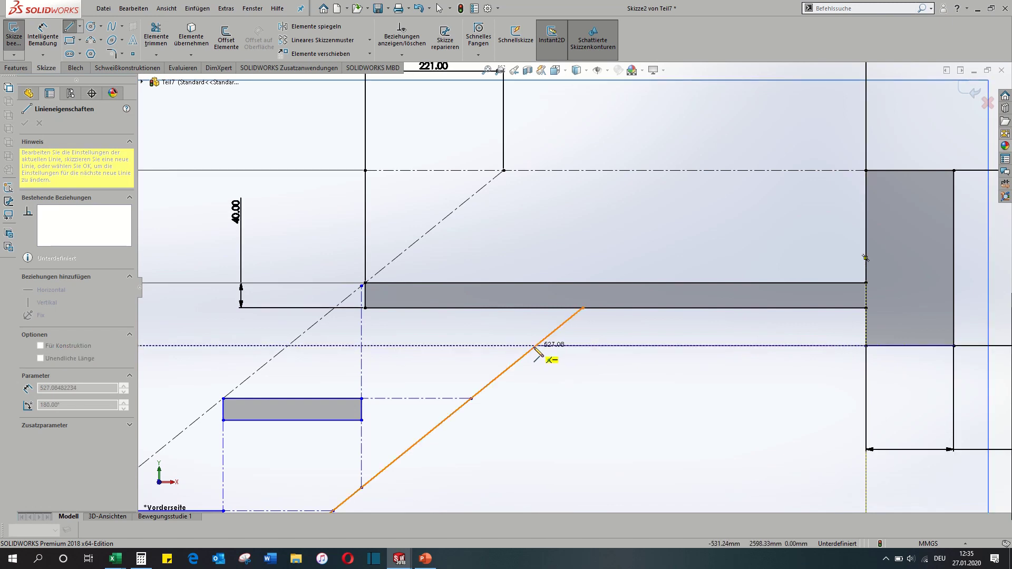
left_click(536, 346)
key("Escape")
left_click(156, 37)
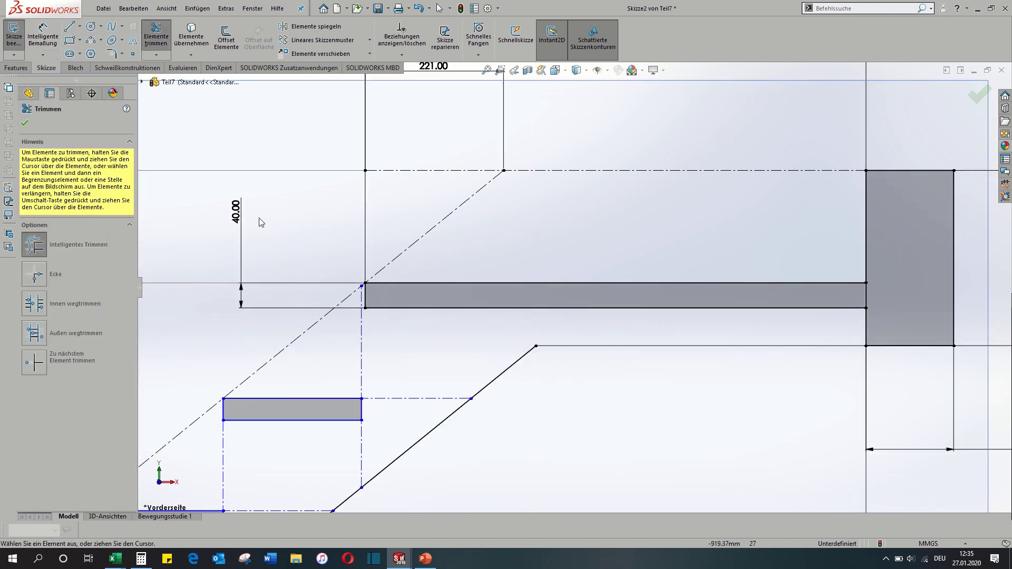
key("Escape")
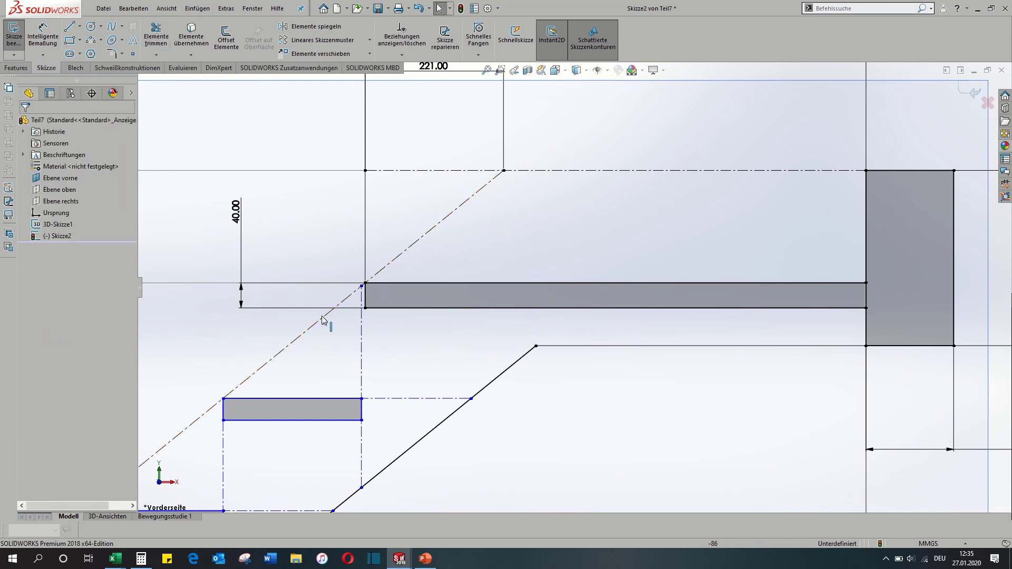
Attempt a dimension on the landing's vertical edge, then cancel it.
left_click(319, 322)
scroll(312, 359, "up", 2)
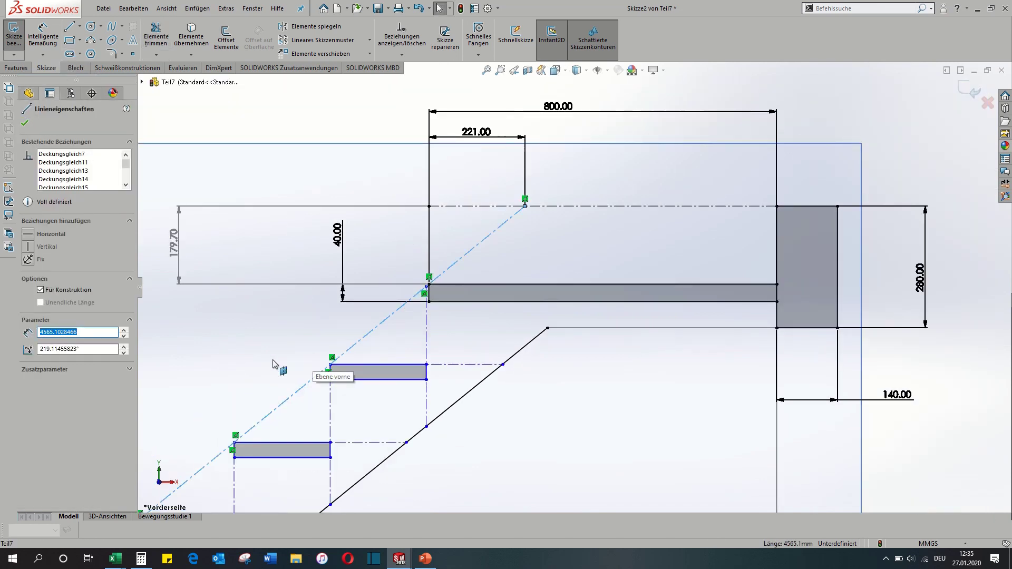
scroll(422, 298, "down", 5)
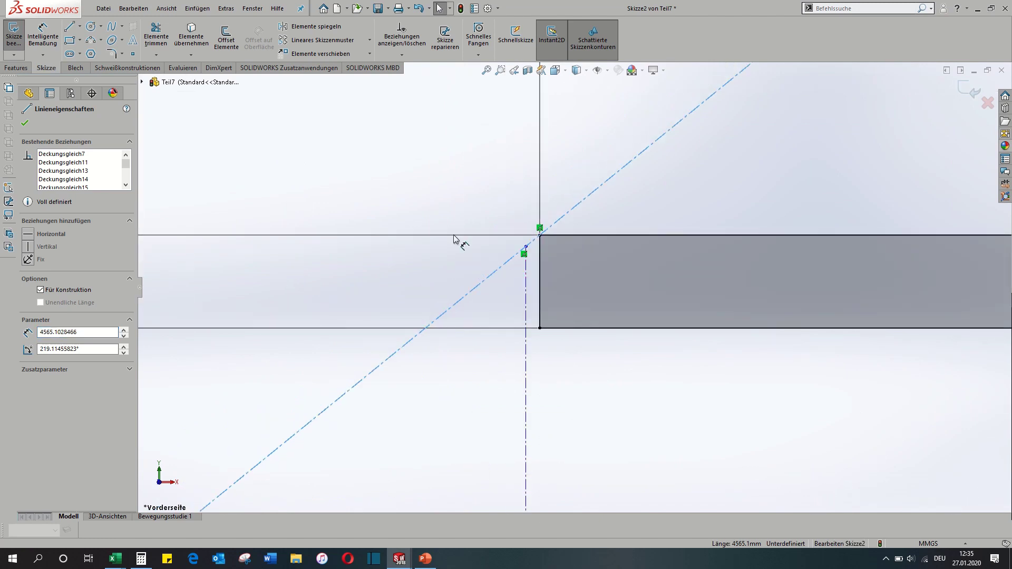
right_click_drag(413, 243, 413, 210)
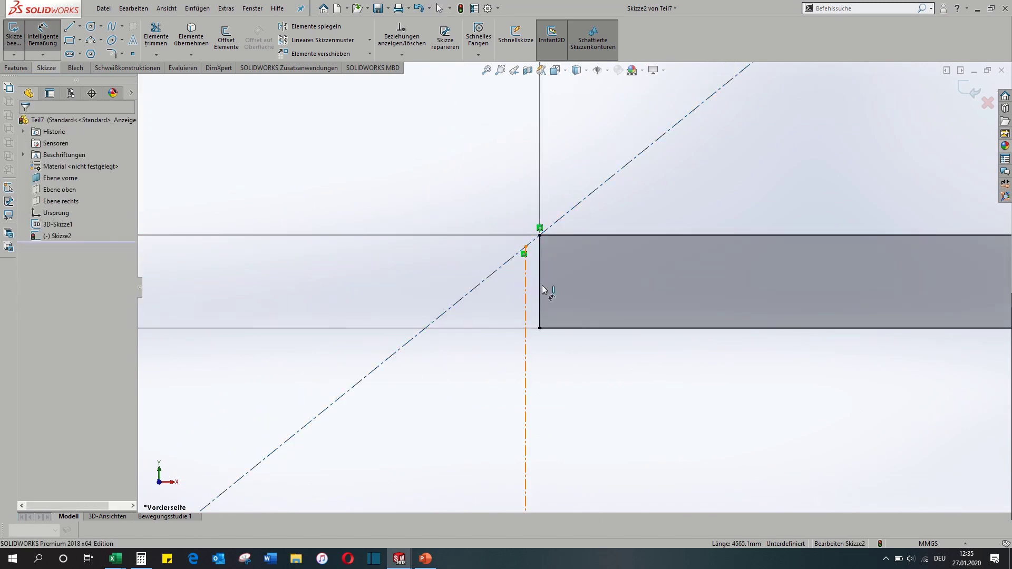
left_click(540, 290)
left_click(526, 247)
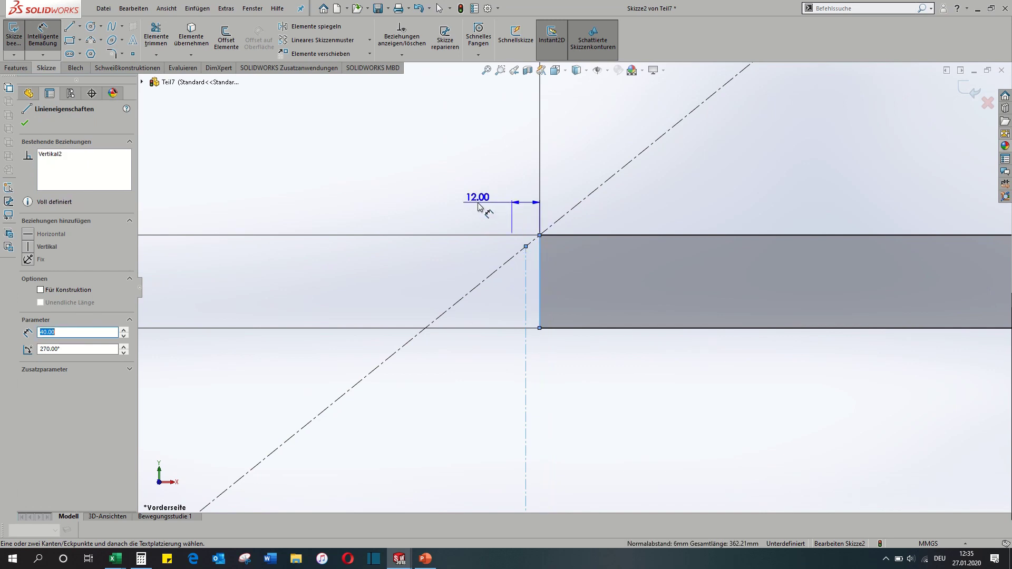
key("Escape")
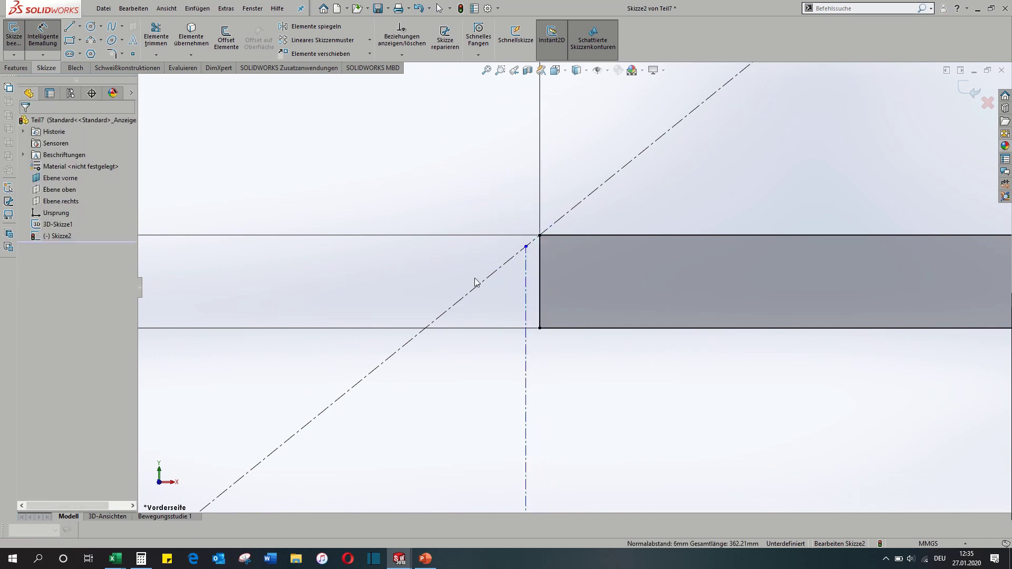
key("Escape")
scroll(524, 301, "up", 5)
scroll(543, 430, "up", 2)
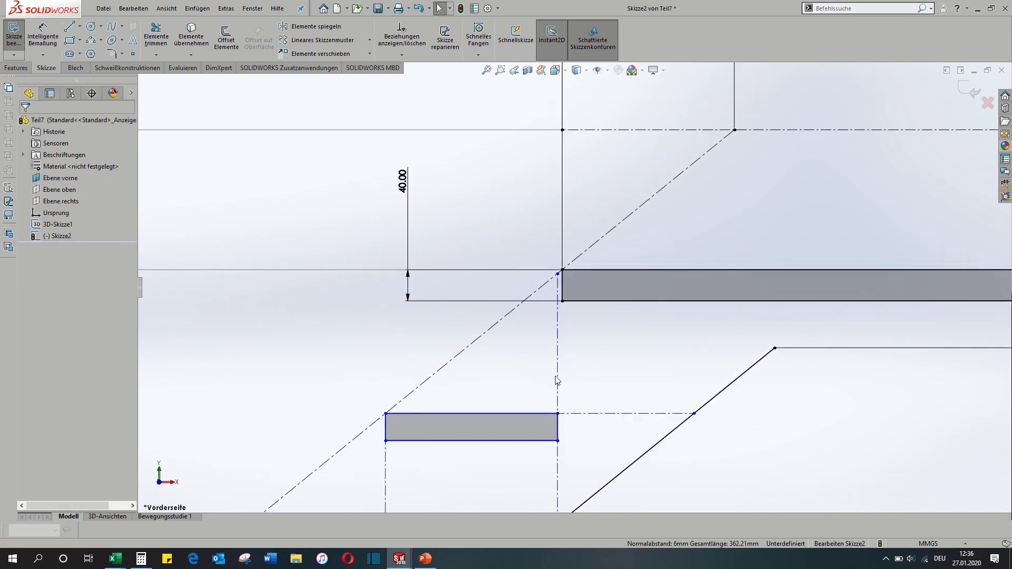
Make the vertical construction line collinear with the landing's left edge, then undo it.
left_click(559, 331)
left_click(562, 288, "ctrl")
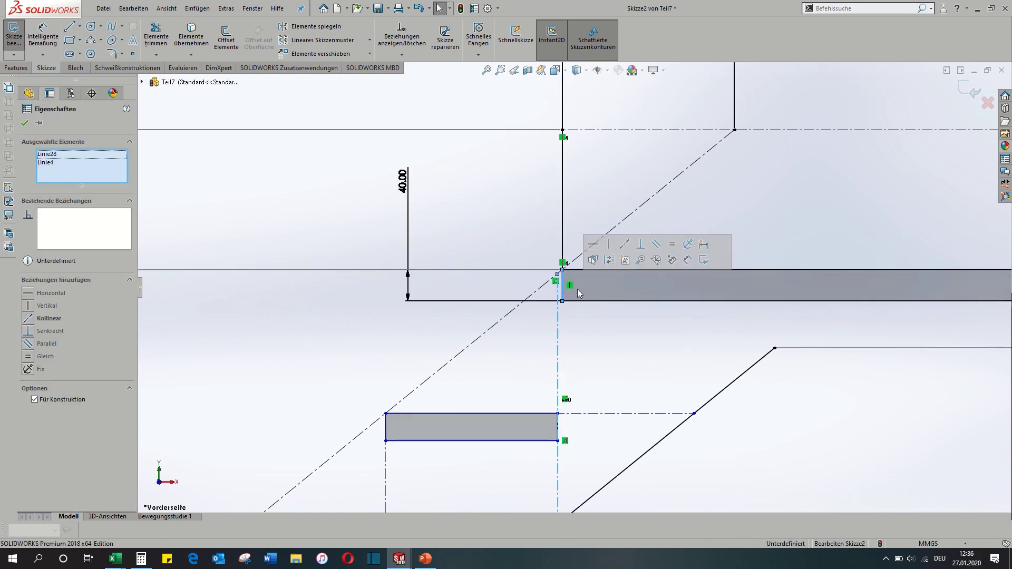
left_click(623, 245)
left_click(356, 318)
scroll(356, 318, "up", 2)
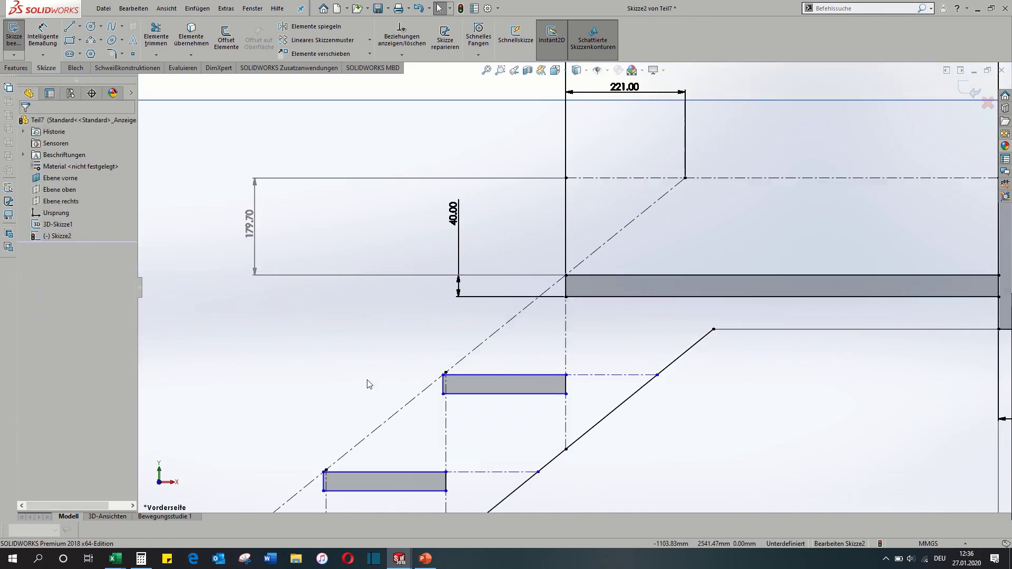
scroll(460, 383, "down", 1)
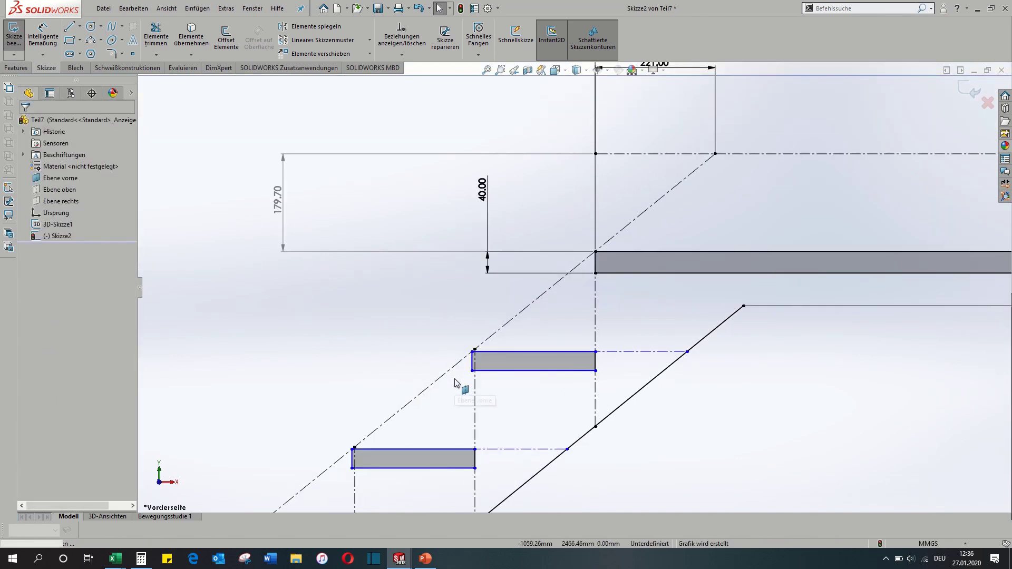
key("ctrl+z")
scroll(583, 327, "down", 4)
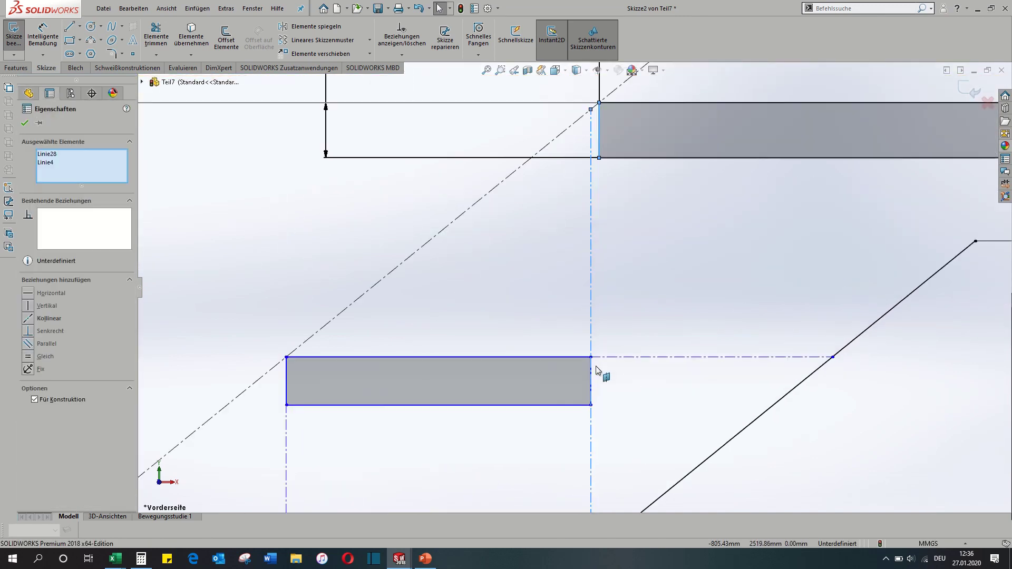
Make the top tread's right edge collinear with the landing edge; begin a 250 mm diagonal offset.
left_click(591, 405)
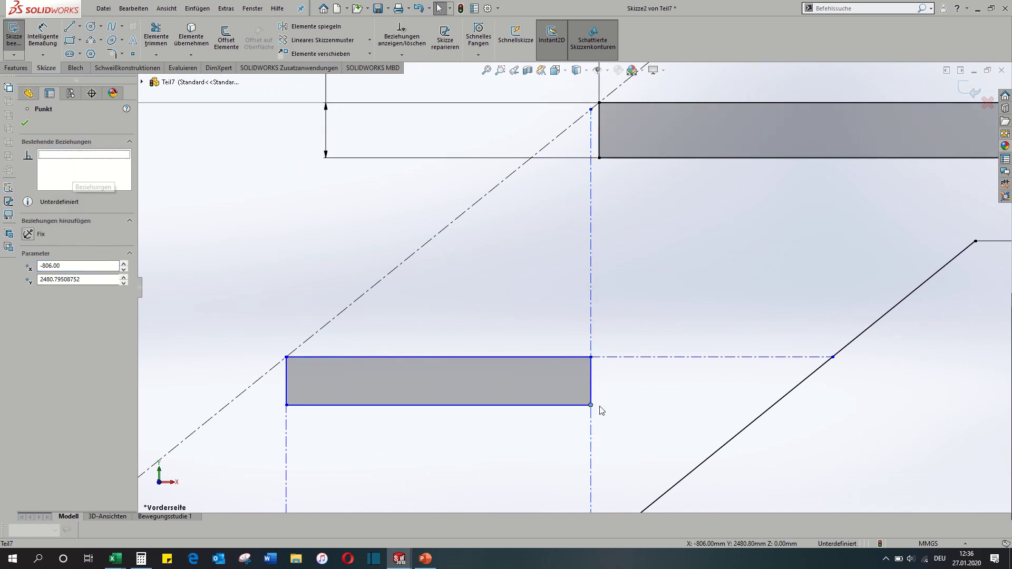
left_click(592, 394)
left_click(600, 129, "ctrl")
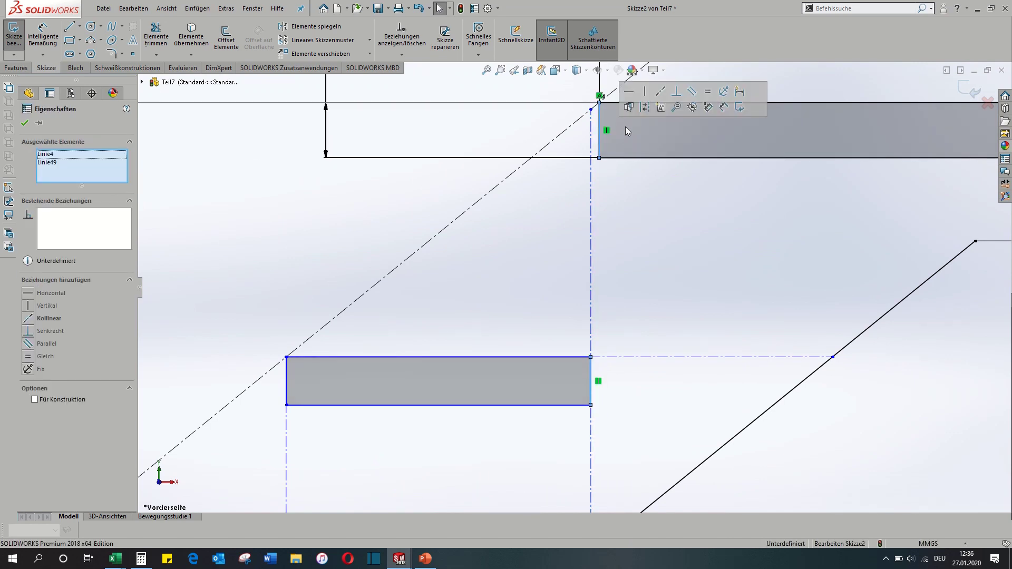
left_click(659, 93)
left_click(226, 181)
scroll(387, 361, "up", 5)
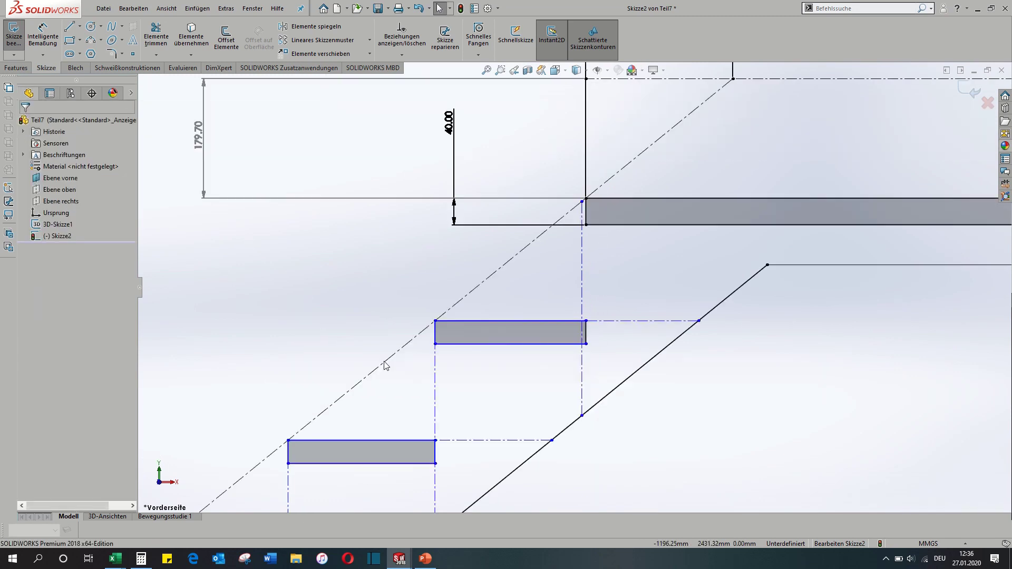
scroll(522, 322, "up", 2)
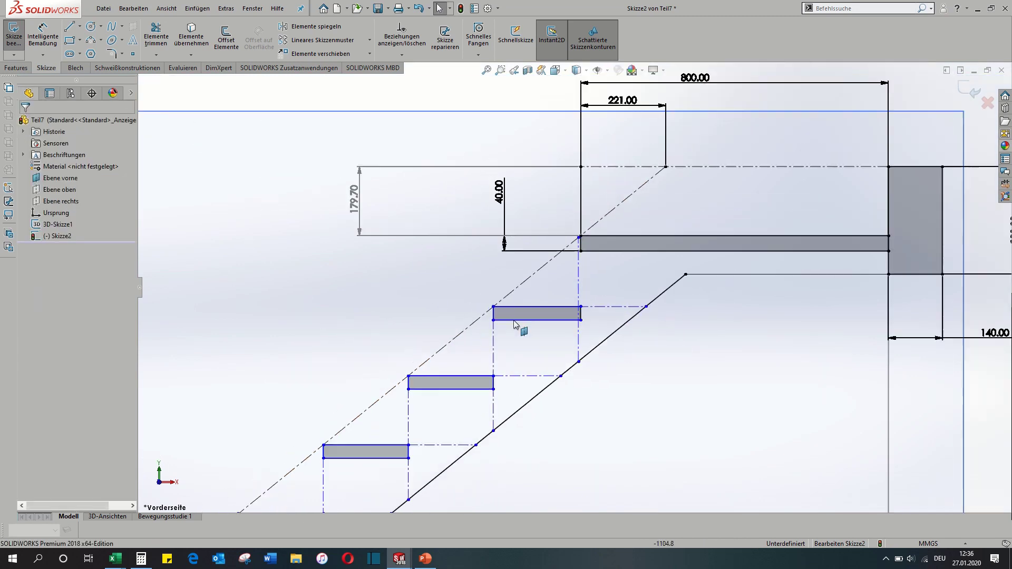
scroll(569, 229, "up", 3)
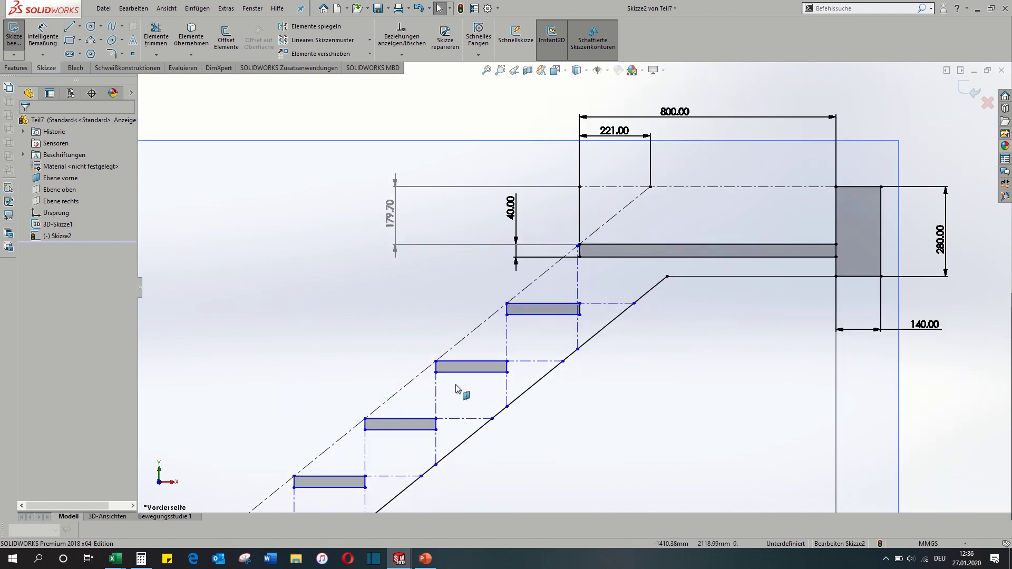
left_click(548, 281)
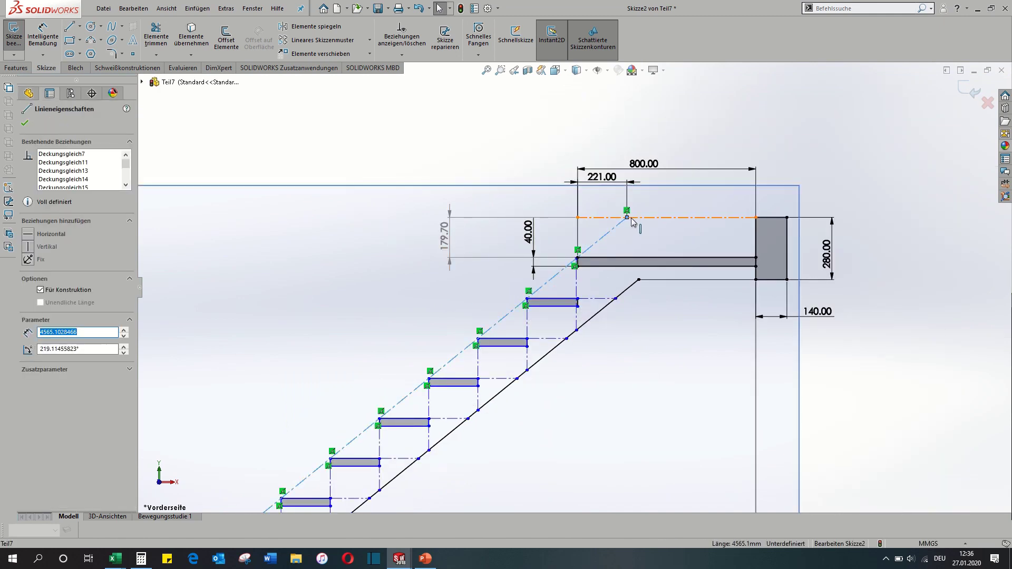
left_click(226, 38)
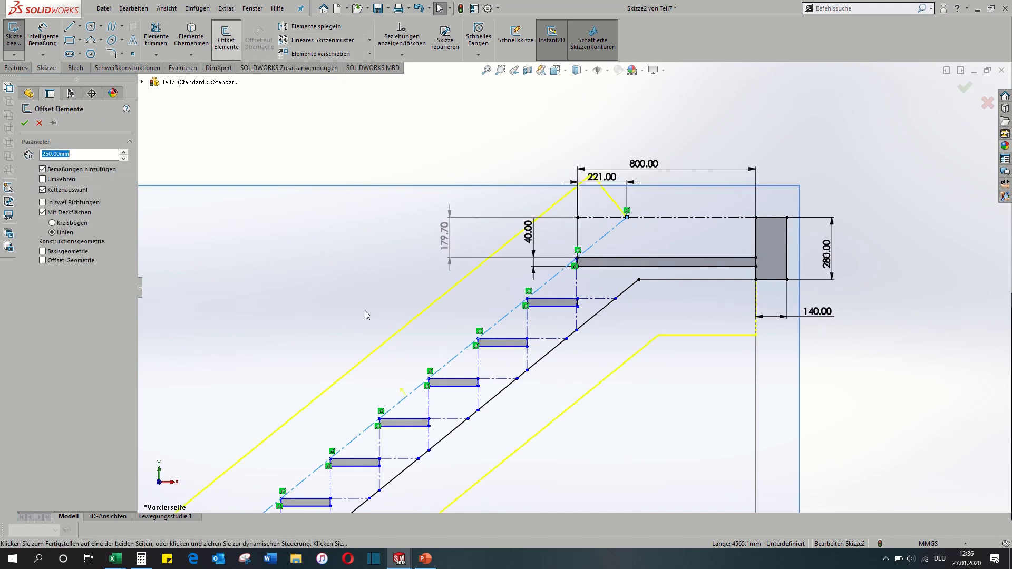
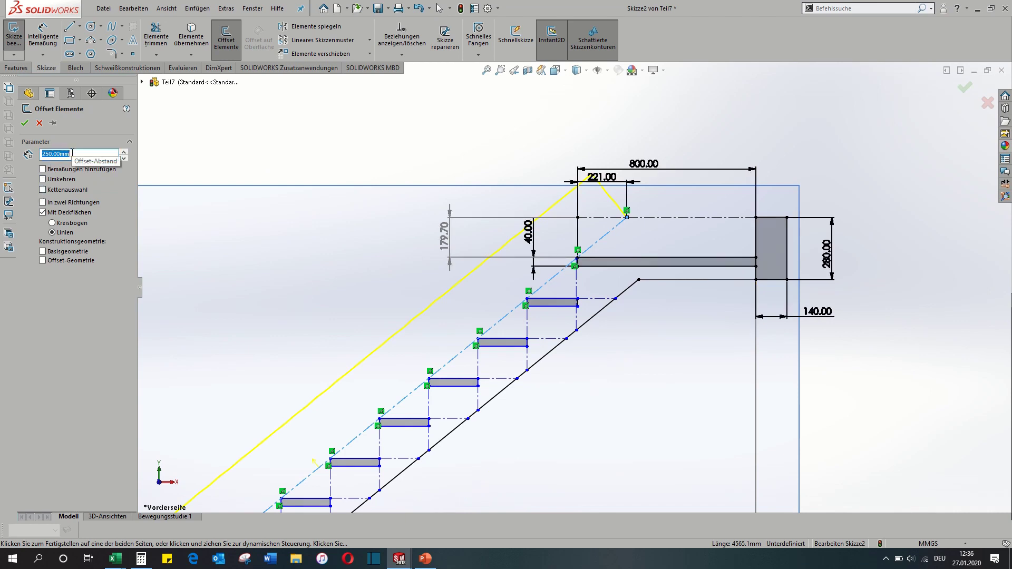
Create a line offset 50 mm from the sloped centreline, with end caps turned off.
type("50")
key("Return")
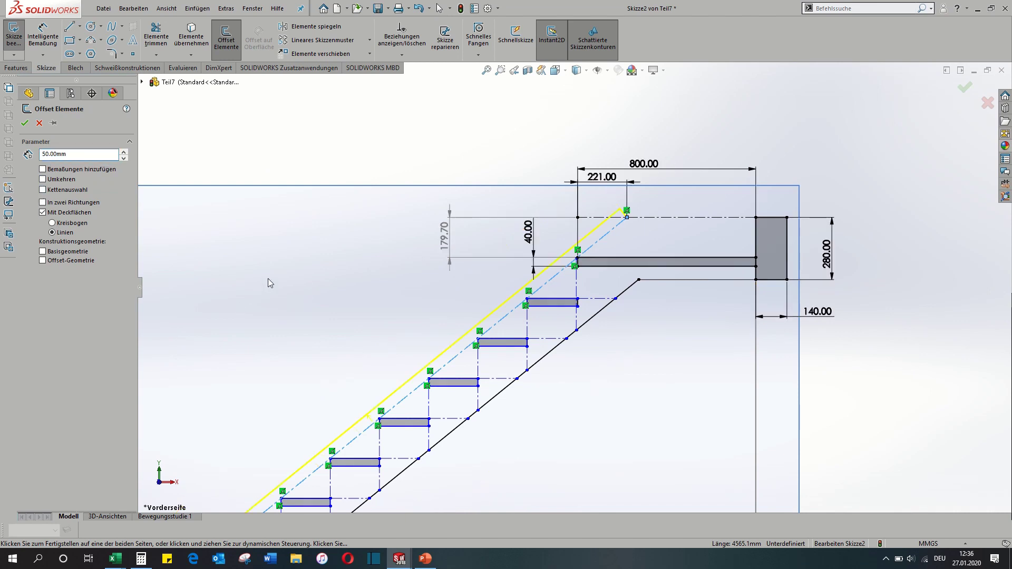
left_click(43, 213)
left_click(24, 123)
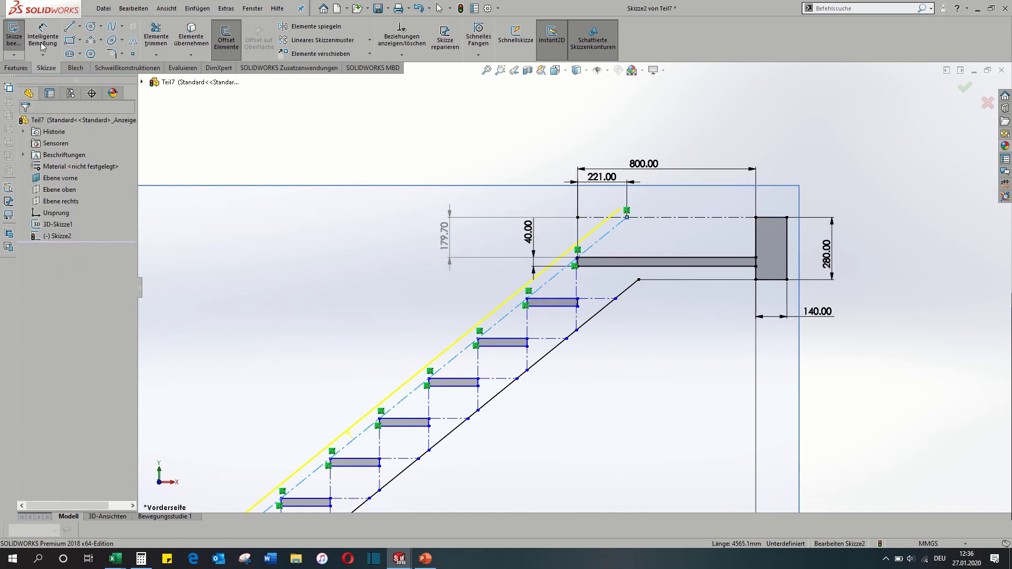
Draw a horizontal line at landing height, trim the offset line above it, and make it construction geometry.
left_click(69, 27)
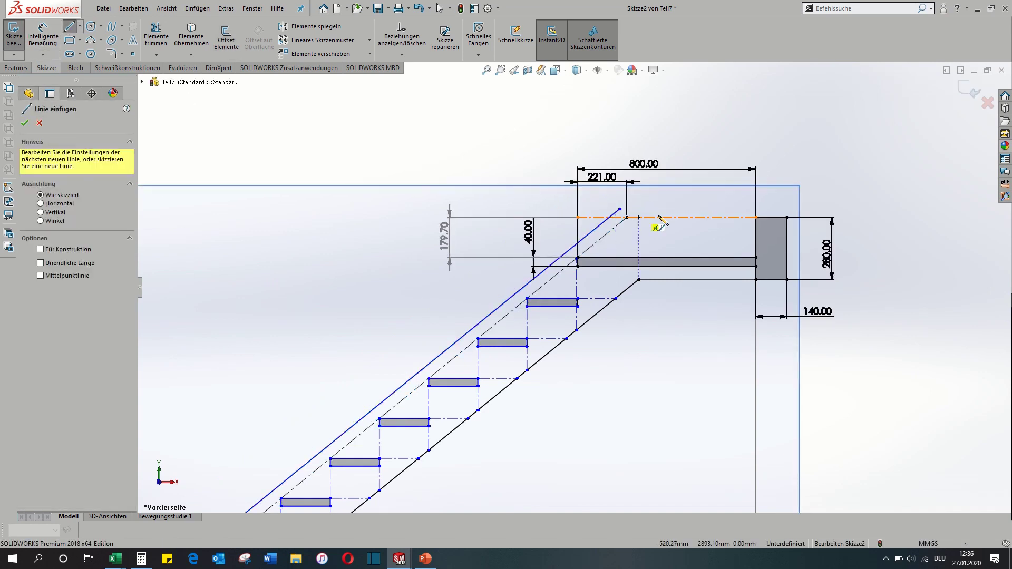
left_click(757, 217)
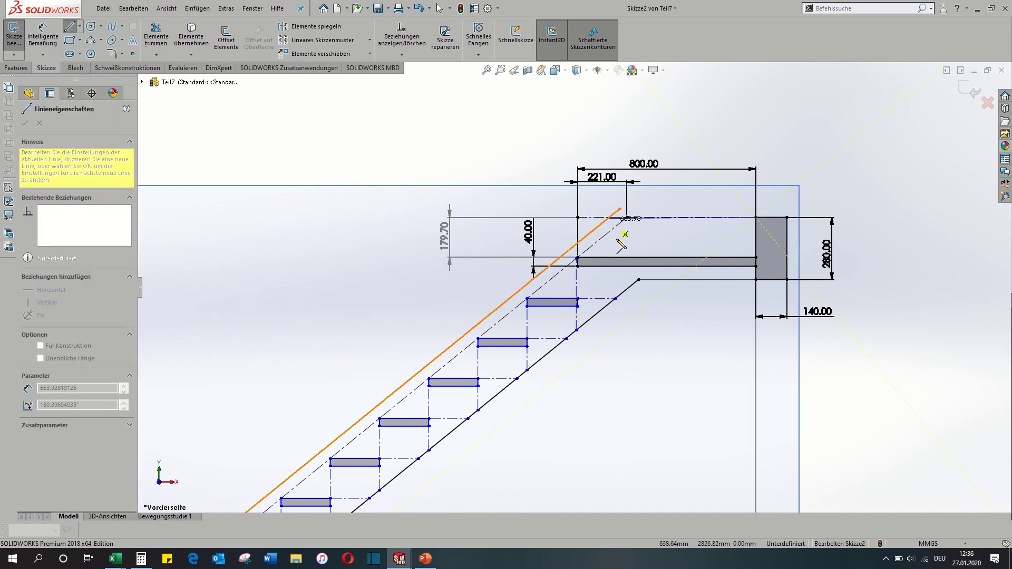
left_click(506, 217)
key("Escape")
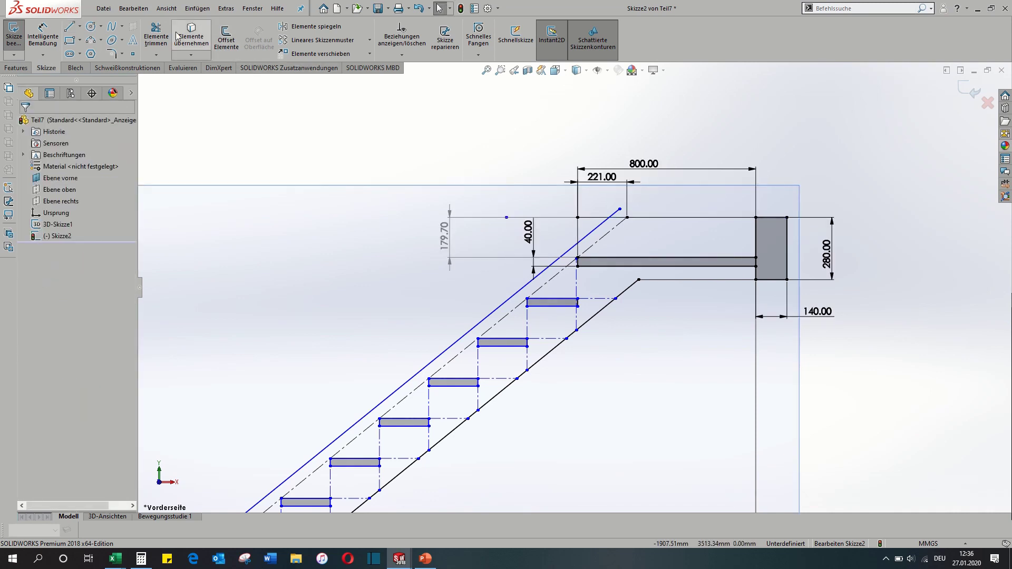
left_click(156, 36)
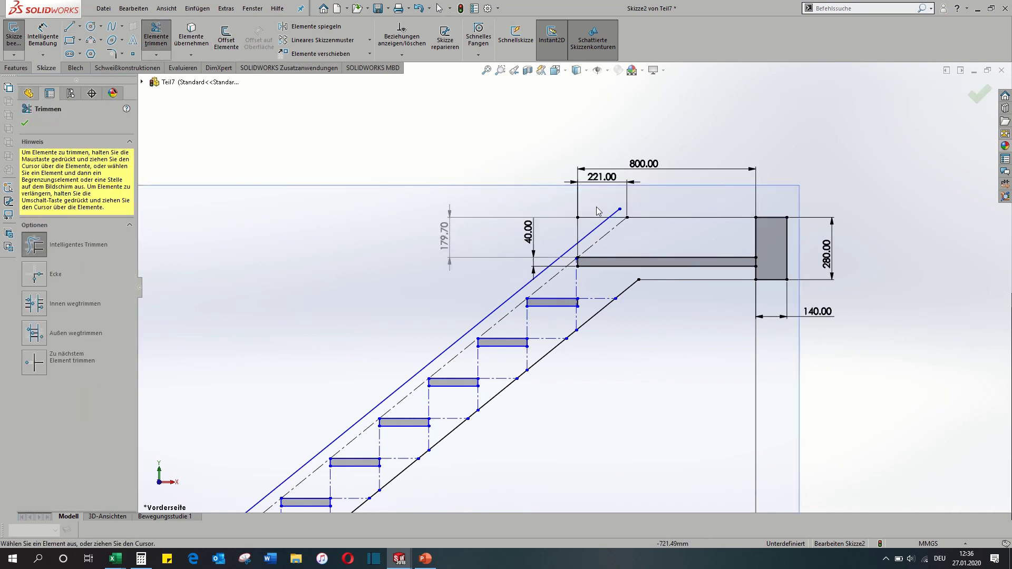
left_click(614, 213)
scroll(605, 227, "down", 6)
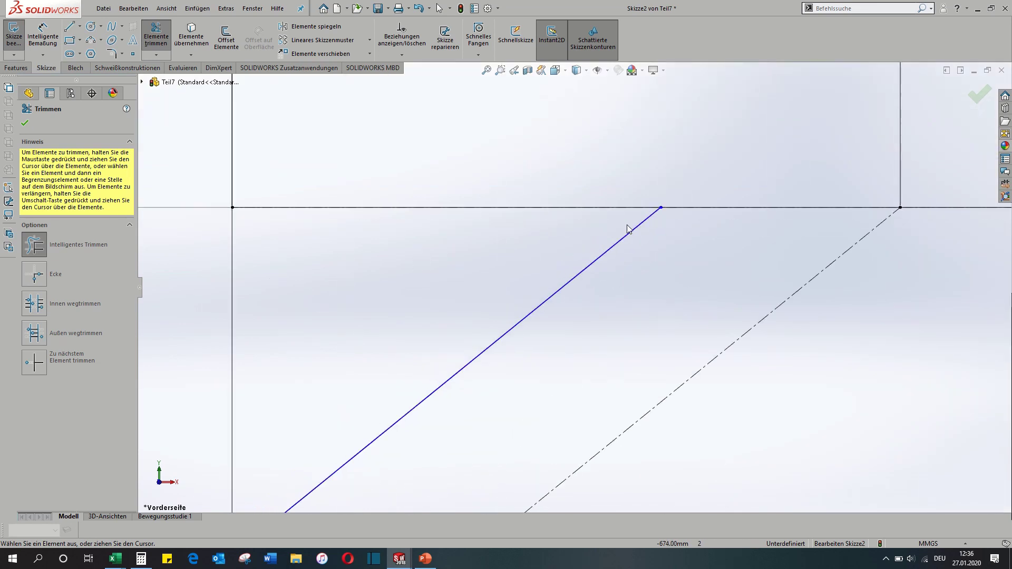
key("Escape")
left_click(688, 207)
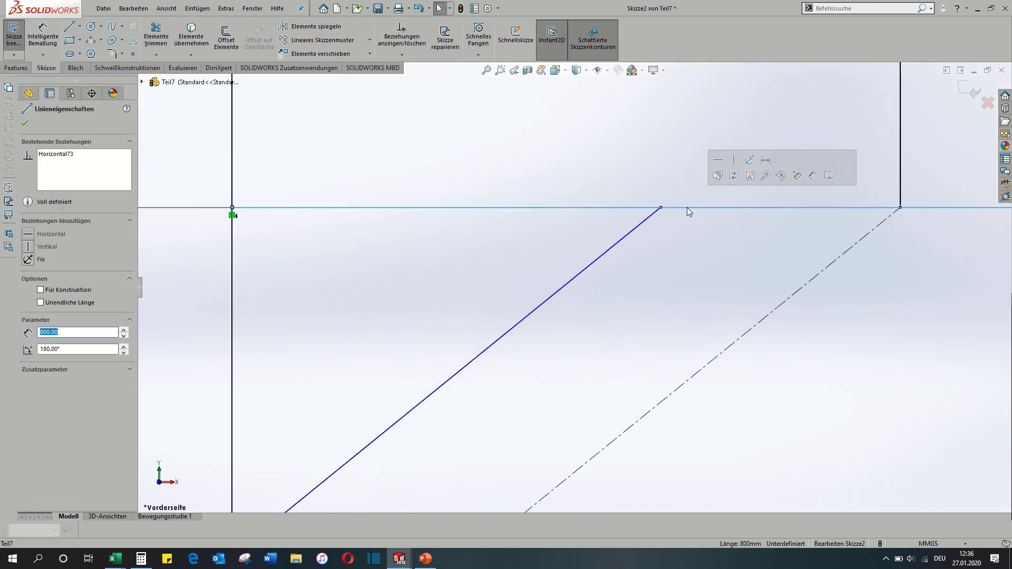
left_click(644, 229)
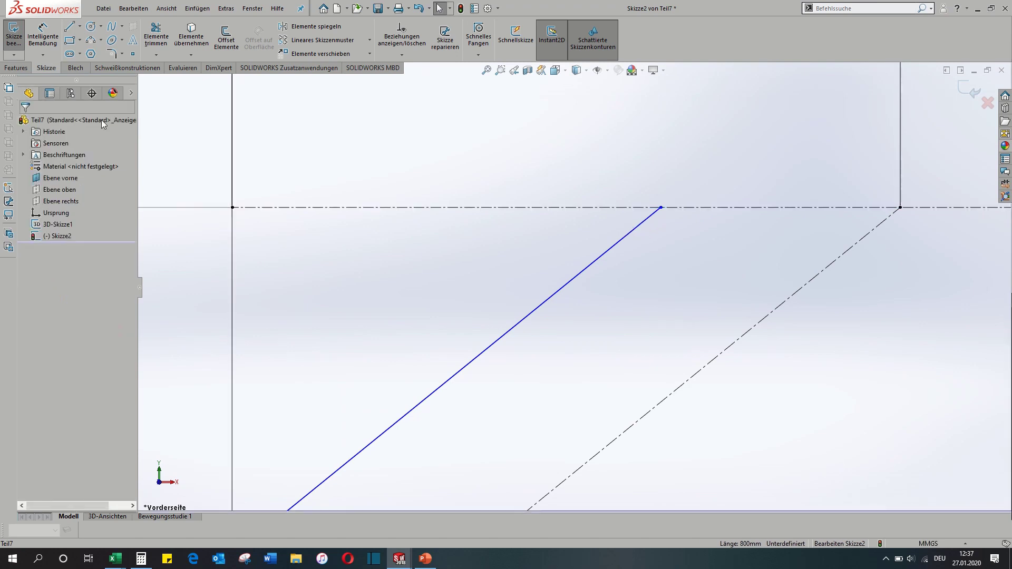
Draw a horizontal line from the offset line's top end to the landing plate's edge.
key("l")
left_click(662, 207)
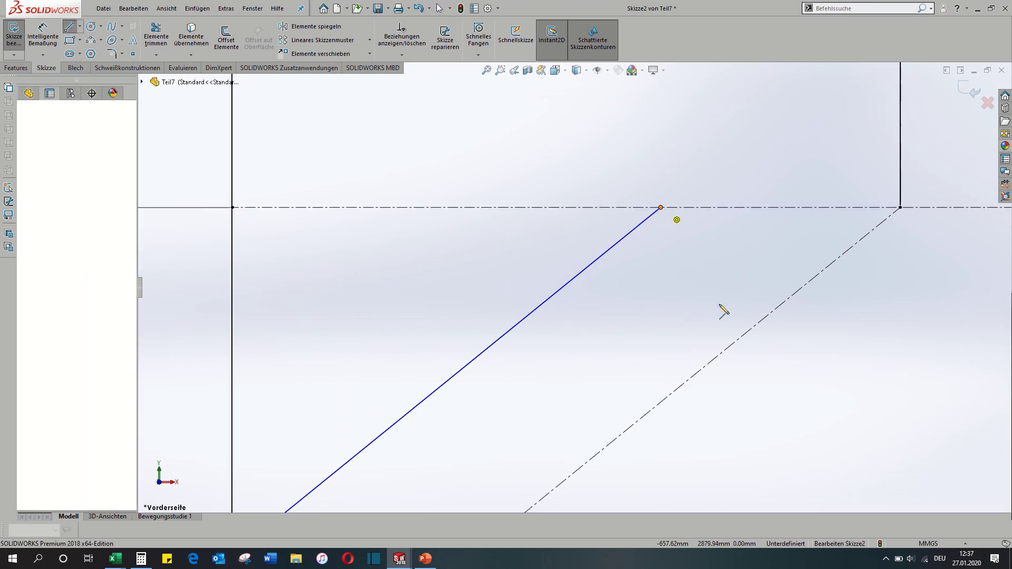
scroll(723, 309, "up", 3)
scroll(891, 296, "up", 3)
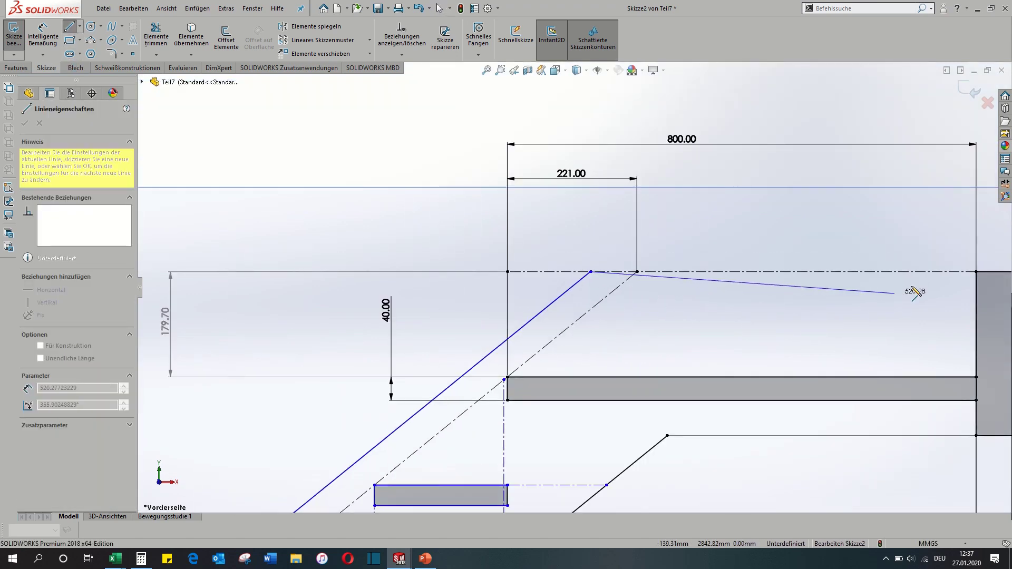
left_click(976, 271)
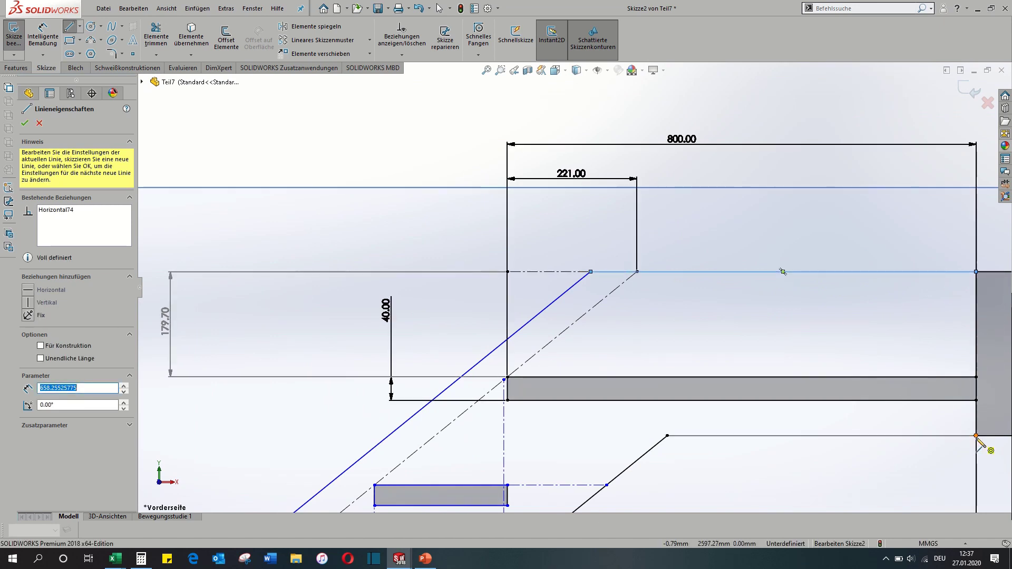
key("Escape")
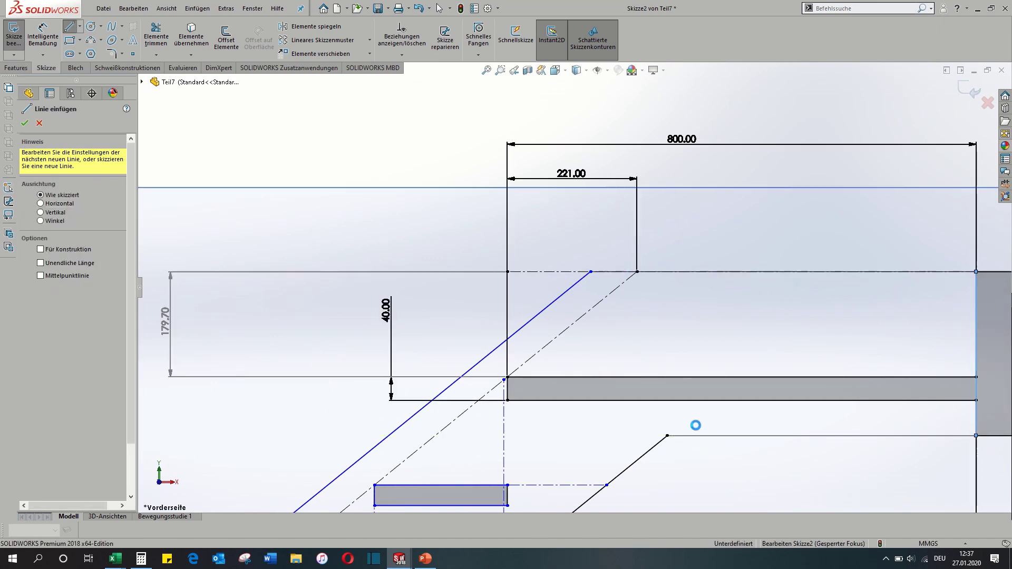
key("Escape")
scroll(574, 296, "up", 3)
scroll(500, 448, "up", 5)
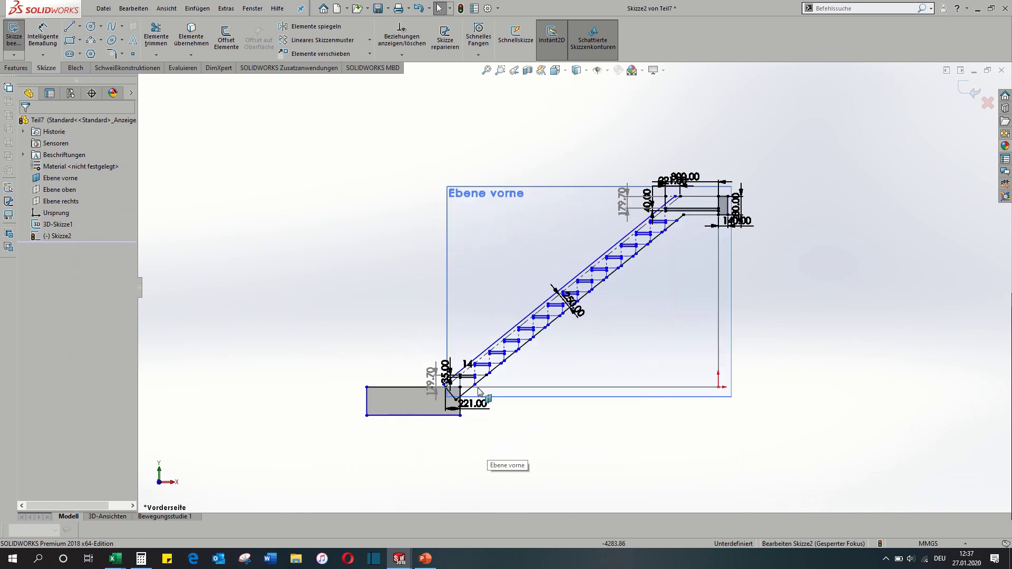
Delete the leftover sloped line and draw a line from the offset line's bottom end to the floor block corner.
scroll(482, 397, "down", 5)
scroll(593, 216, "down", 3)
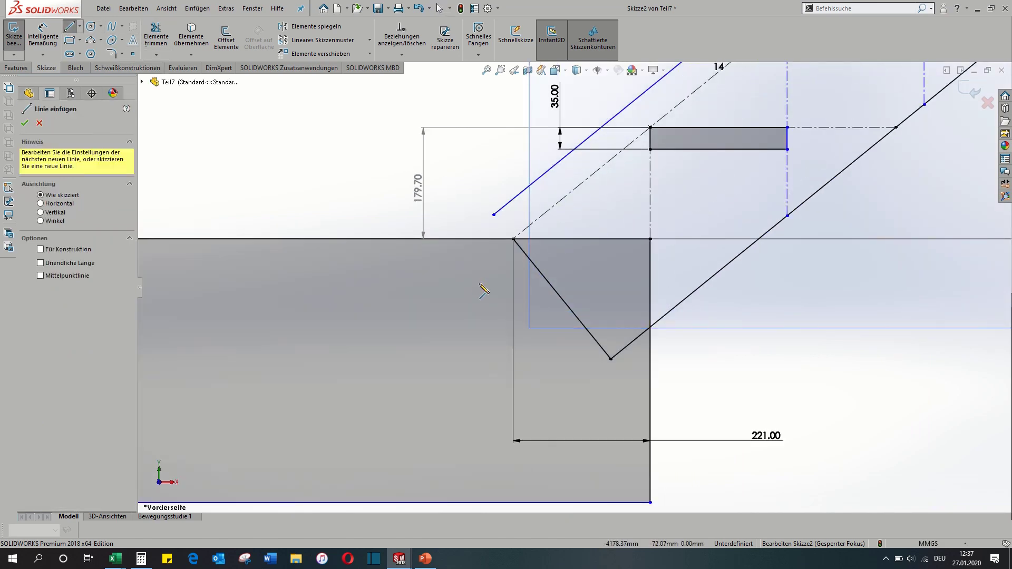
key("Escape")
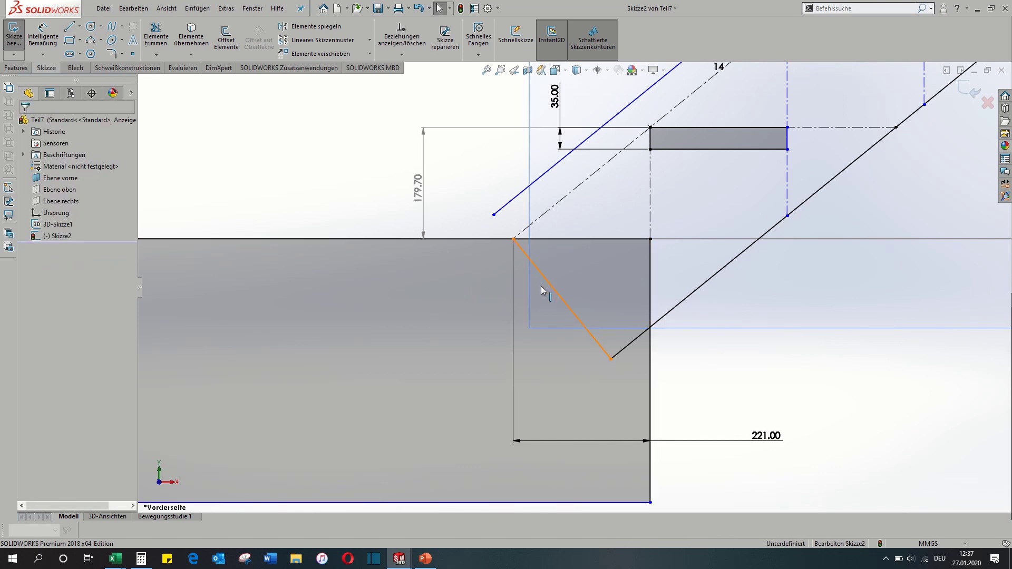
left_click(549, 287)
key("Delete")
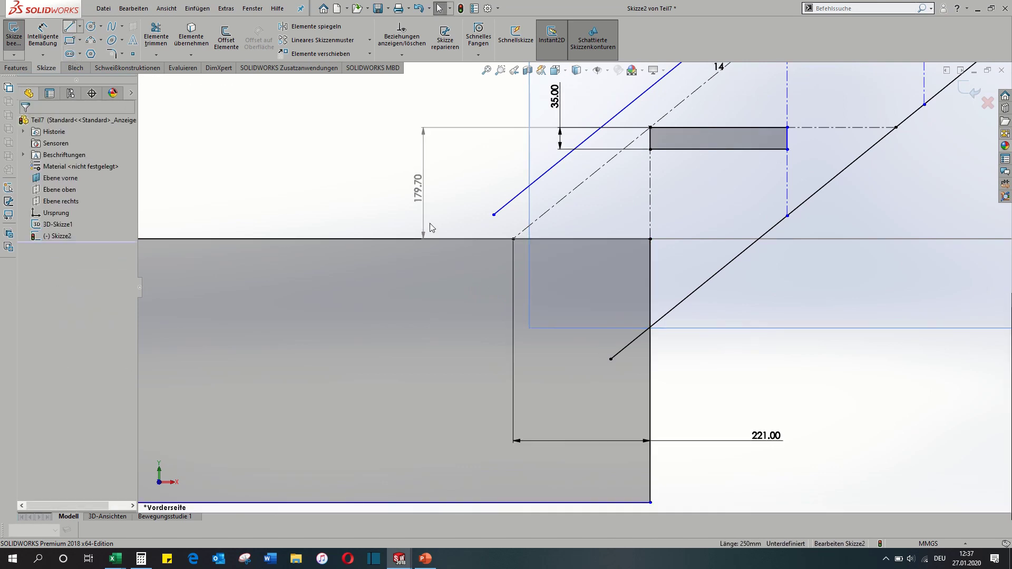
key("l")
left_click(494, 215)
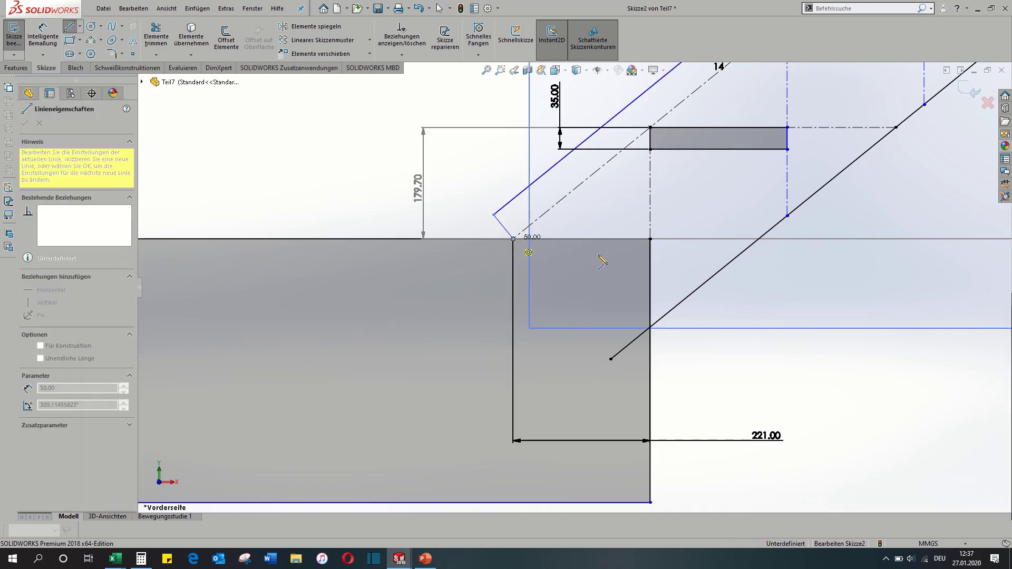
left_click(652, 239)
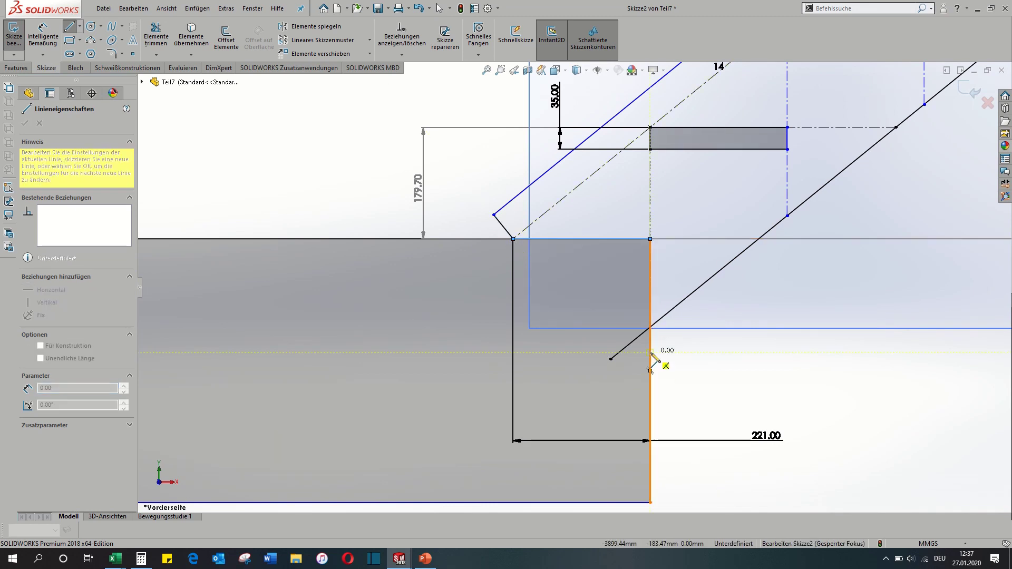
key("Escape")
Trim the lower stair edge back to the floor block's side.
key("t")
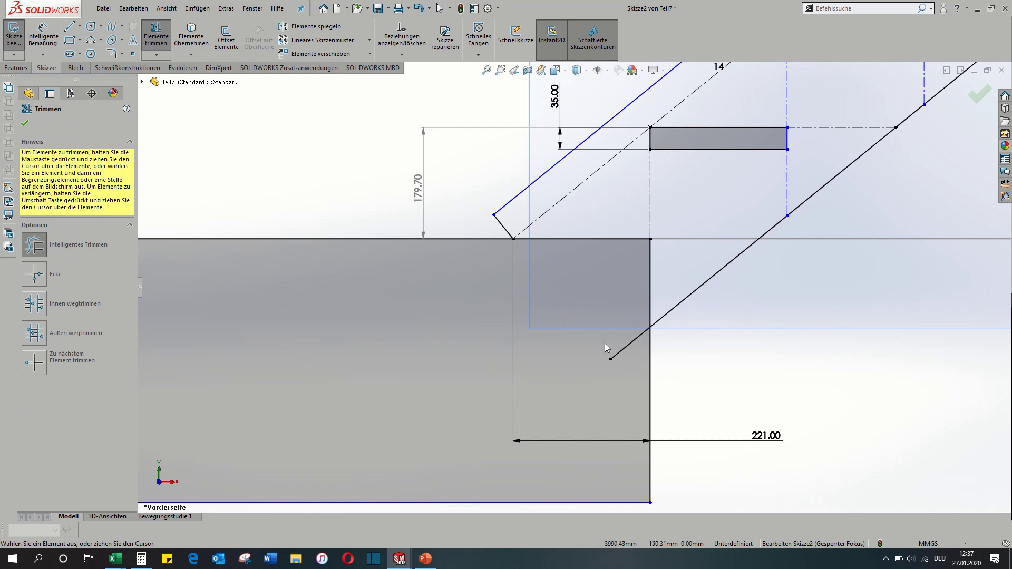
left_click(611, 358)
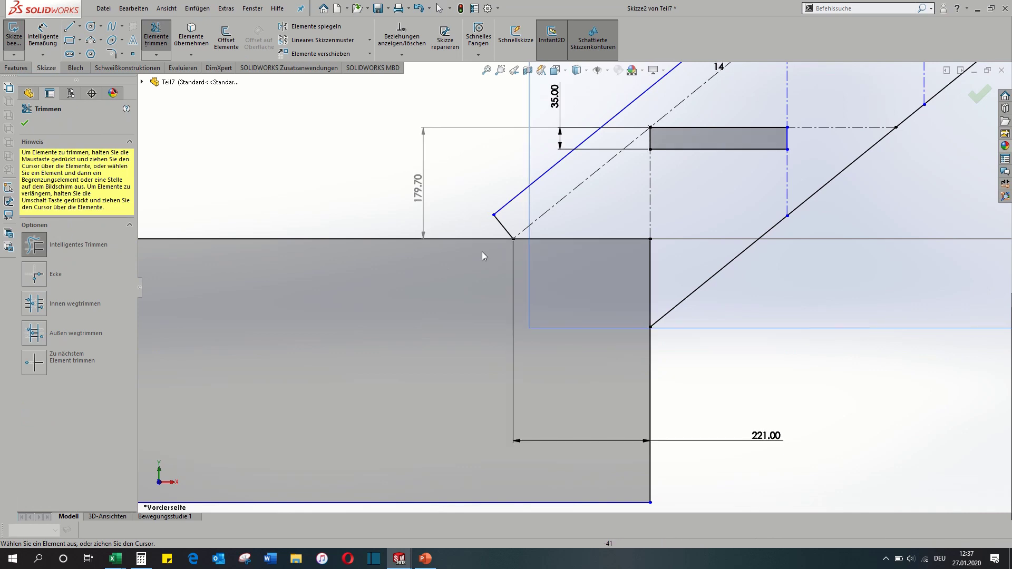
scroll(485, 285, "up", 4)
key("Escape")
scroll(528, 338, "up", 4)
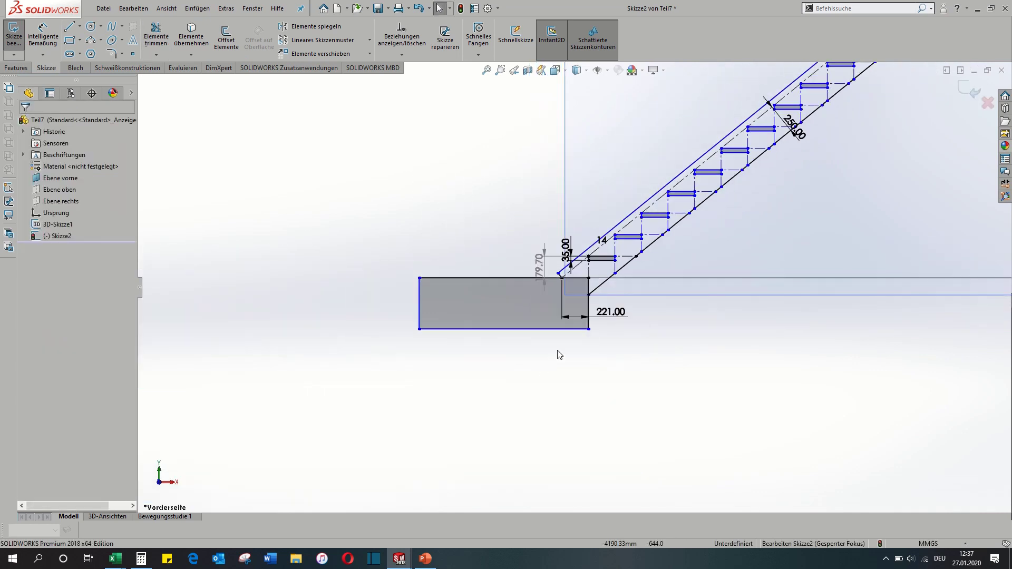
scroll(643, 322, "up", 4)
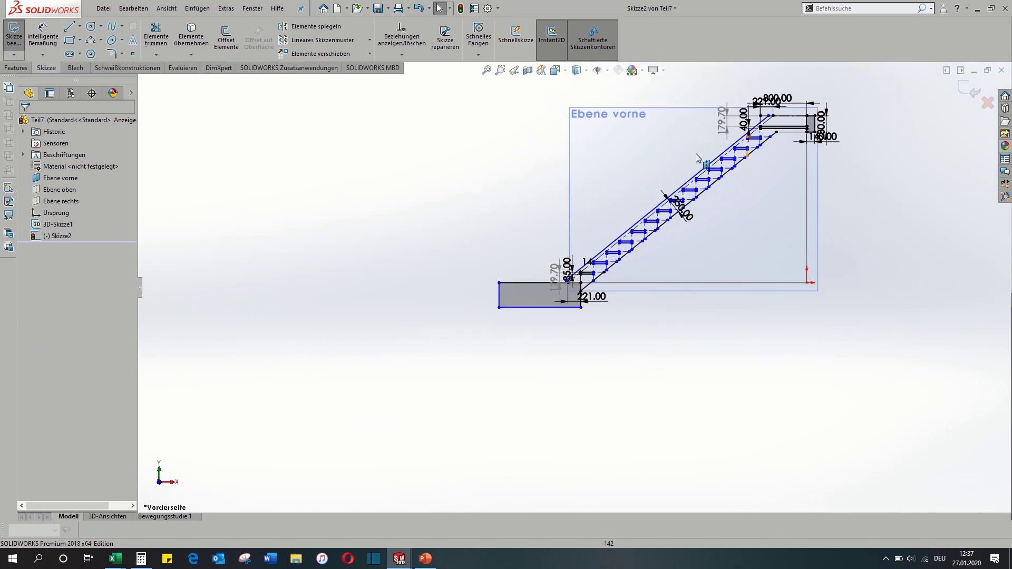
Start an Extruded Boss and select the landing bar and every step region as contours.
left_click(15, 68)
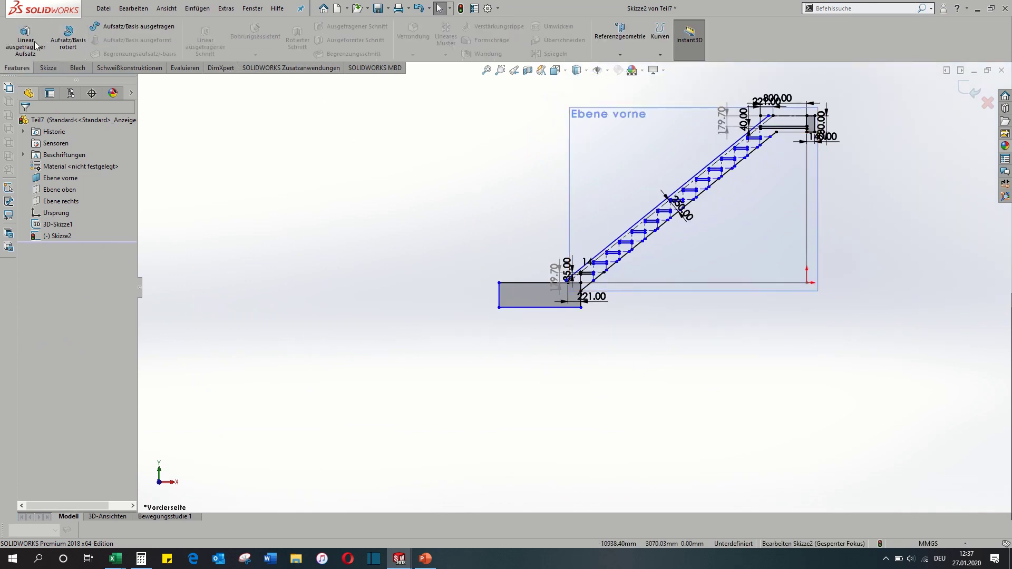
left_click(26, 40)
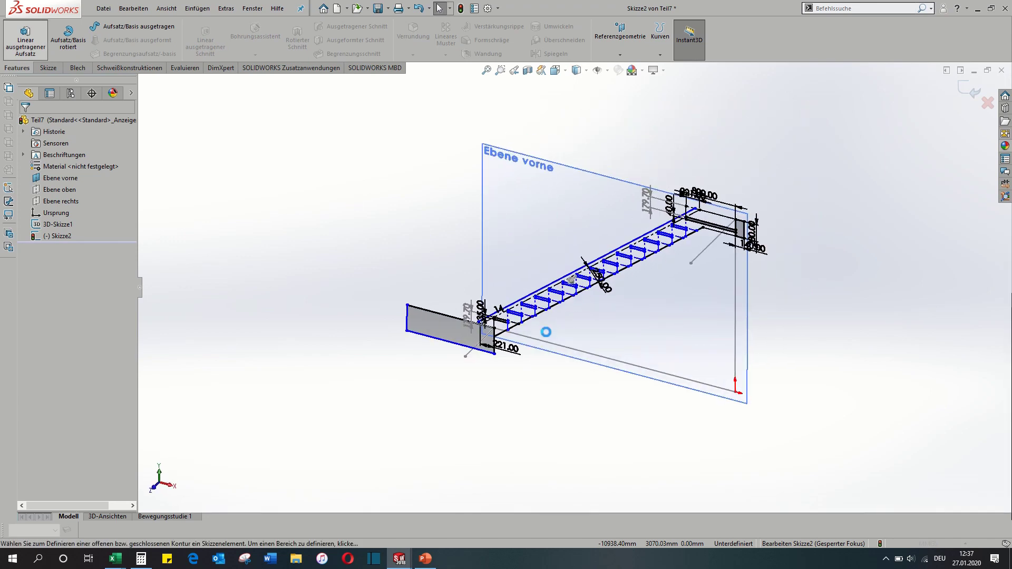
scroll(683, 208, "down", 5)
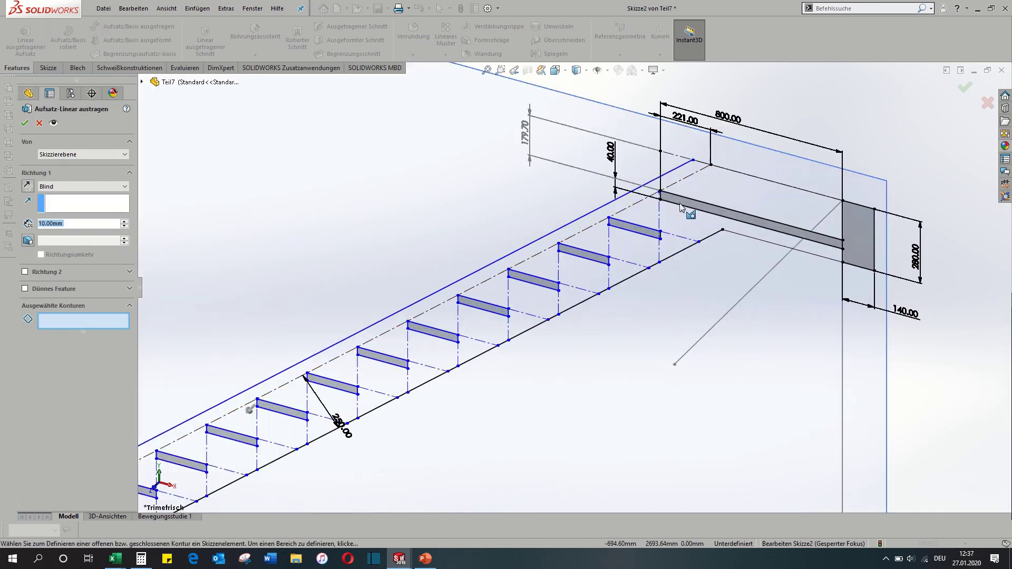
left_click(660, 216)
left_click(582, 279)
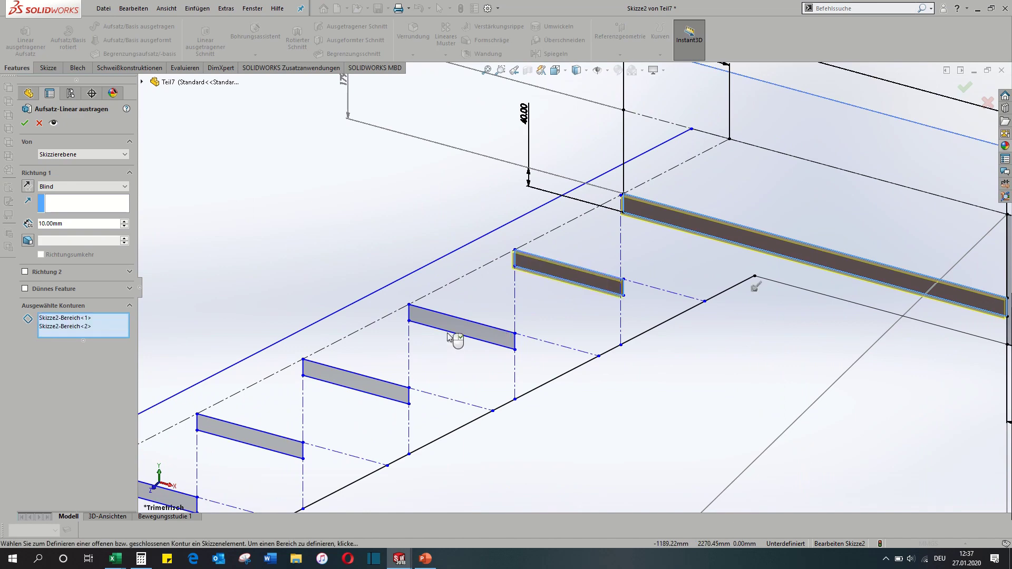
left_click(454, 328)
left_click(361, 385)
left_click(256, 439)
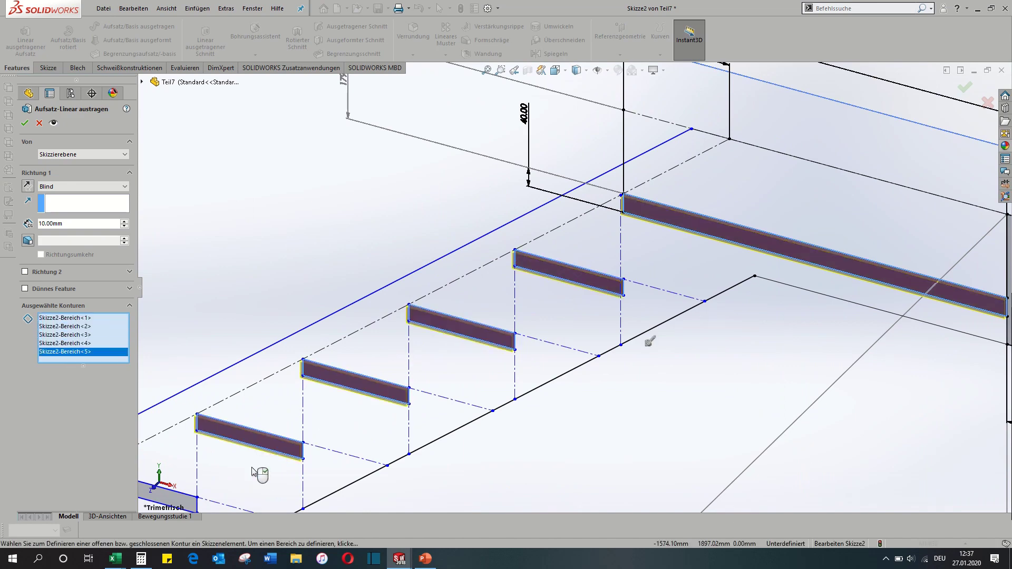
scroll(316, 422, "up", 5)
scroll(417, 356, "down", 5)
left_click(499, 280)
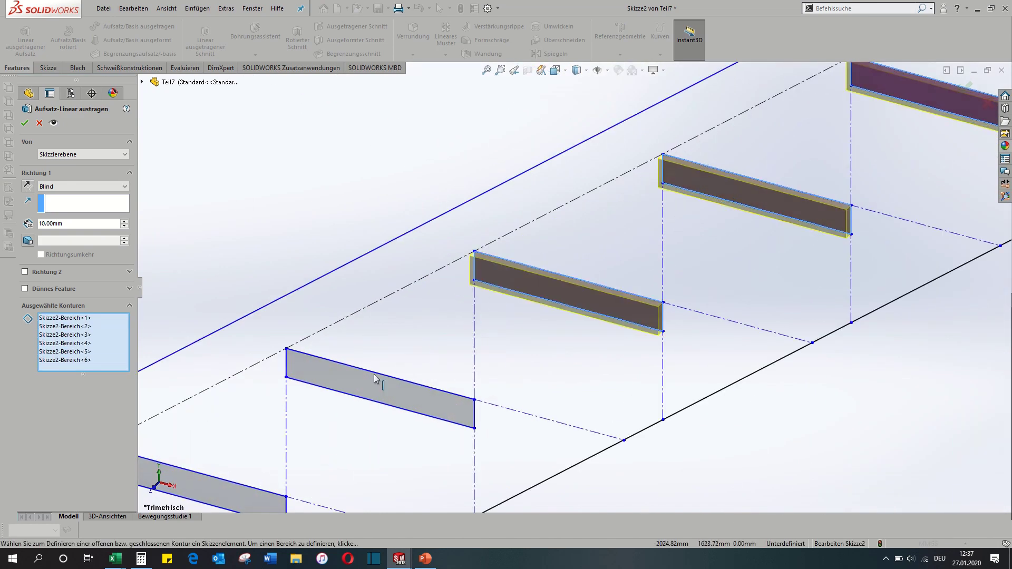
left_click(362, 396)
left_click(206, 493)
scroll(207, 492, "up", 5)
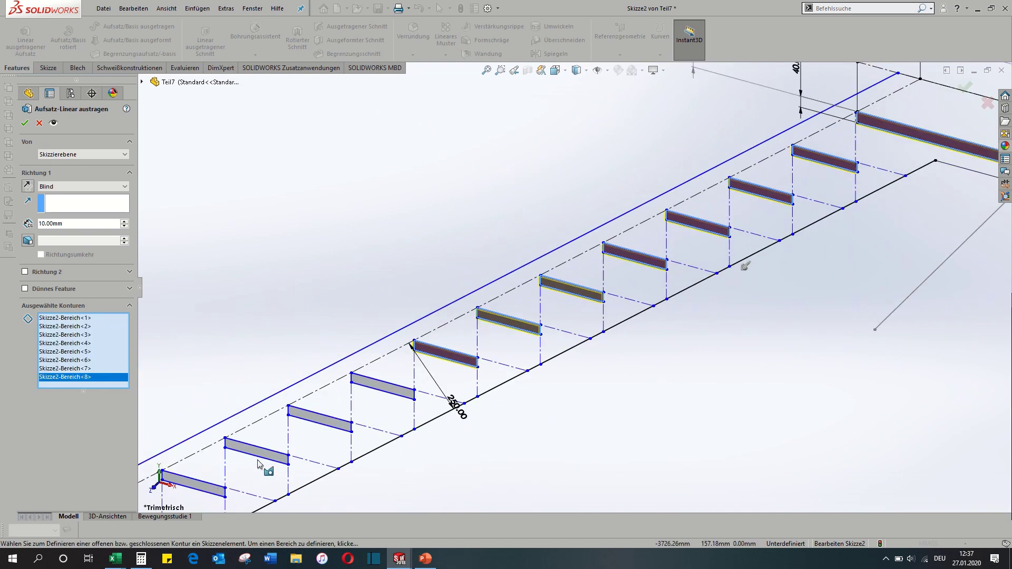
scroll(406, 346, "down", 5)
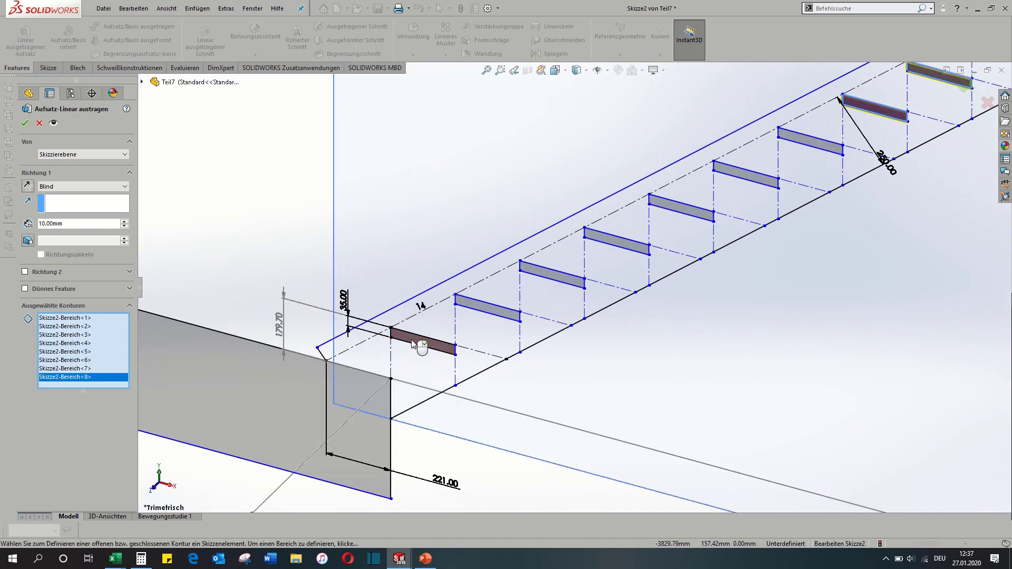
left_click(416, 344)
left_click(487, 310)
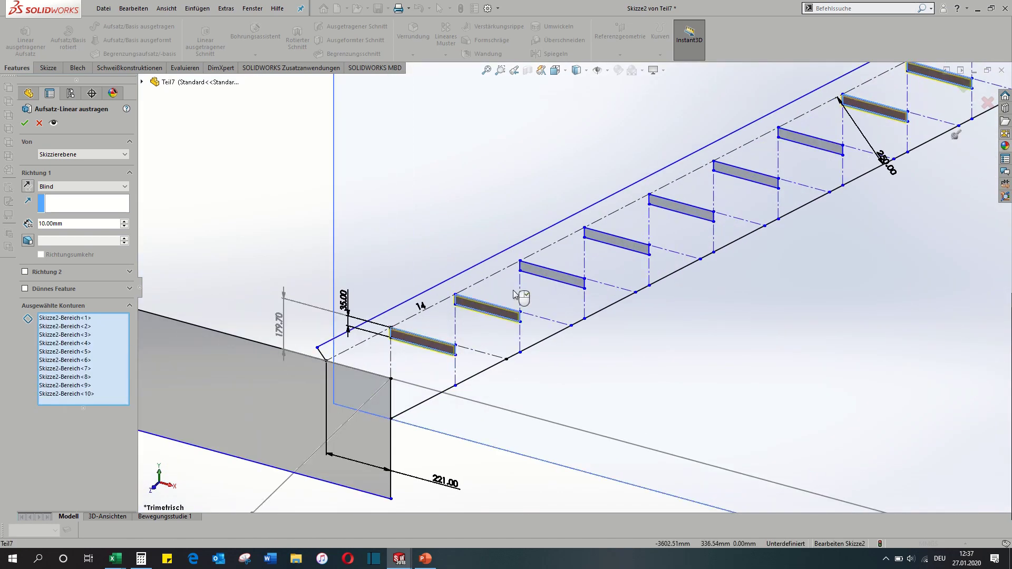
left_click(549, 275)
left_click(622, 243)
left_click(679, 212)
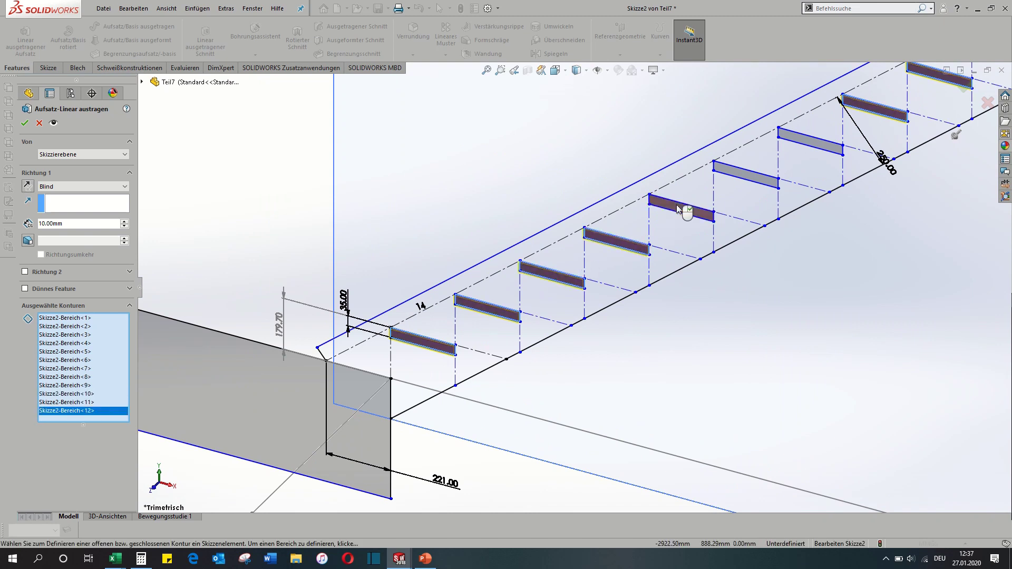
left_click(746, 175)
left_click(806, 146)
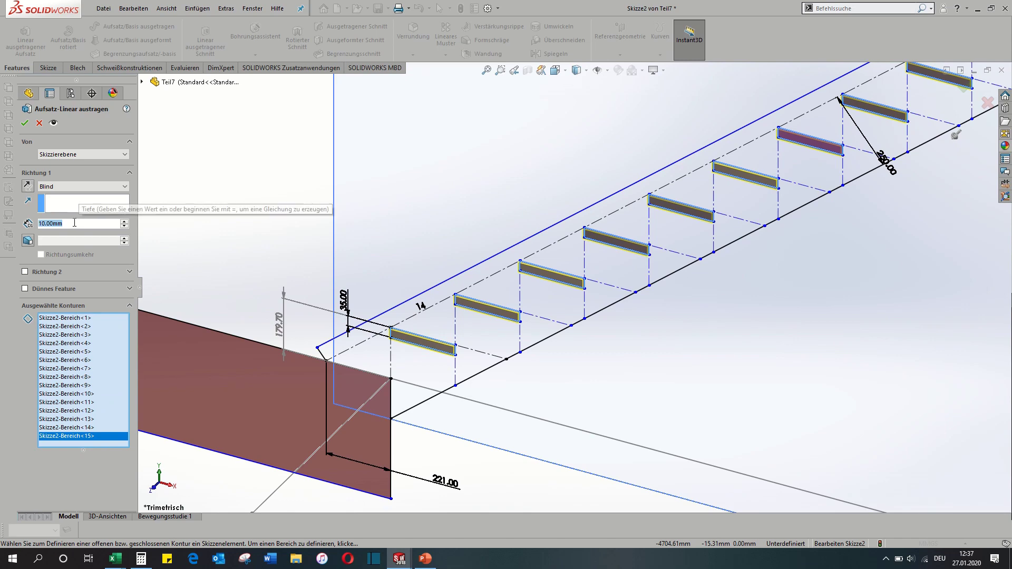
Set the blind extrusion depth to 900 mm and confirm the step extrusion.
type("900")
mouse_move(76, 237)
key("Return")
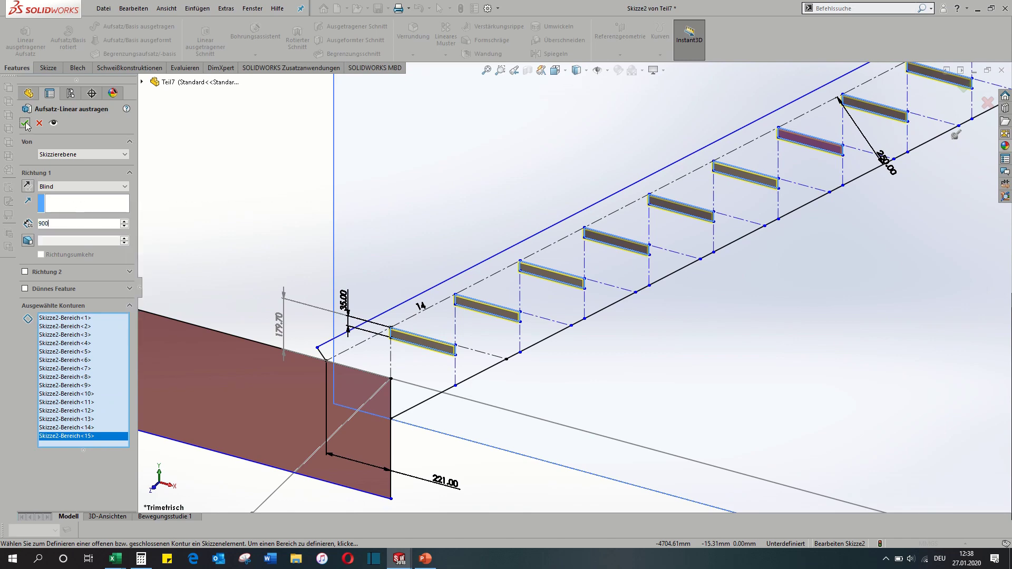
left_click(25, 125)
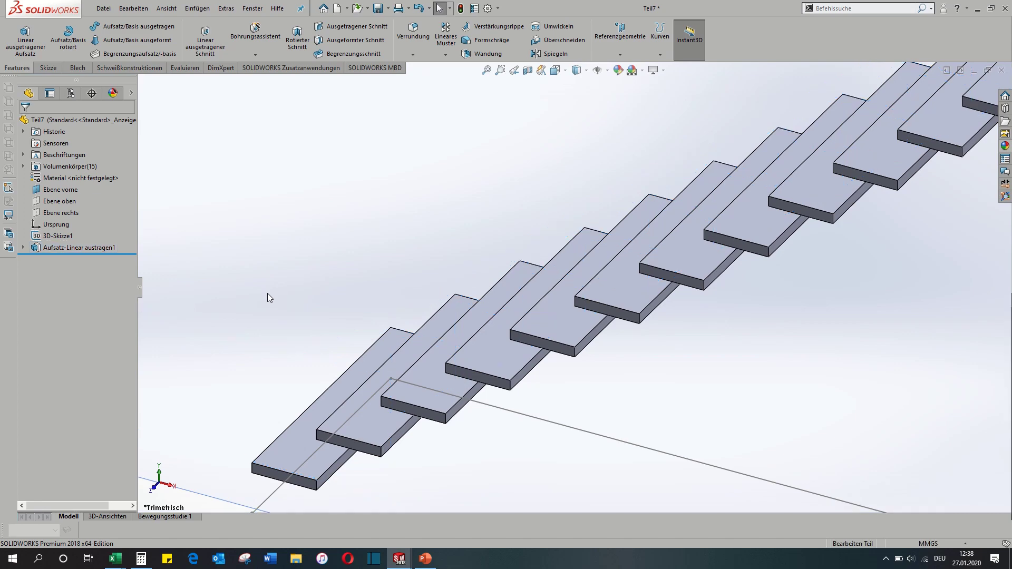
left_click(23, 248)
left_click(61, 235)
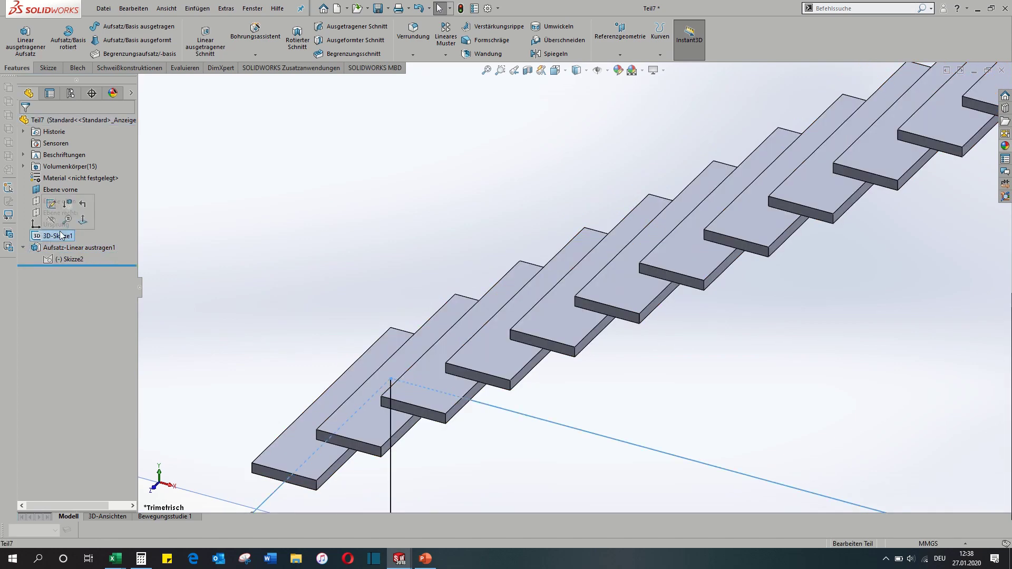
left_click(61, 260)
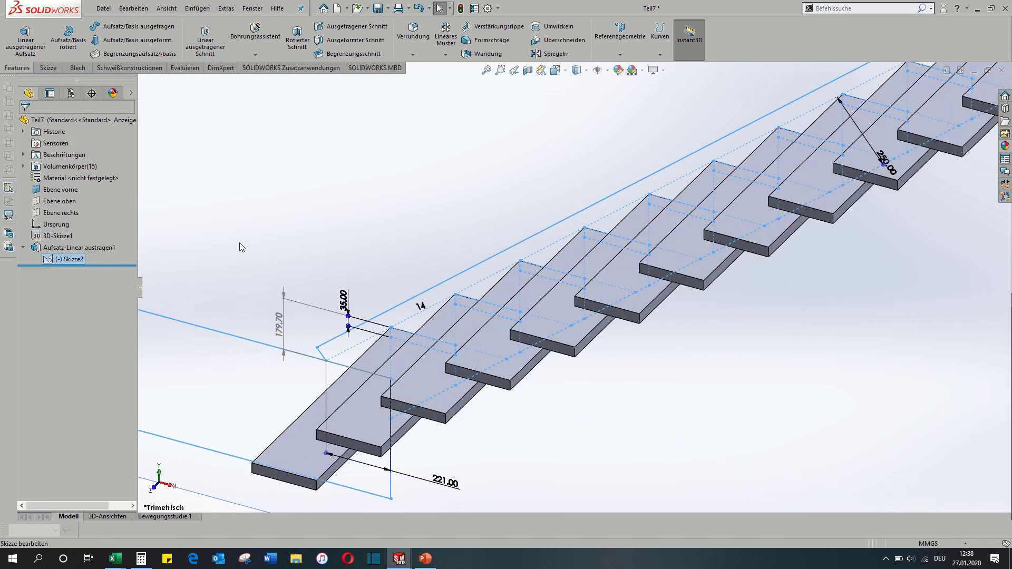
key("f")
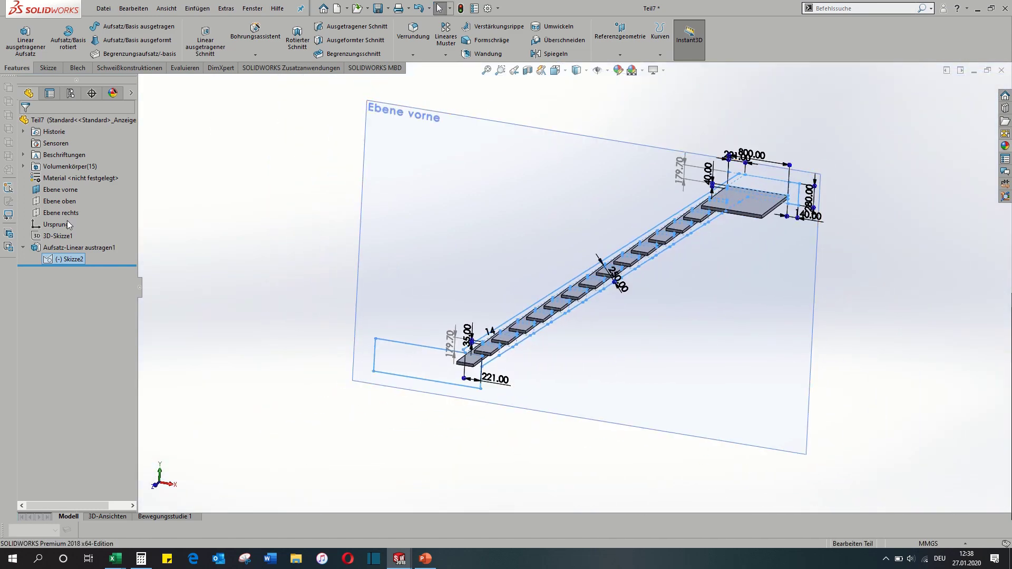
left_click(25, 38)
left_click(25, 39)
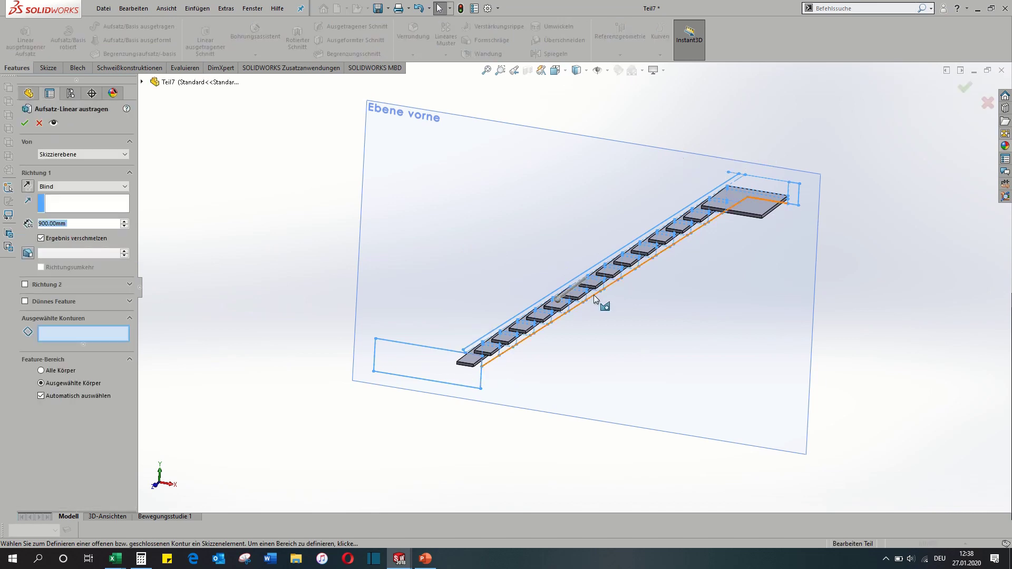
scroll(748, 206, "down", 5)
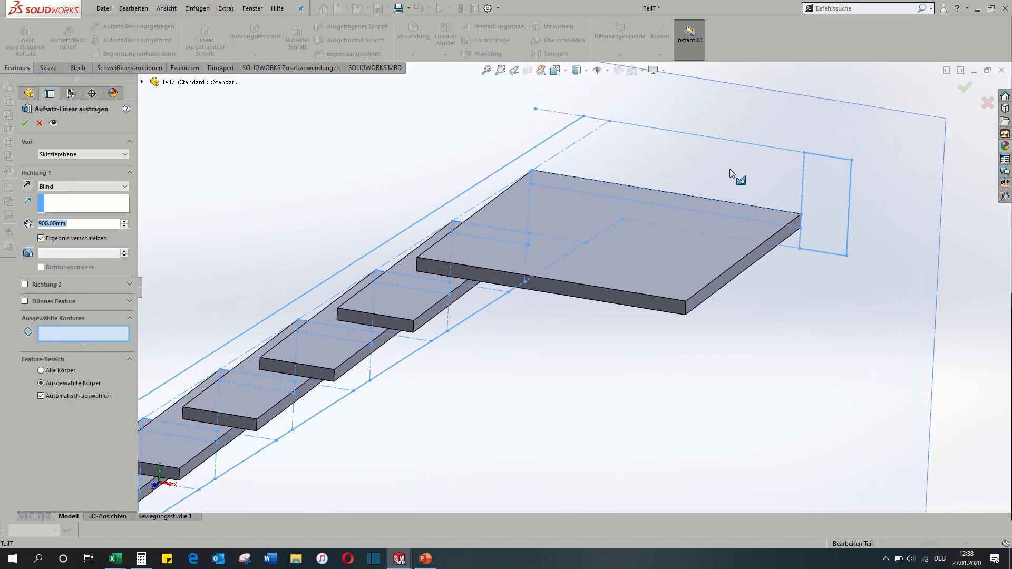
left_click(729, 169)
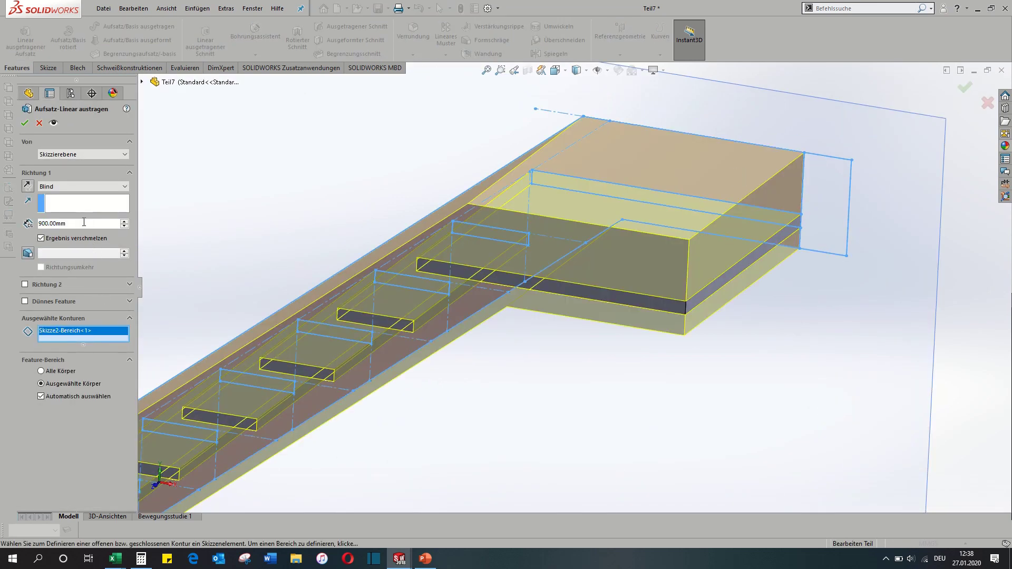
type("40")
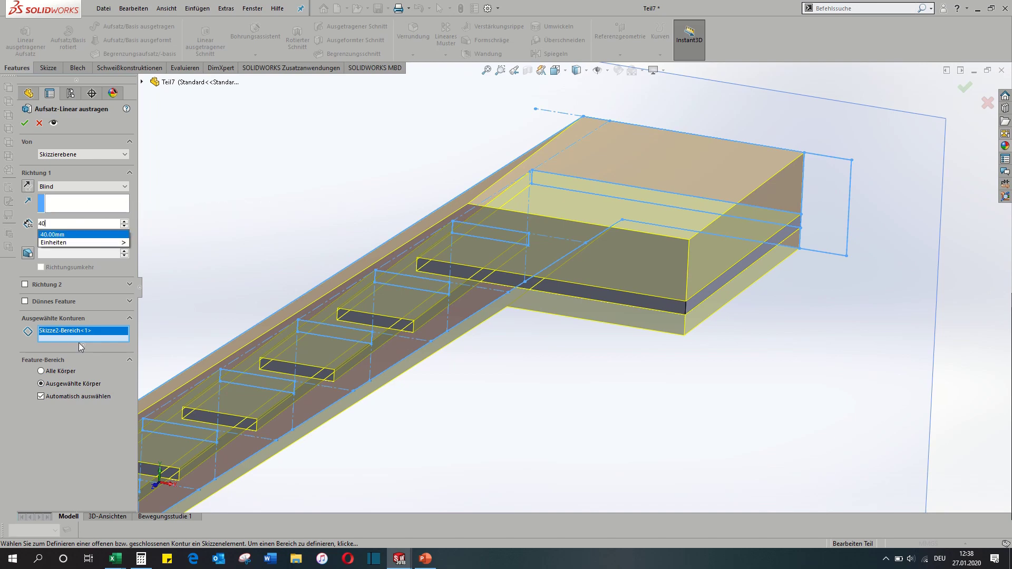
key("Return")
scroll(428, 393, "down", 5)
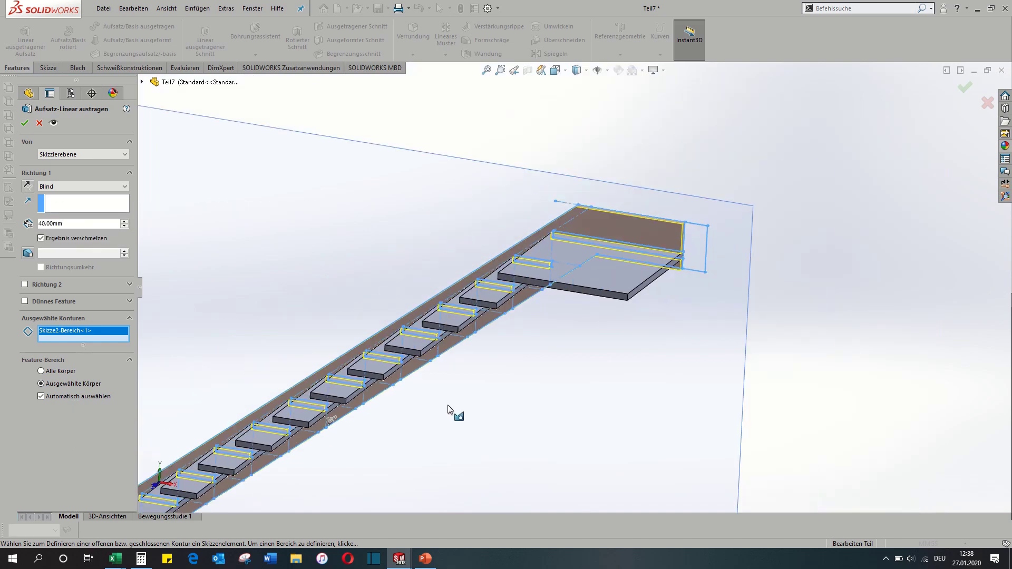
middle_click_drag(454, 411, 400, 420)
scroll(509, 341, "down", 8)
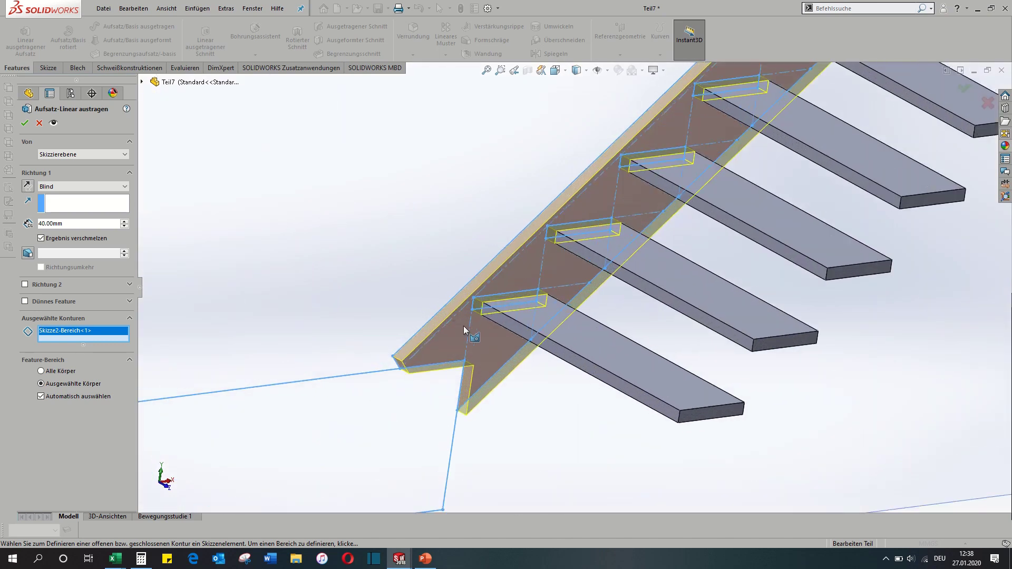
scroll(571, 430, "up", 3)
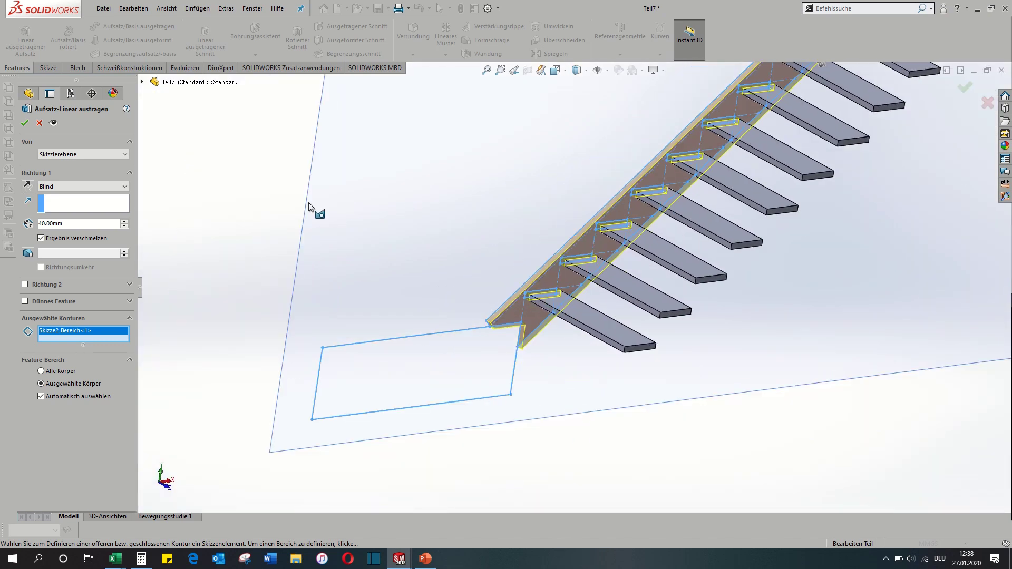
key("Return")
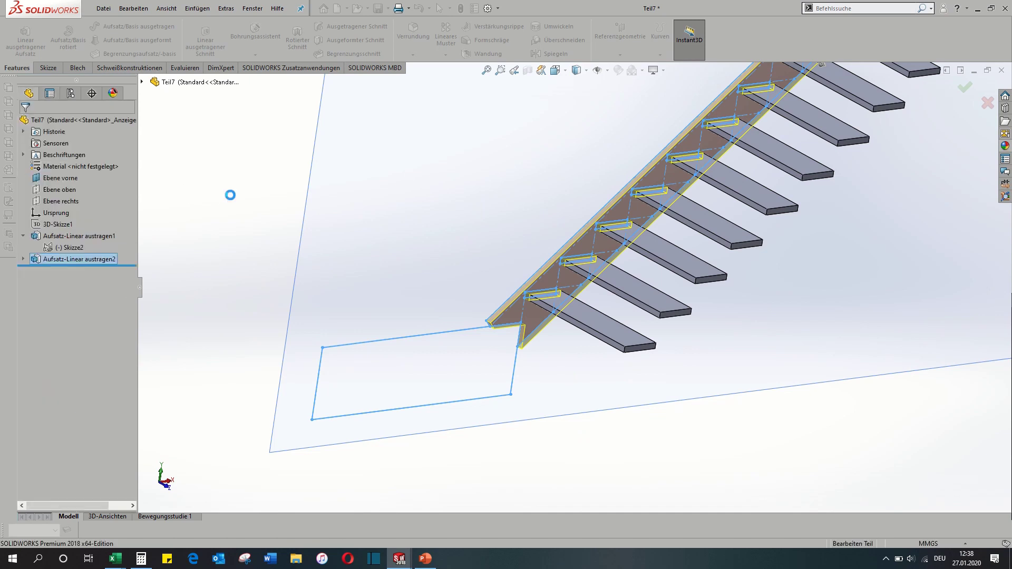
middle_click_drag(227, 195, 377, 285)
scroll(631, 262, "up", 3)
middle_click_drag(631, 262, 290, 237)
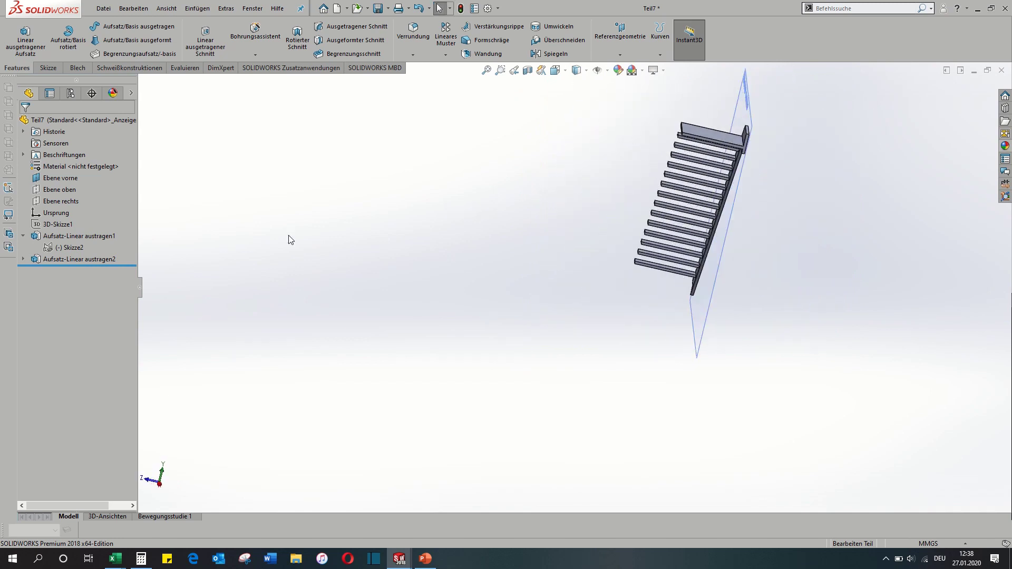
left_click(55, 258)
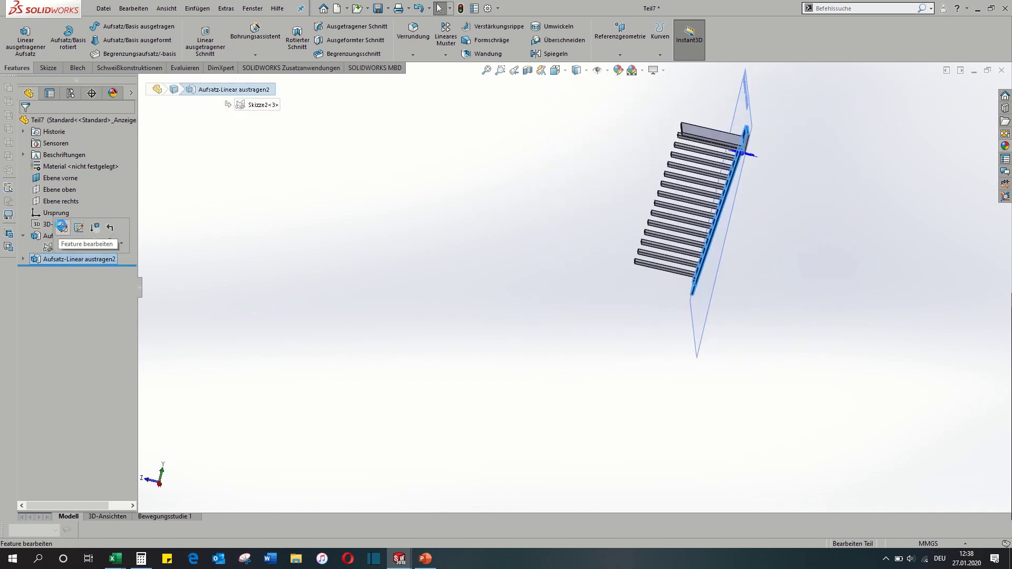
left_click(61, 227)
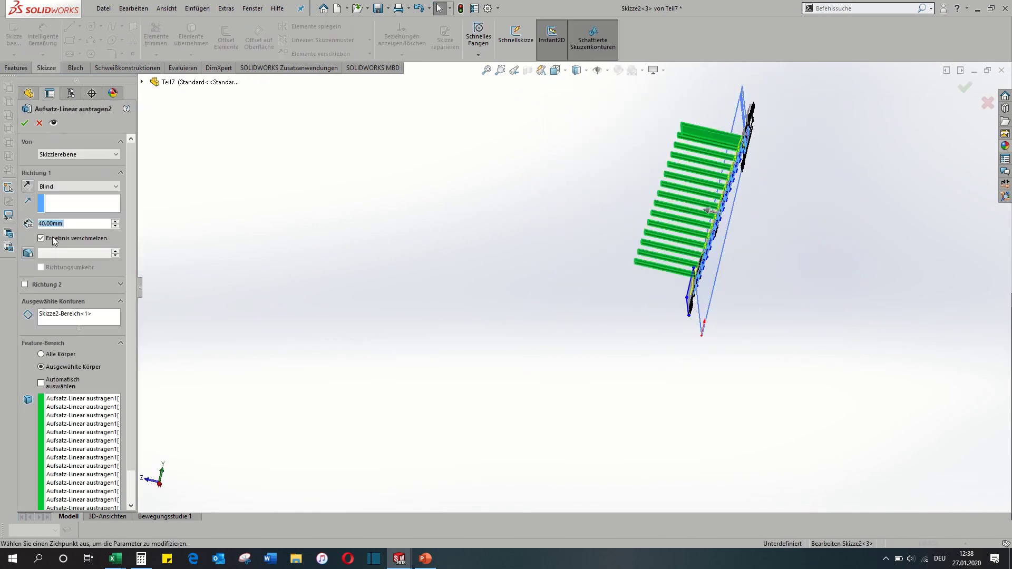
left_click(42, 239)
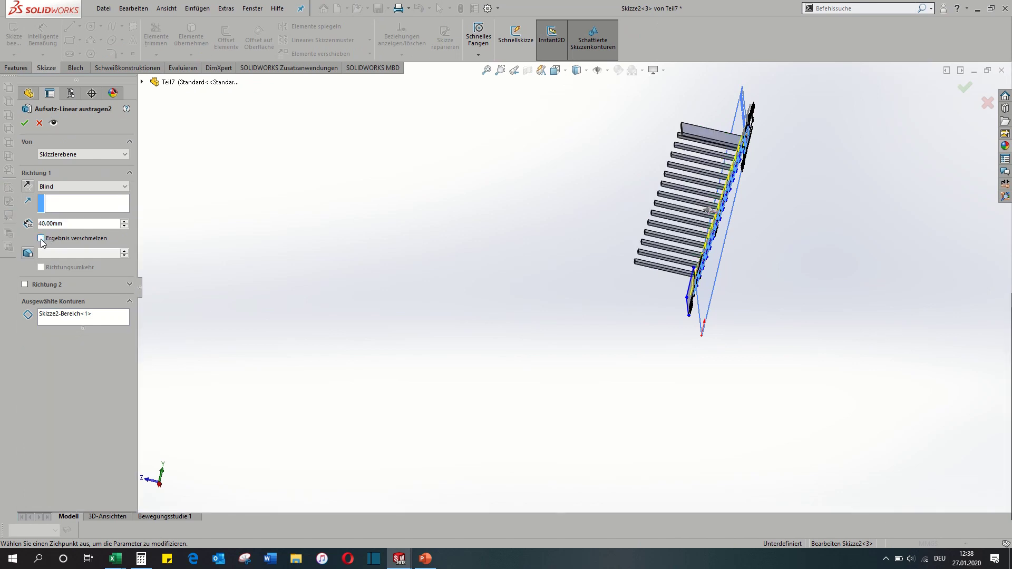
left_click(25, 123)
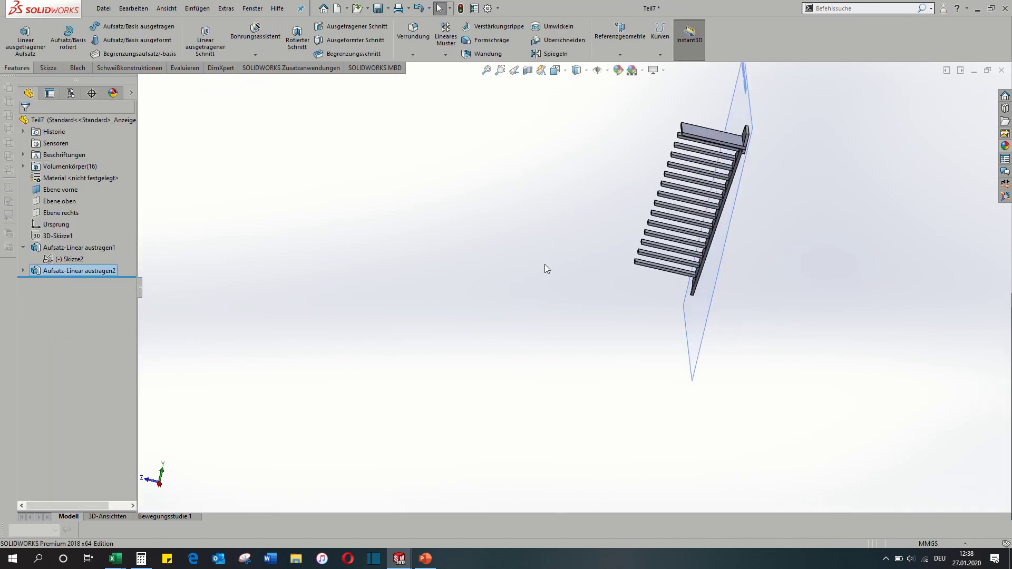
middle_click_drag(599, 287, 728, 369)
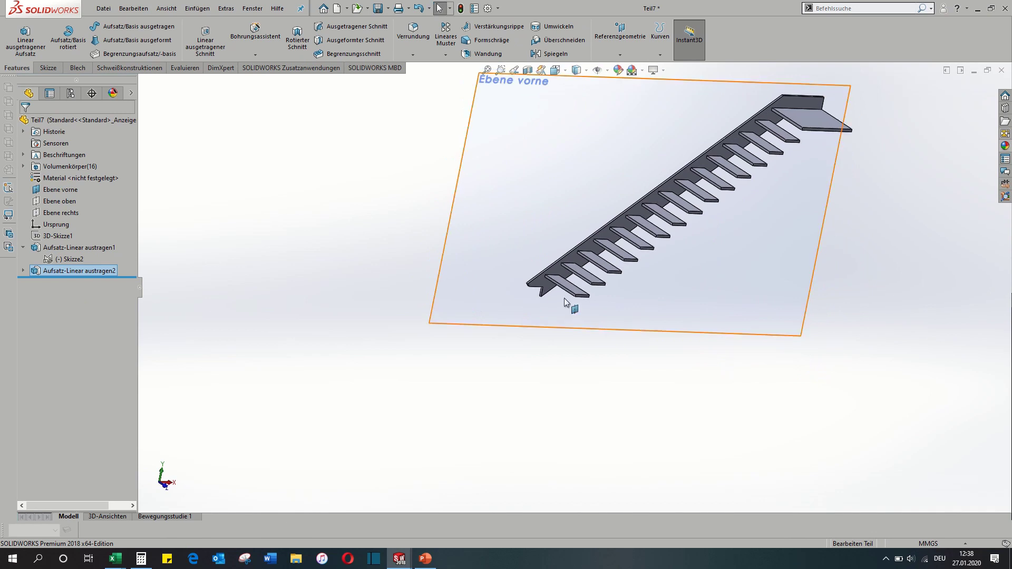
scroll(575, 298, "down", 4)
middle_click_drag(583, 289, 712, 310)
left_click(701, 385)
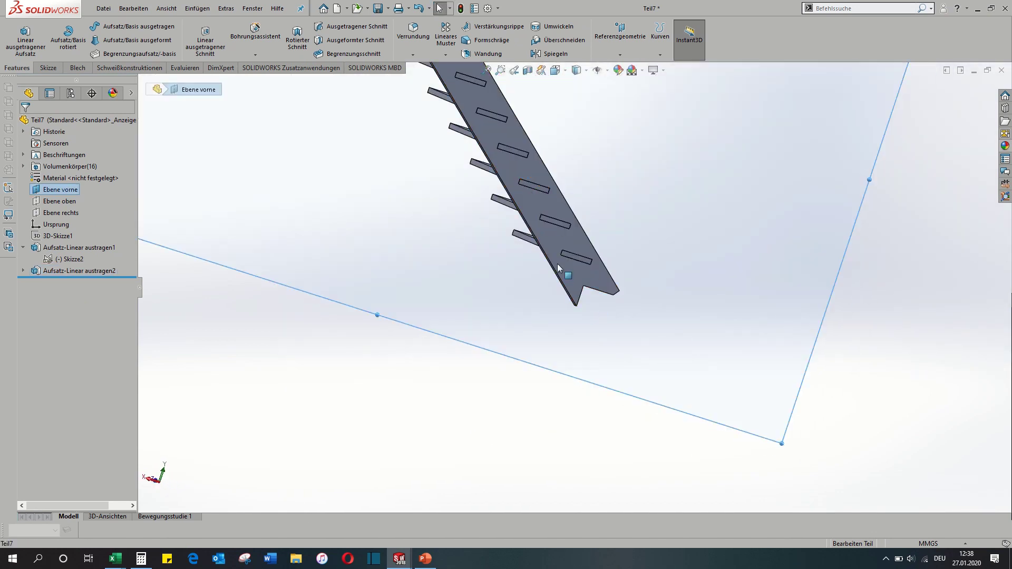
left_click(557, 230)
middle_click_drag(549, 237, 295, 221)
left_click(23, 167)
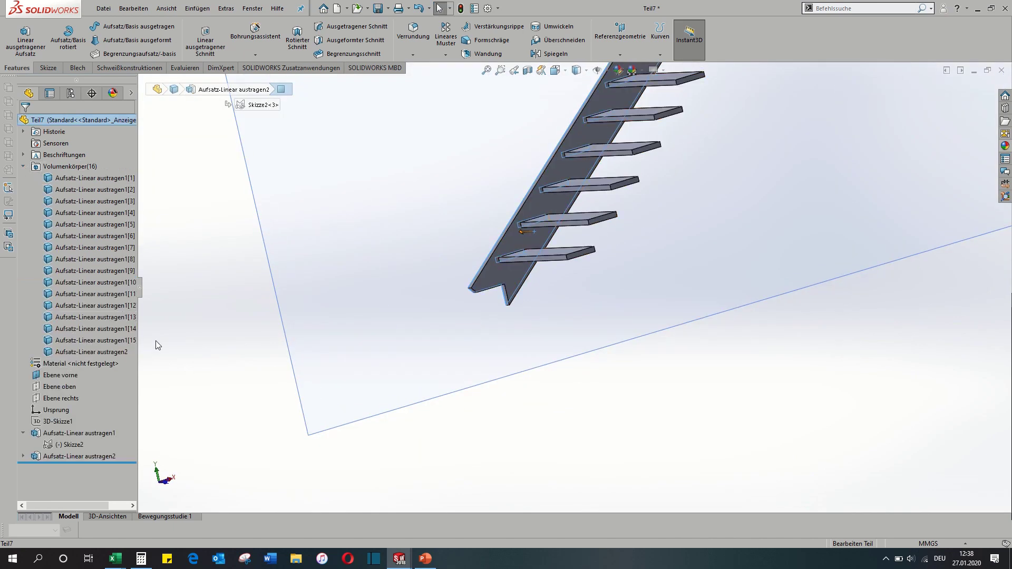
left_click(180, 377)
middle_click_drag(230, 312, 461, 334)
left_click(579, 232)
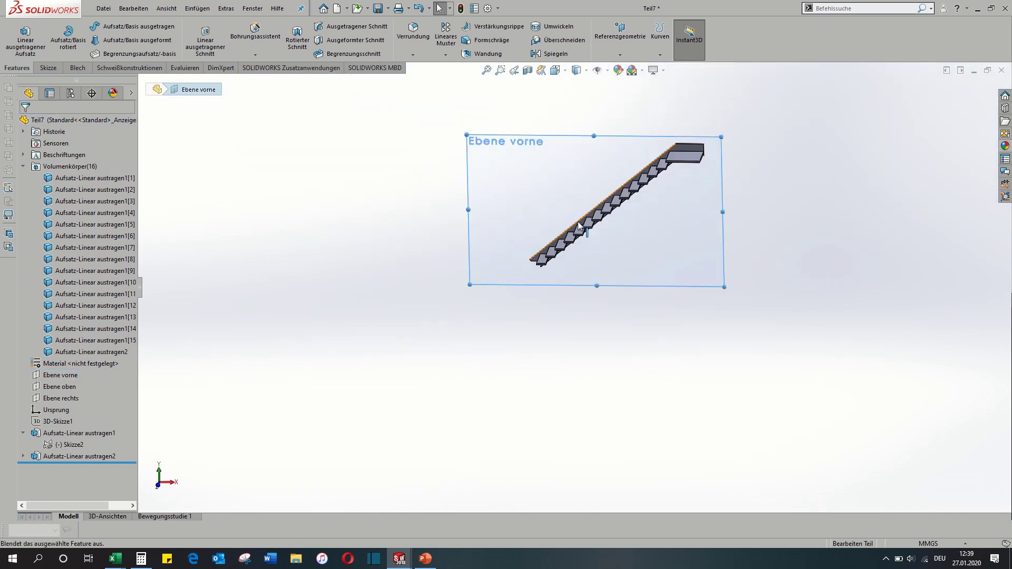
middle_click_drag(580, 232, 562, 275)
scroll(493, 286, "down", 8)
left_click(549, 275)
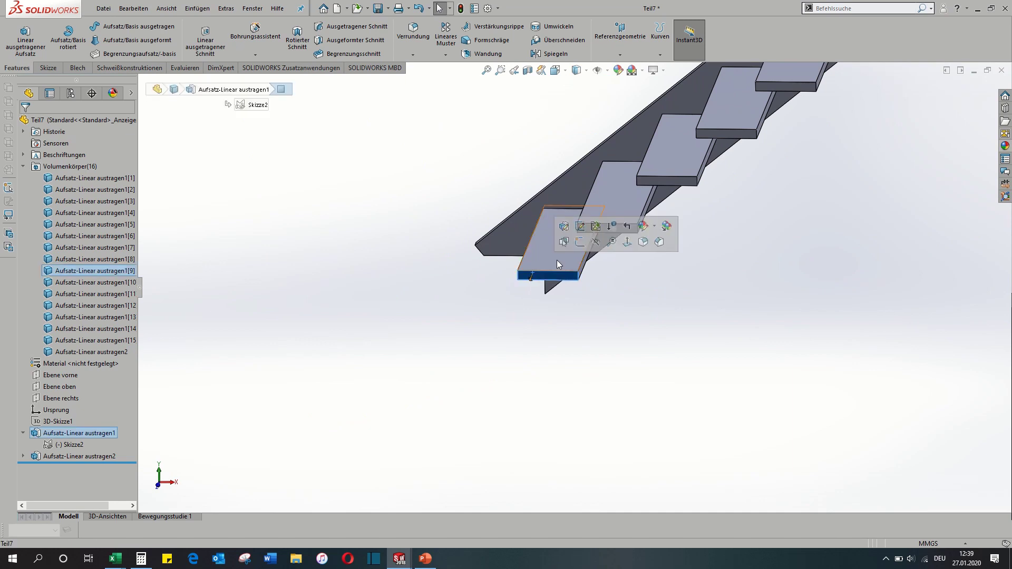
Start a sketch on the stringer's front face and convert the selected stair edges into sketch lines.
left_click(580, 243)
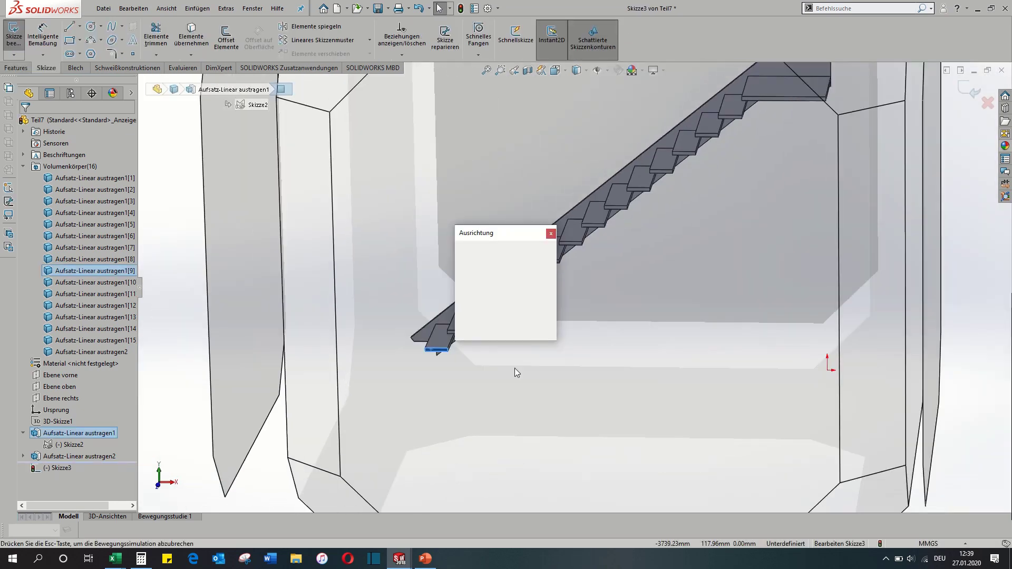
key("ctrl+1")
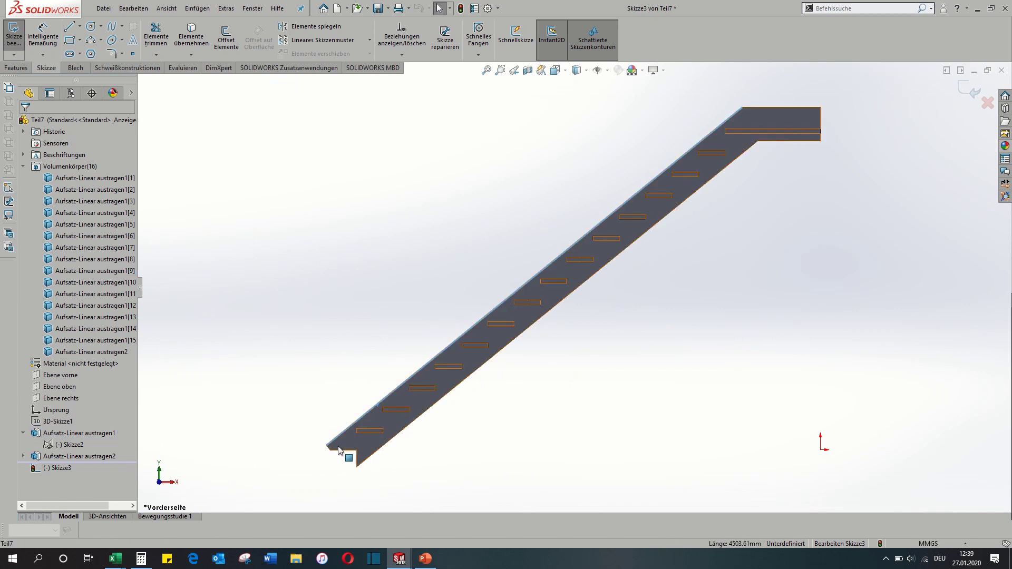
scroll(343, 454, "down", 3)
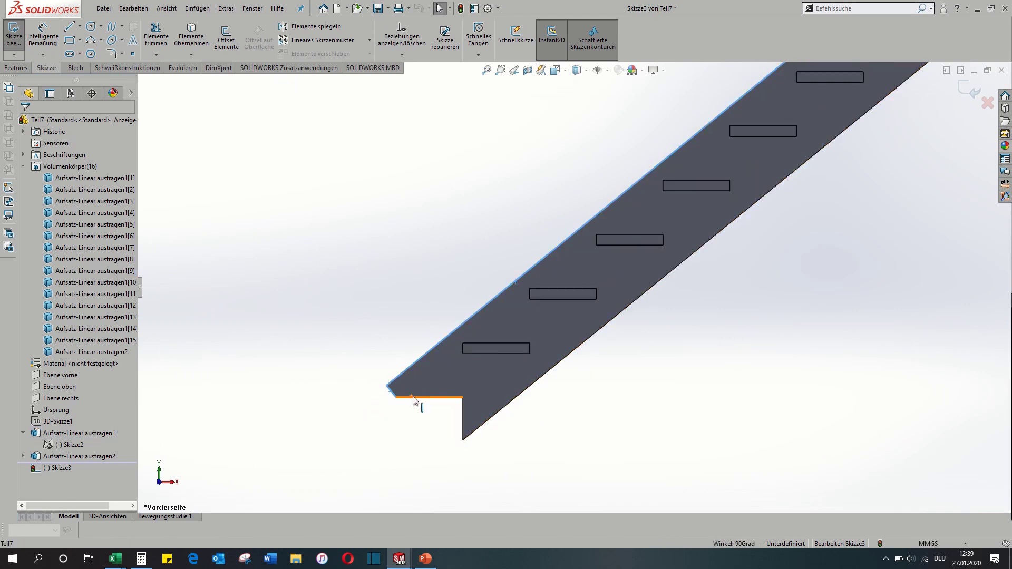
left_click(463, 405, "ctrl")
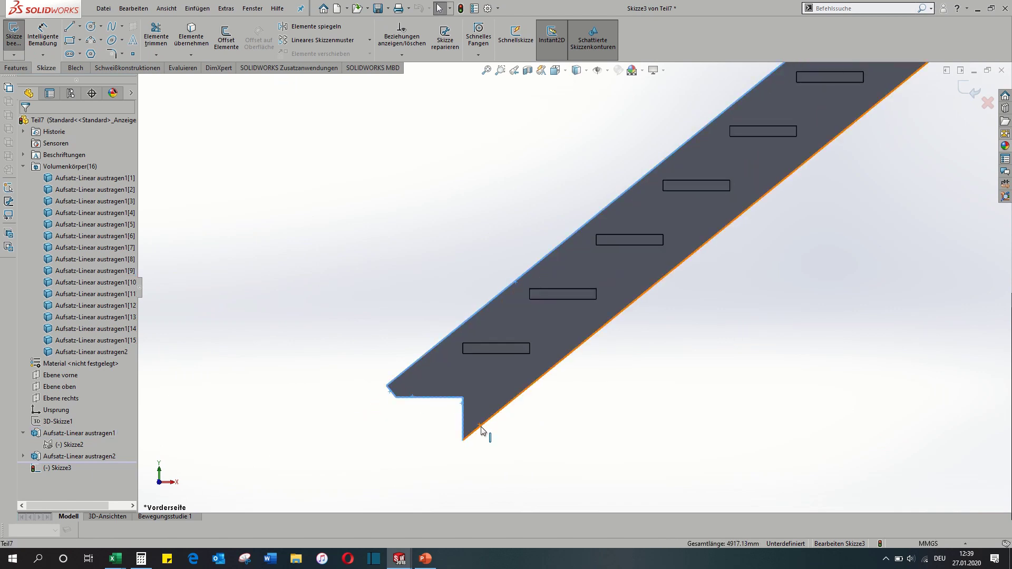
scroll(661, 238, "up", 5)
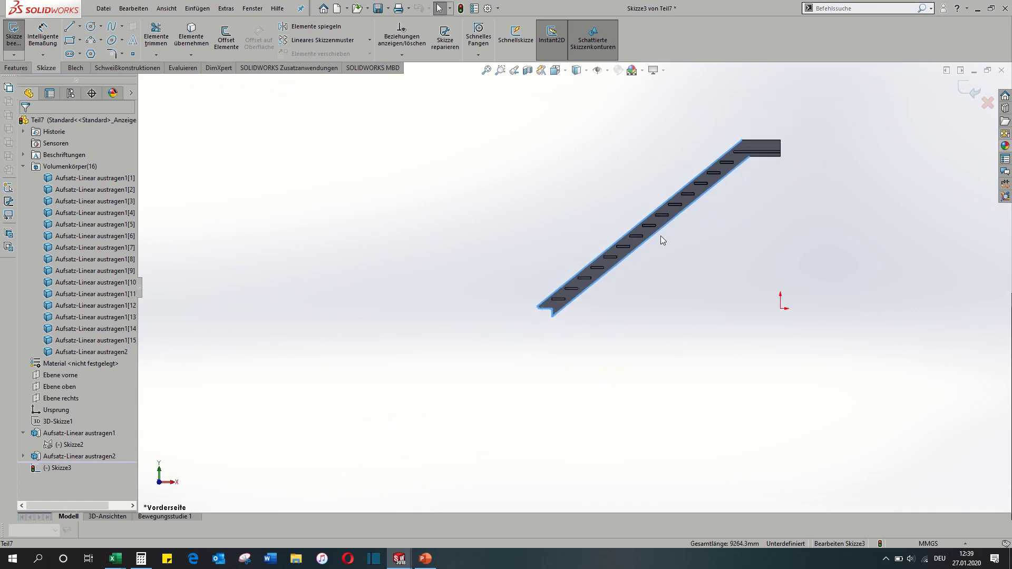
left_click(15, 68)
left_click(54, 67)
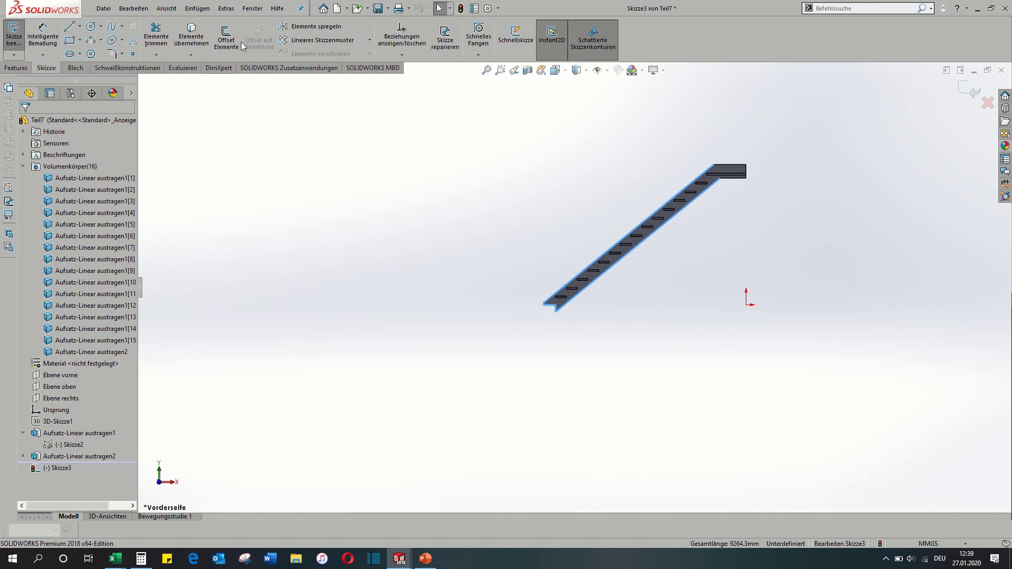
left_click(192, 38)
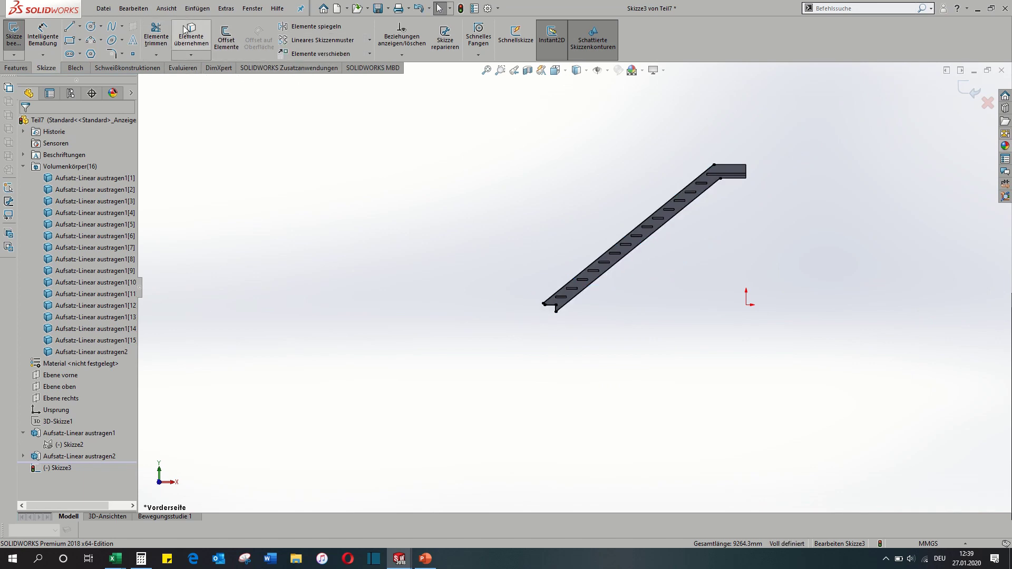
Draw a vertical line across the stringer below the landing and trim the upper edge beyond it.
left_click(69, 26)
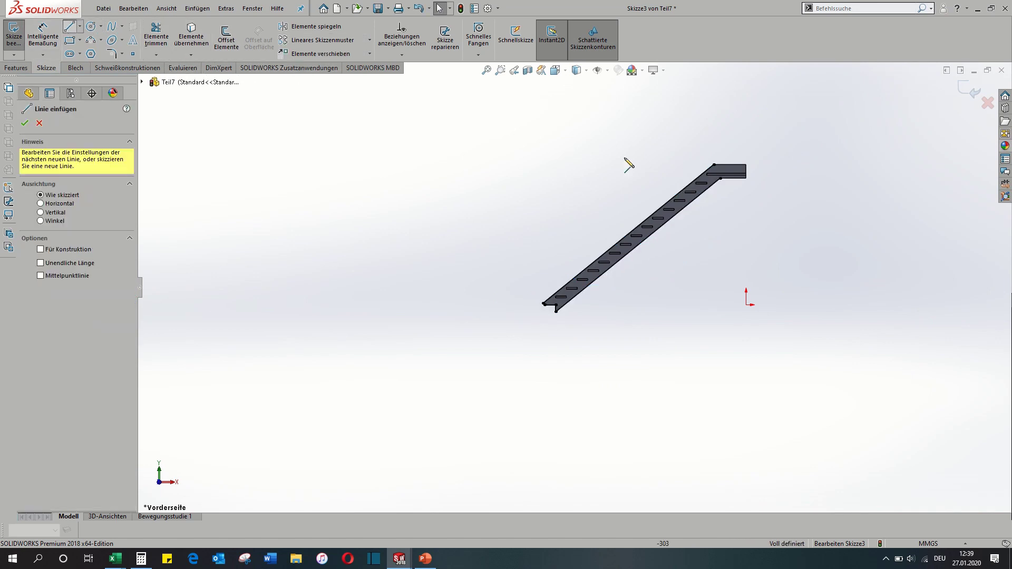
left_click(715, 168)
scroll(709, 199, "down", 5)
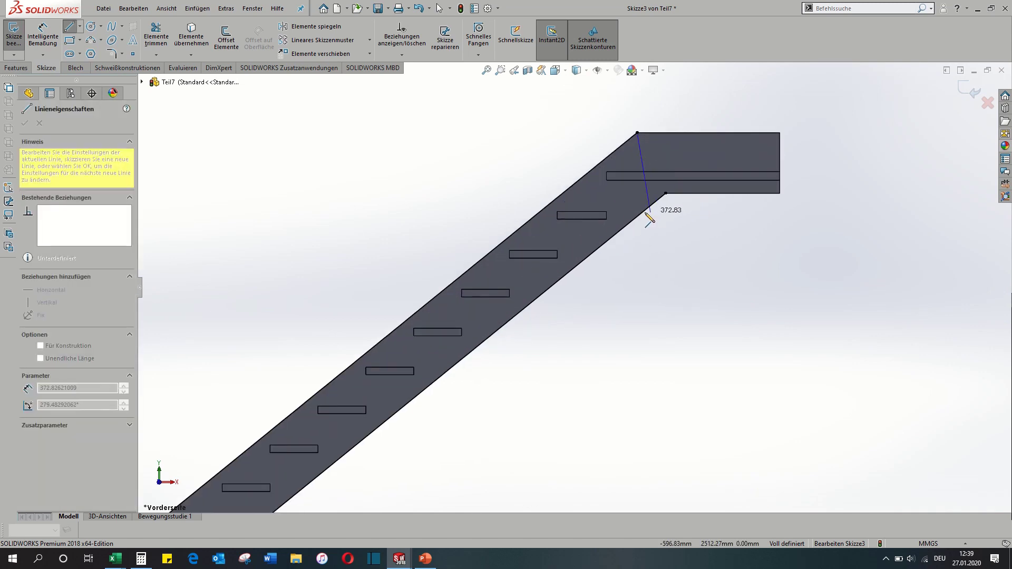
key("Escape")
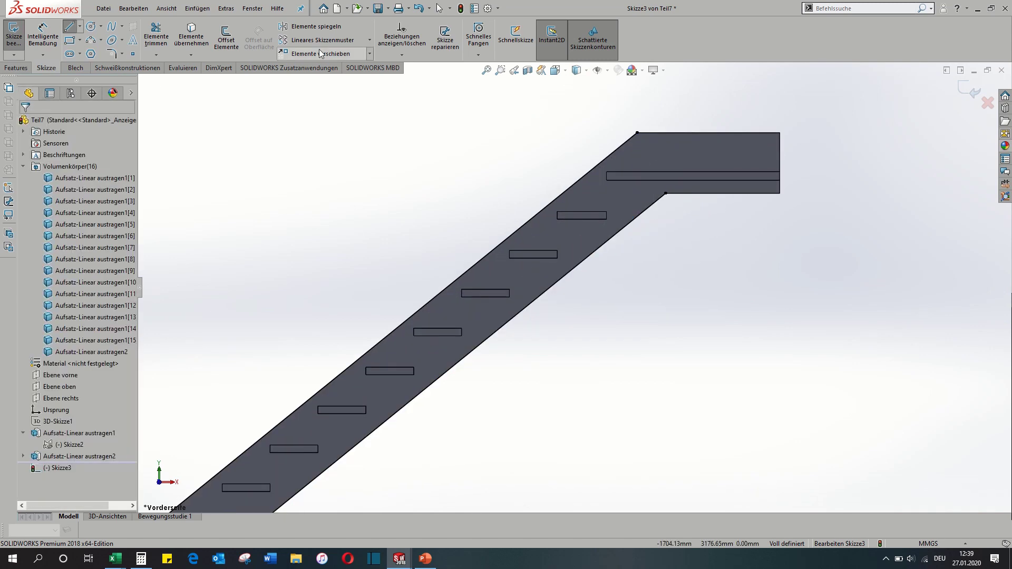
left_click(70, 27)
scroll(574, 148, "down", 4)
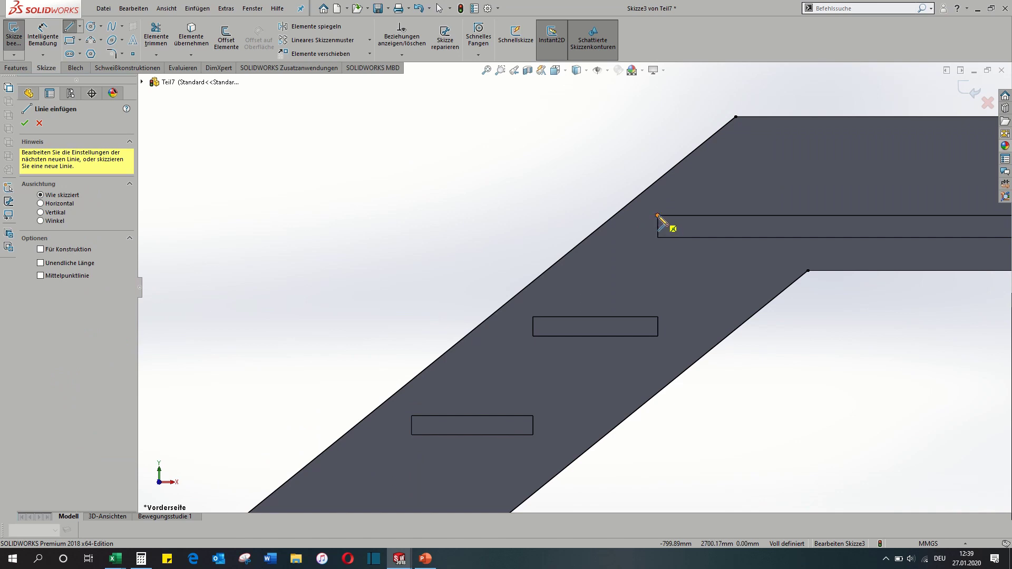
left_click(658, 182)
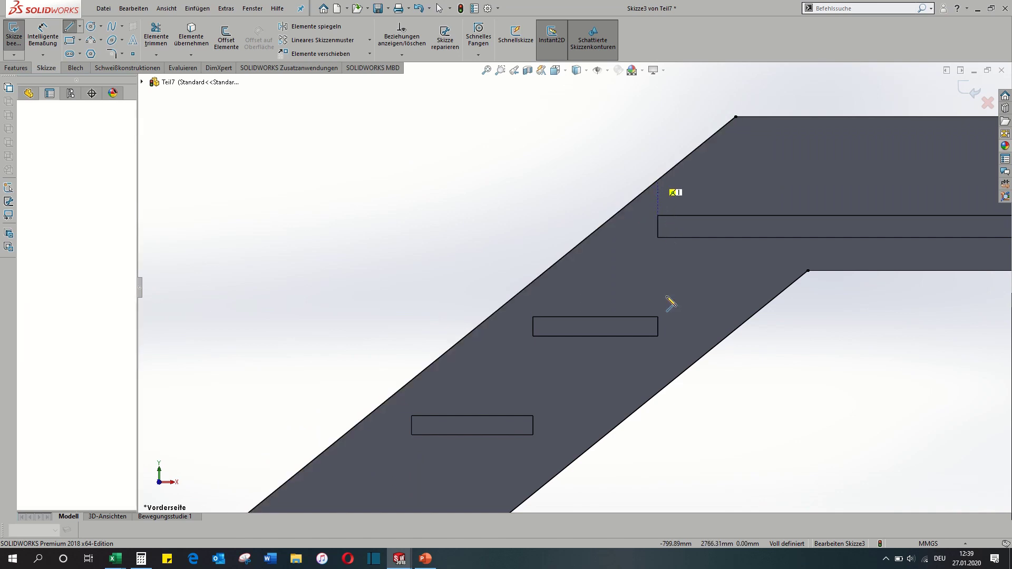
left_click(658, 392)
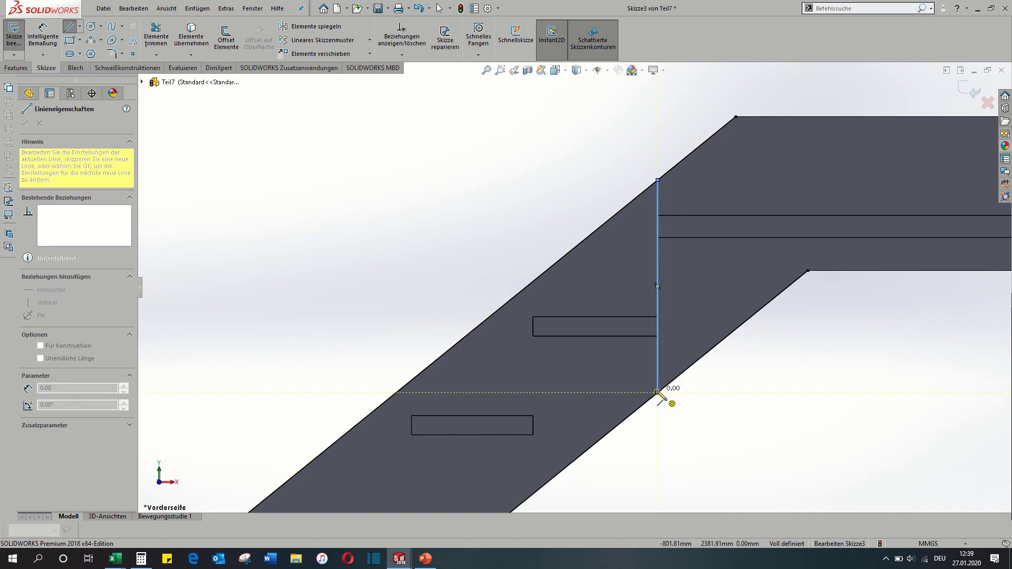
key("Escape")
left_click(156, 37)
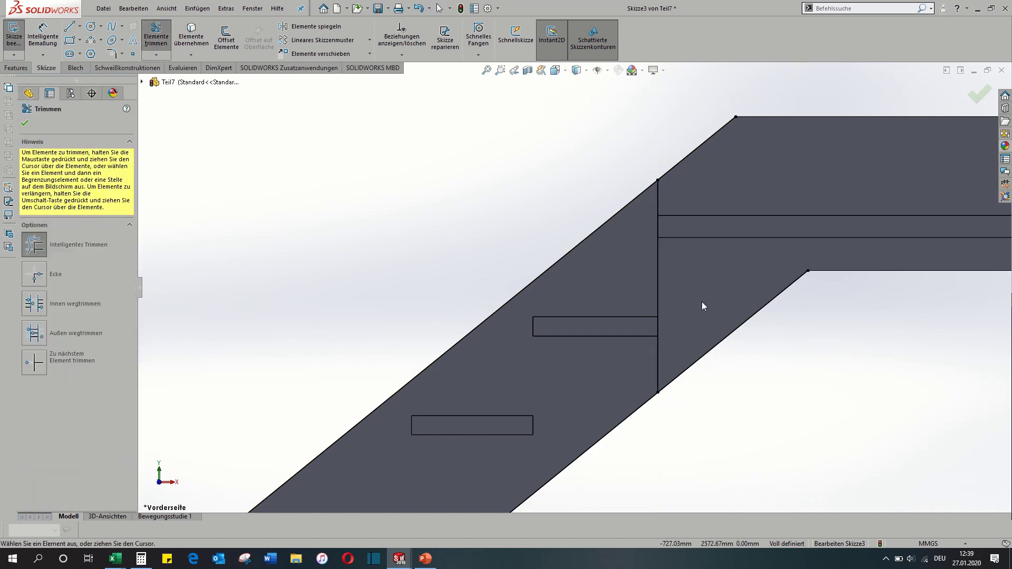
left_click_drag(691, 123, 690, 120)
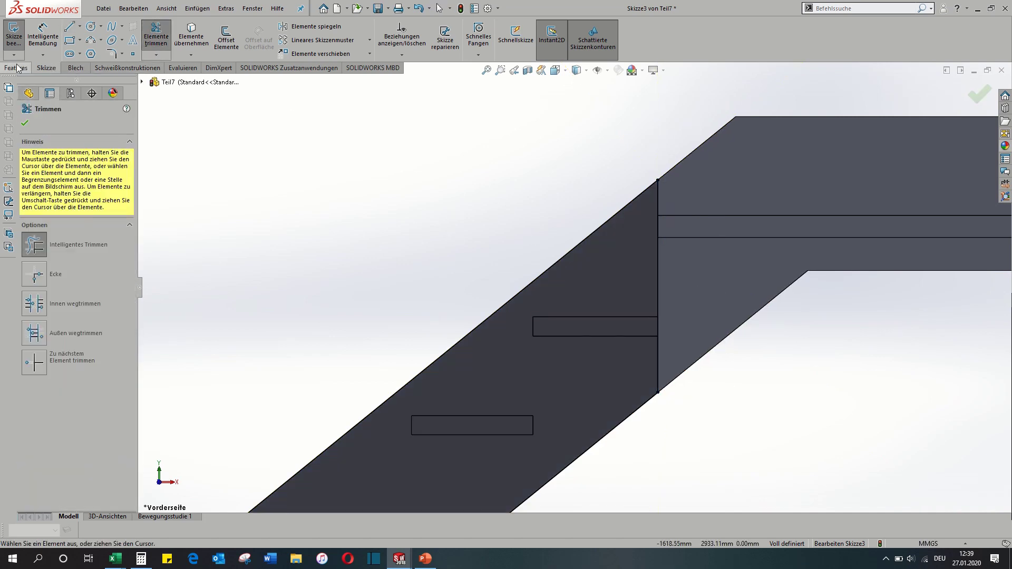
key("Escape")
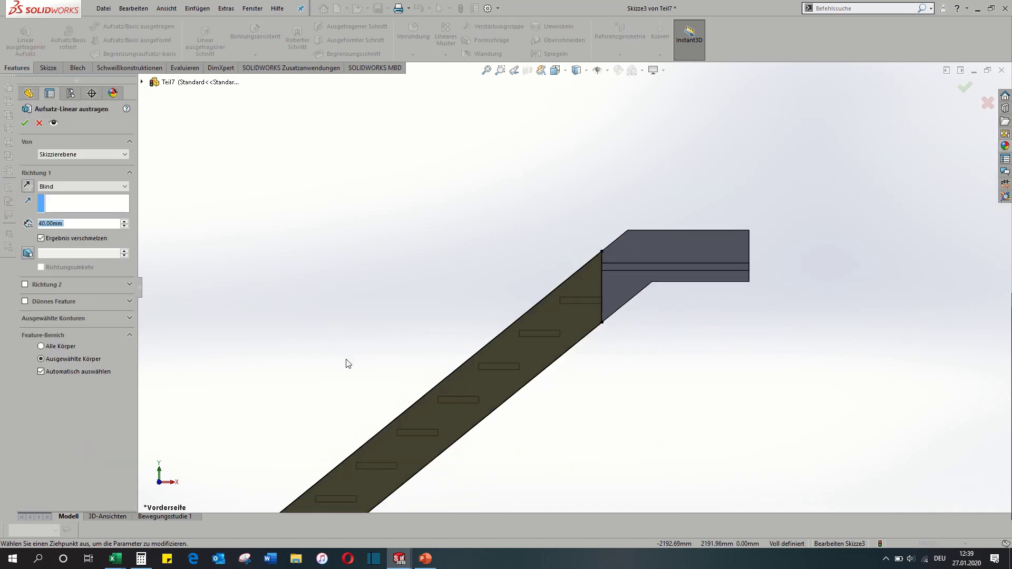
Extrude the side outline 40 mm in the reversed direction as a separate, unmerged stringer body.
middle_click_drag(345, 361, 221, 296)
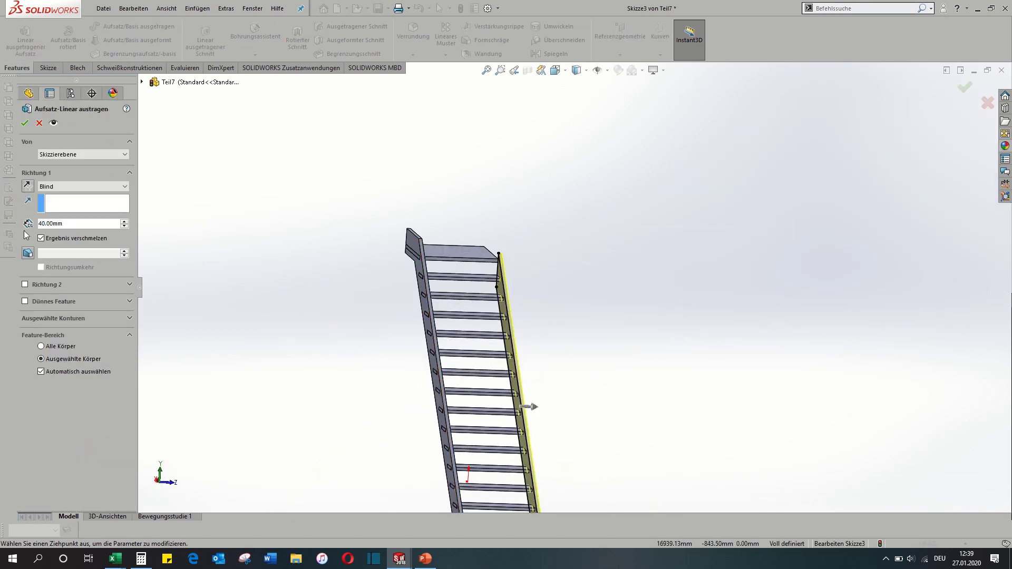
left_click(28, 187)
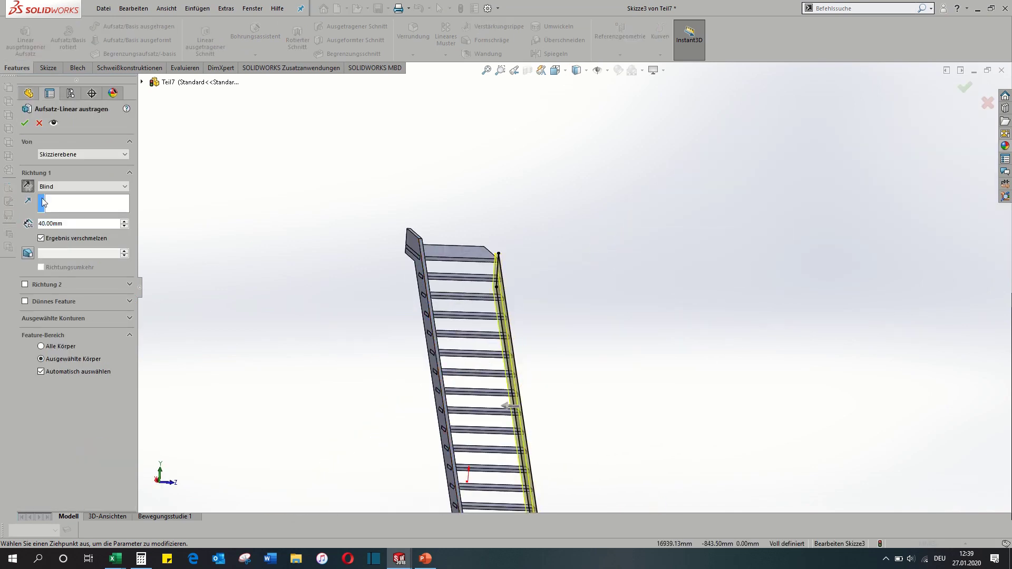
left_click(41, 238)
key("Return")
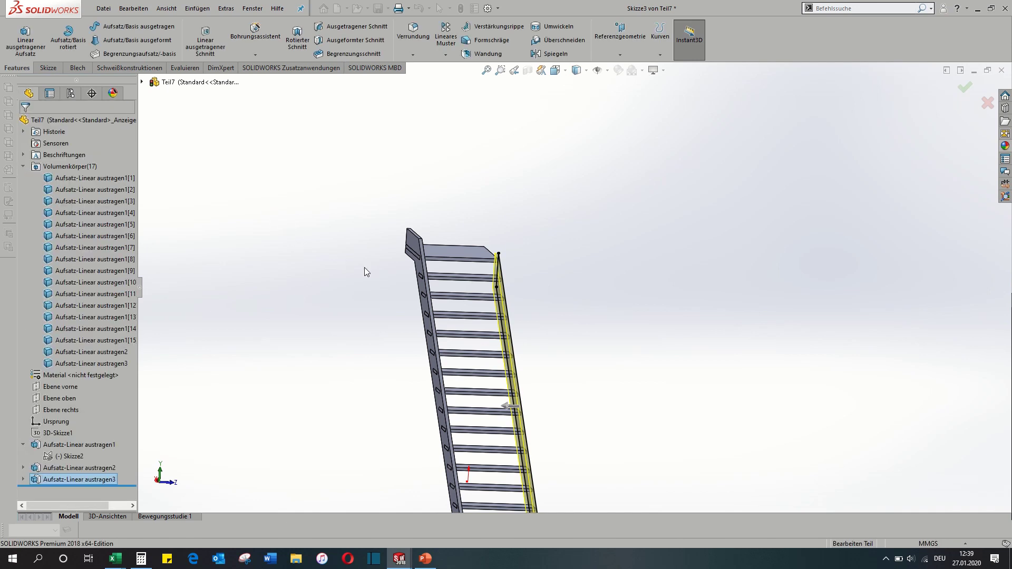
scroll(559, 298, "down", 8)
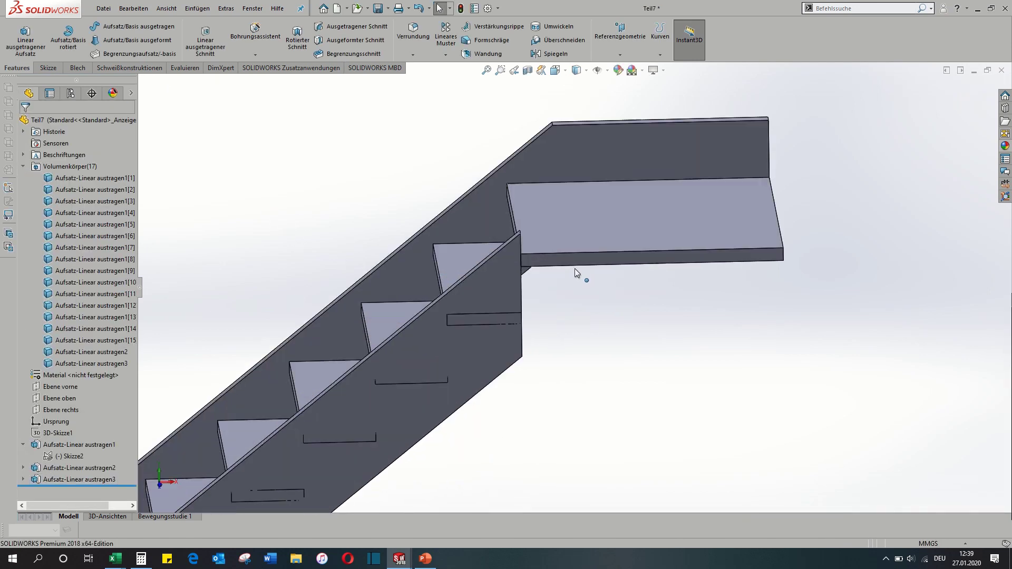
Sketch on the landing's front face, convert its edges, and extrude it 500 mm into a support block.
left_click(575, 263)
left_click(623, 231)
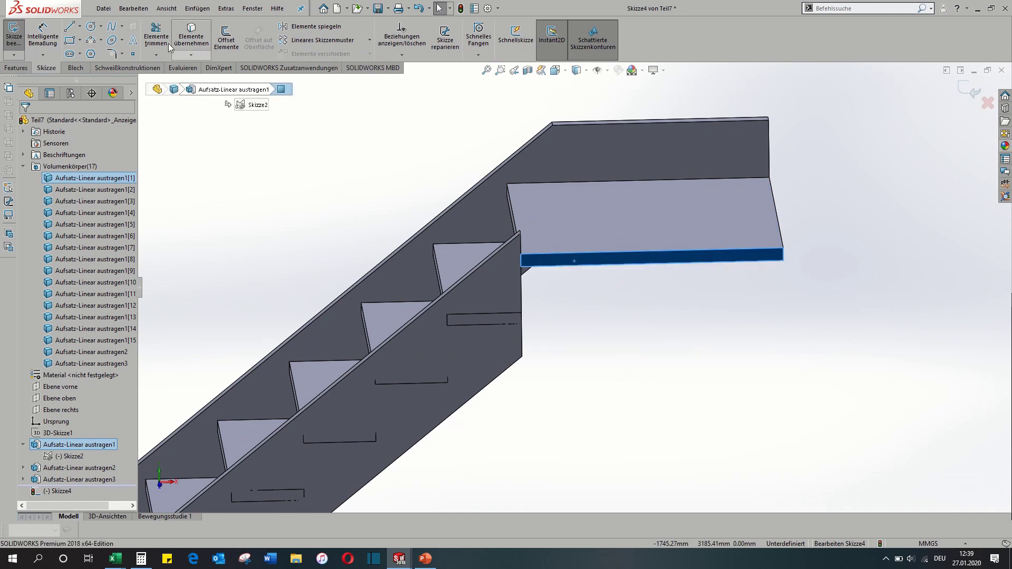
left_click(190, 34)
left_click(16, 68)
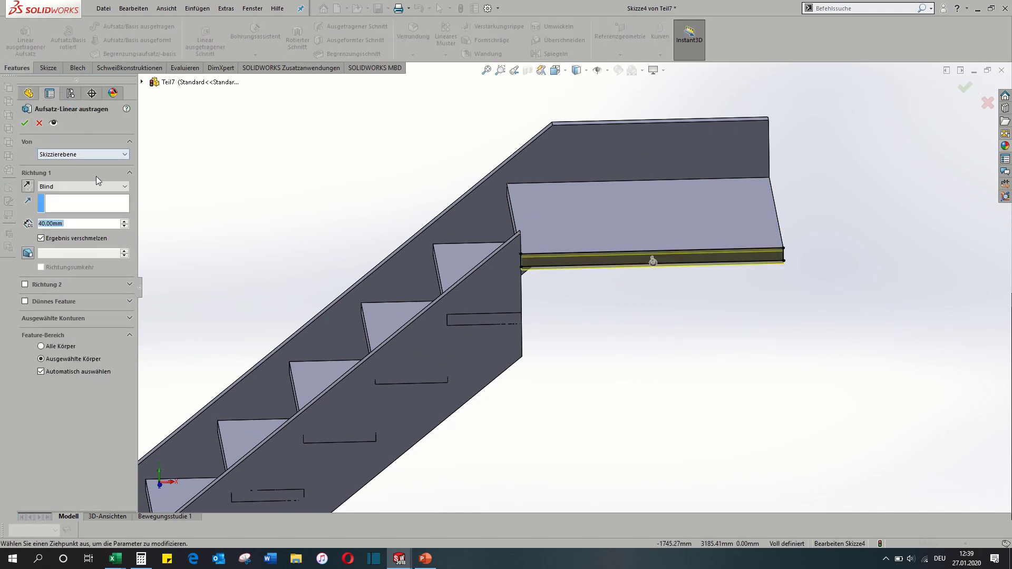
type("500")
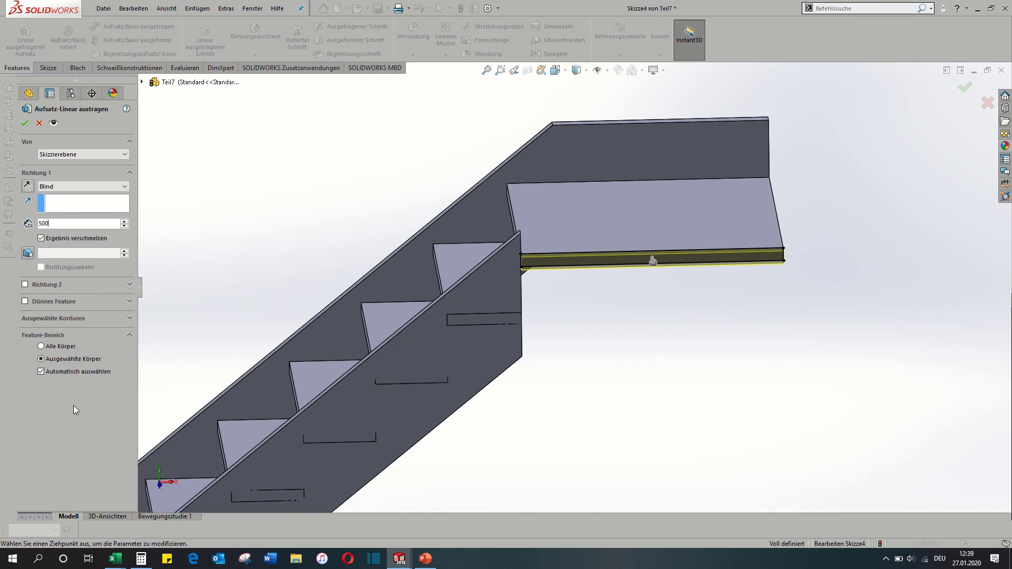
key("Return")
left_click(25, 123)
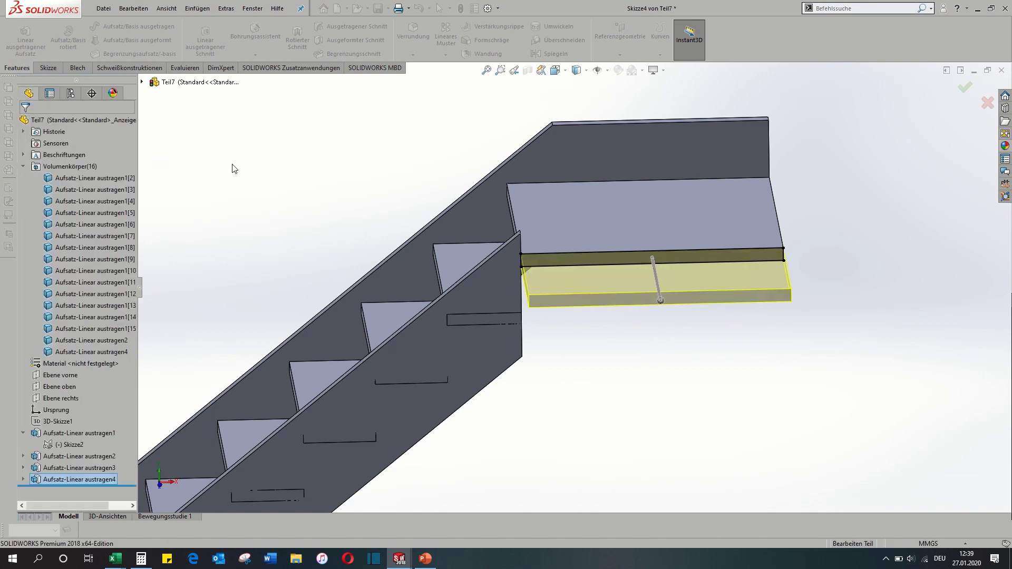
key("f")
middle_click_drag(324, 254, 590, 239)
scroll(533, 274, "down", 3)
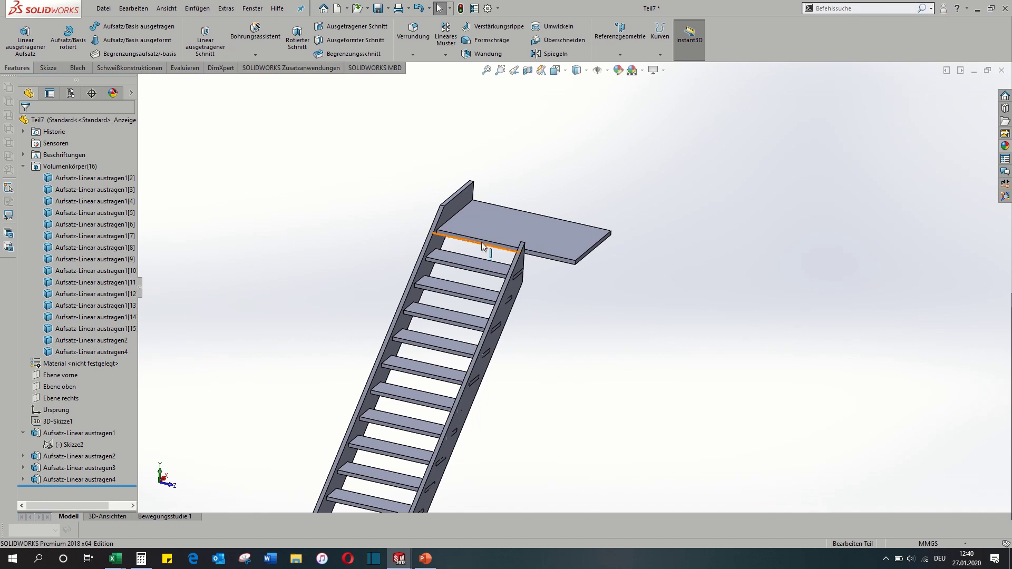
Assign Buche (beech) from the Hölzer wood materials to the part via Material bearbeiten.
double_click(69, 168)
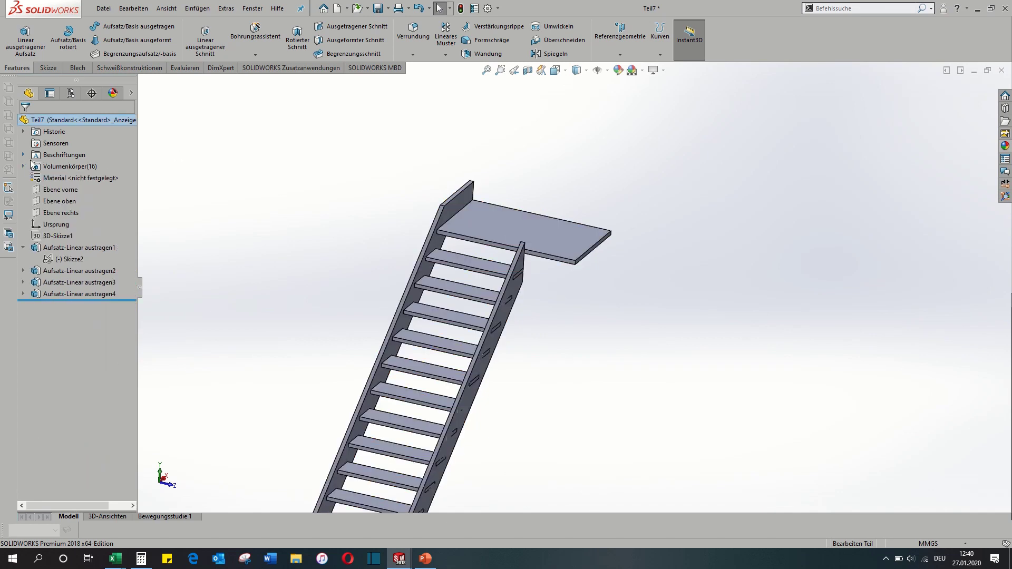
right_click(58, 181)
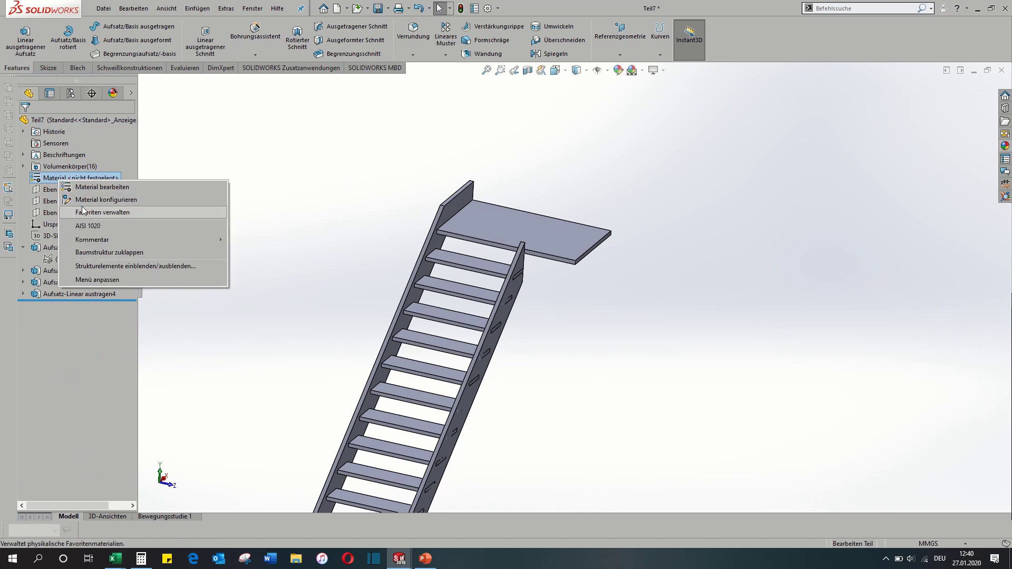
left_click(85, 188)
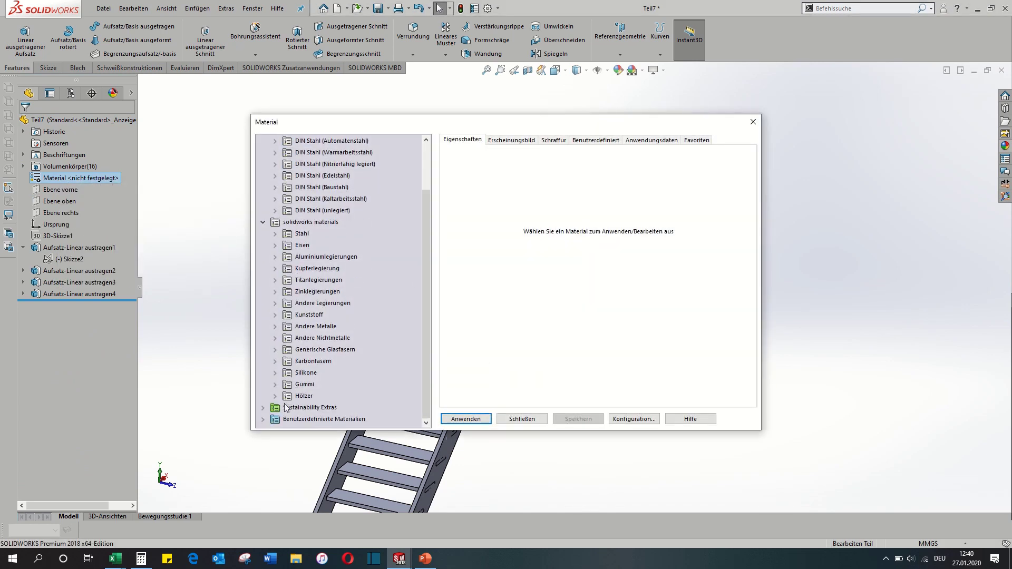
double_click(286, 396)
left_click(313, 339)
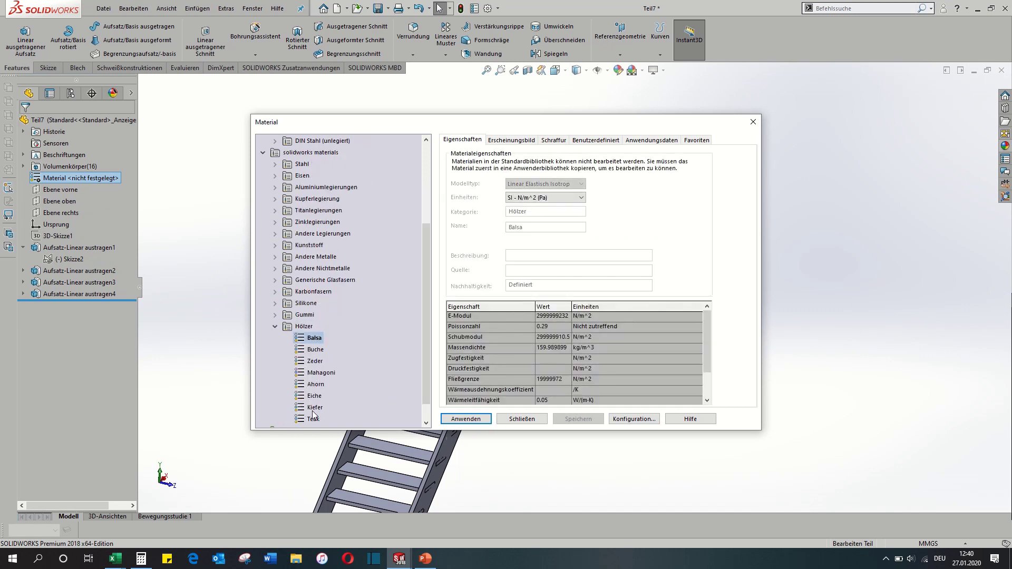
left_click(315, 351)
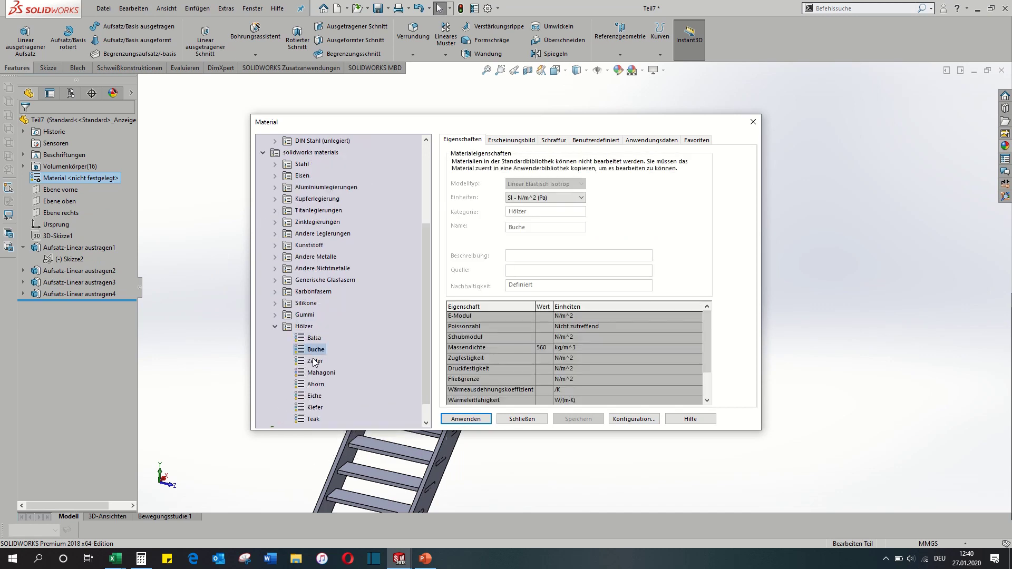
left_click(465, 419)
left_click(752, 122)
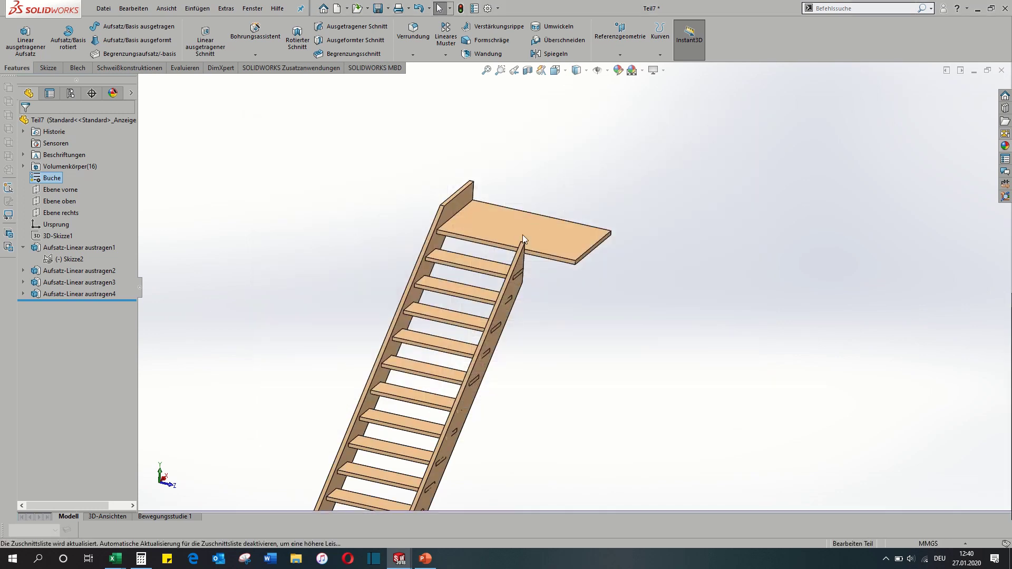
Reverse the direction of the tread extrusion, Aufsatz-Linear austragen1.
scroll(505, 302, "up", 2)
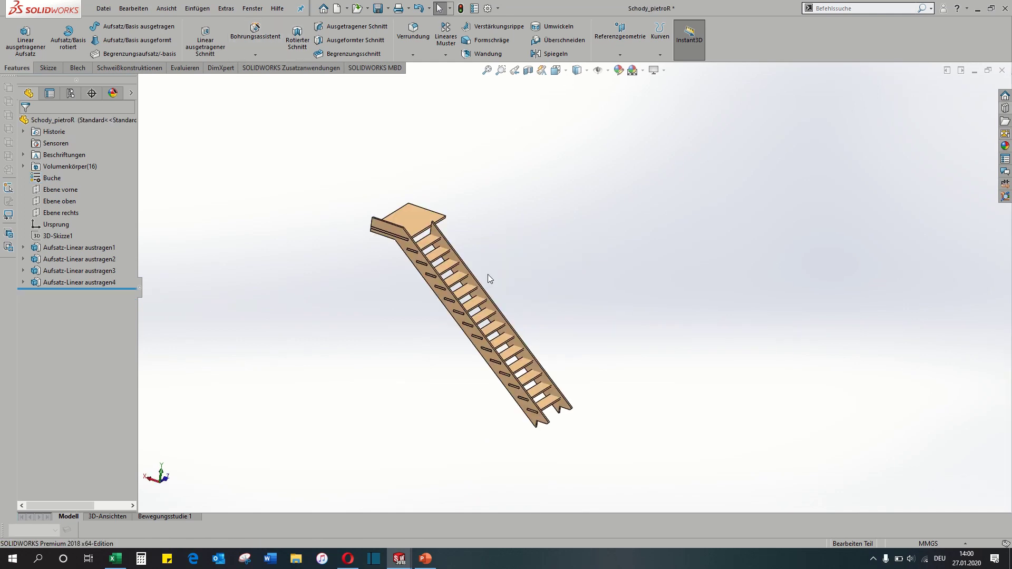
middle_click_drag(488, 274, 460, 266)
scroll(460, 265, "down", 3)
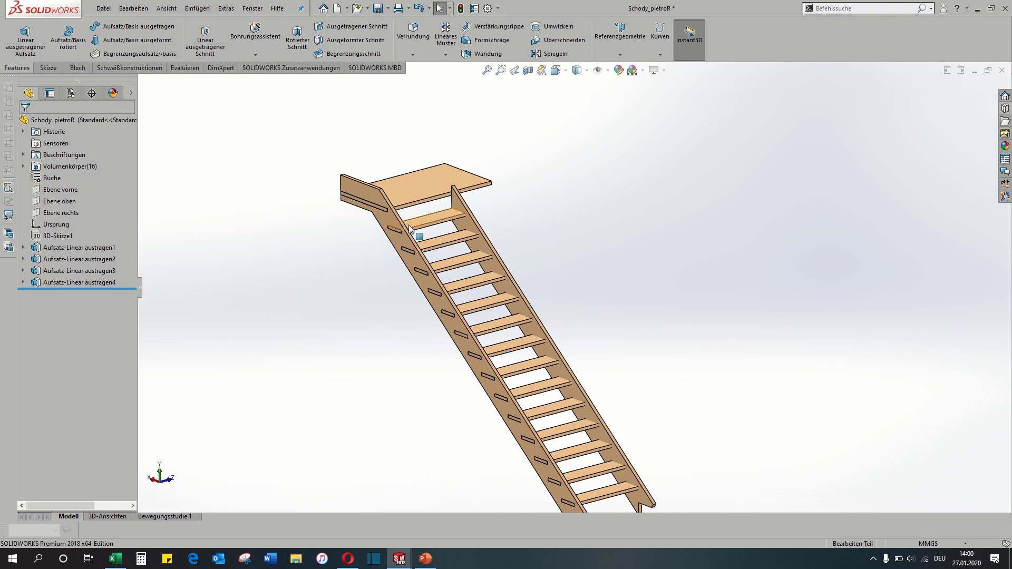
left_click(103, 248)
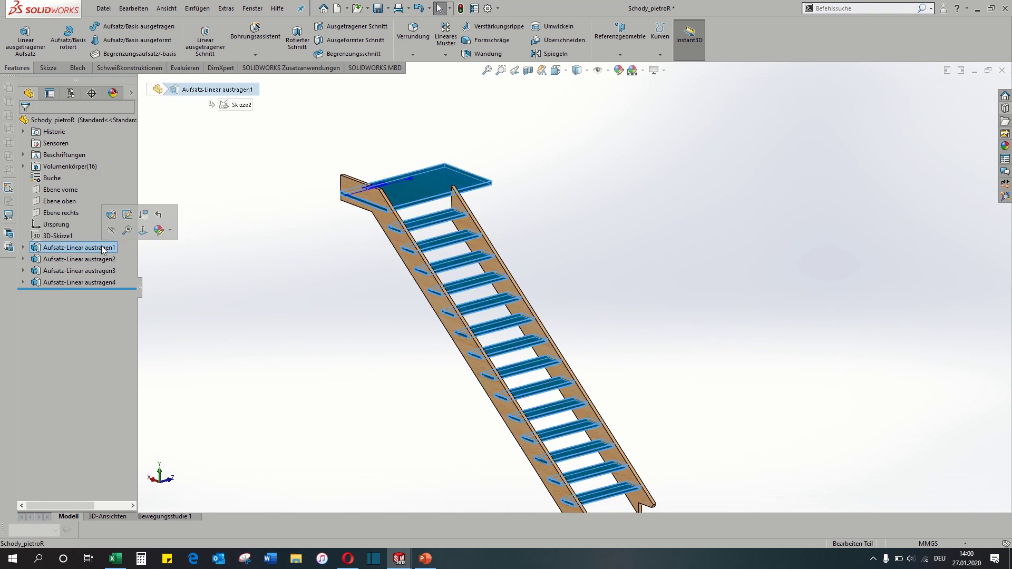
left_click(111, 215)
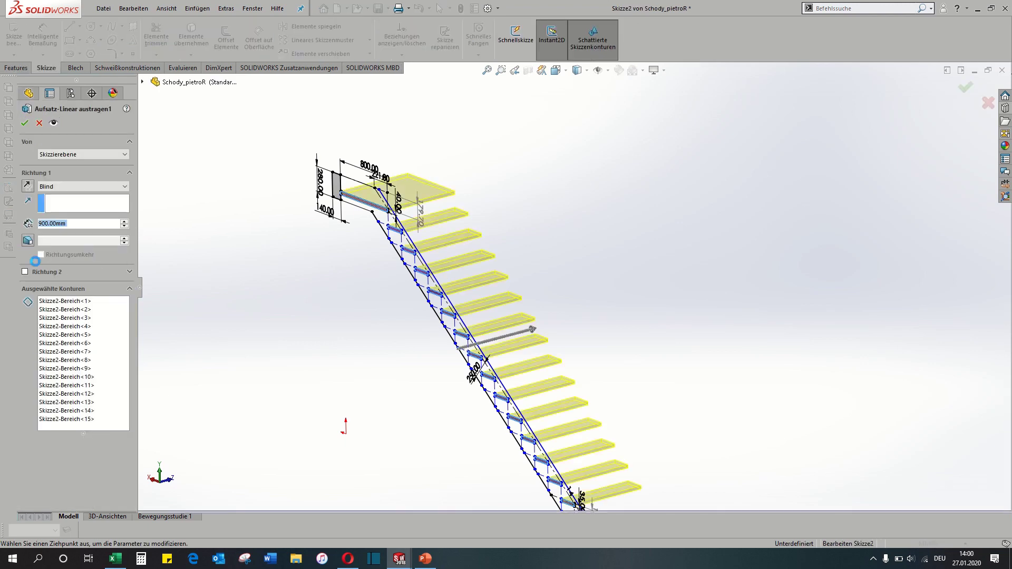
left_click(24, 189)
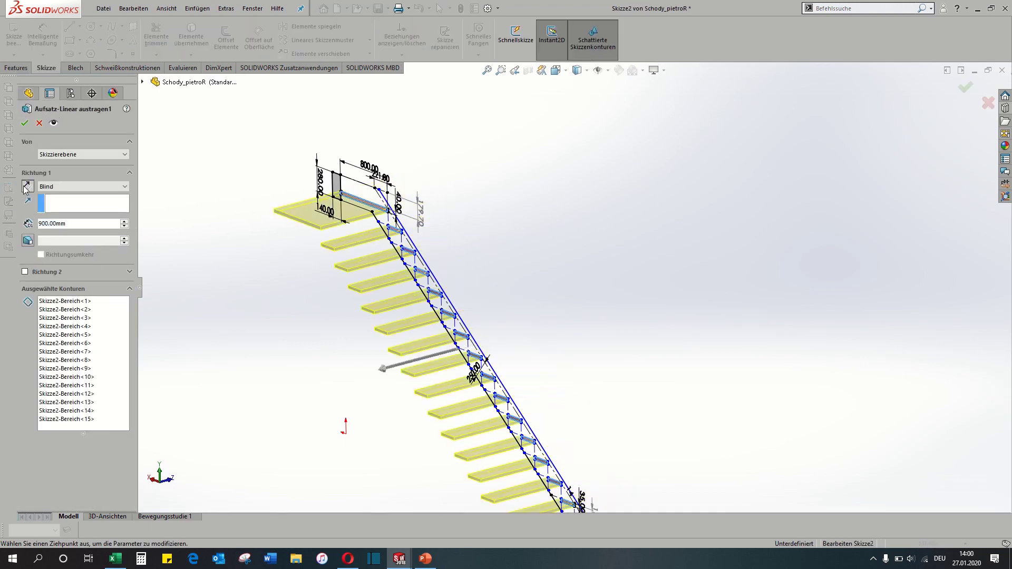
left_click(26, 123)
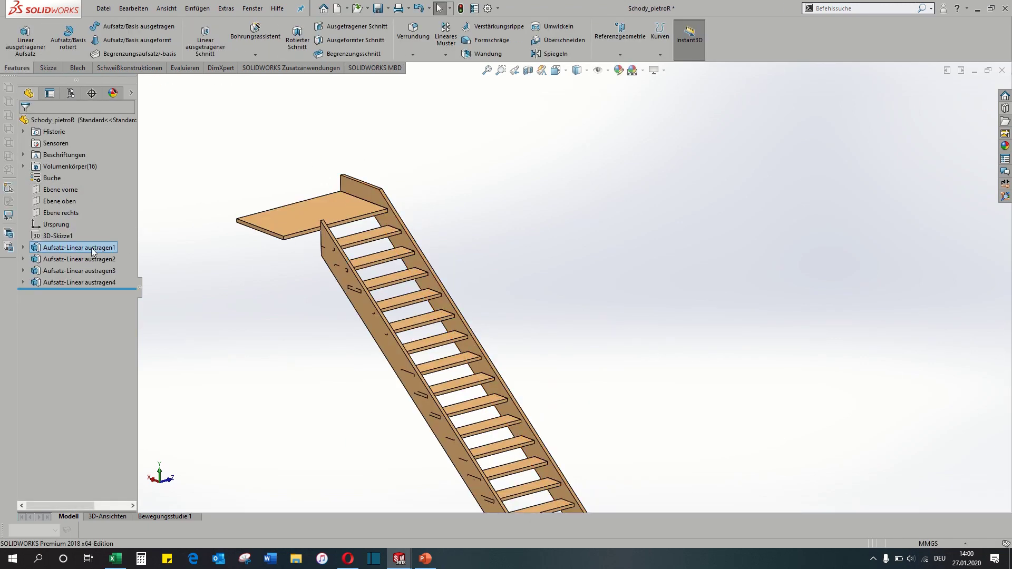
Reverse the direction of the second extrusion, Aufsatz-Linear austragen2.
left_click(86, 258)
left_click(89, 230)
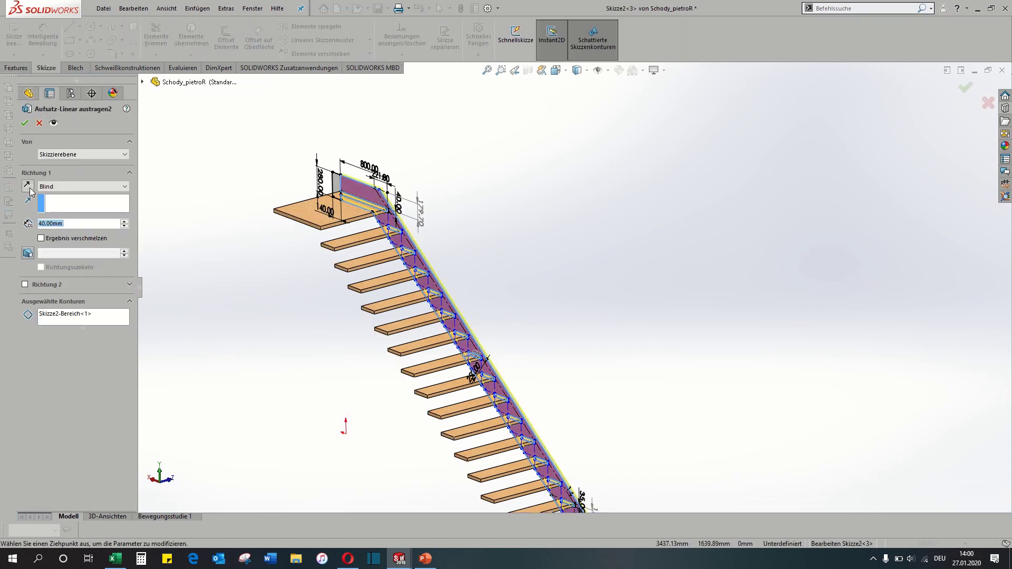
left_click(30, 191)
left_click(25, 122)
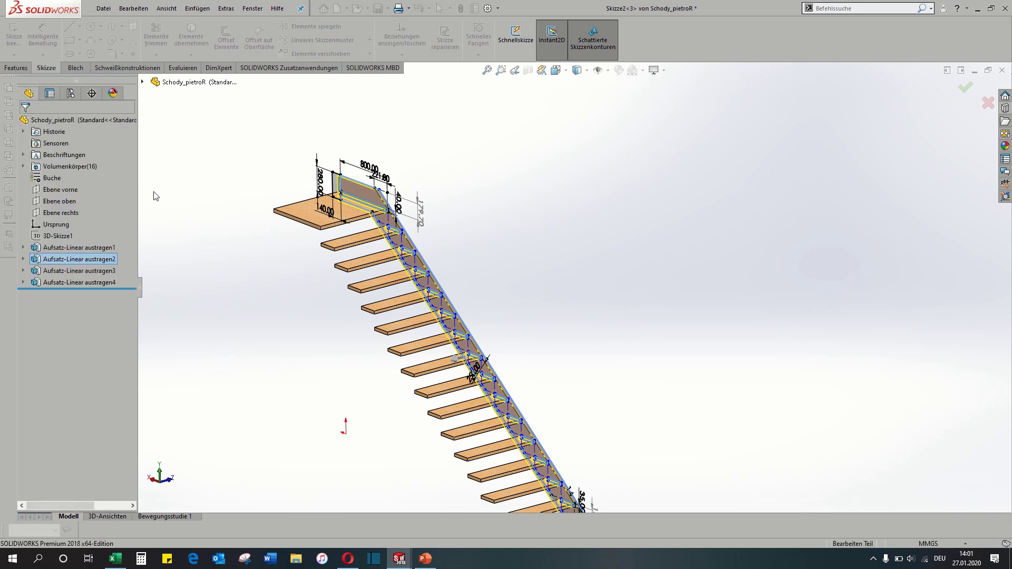
mouse_move(158, 163)
middle_mouse_down()
mouse_move(304, 301)
mouse_move(281, 269)
mouse_move(295, 269)
middle_mouse_up()
scroll(413, 263, "down", 5)
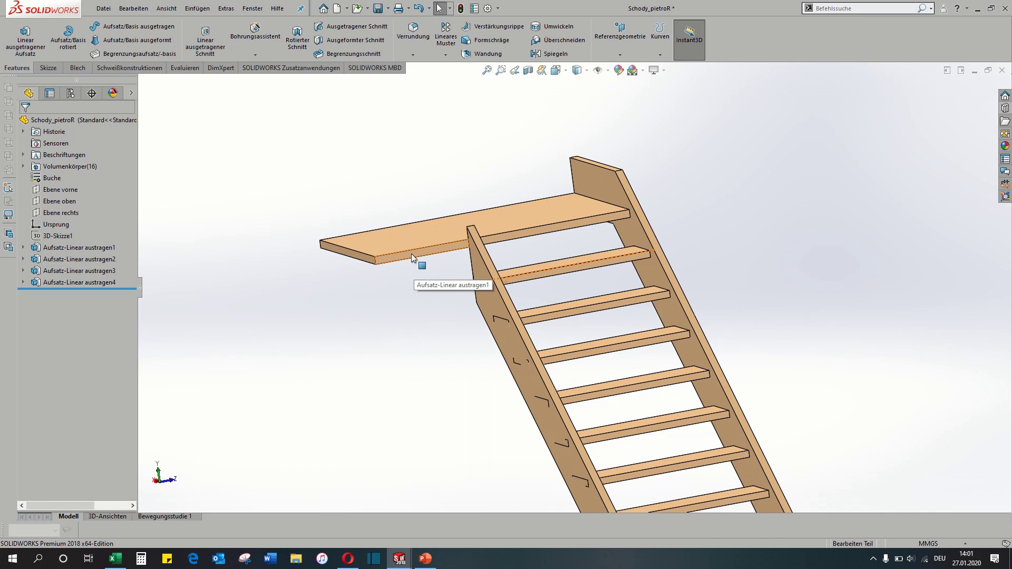
left_click(411, 254)
Start a sketch on the landing face in Left view and draw a rectangle over the landing's end.
left_click(433, 228)
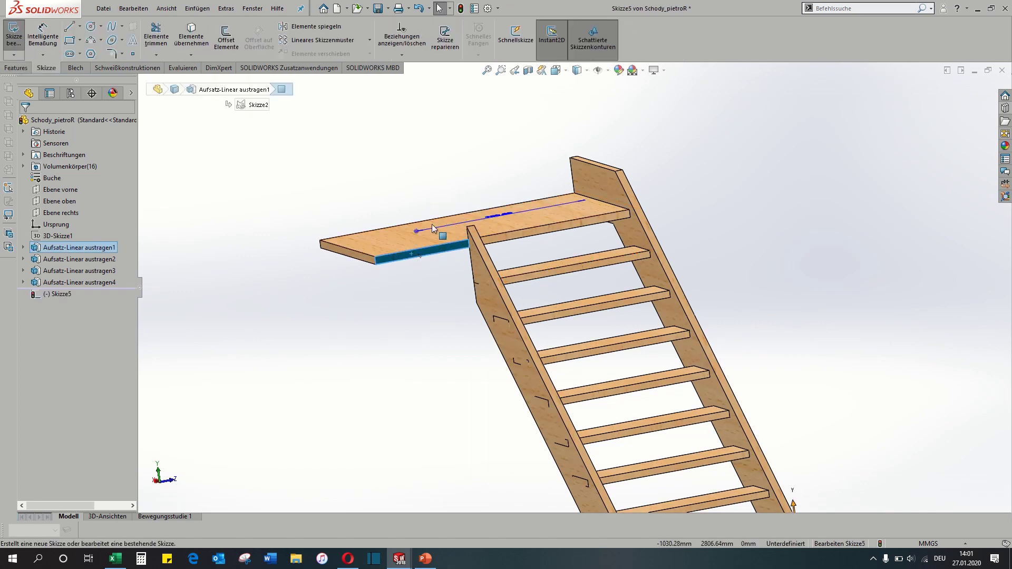
key("f")
key("space")
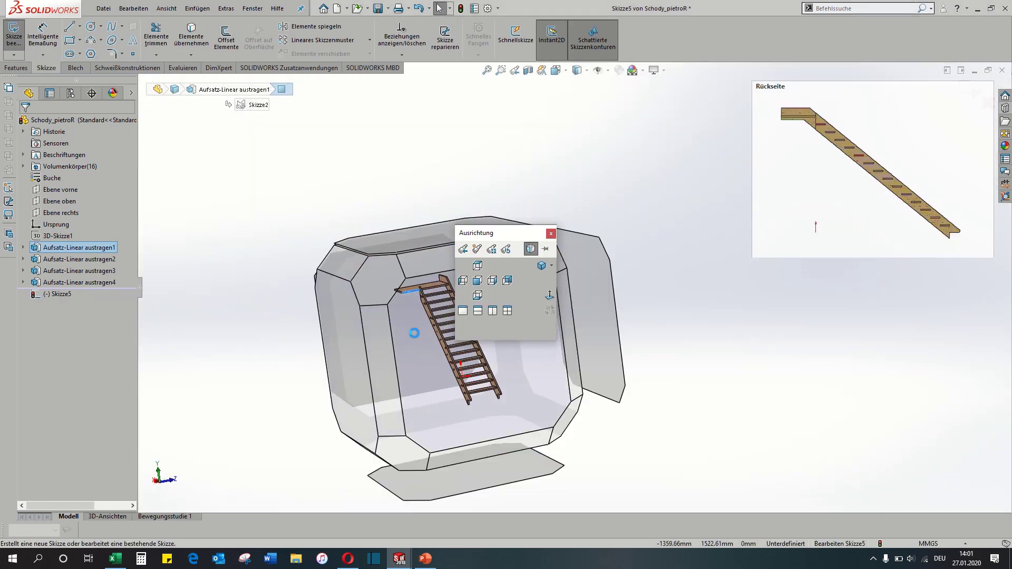
left_click(416, 330)
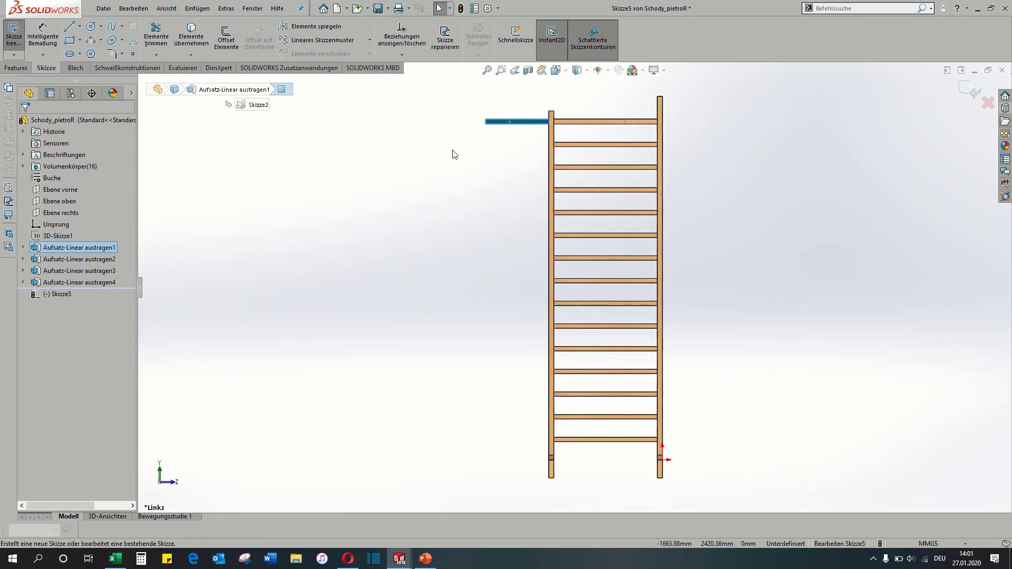
left_click(70, 40)
scroll(476, 135, "down", 5)
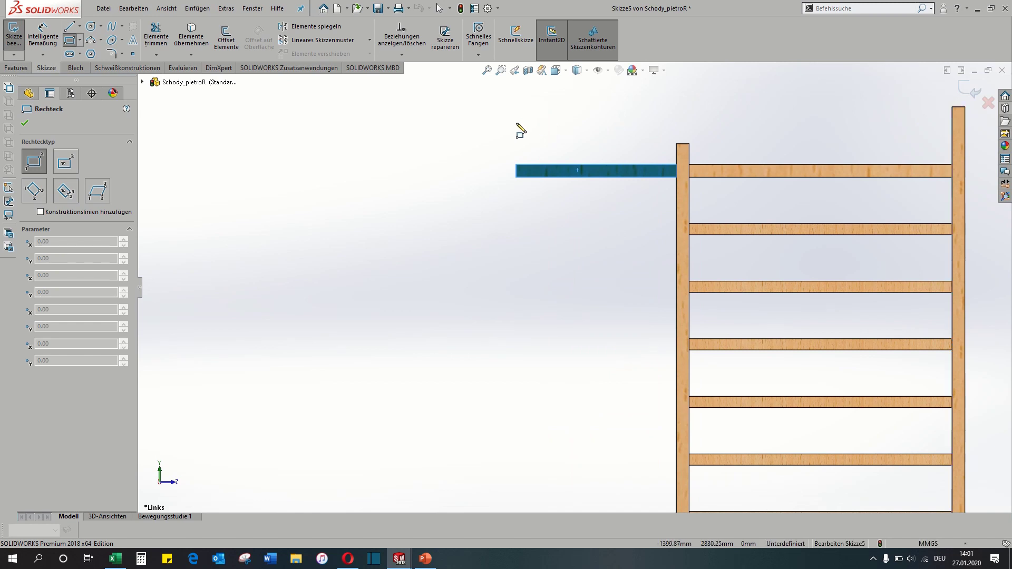
left_click_drag(501, 110, 662, 226)
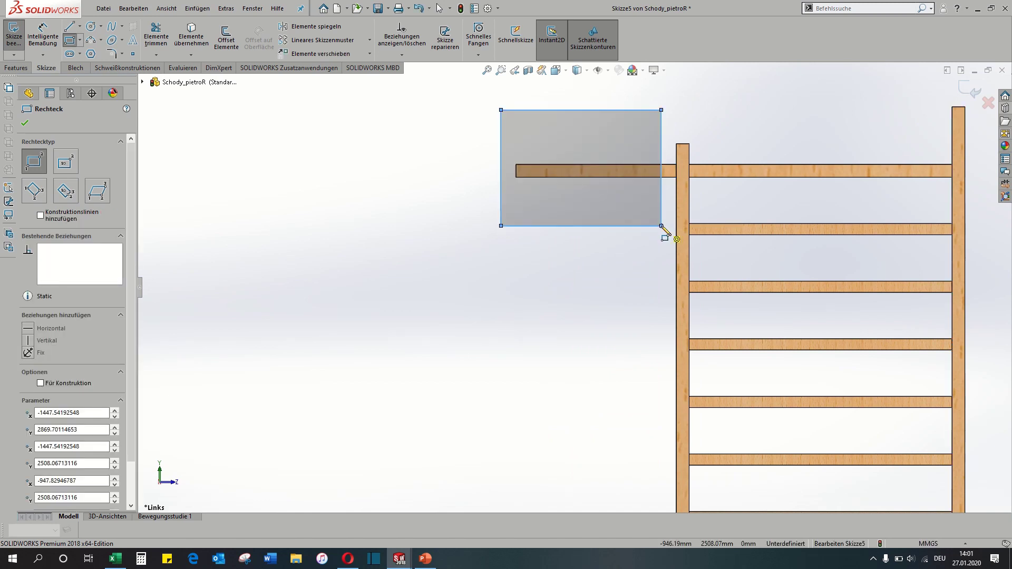
key("Escape")
Make the rectangle's top collinear with the post top and its left side with the landing end.
left_click(537, 110)
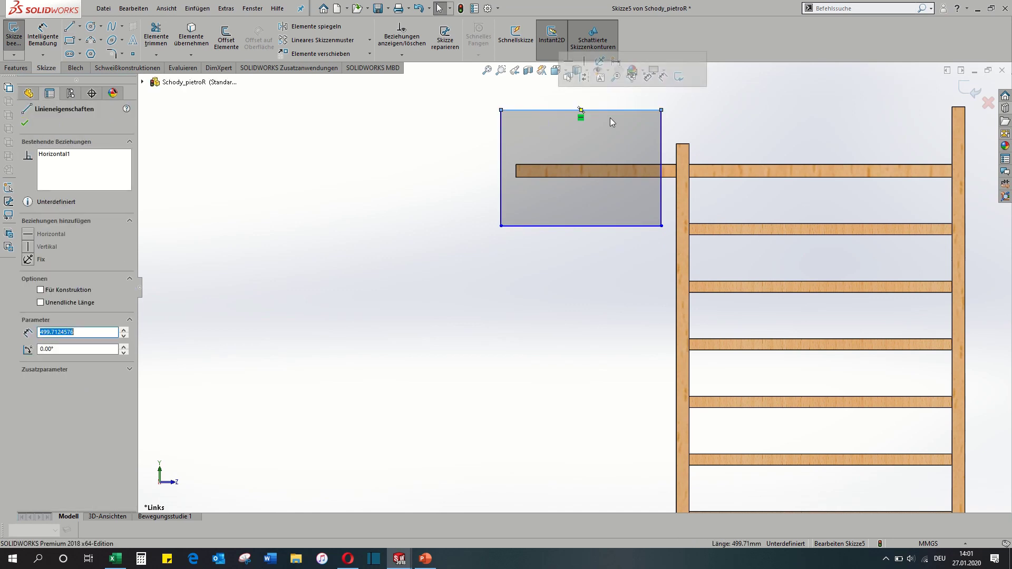
left_click(959, 108, "ctrl")
left_click(873, 61)
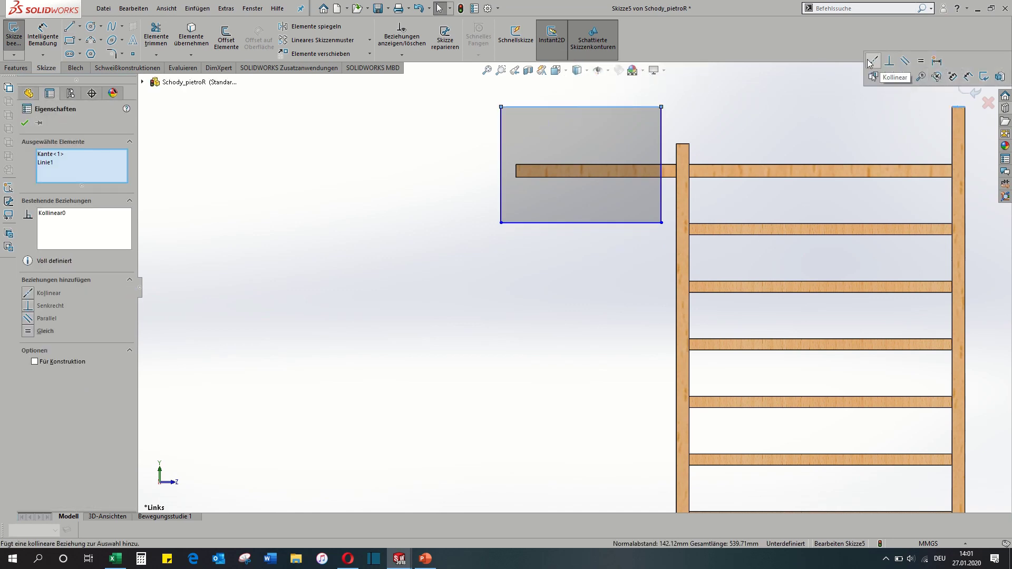
left_click(502, 148)
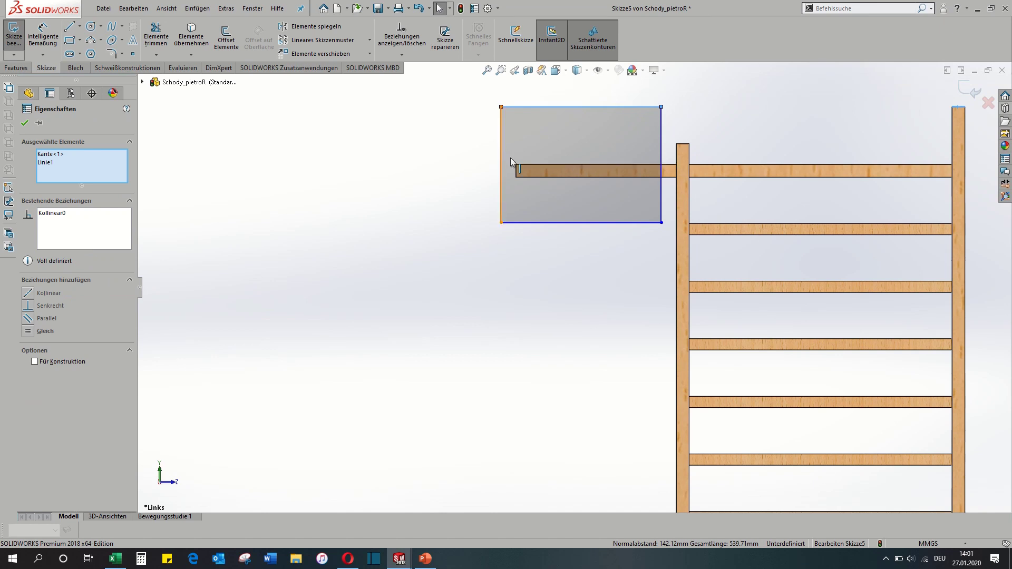
left_click(516, 169, "ctrl")
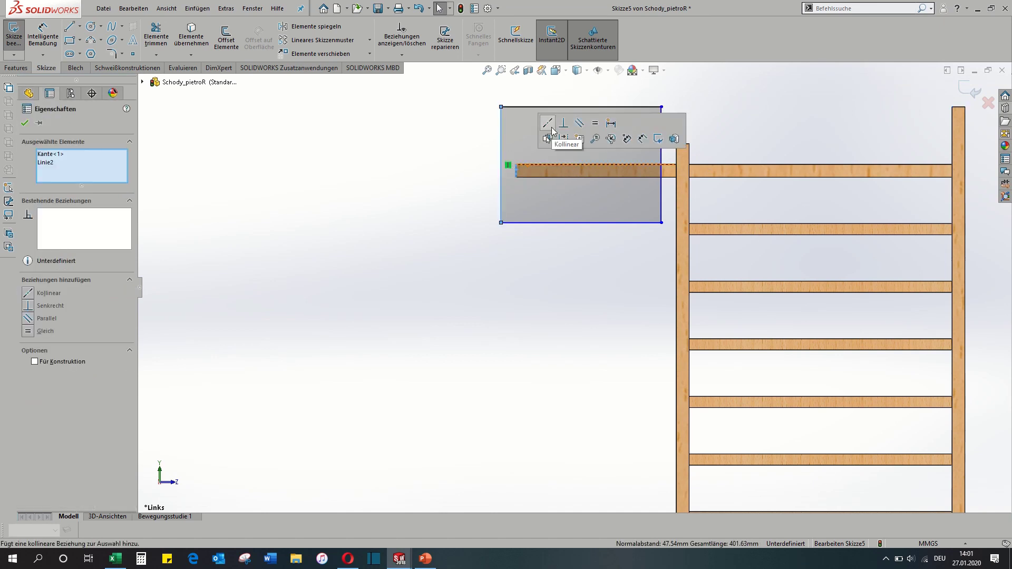
left_click(510, 119)
left_click(607, 249)
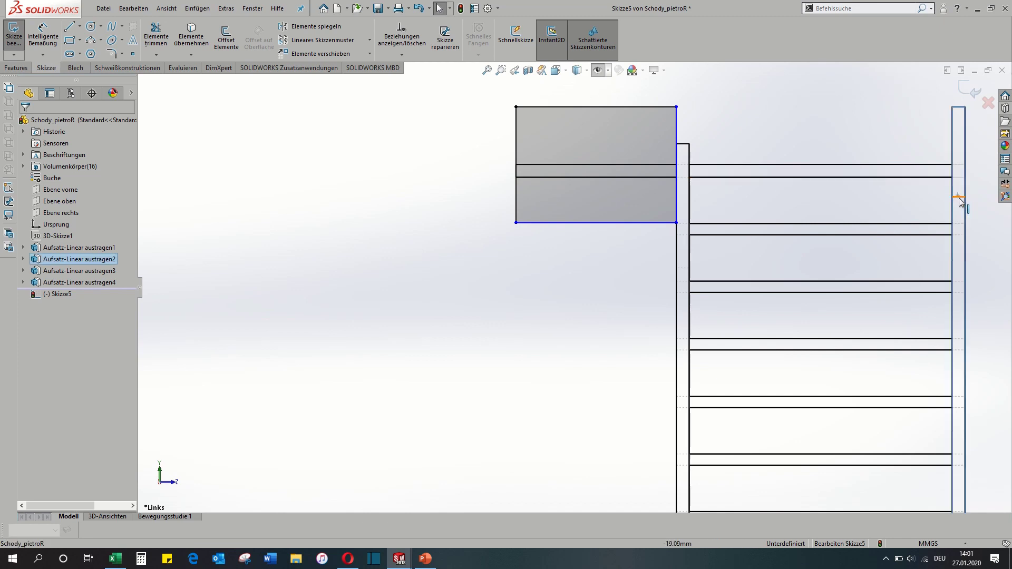
Align the rectangle's bottom with the landing underside and make its right side collinear with the stringer edge.
left_click(629, 223, "ctrl")
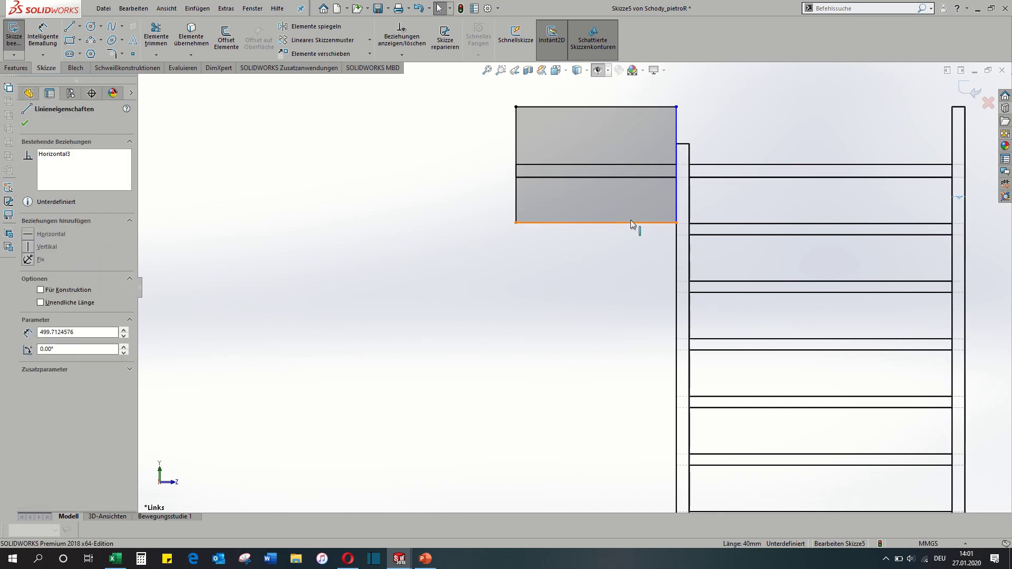
left_click(675, 176)
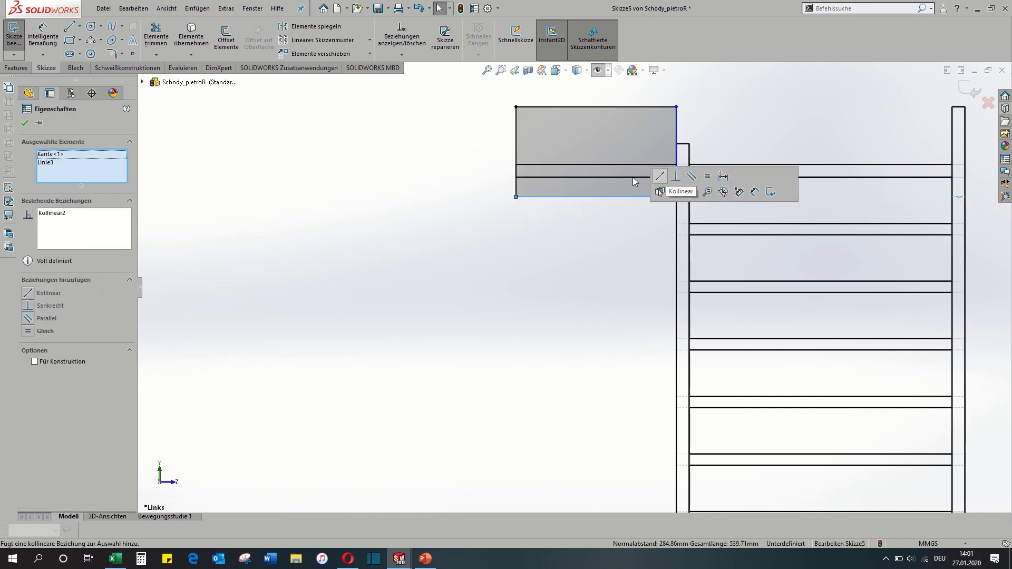
left_click(468, 182)
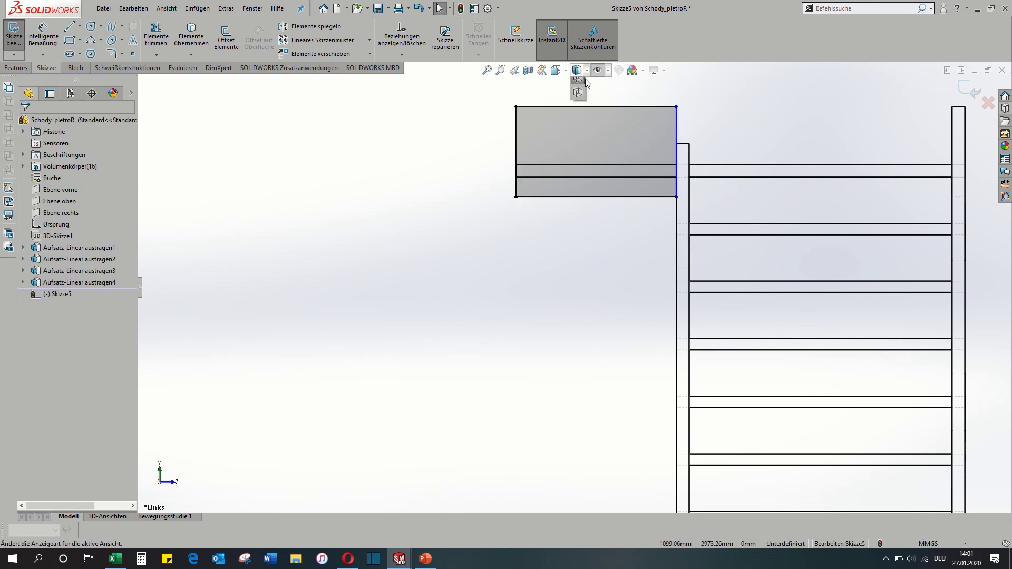
left_click(580, 85)
left_click(677, 132)
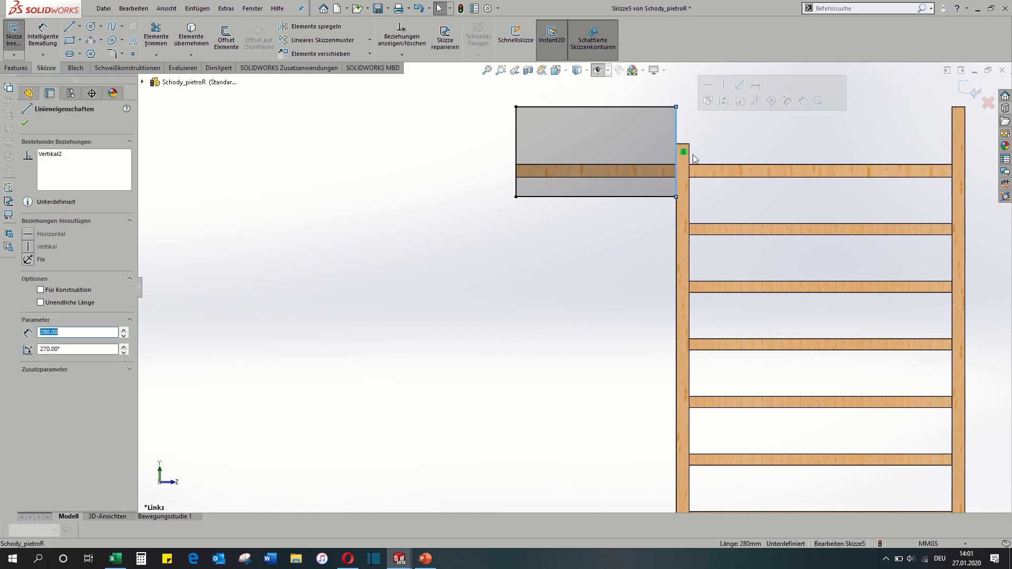
left_click(689, 157, "ctrl")
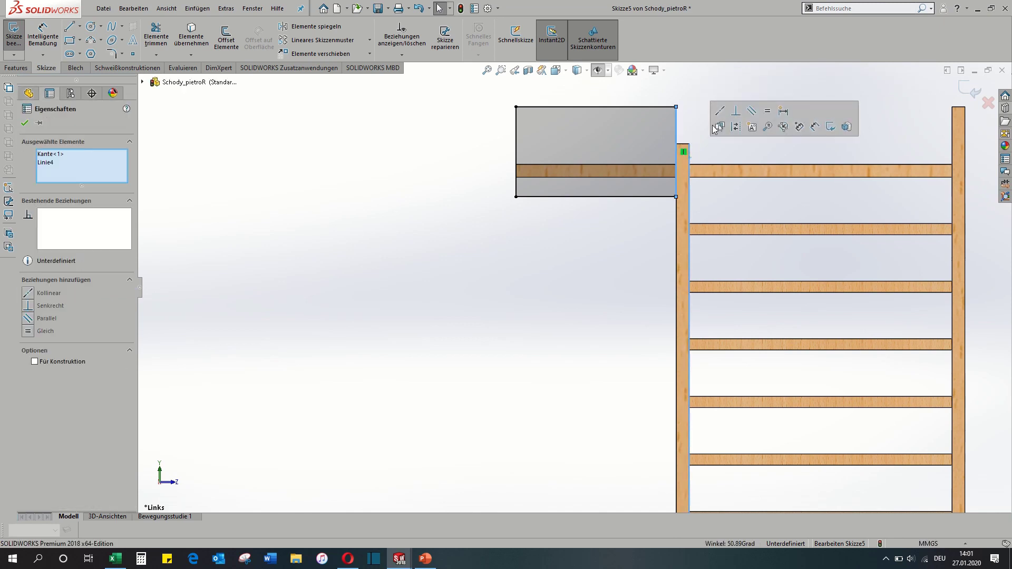
left_click(719, 111)
left_click(438, 132)
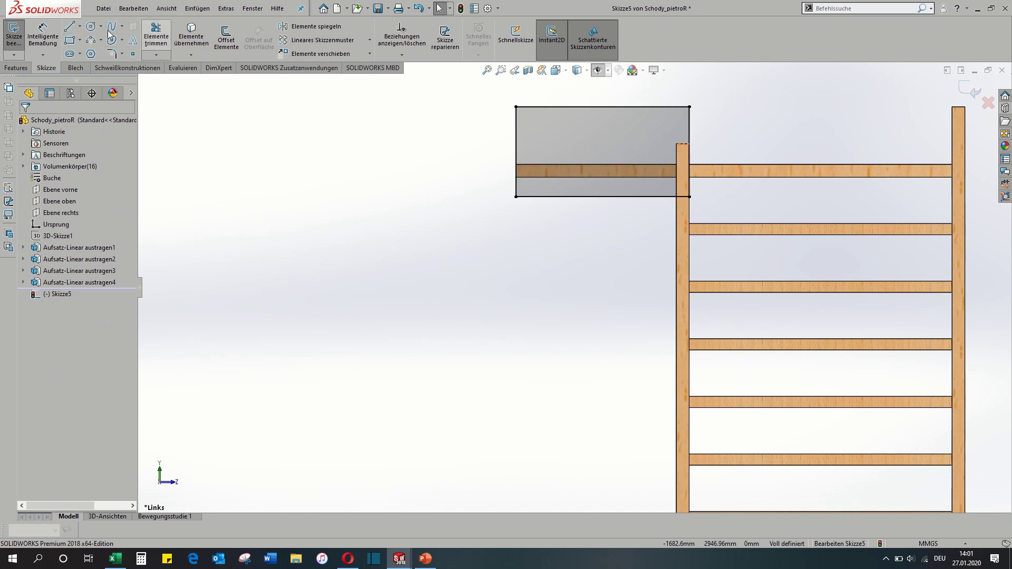
Draw a line down the stringer edge and trim away the leftover sketch segment.
left_click(69, 26)
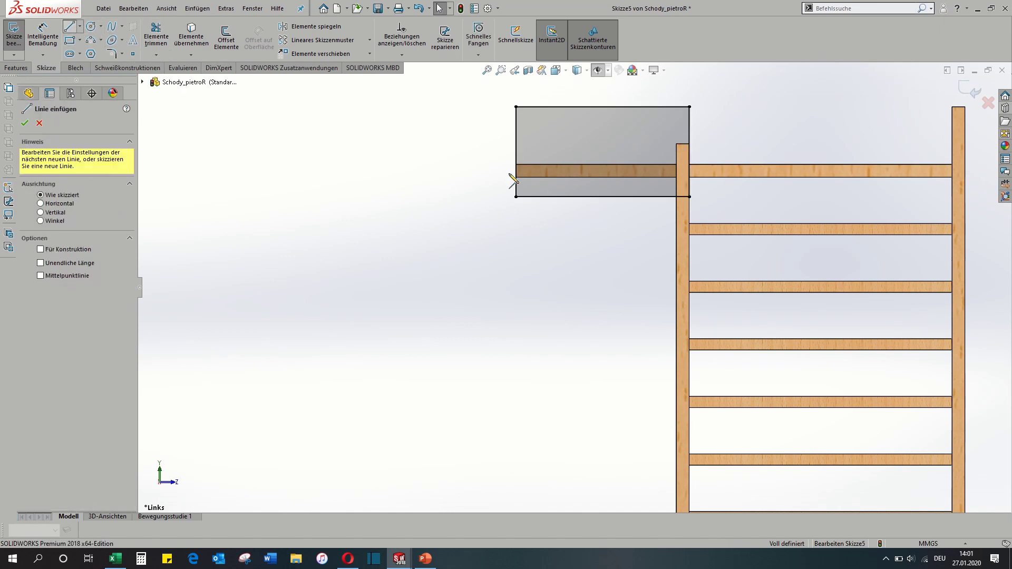
left_click(690, 144)
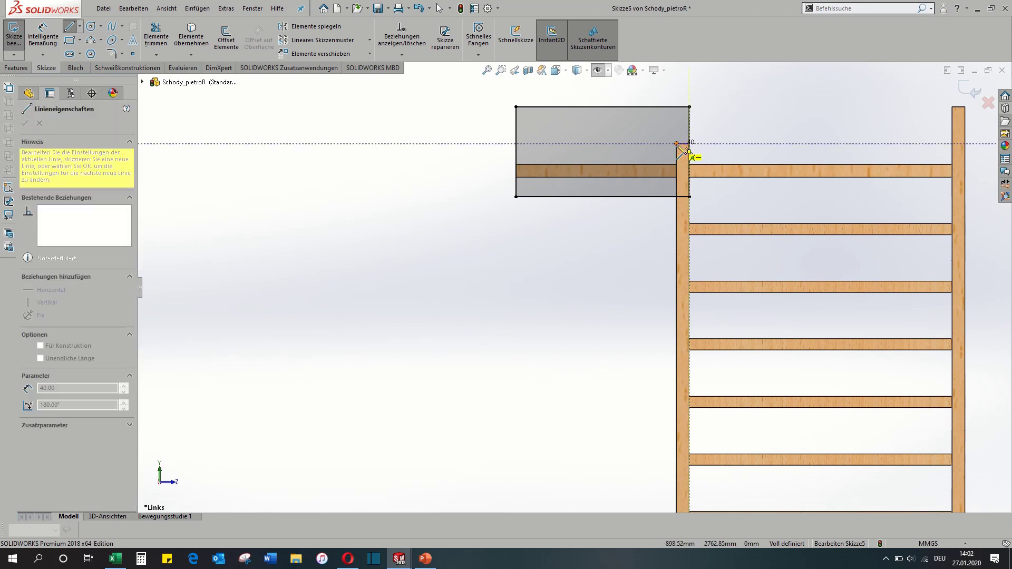
left_click(689, 197)
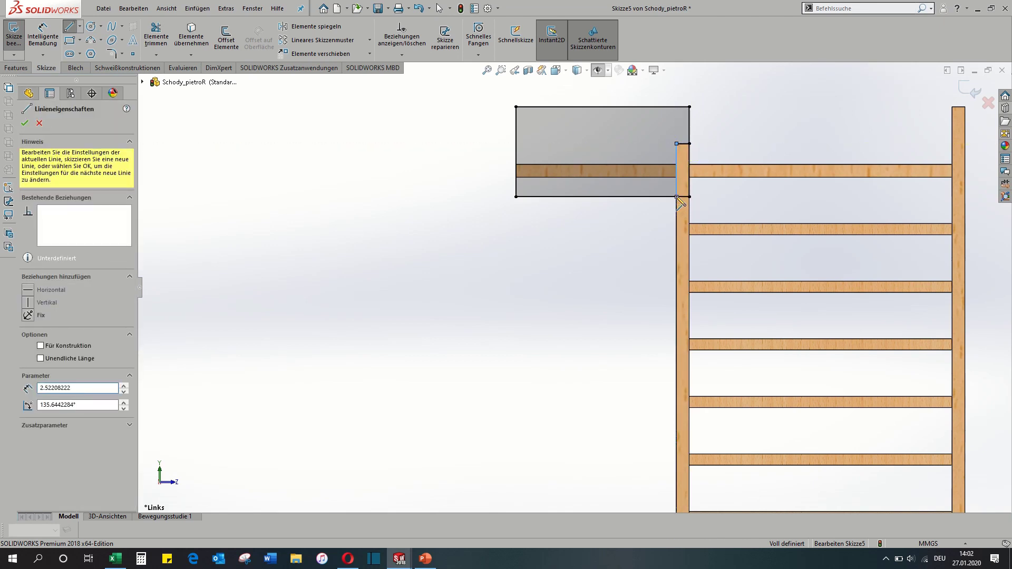
key("Escape")
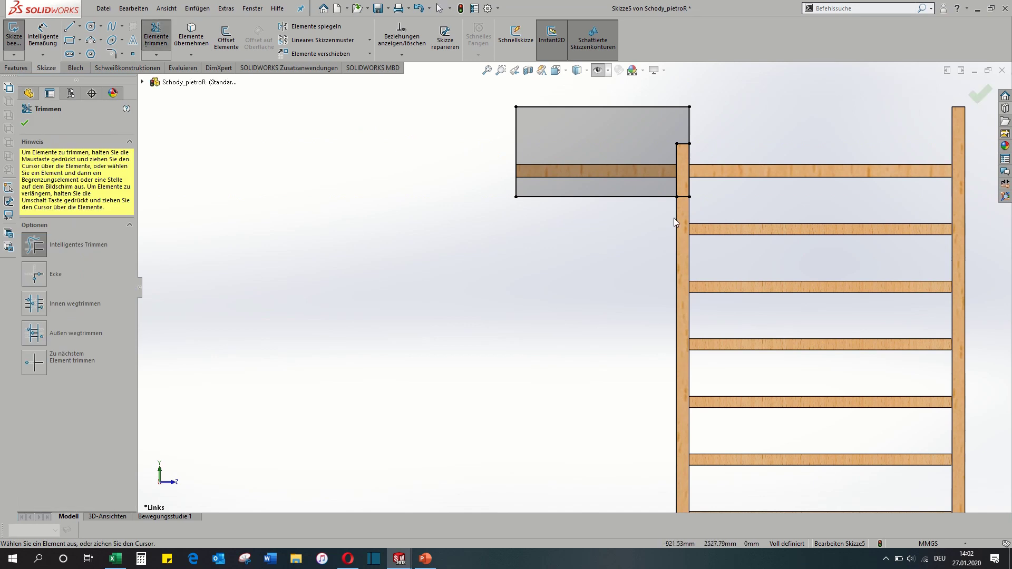
mouse_move(684, 208)
left_mouse_down()
mouse_move(699, 178)
mouse_move(669, 214)
left_mouse_up()
left_click(24, 123)
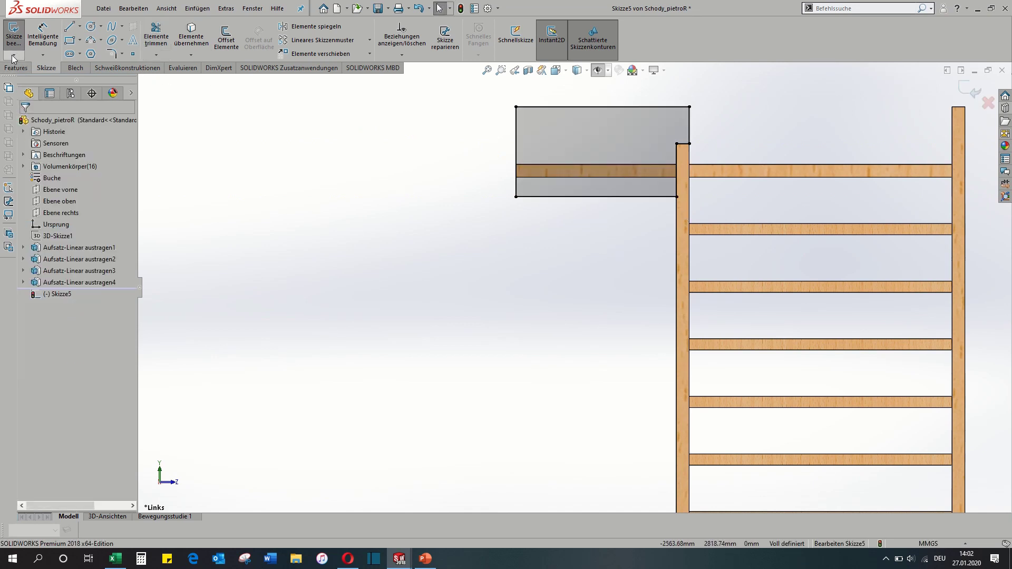
Extrude the sketch 40 mm as a separate body, without merging, to form the support block.
left_click(17, 67)
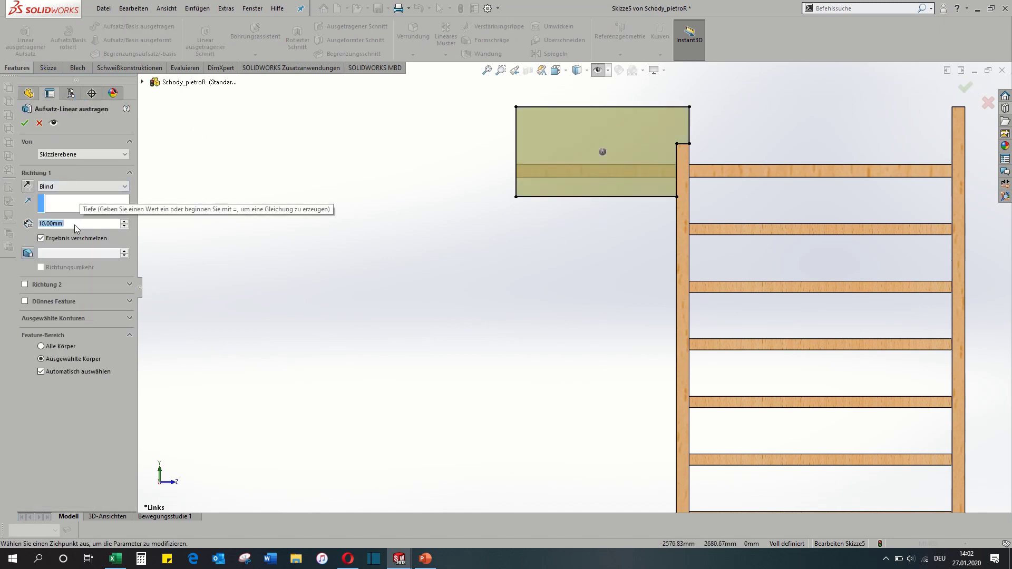
type("40")
key("Return")
middle_click_drag(232, 283, 414, 332)
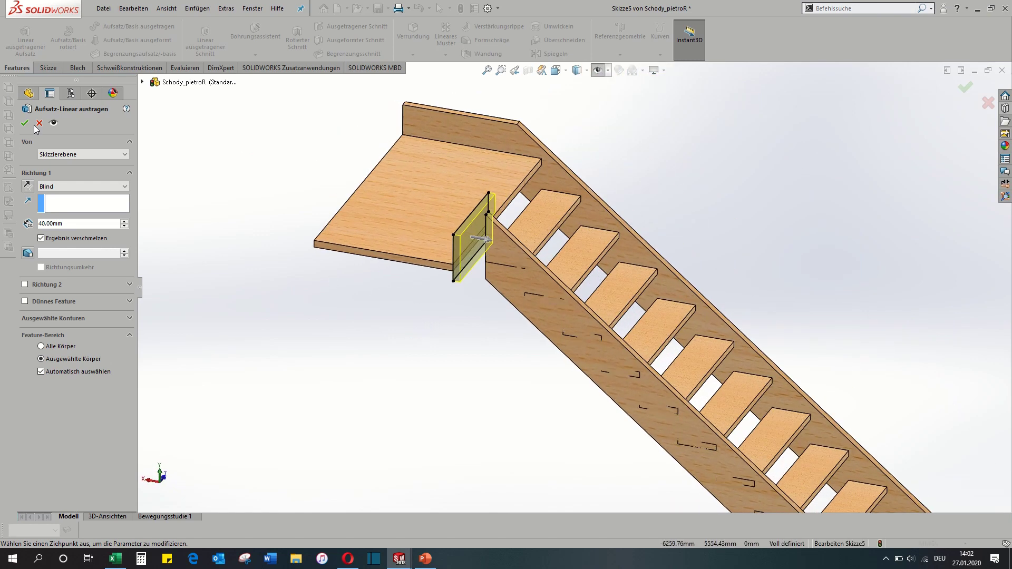
left_click(25, 123)
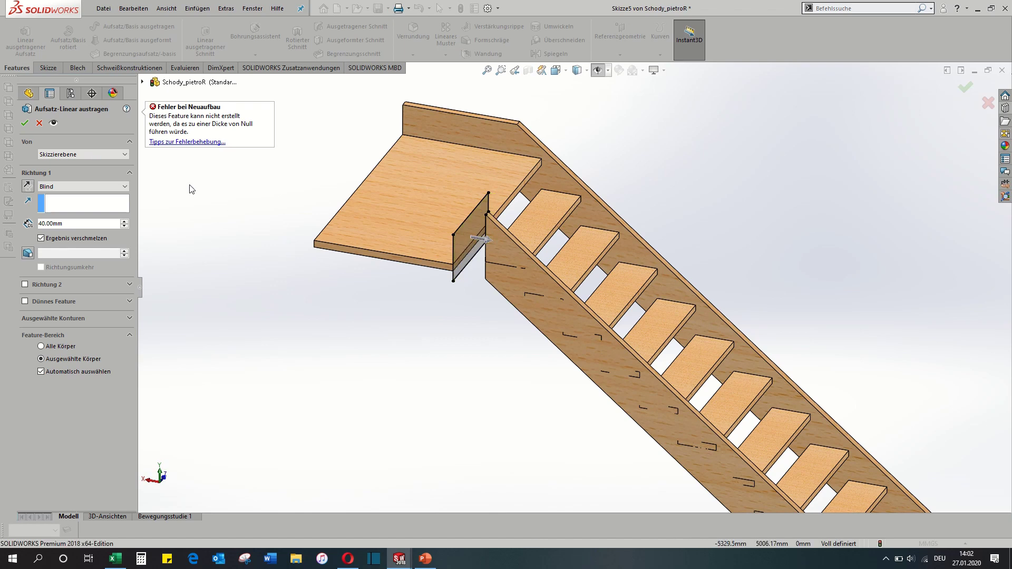
left_click(41, 238)
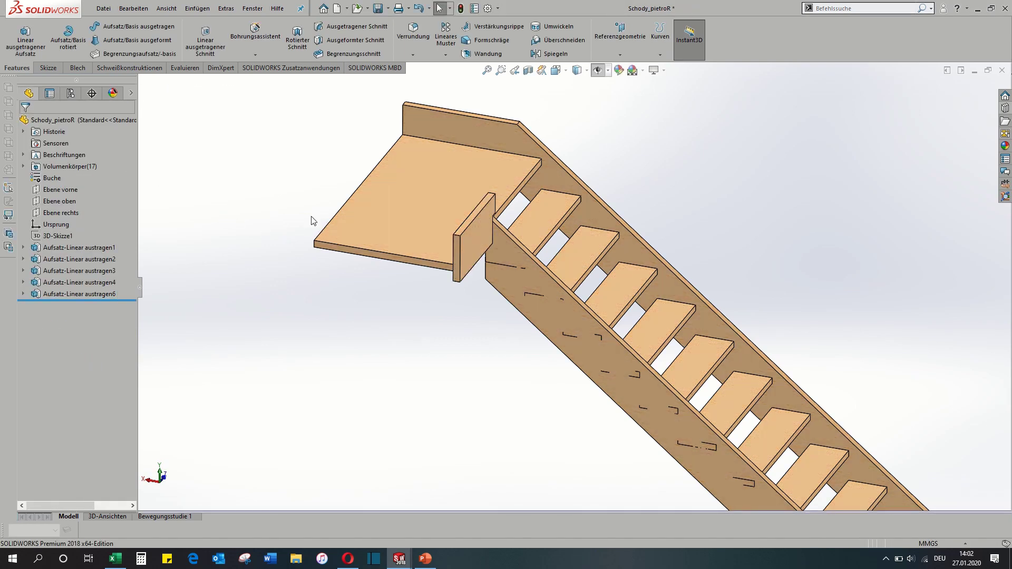
middle_click_drag(312, 219, 504, 221)
key("f")
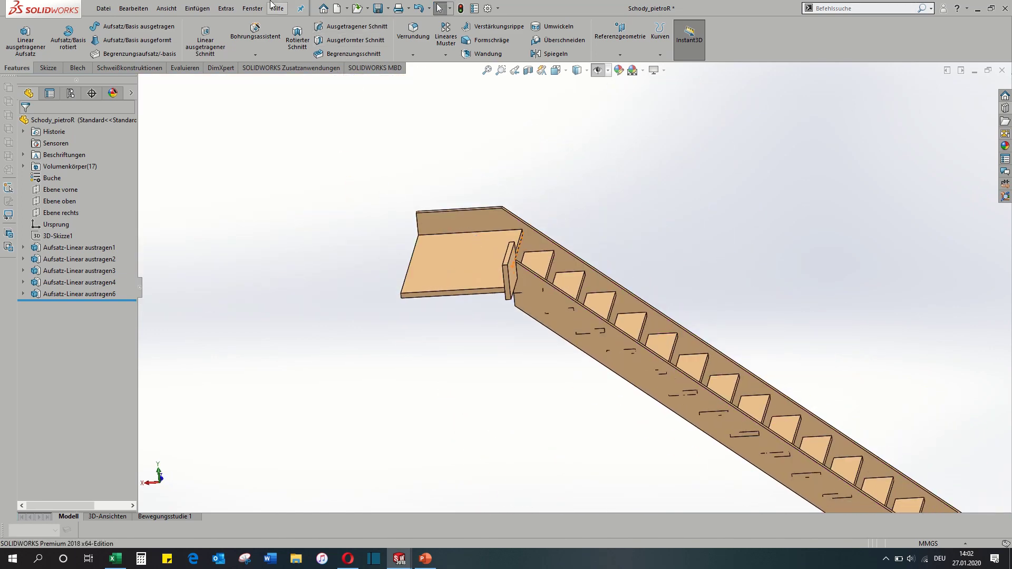
Save the staircase part and return to the Dom Berlinska 43 assembly.
left_click(378, 8)
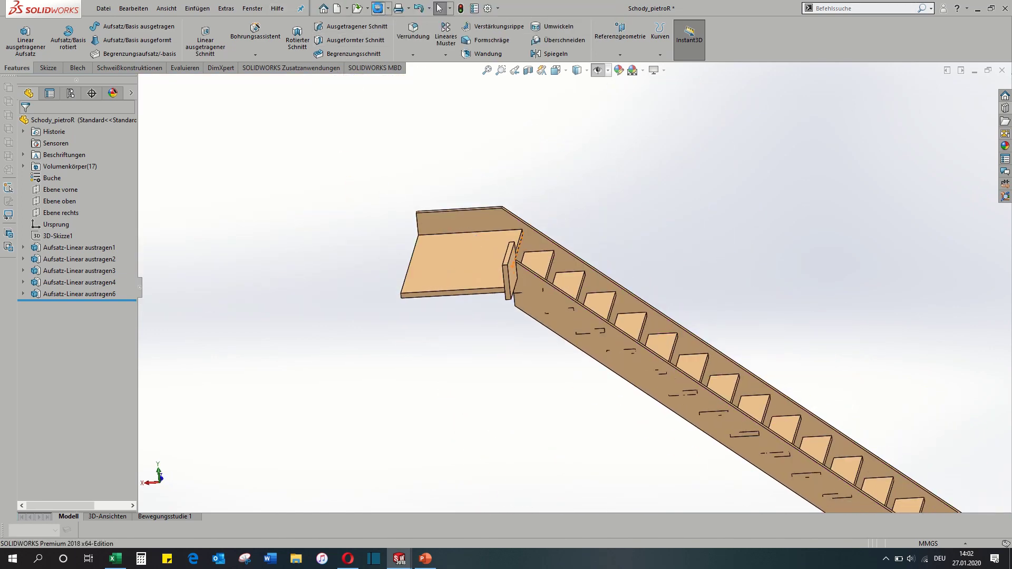
left_click(249, 8)
left_click(316, 118)
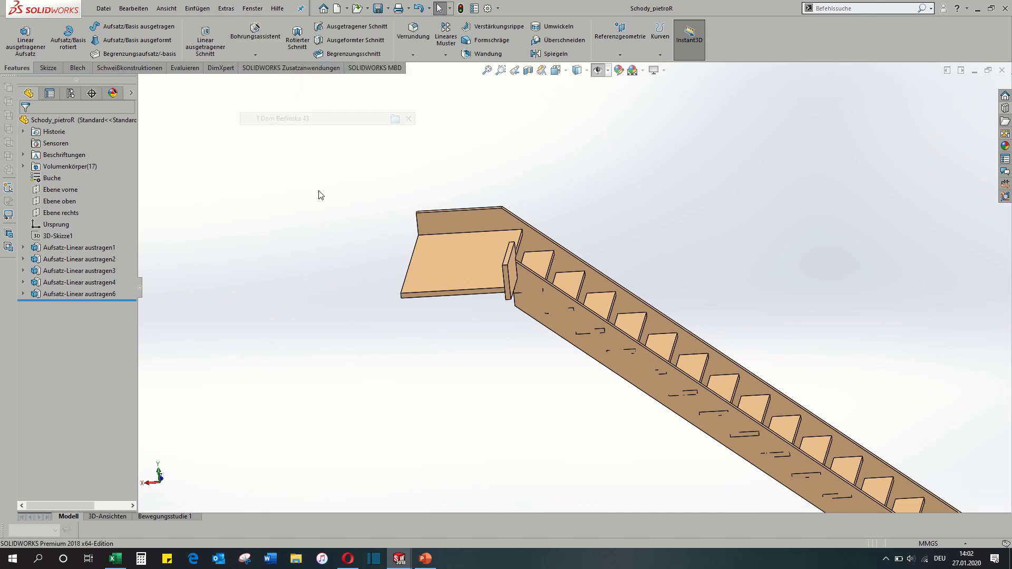
left_click(453, 285)
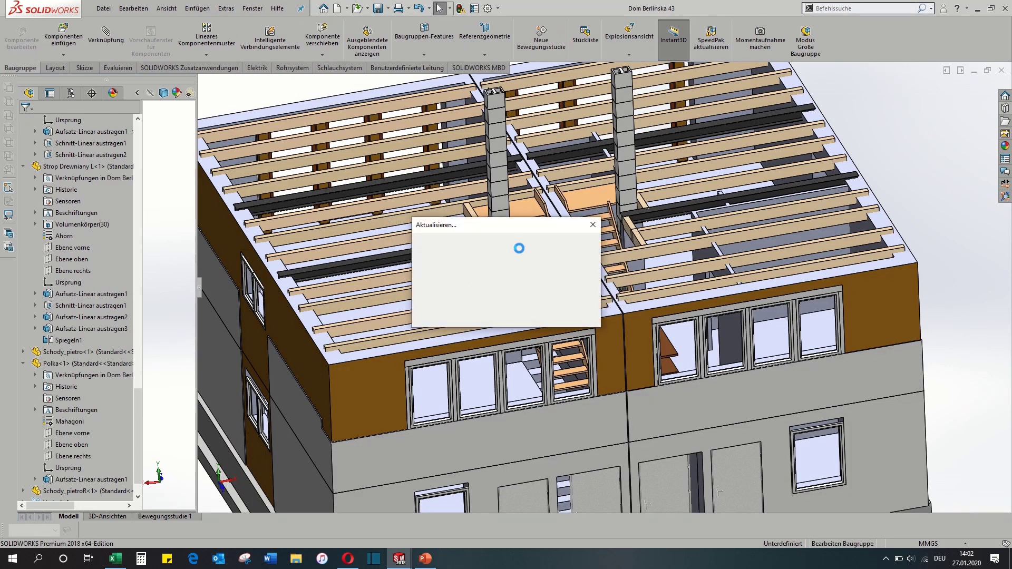
middle_click_drag(529, 243, 477, 274)
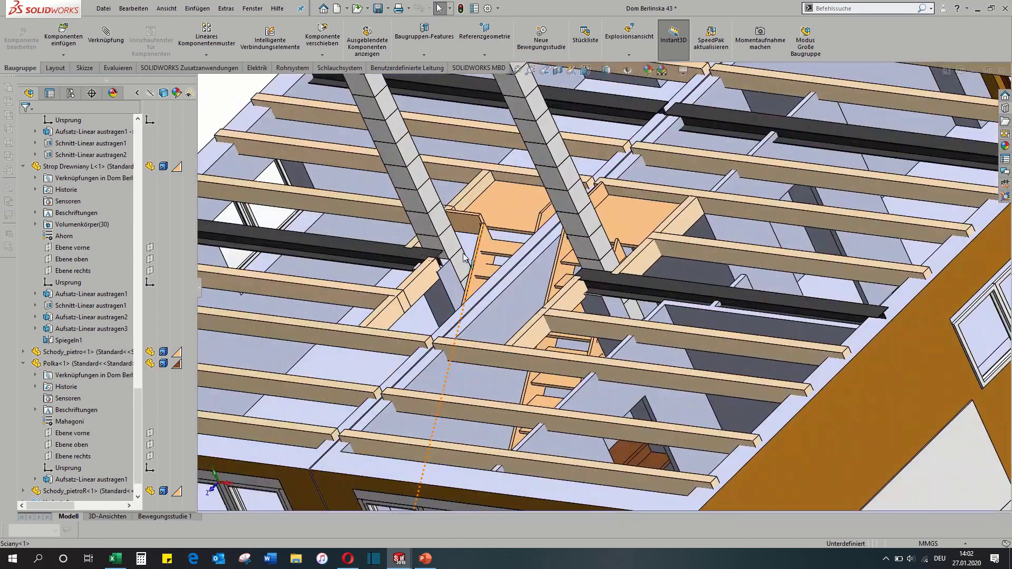
scroll(482, 306, "down", 4)
middle_click_drag(489, 338, 669, 414)
scroll(627, 298, "up", 4)
scroll(688, 409, "down", 3)
Start a section view through the Schody_pietroR-1 stringer face.
scroll(688, 408, "up", 3)
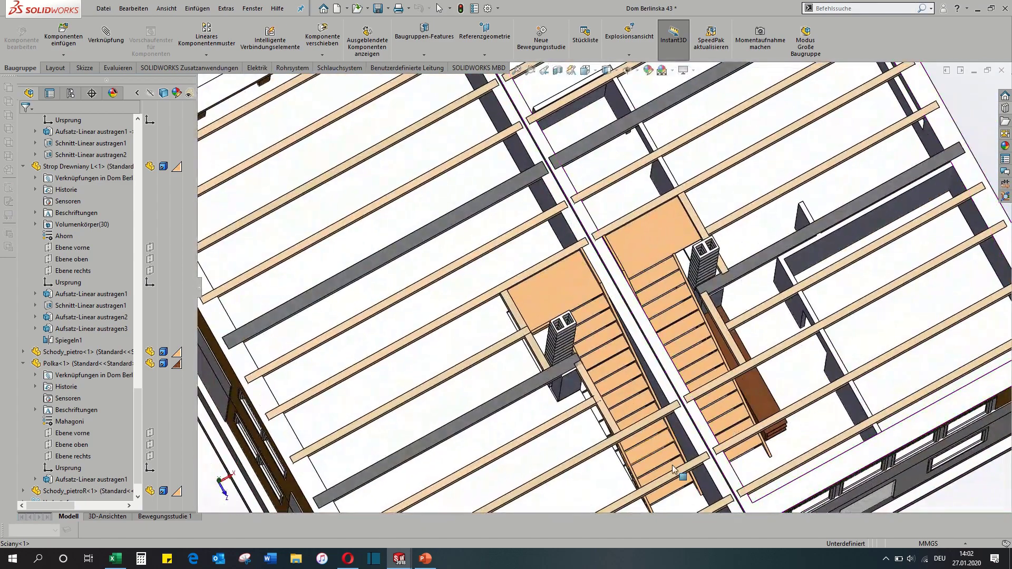
scroll(668, 414, "up", 2)
middle_click_drag(654, 369, 546, 414)
scroll(546, 414, "down", 3)
scroll(591, 360, "down", 3)
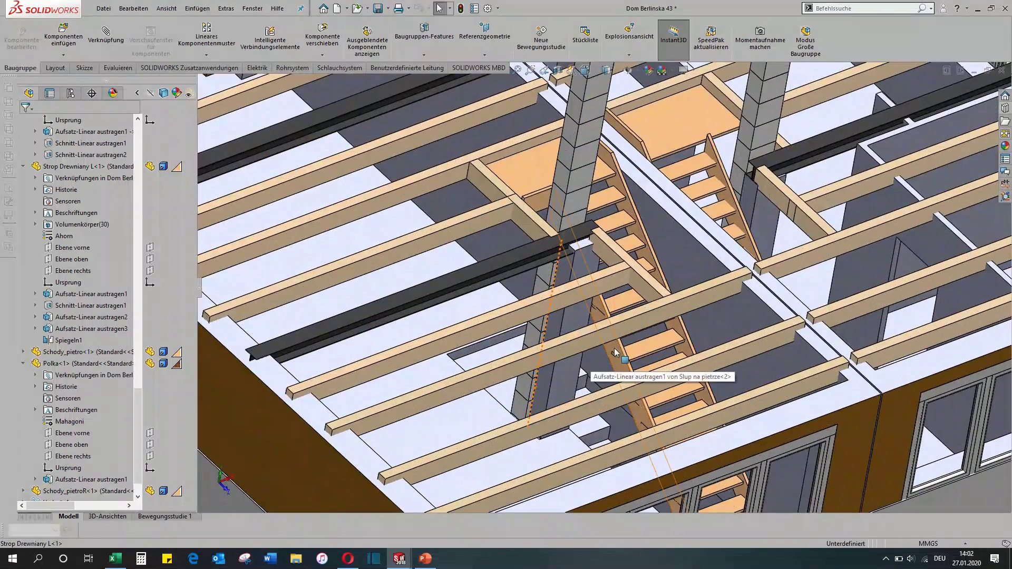
left_click(614, 350)
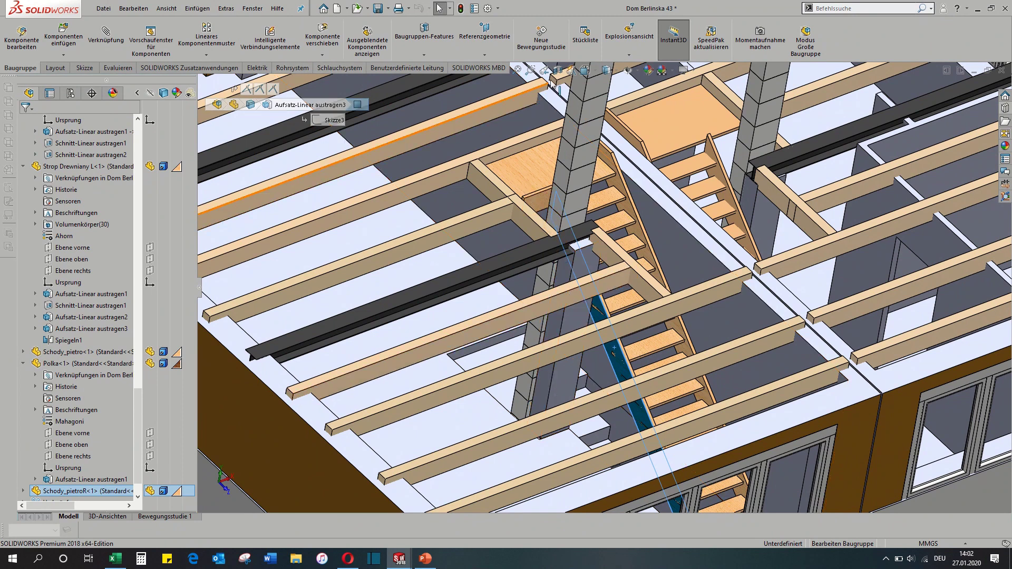
key("ctrl+shift+x")
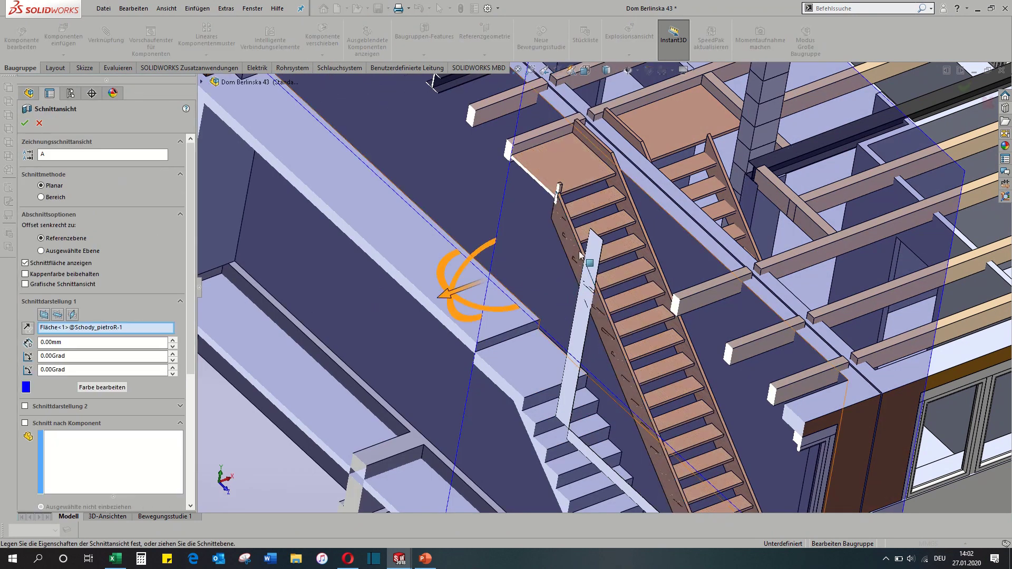
Apply the section cut and zoom out to the whole sectioned house.
left_click(24, 124)
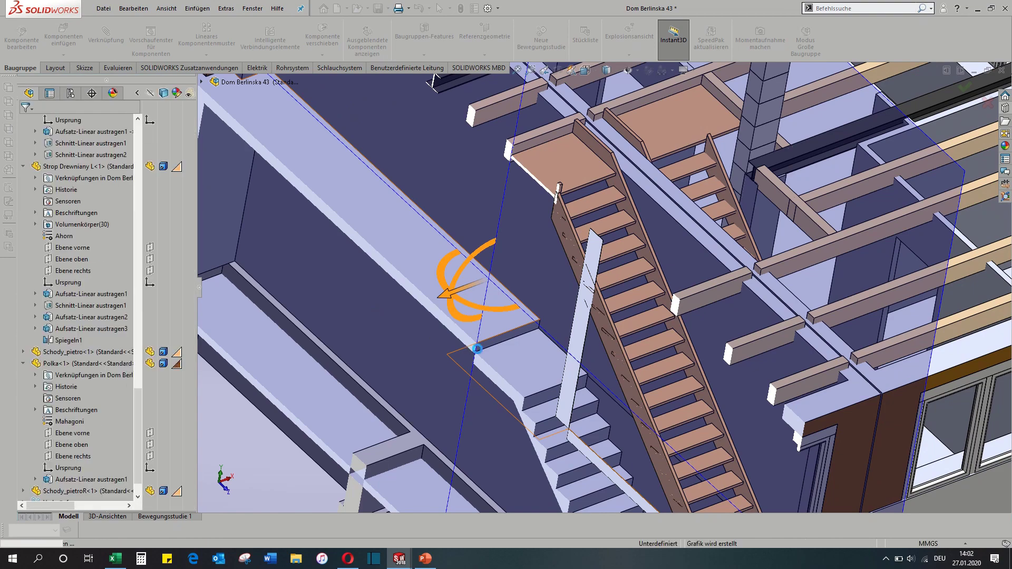
key("ctrl+8")
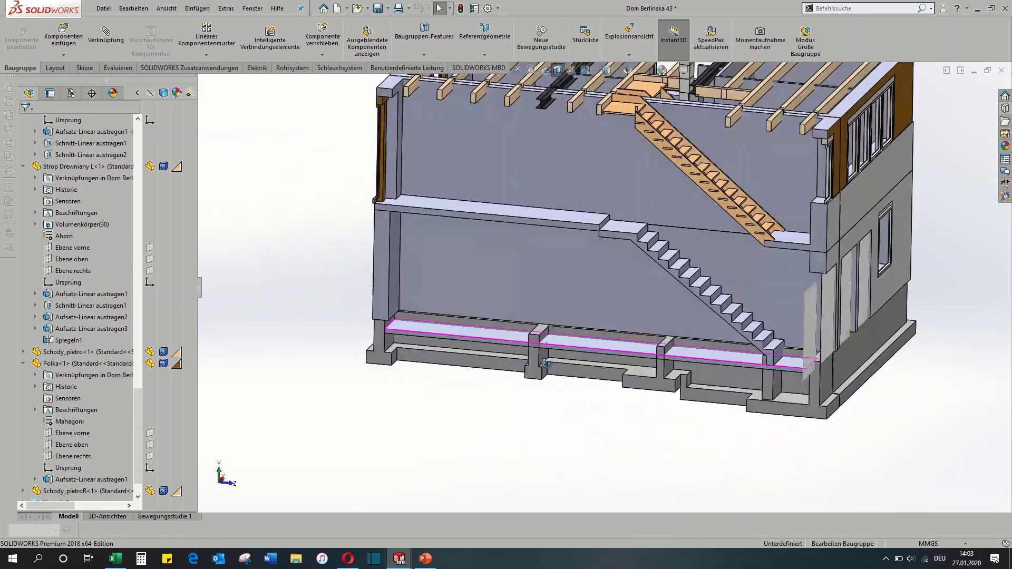
scroll(713, 246, "up", 3)
middle_click_drag(713, 247, 741, 238)
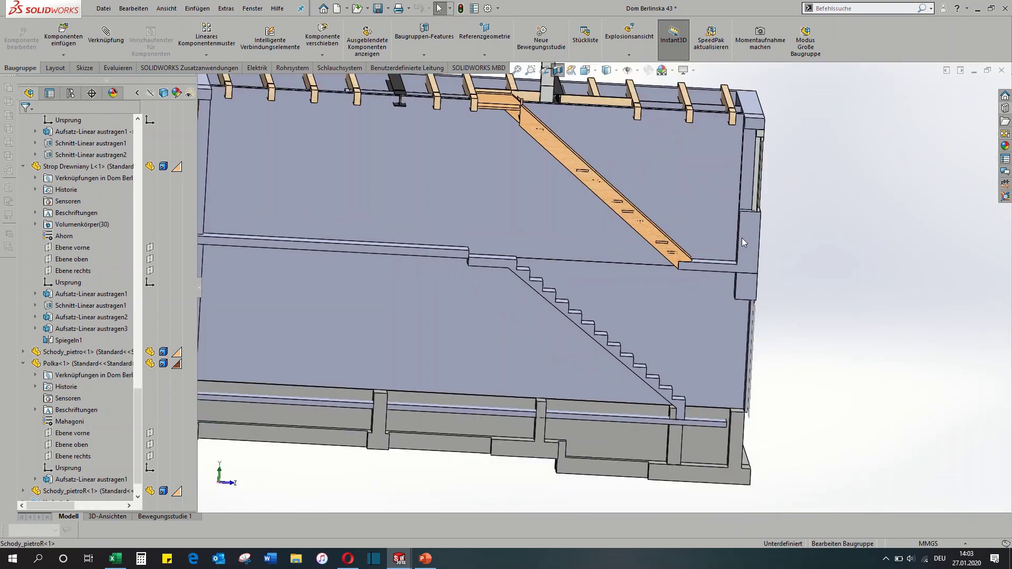
scroll(682, 255, "up", 5)
scroll(663, 263, "down", 5)
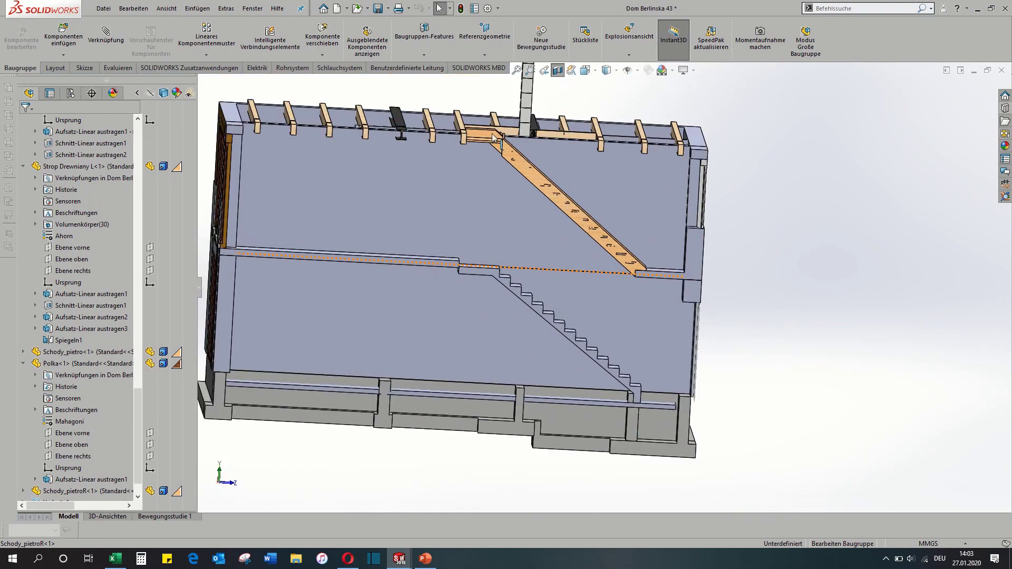
Orbit the sectioned house to inspect how the staircase and landing fit between floors.
middle_click_drag(663, 263, 481, 165)
scroll(481, 166, "up", 5)
middle_click_drag(489, 214, 467, 293)
scroll(466, 362, "up", 5)
scroll(466, 362, "down", 5)
middle_click_drag(466, 361, 495, 284)
scroll(637, 328, "down", 2)
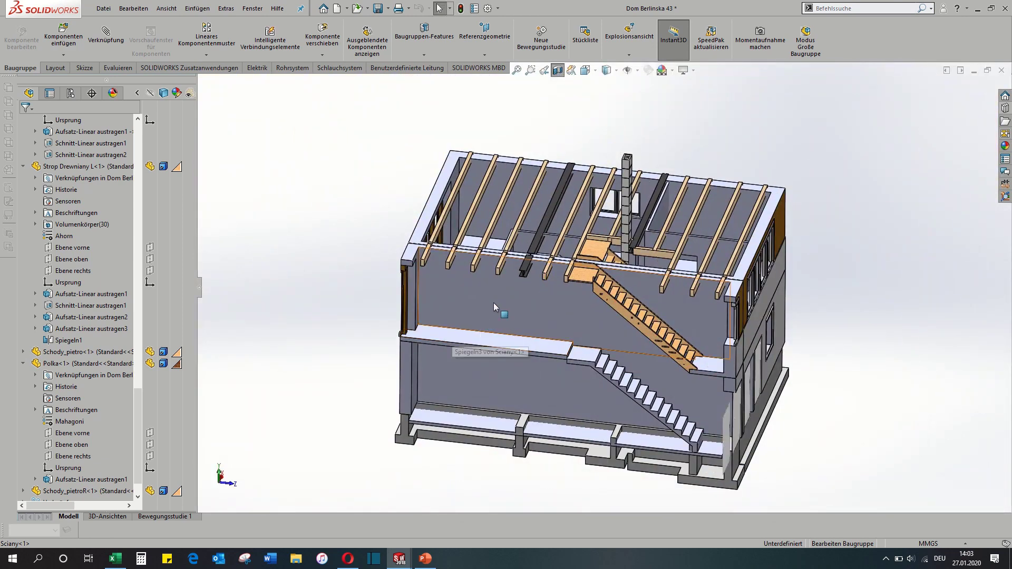
scroll(687, 352, "up", 2)
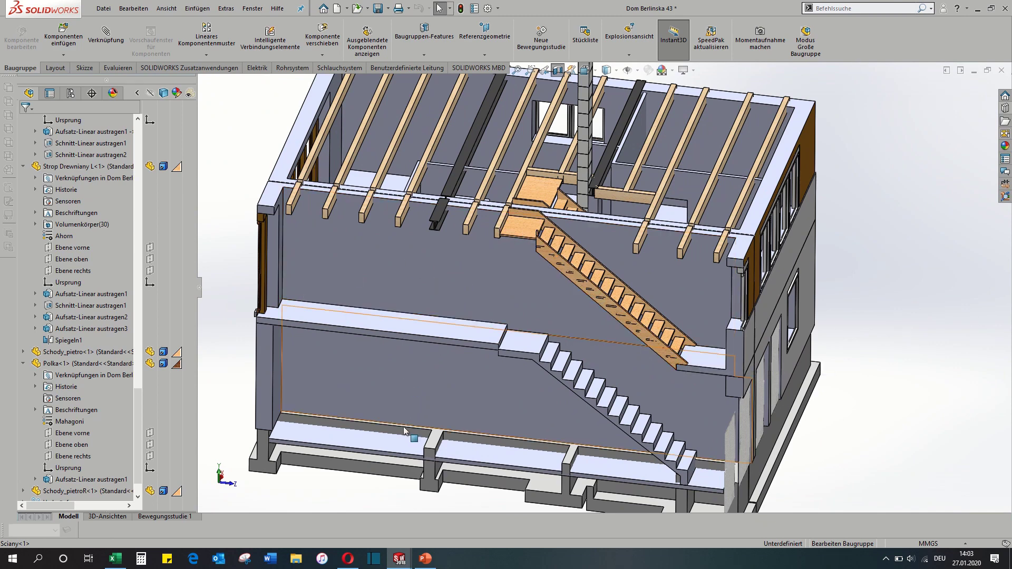
mouse_move(484, 3)
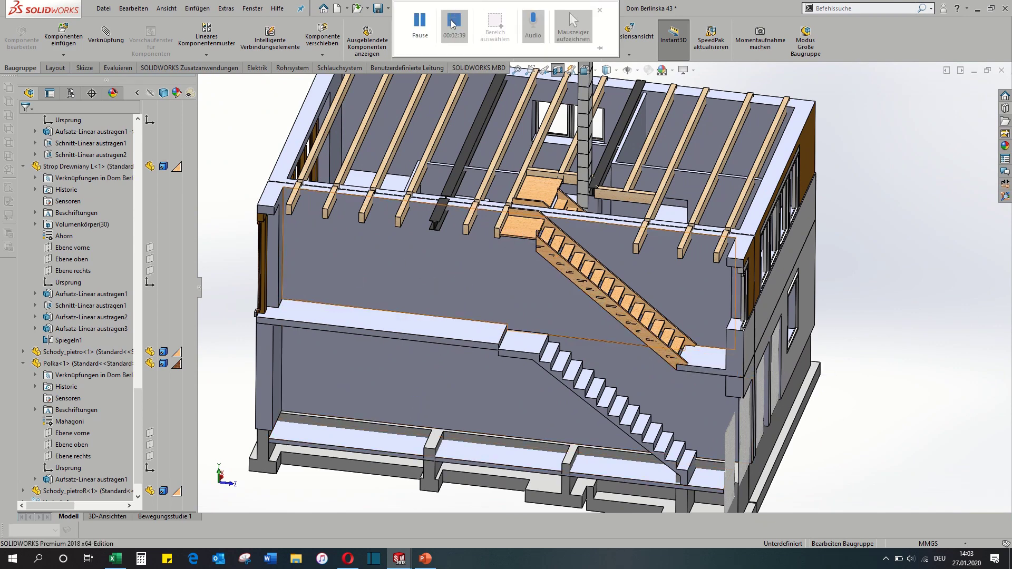
left_click(453, 24)
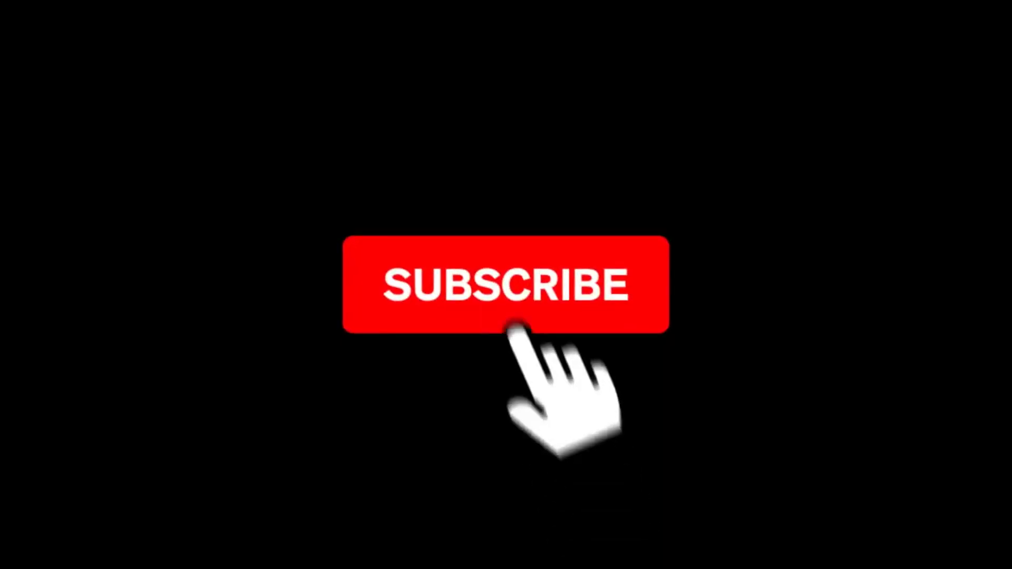